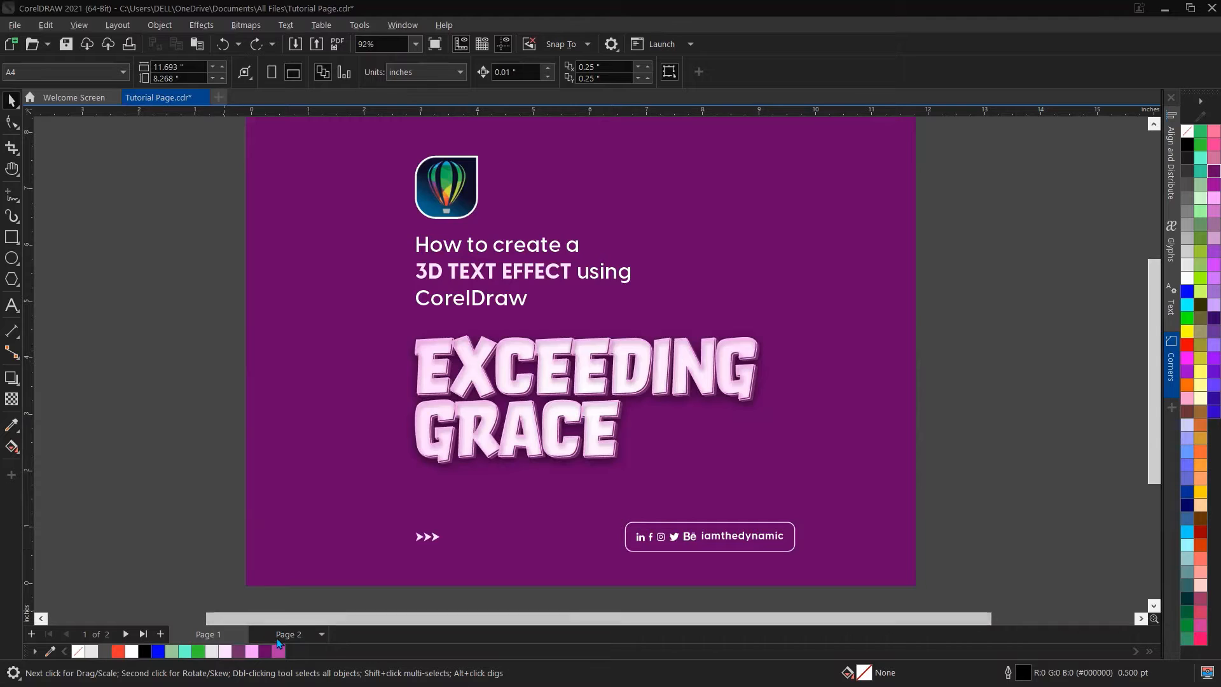
# Step: Switch to Page 2 and examine the finished 3D text samples up close
pyautogui.click(288, 634)
pyautogui.scroll(1, 632, 300)
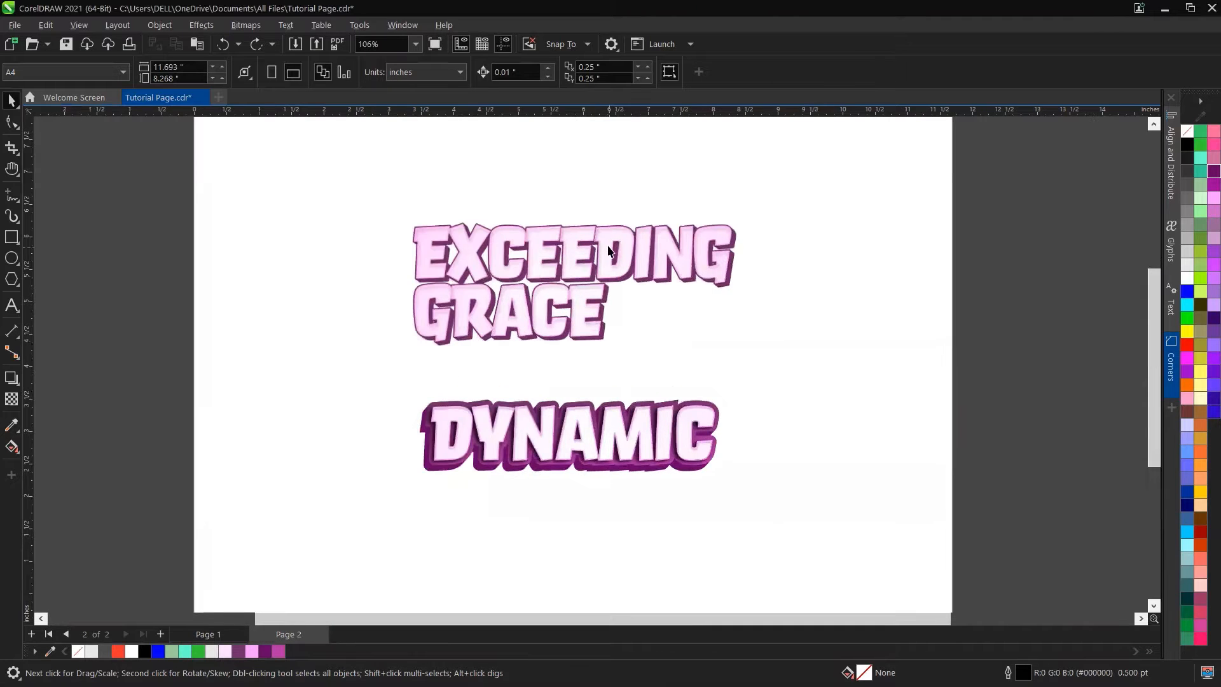
pyautogui.scroll(1, 608, 248)
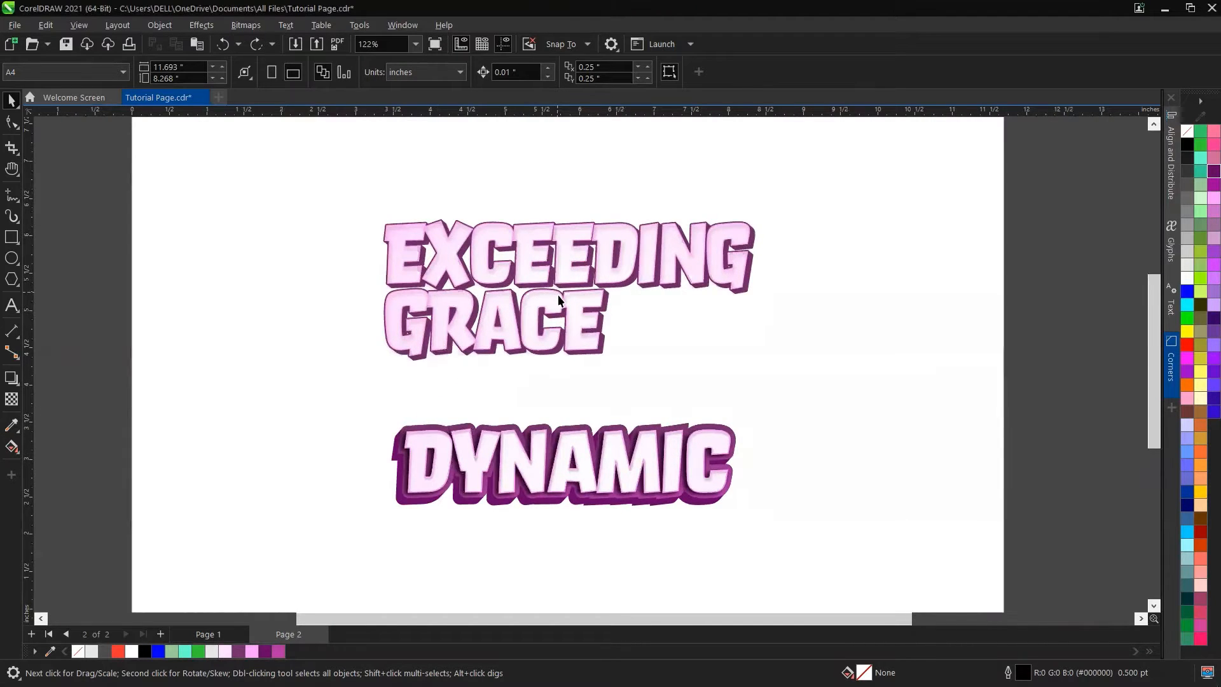
pyautogui.scroll(-1, 559, 300)
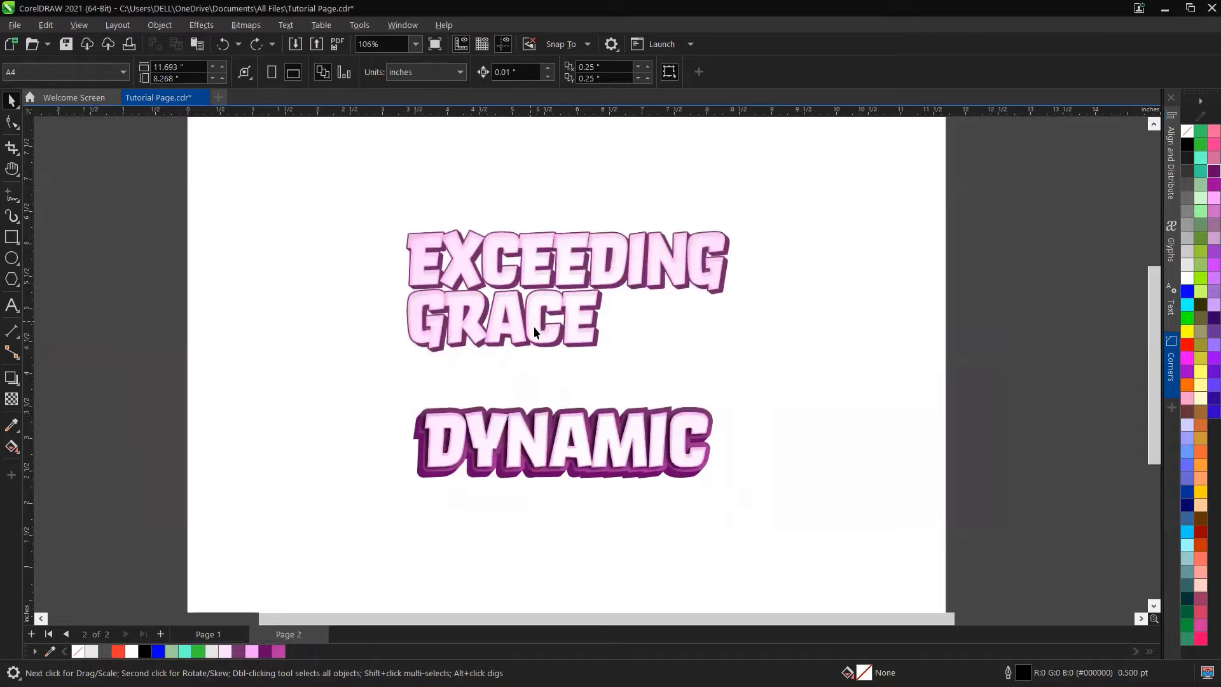
pyautogui.scroll(-1, 535, 329)
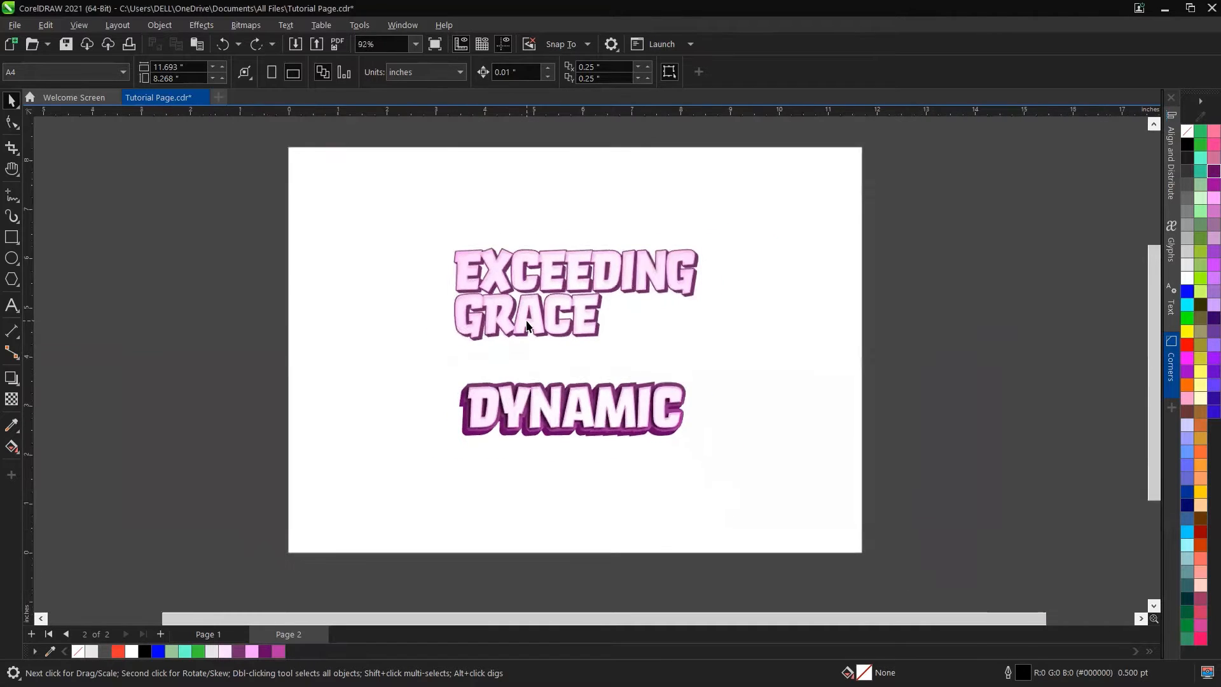
pyautogui.scroll(1, 527, 326)
pyautogui.scroll(-2, 528, 324)
pyautogui.scroll(4, 529, 323)
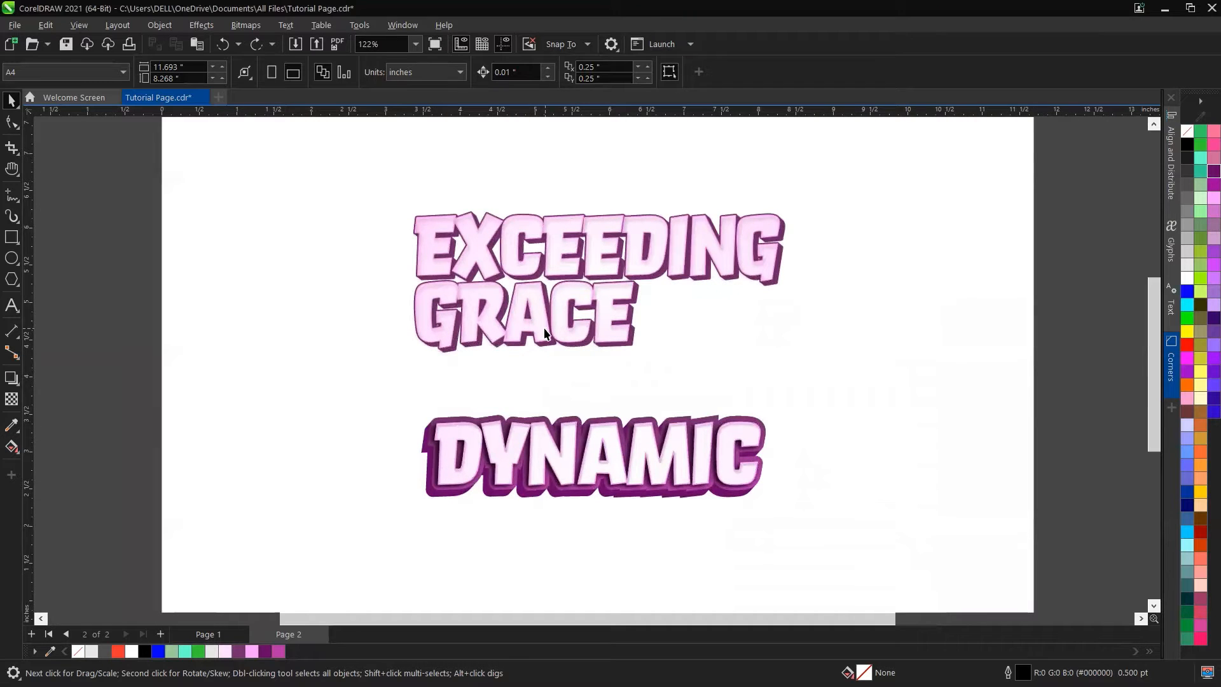
pyautogui.scroll(-2, 541, 336)
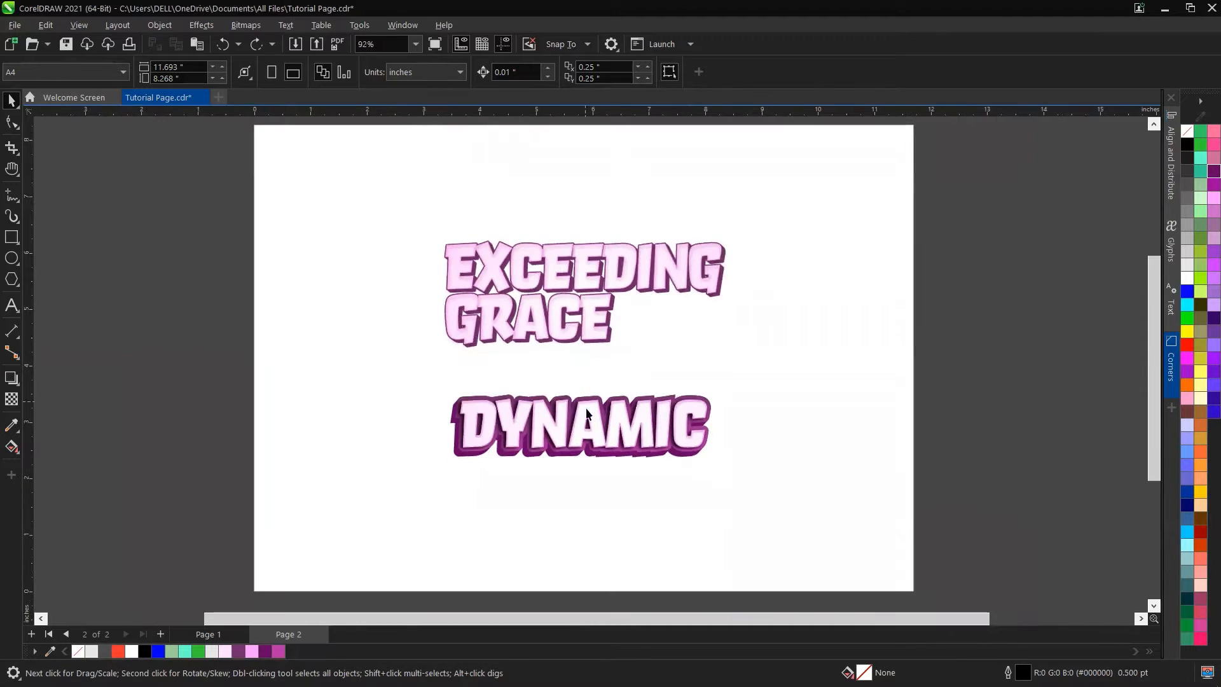
# Step: Move the DYNAMIC sample off the page to the left and shift the EXCEEDING GRACE sample upward
pyautogui.click(592, 433)
pyautogui.moveTo(591, 432); pyautogui.dragTo(153, 270)
pyautogui.click(566, 285)
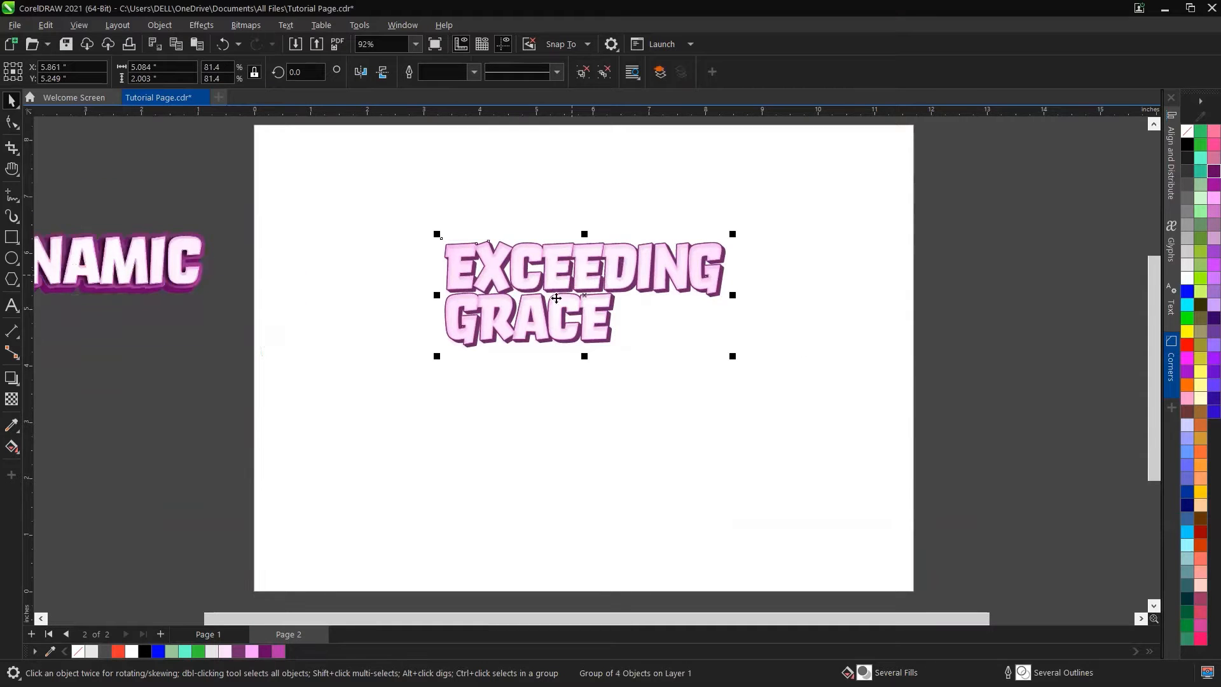
pyautogui.moveTo(557, 298); pyautogui.dragTo(558, 234)
# Step: Zoom in and out to examine the layered 3D edges of the EXCEEDING GRACE sample
pyautogui.scroll(1, 548, 185)
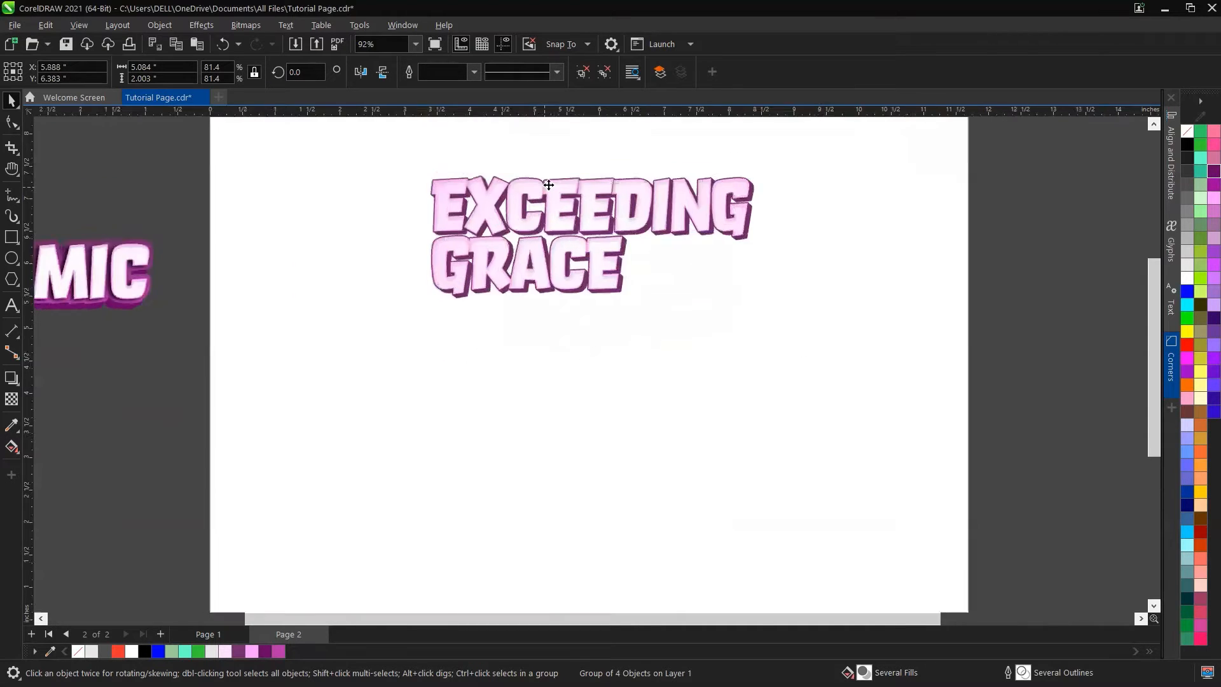
pyautogui.scroll(2, 549, 184)
pyautogui.scroll(-1, 613, 171)
pyautogui.scroll(1, 631, 157)
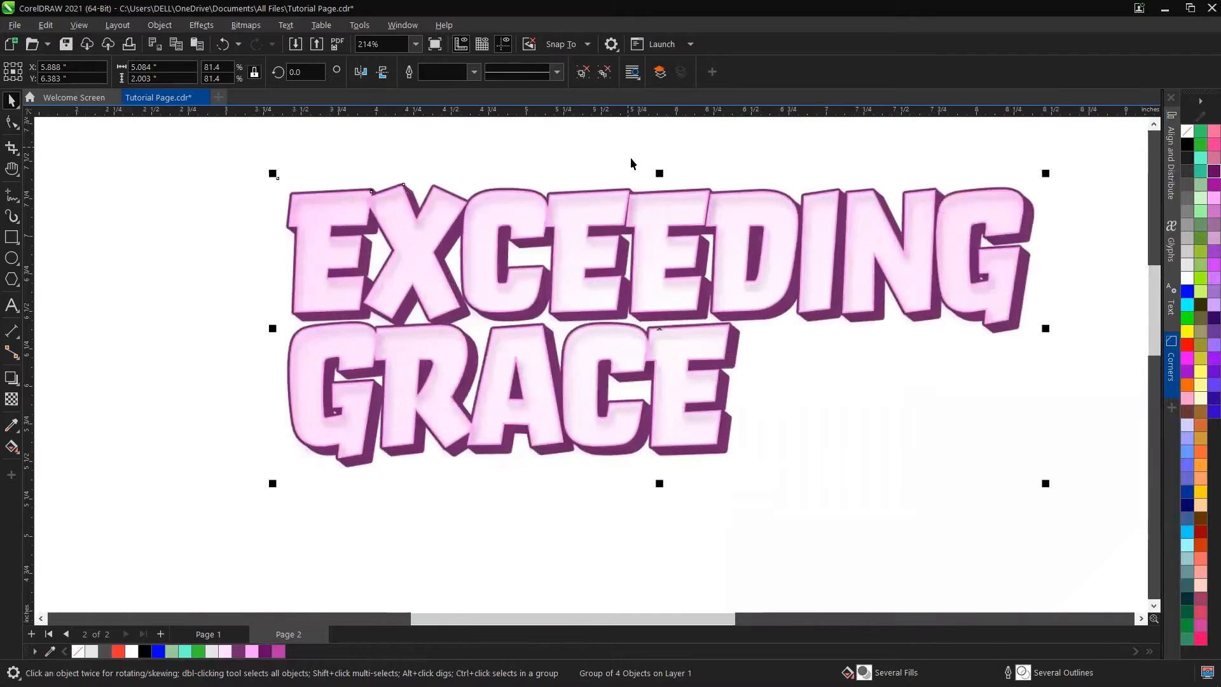
pyautogui.scroll(1, 634, 202)
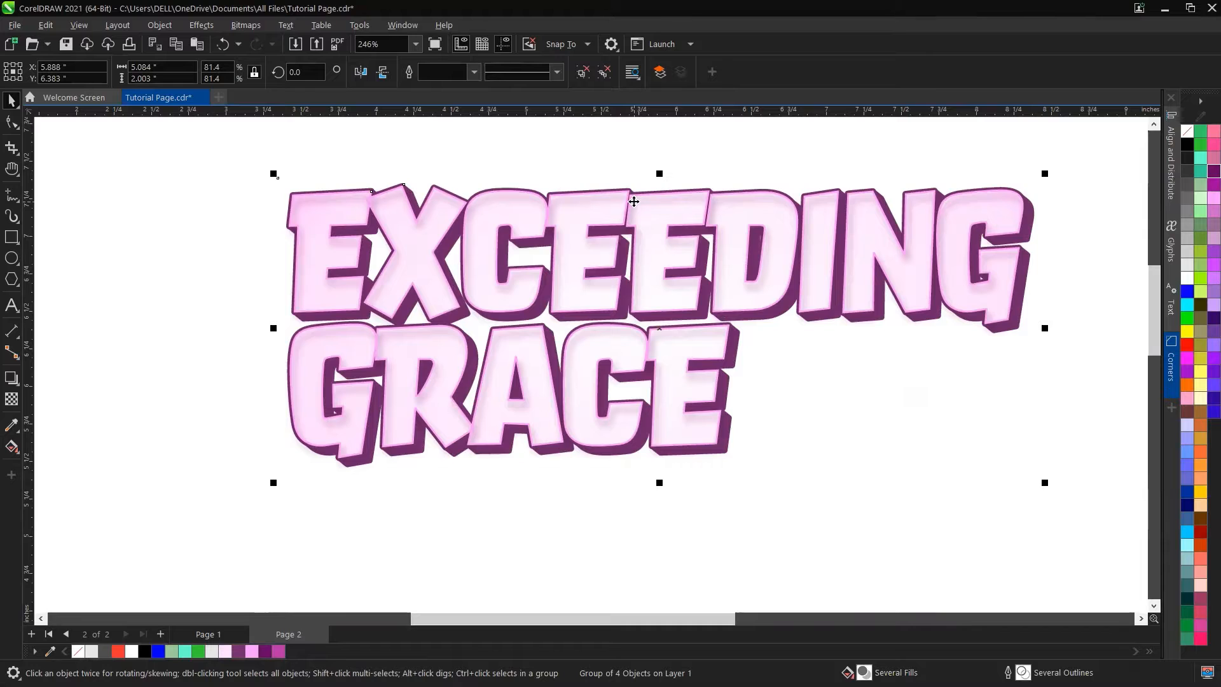
pyautogui.scroll(-3, 610, 320)
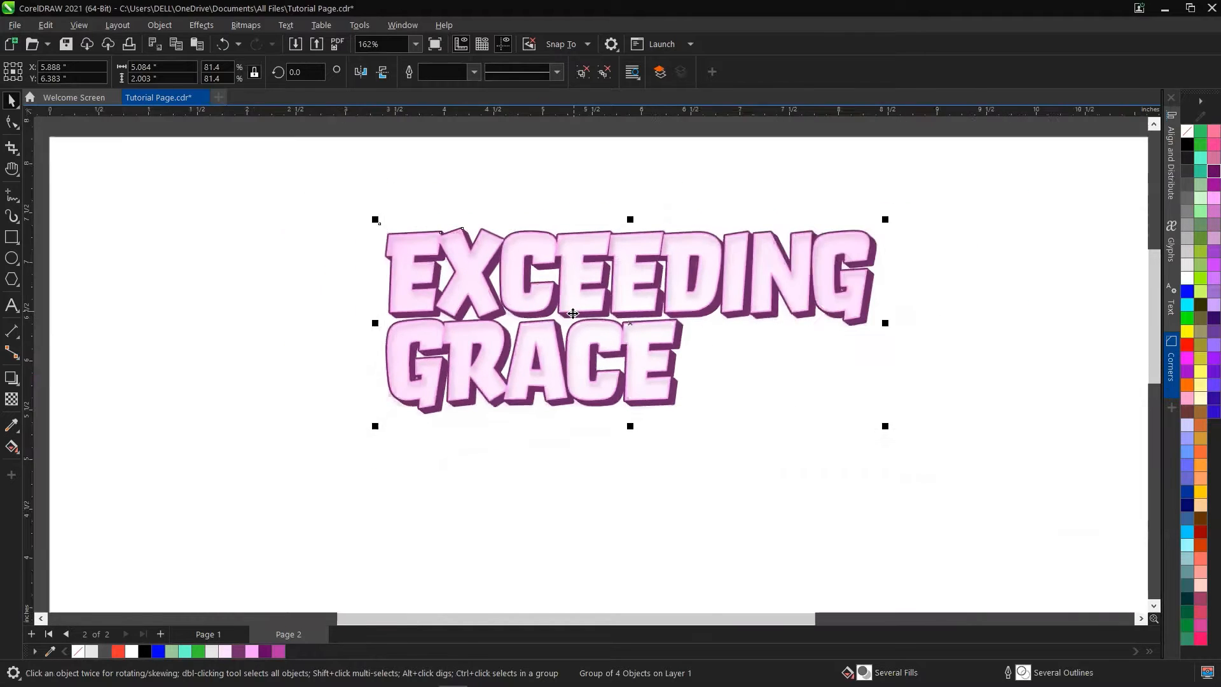
pyautogui.scroll(1, 610, 320)
pyautogui.scroll(-1, 610, 320)
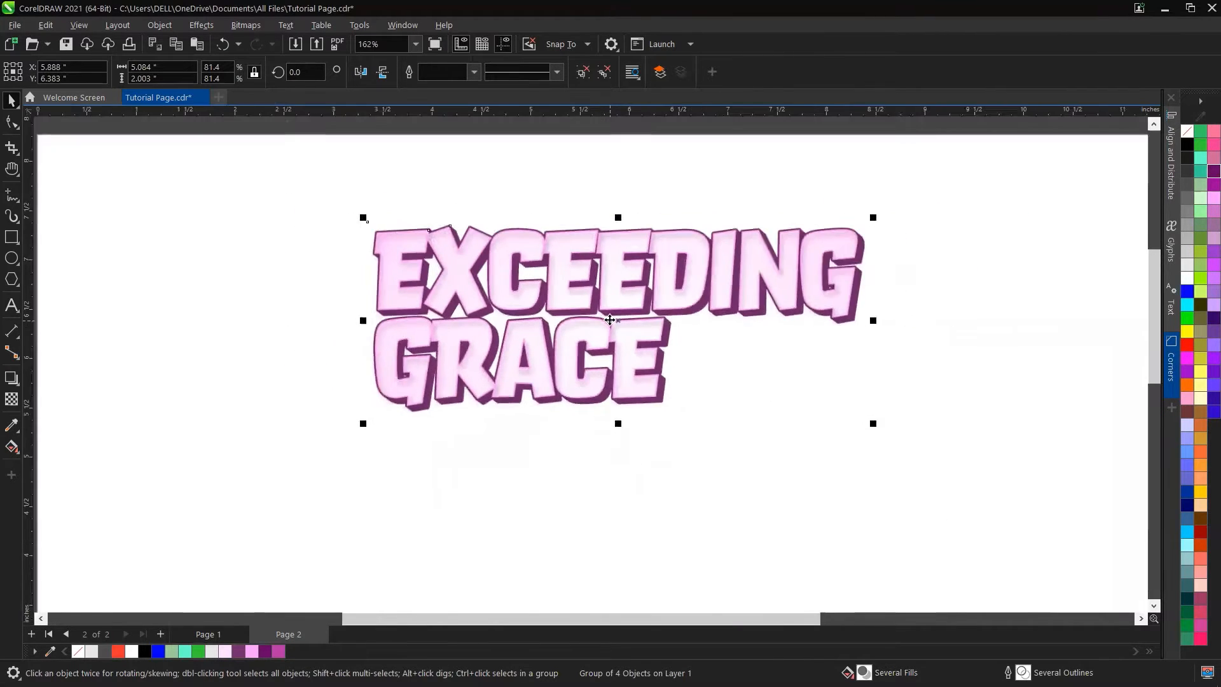
pyautogui.scroll(3, 610, 320)
pyautogui.scroll(1, 610, 320)
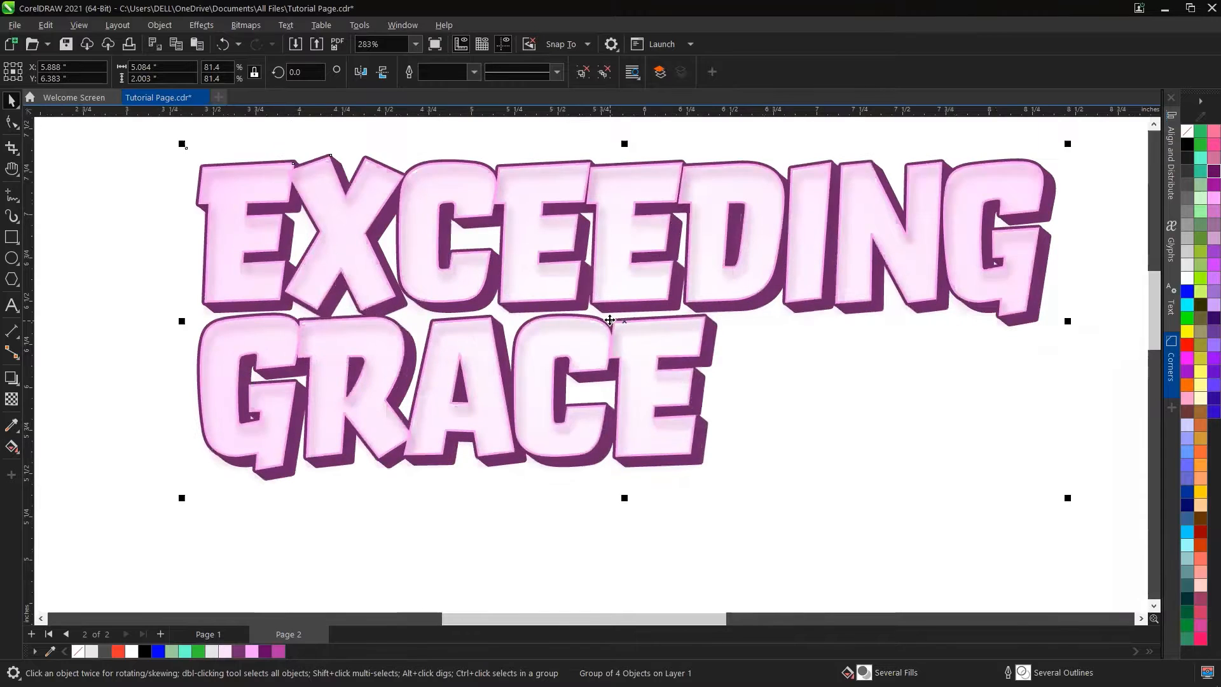
pyautogui.scroll(-7, 610, 320)
pyautogui.scroll(5, 260, 349)
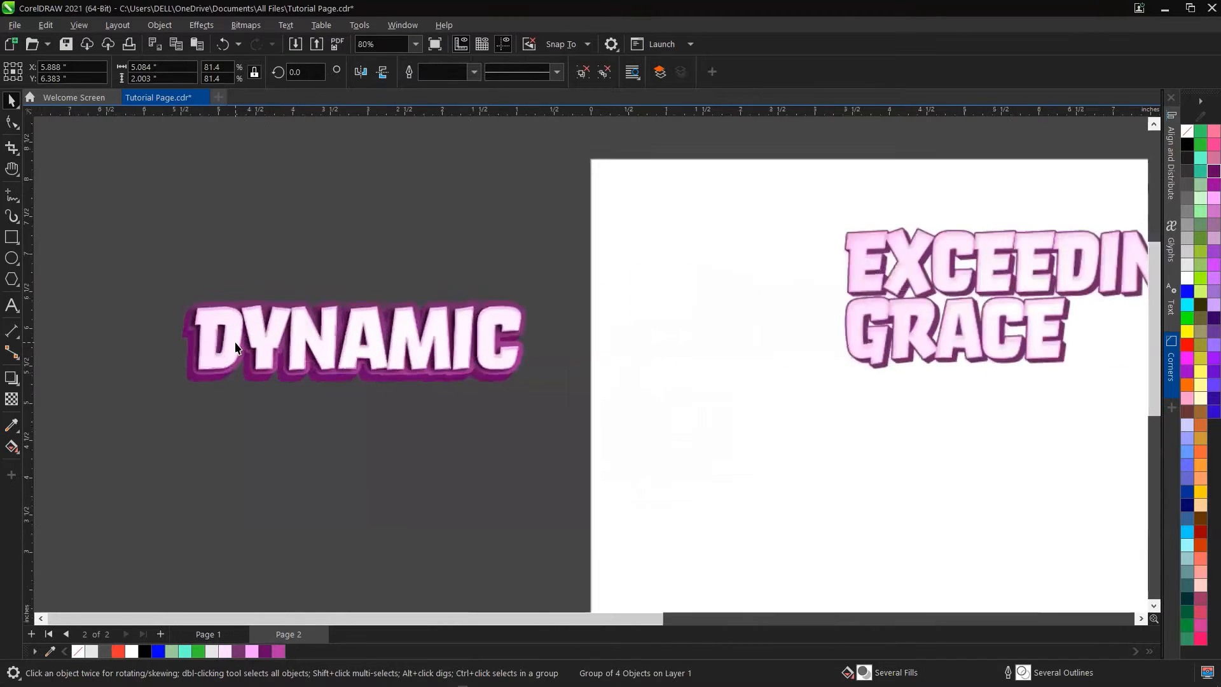
pyautogui.scroll(-3, 259, 349)
pyautogui.click(296, 337)
pyautogui.moveTo(296, 337); pyautogui.dragTo(788, 480)
pyautogui.scroll(5, 826, 513)
pyautogui.scroll(-2, 793, 502)
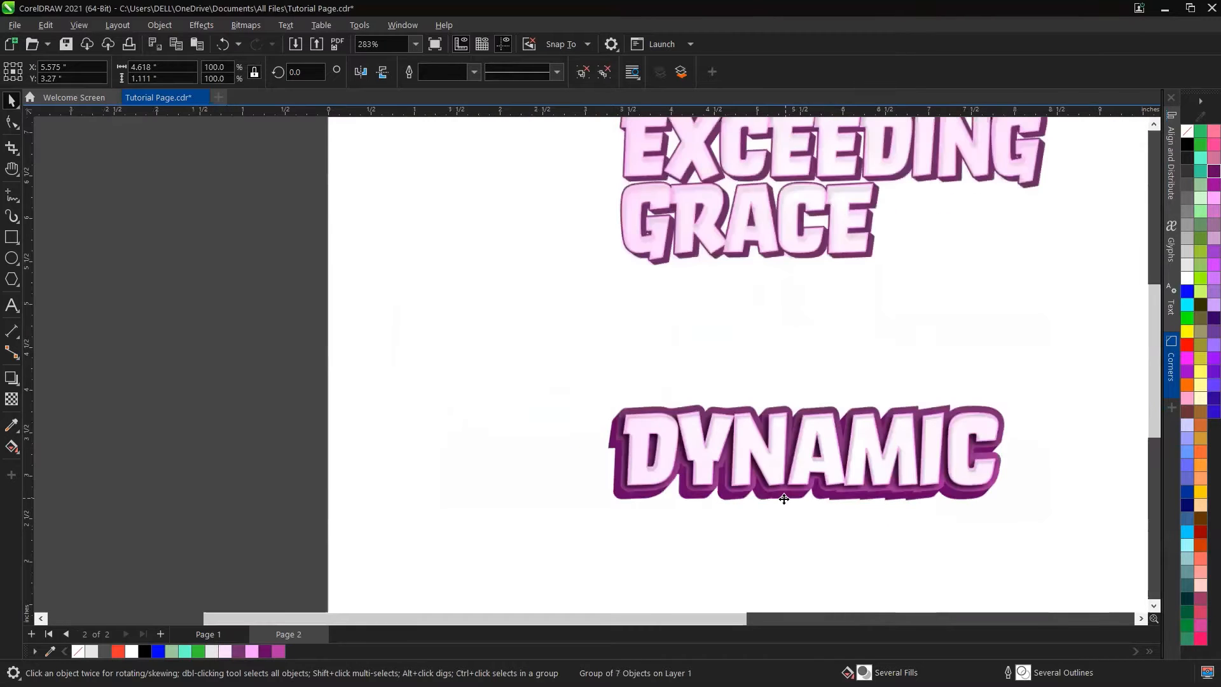
pyautogui.scroll(-3, 784, 499)
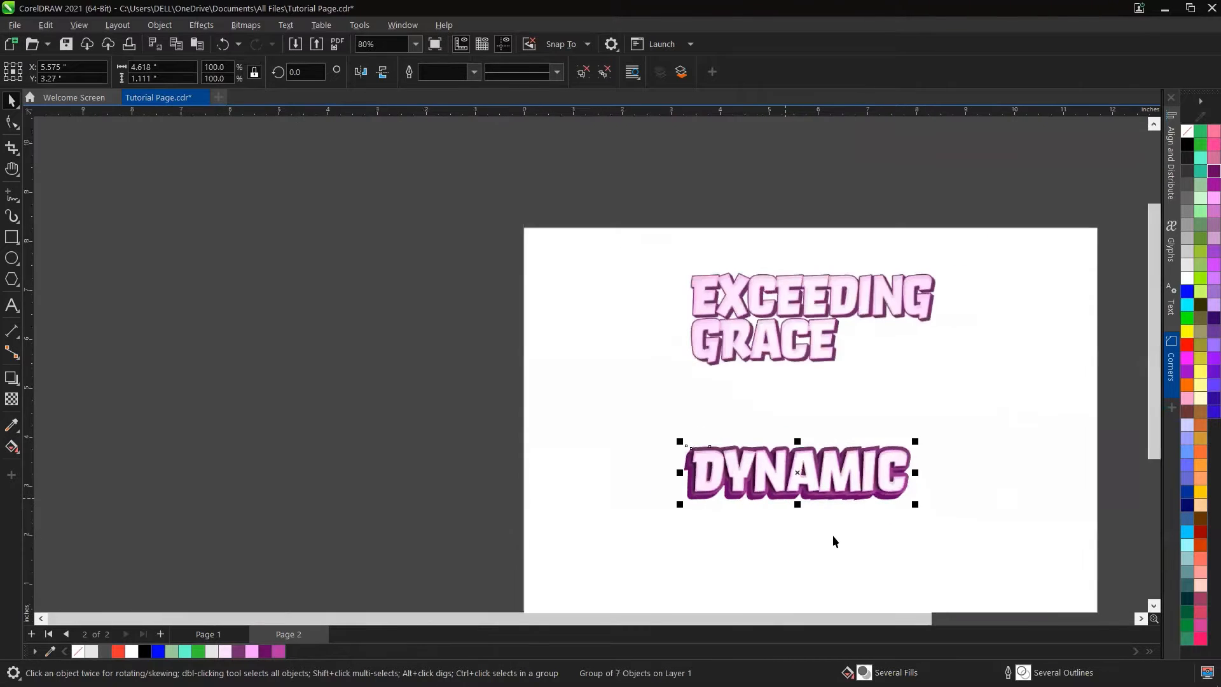
pyautogui.scroll(4, 893, 503)
pyautogui.scroll(-5, 891, 491)
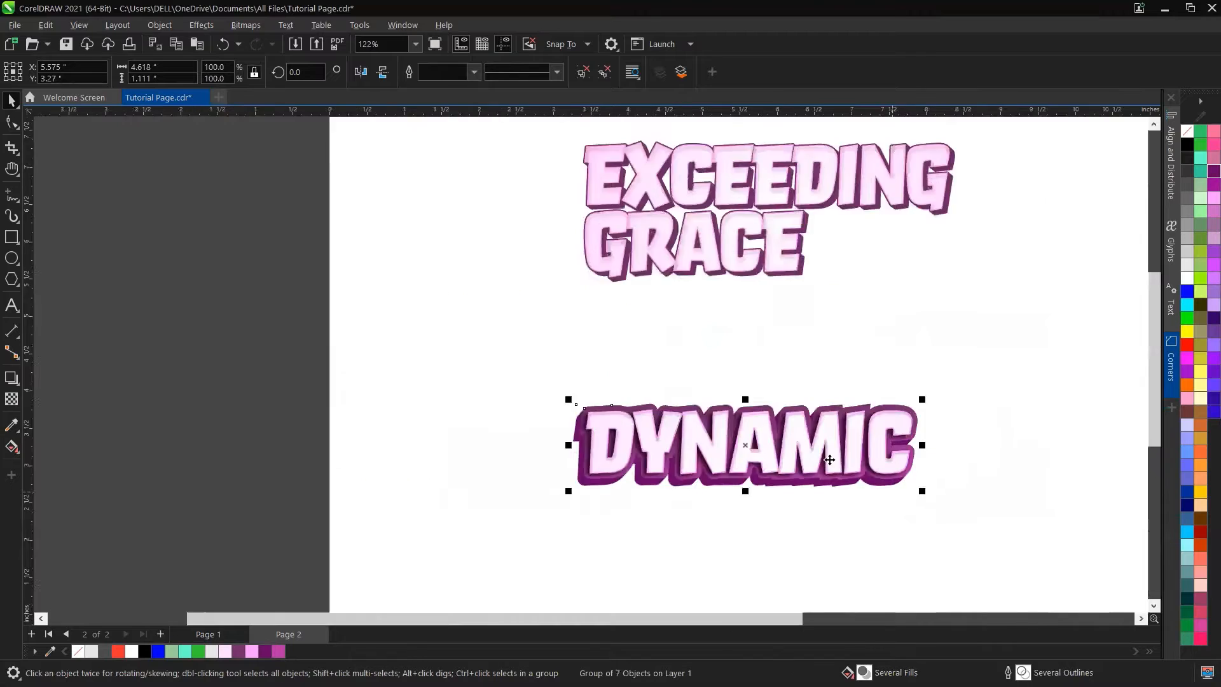
pyautogui.moveTo(829, 458); pyautogui.dragTo(437, 362)
# Step: Add artistic text reading EXCEEDING on one line and GRACE on the next below the sample
pyautogui.scroll(4, 849, 326)
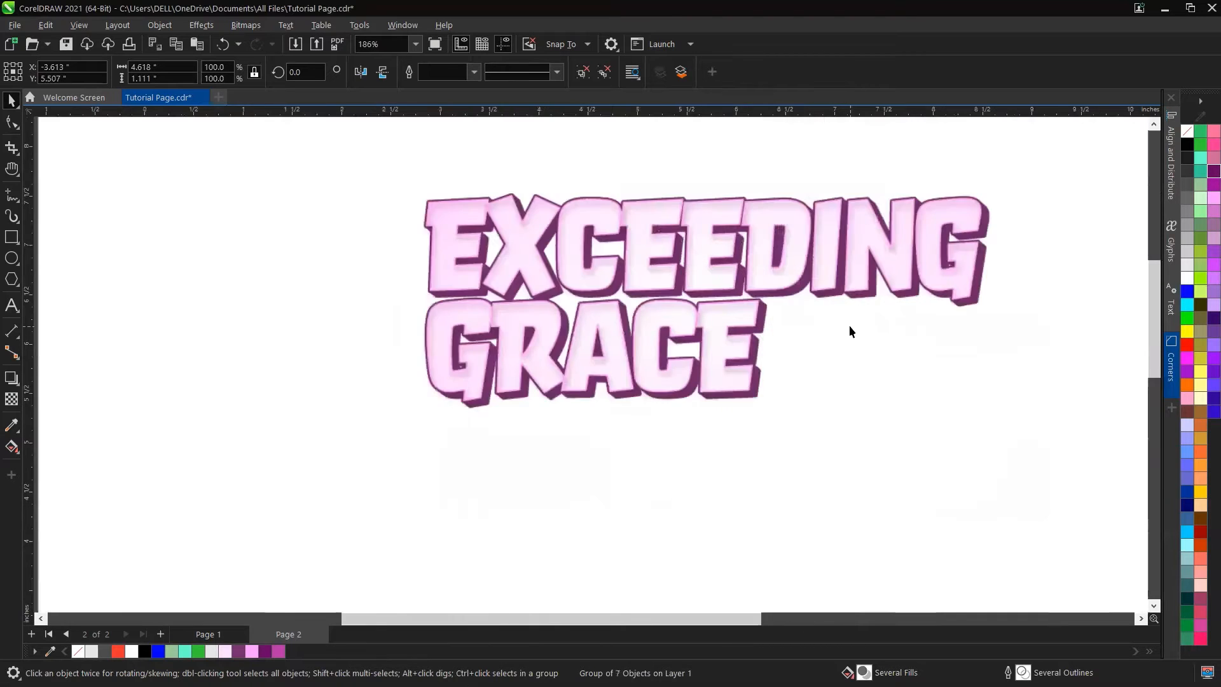
pyautogui.scroll(-3, 749, 467)
pyautogui.scroll(1, 653, 422)
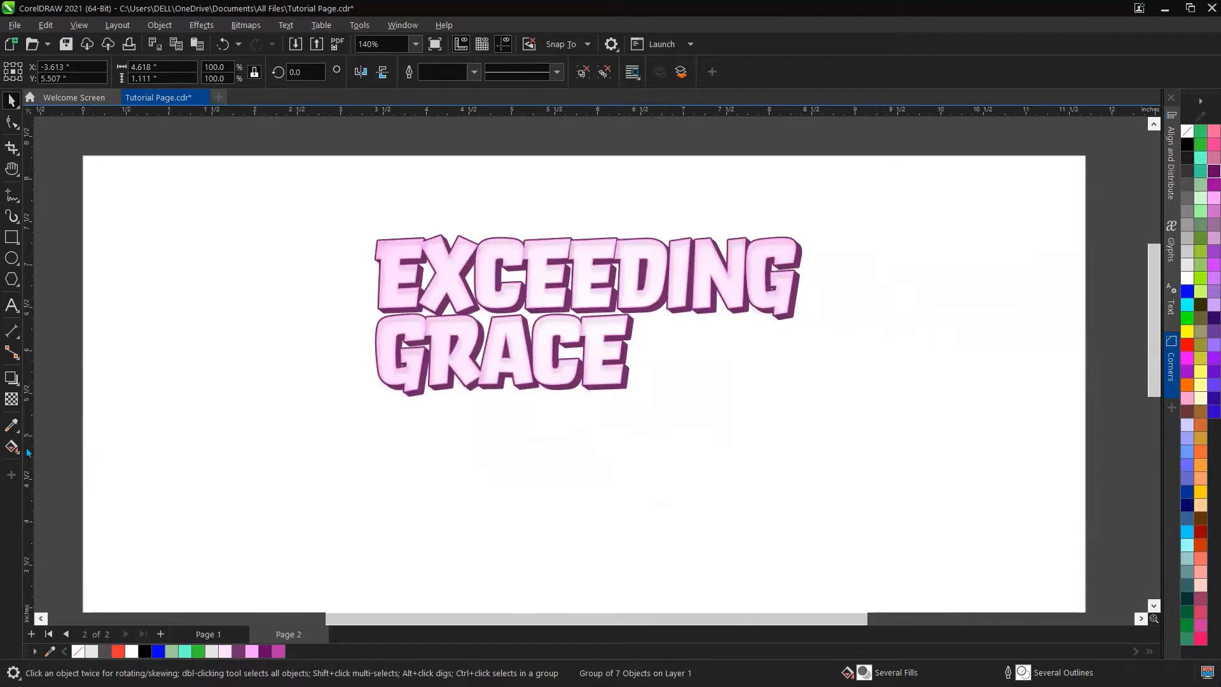
pyautogui.click(7, 305)
pyautogui.click(406, 479)
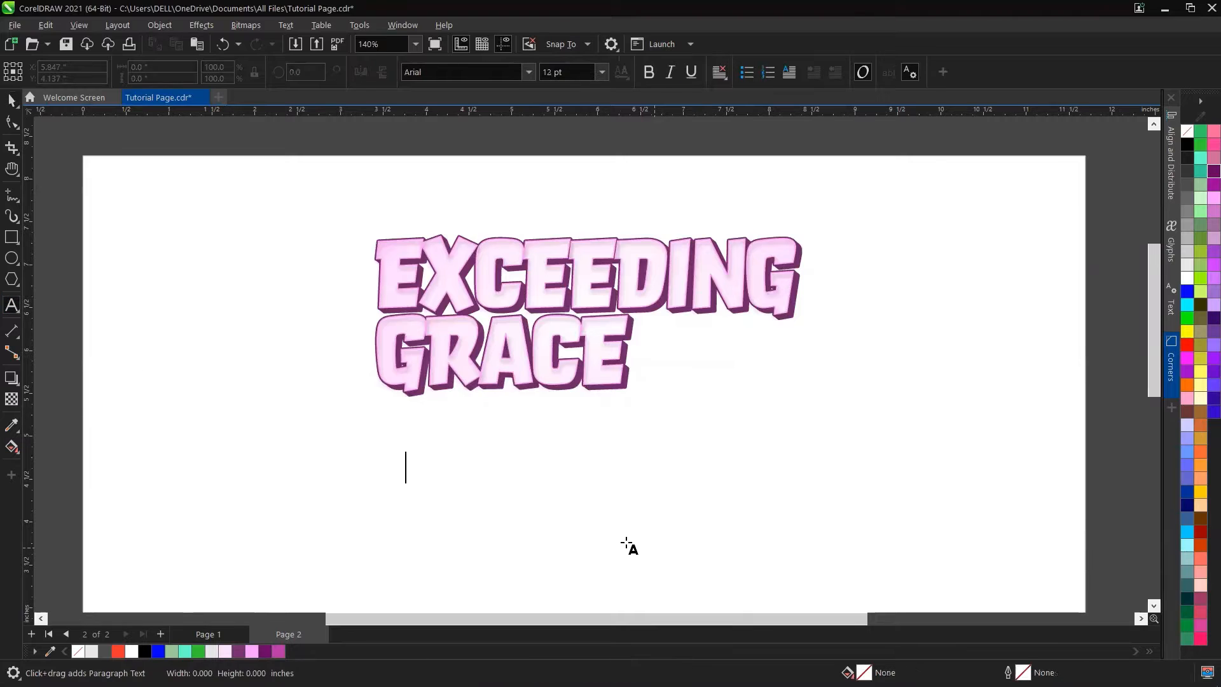
pyautogui.write('EXCEE')
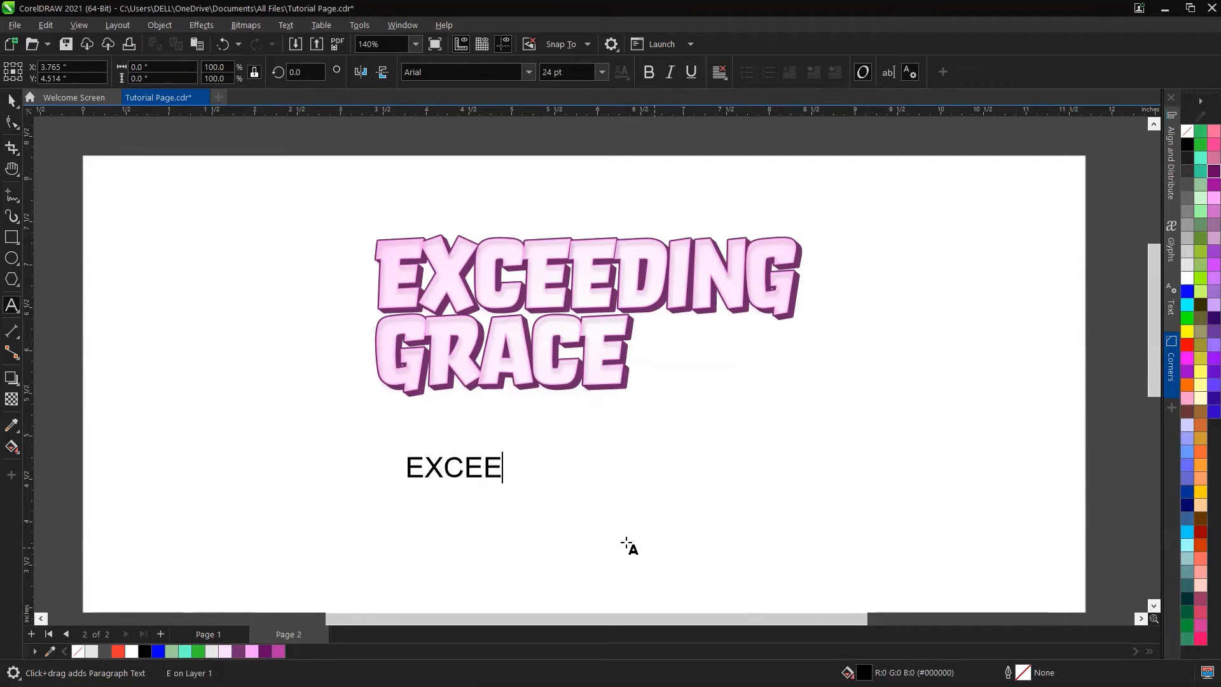
pyautogui.write('DING')
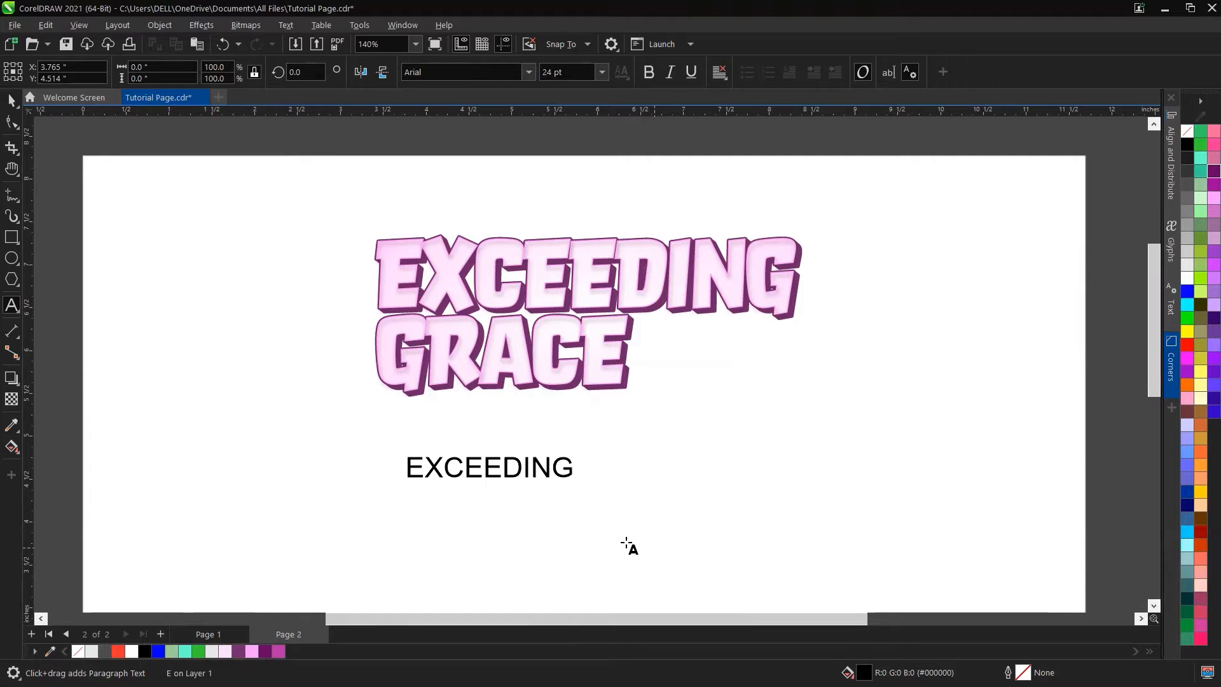
pyautogui.press('Return')
pyautogui.write('GRACE')
pyautogui.press('Escape')
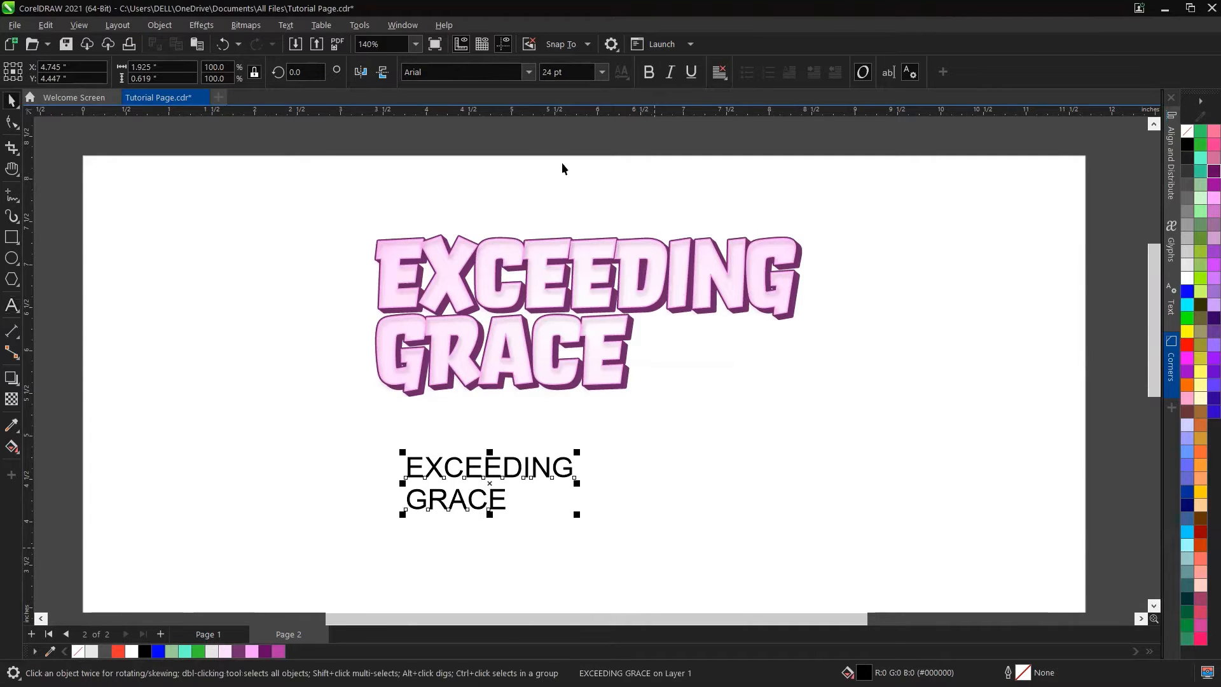
# Step: Set the new text's font to Orgovan and tighten its line spacing
pyautogui.click(529, 72)
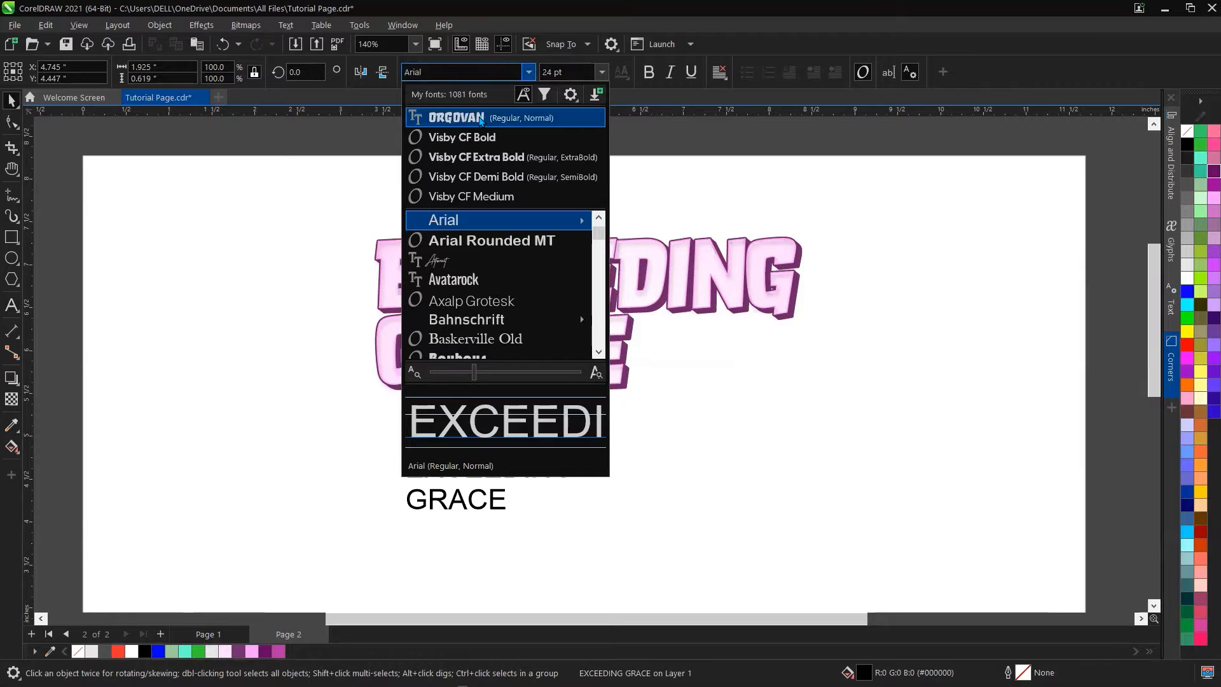
pyautogui.click(481, 118)
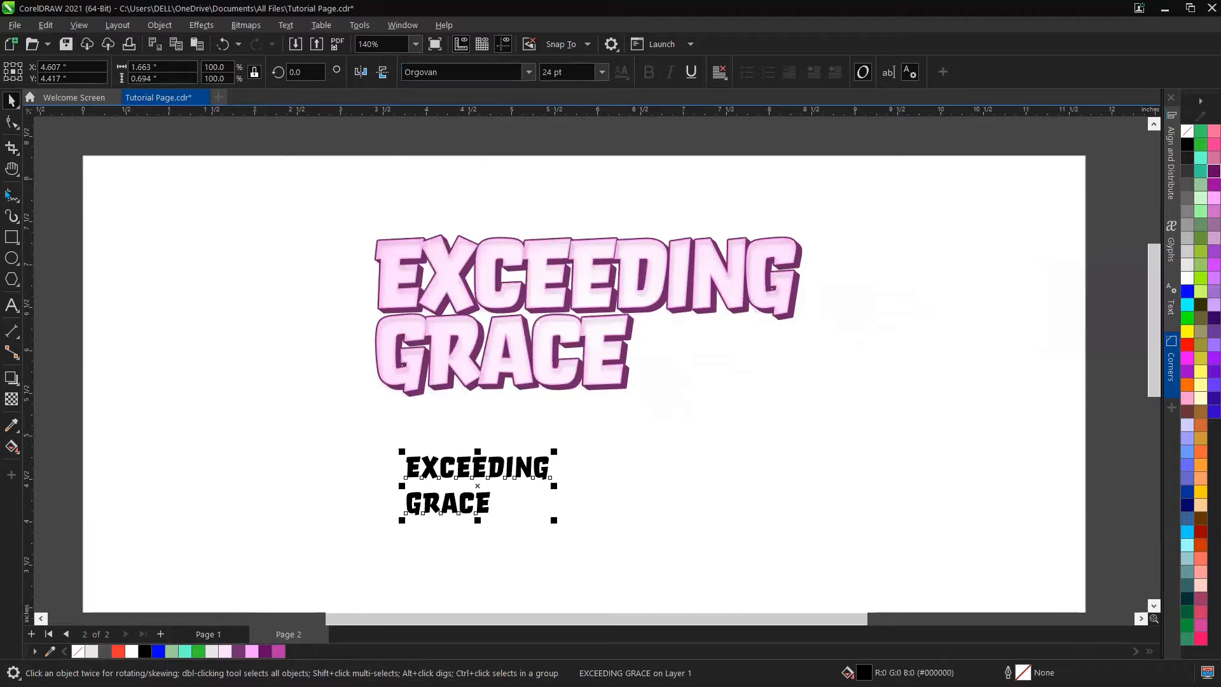
pyautogui.click(10, 124)
pyautogui.moveTo(400, 522); pyautogui.dragTo(398, 497)
# Step: Reduce the letter spacing of the new EXCEEDING GRACE text
pyautogui.scroll(2, 537, 521)
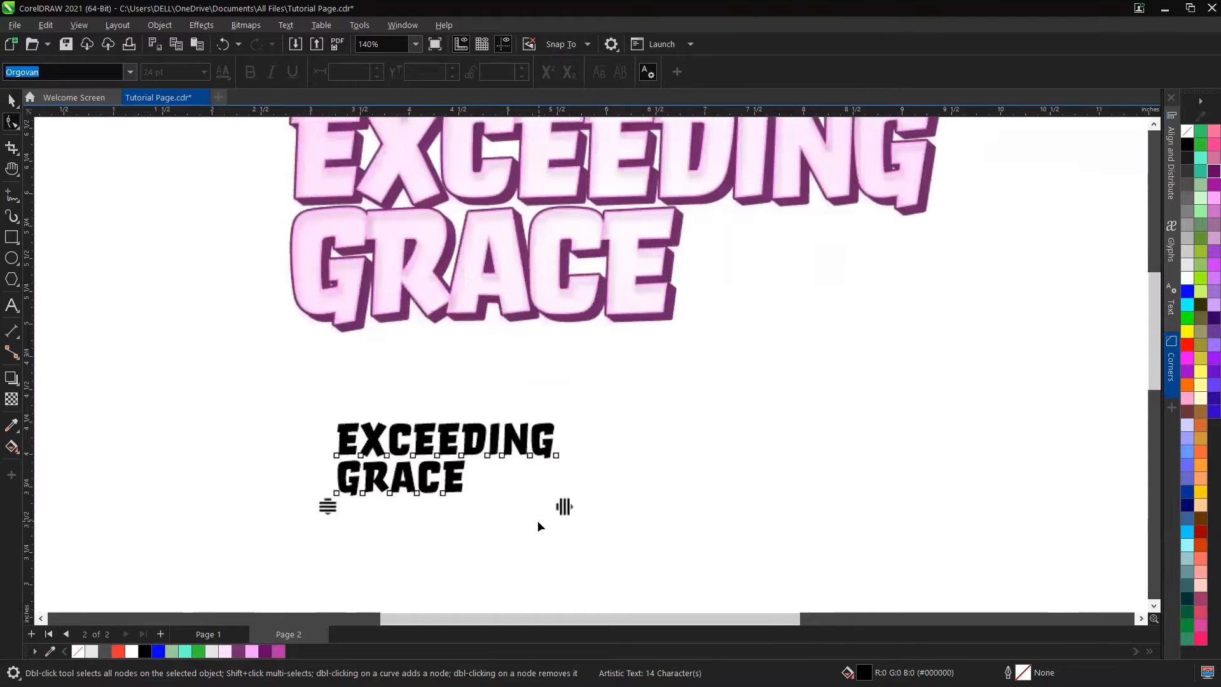
pyautogui.scroll(2, 537, 521)
pyautogui.moveTo(565, 497); pyautogui.dragTo(522, 496)
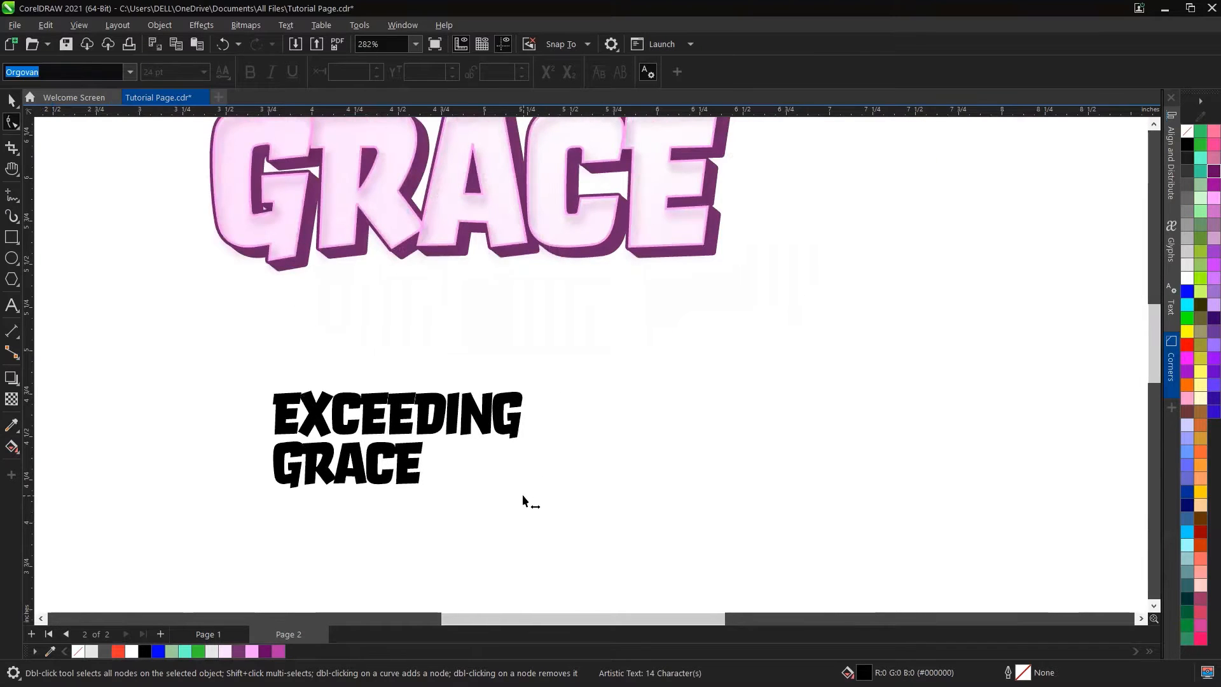
pyautogui.scroll(-4, 685, 518)
# Step: Scale the EXCEEDING GRACE sample down into the page's upper-left corner
pyautogui.press('space')
pyautogui.click(671, 335)
pyautogui.scroll(-1, 676, 334)
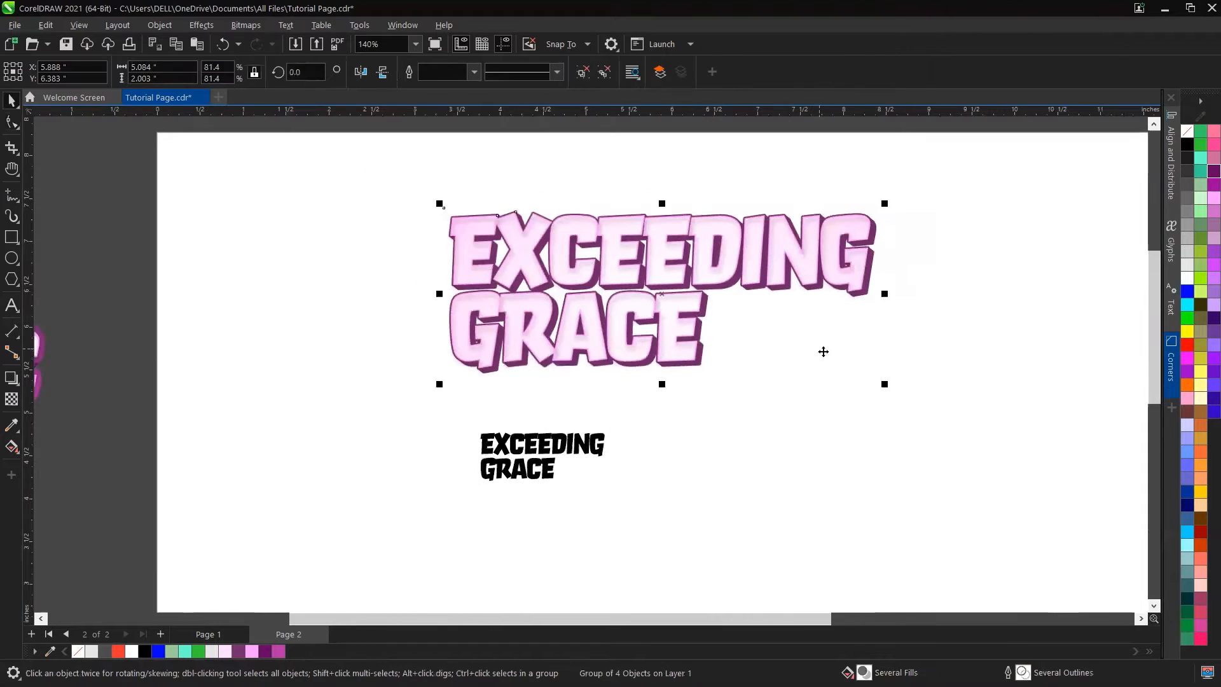
pyautogui.moveTo(885, 384); pyautogui.dragTo(427, 218)
# Step: Enlarge the new EXCEEDING GRACE text to about 90 pt
pyautogui.click(534, 449)
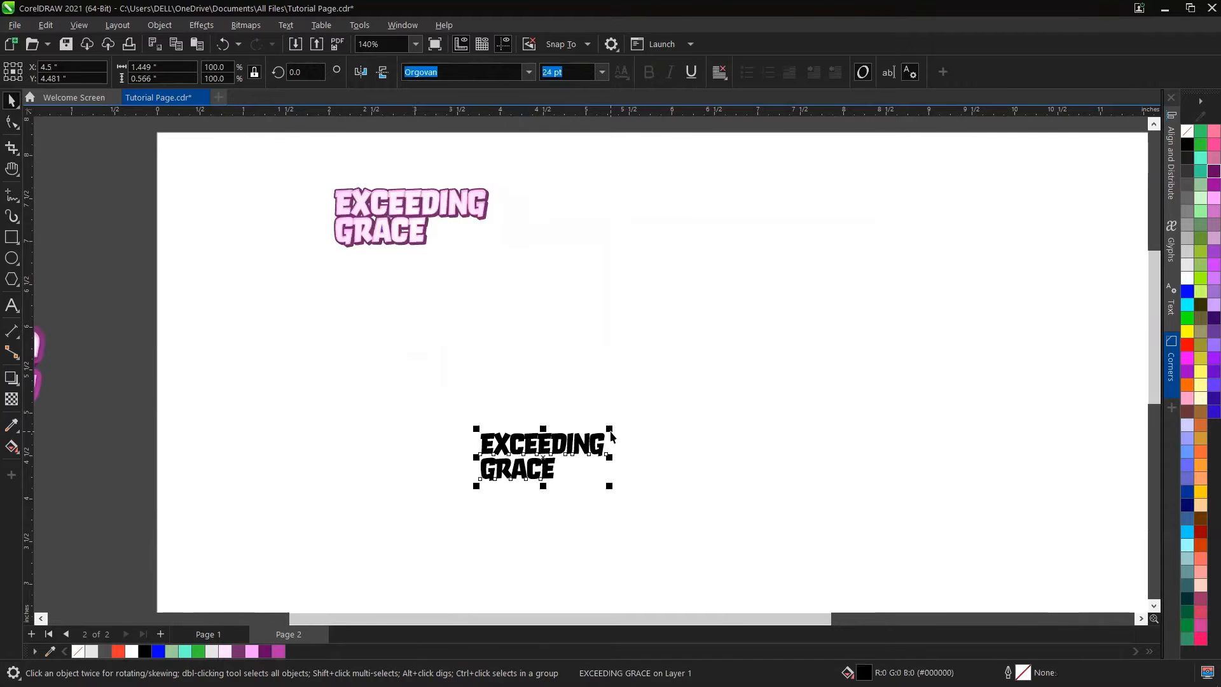
pyautogui.moveTo(610, 430); pyautogui.dragTo(952, 296)
pyautogui.scroll(1, 822, 388)
pyautogui.scroll(-2, 619, 404)
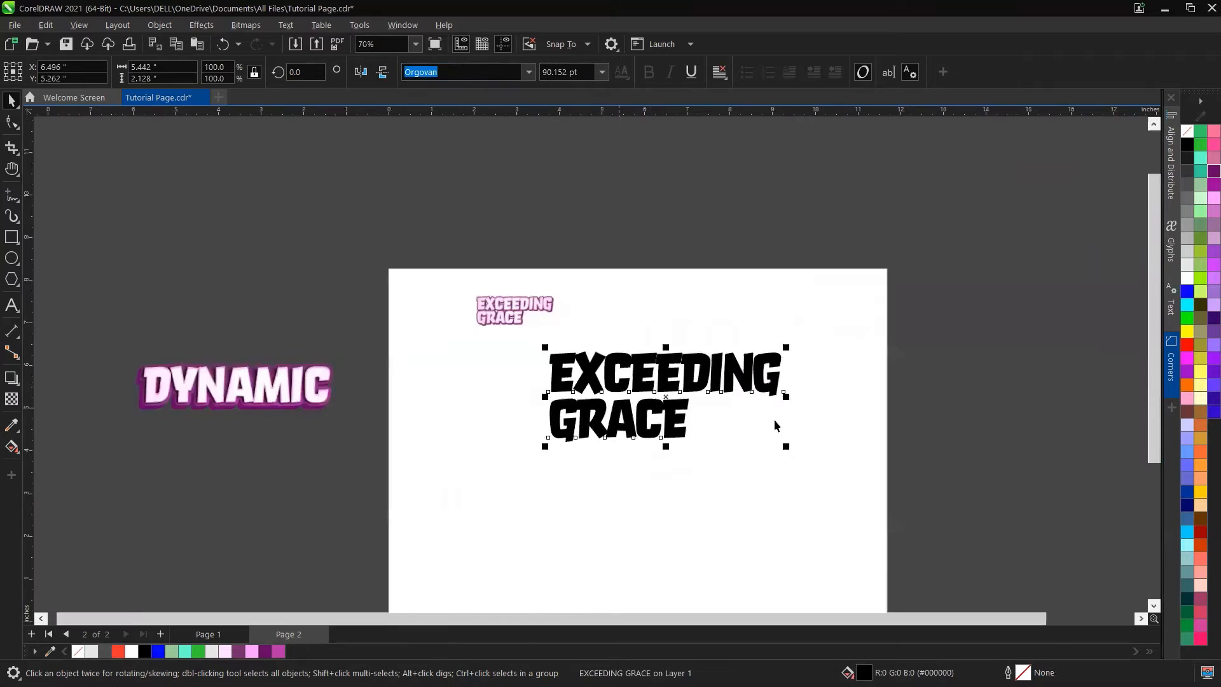
pyautogui.scroll(1, 662, 401)
pyautogui.scroll(-1, 635, 497)
pyautogui.scroll(-1, 608, 501)
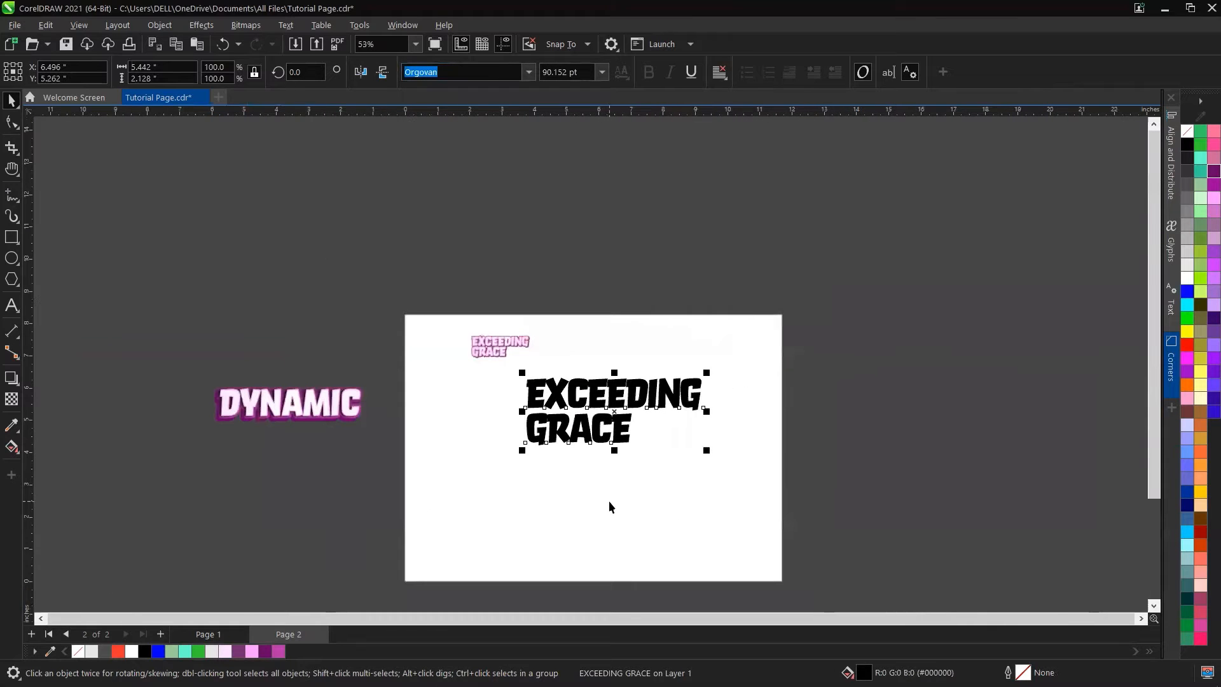
# Step: Move the new text up toward the centre of the page
pyautogui.moveTo(642, 493); pyautogui.dragTo(650, 376)
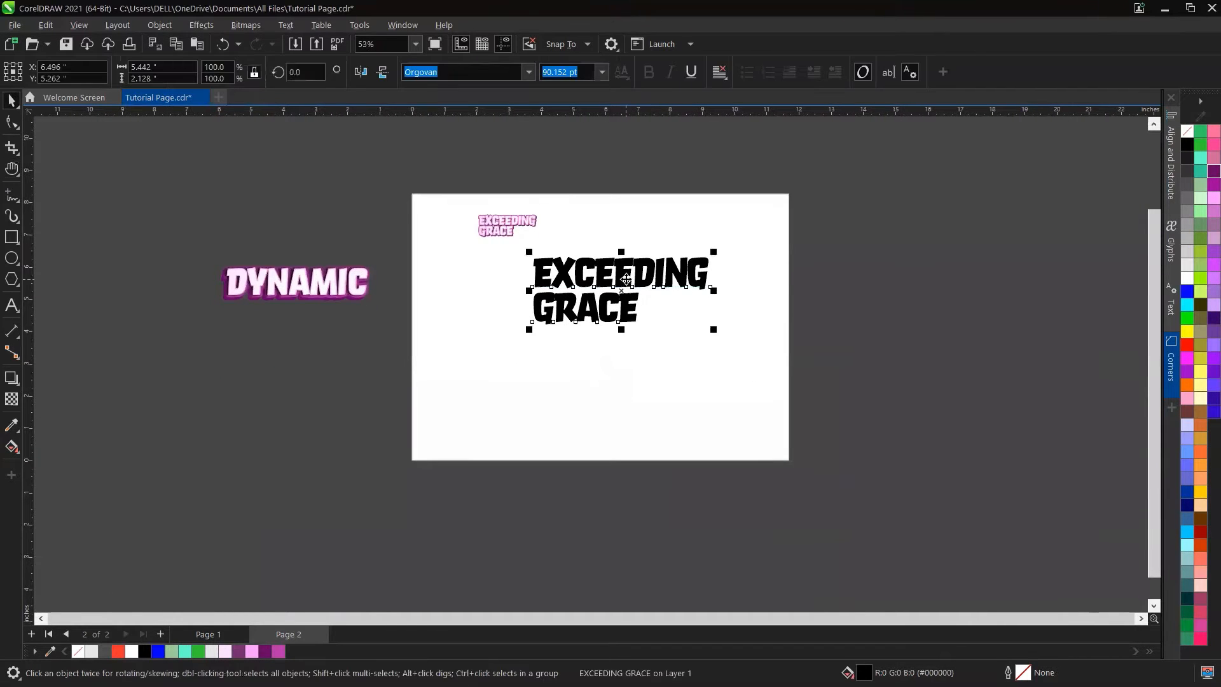
pyautogui.moveTo(626, 280); pyautogui.dragTo(613, 319)
pyautogui.scroll(4, 607, 357)
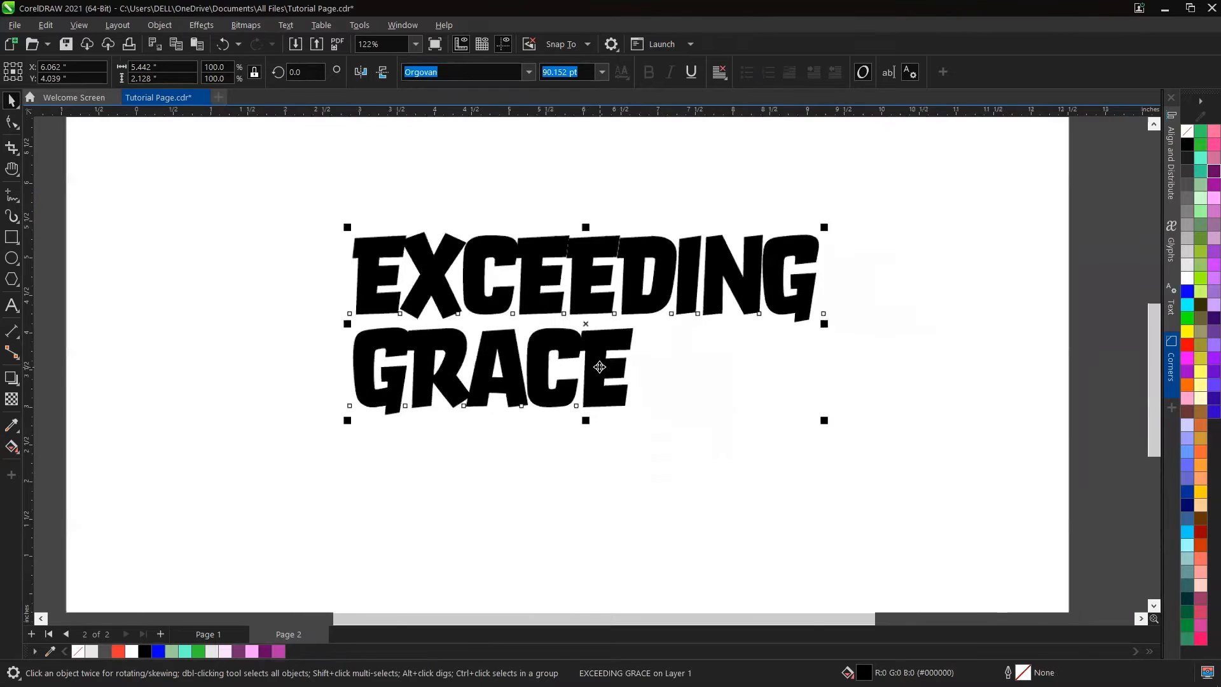
pyautogui.scroll(2, 600, 367)
pyautogui.moveTo(580, 251); pyautogui.dragTo(583, 261)
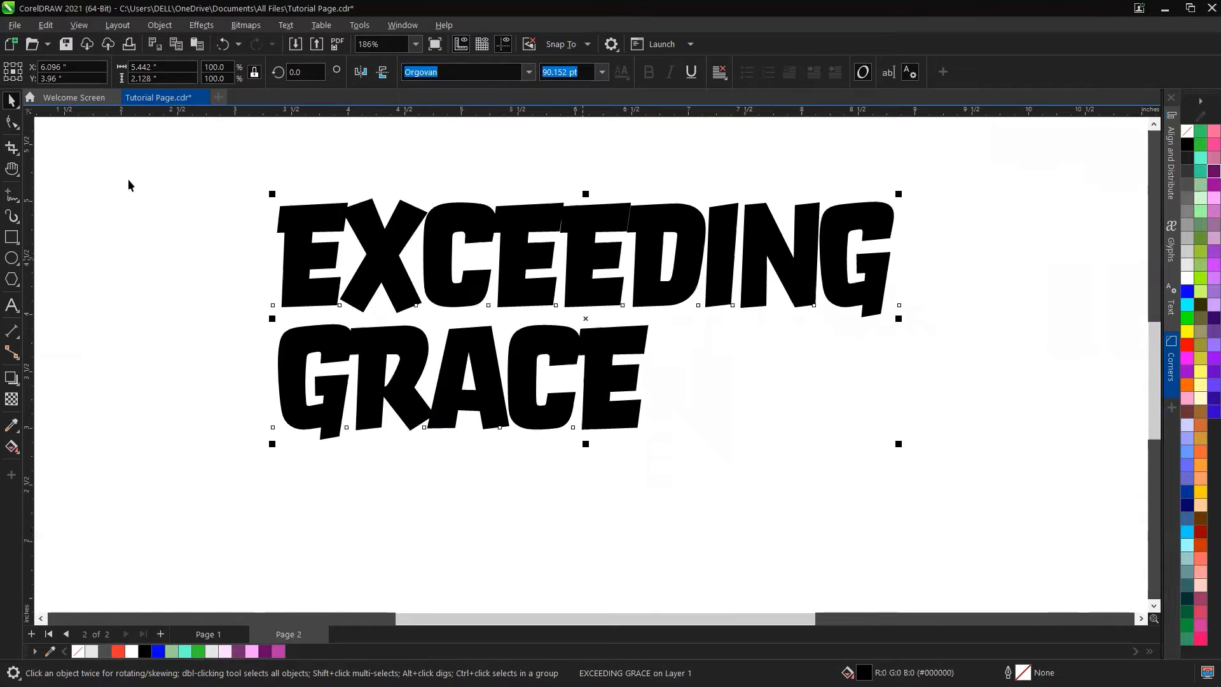
# Step: Tighten the line spacing between EXCEEDING and GRACE a little more
pyautogui.click(12, 122)
pyautogui.moveTo(270, 445); pyautogui.dragTo(268, 430)
pyautogui.press('space')
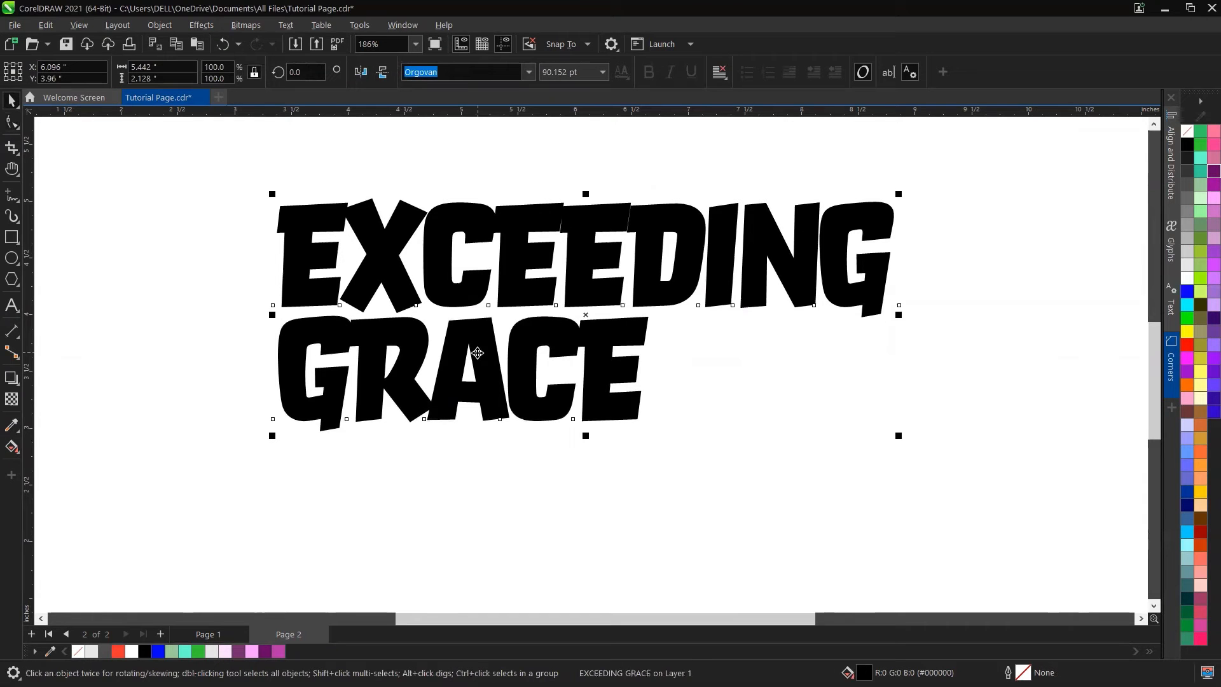
# Step: Fill the EXCEEDING GRACE text with a light pink colour
pyautogui.moveTo(238, 652); pyautogui.dragTo(496, 400)
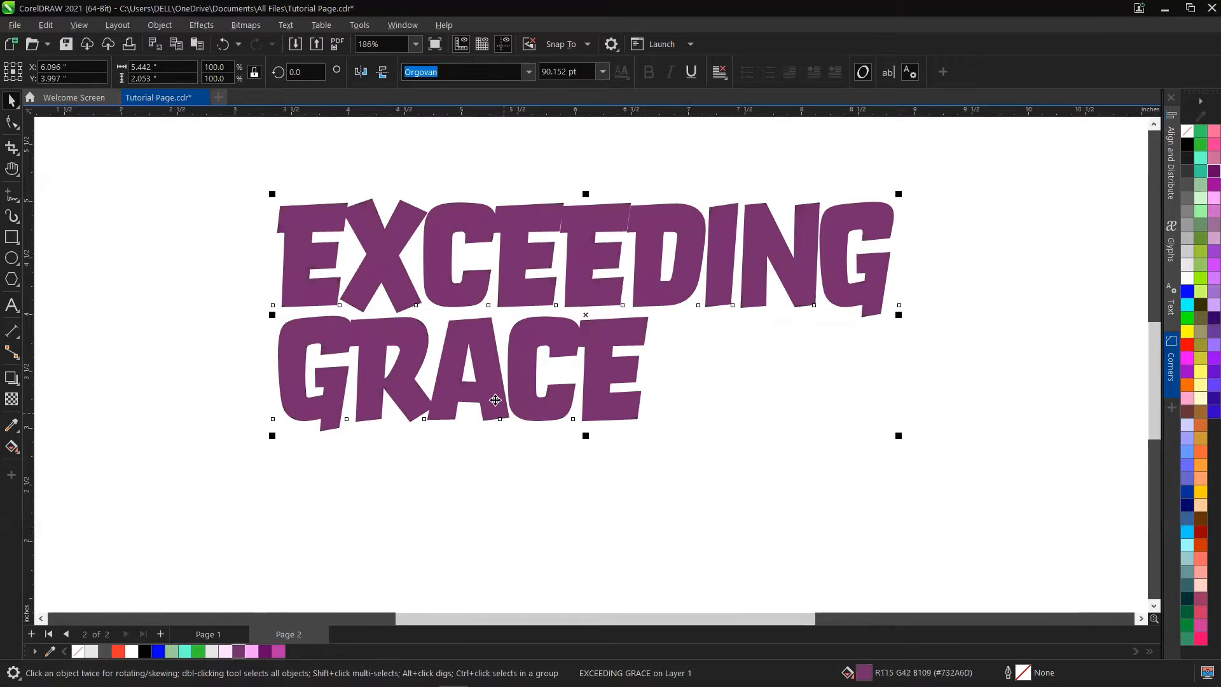
pyautogui.click(225, 651)
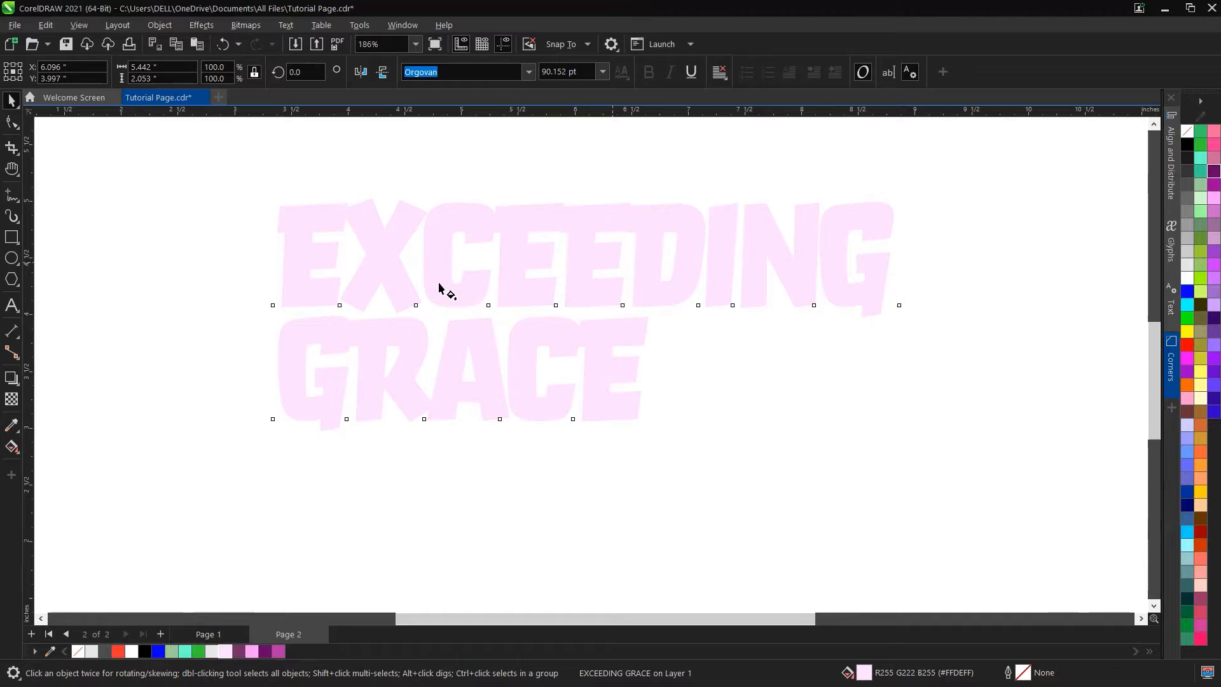
# Step: Apply an elliptical fountain fill to the text with the Interactive Fill tool and widen its spread
pyautogui.press('g')
pyautogui.moveTo(400, 280); pyautogui.dragTo(818, 280)
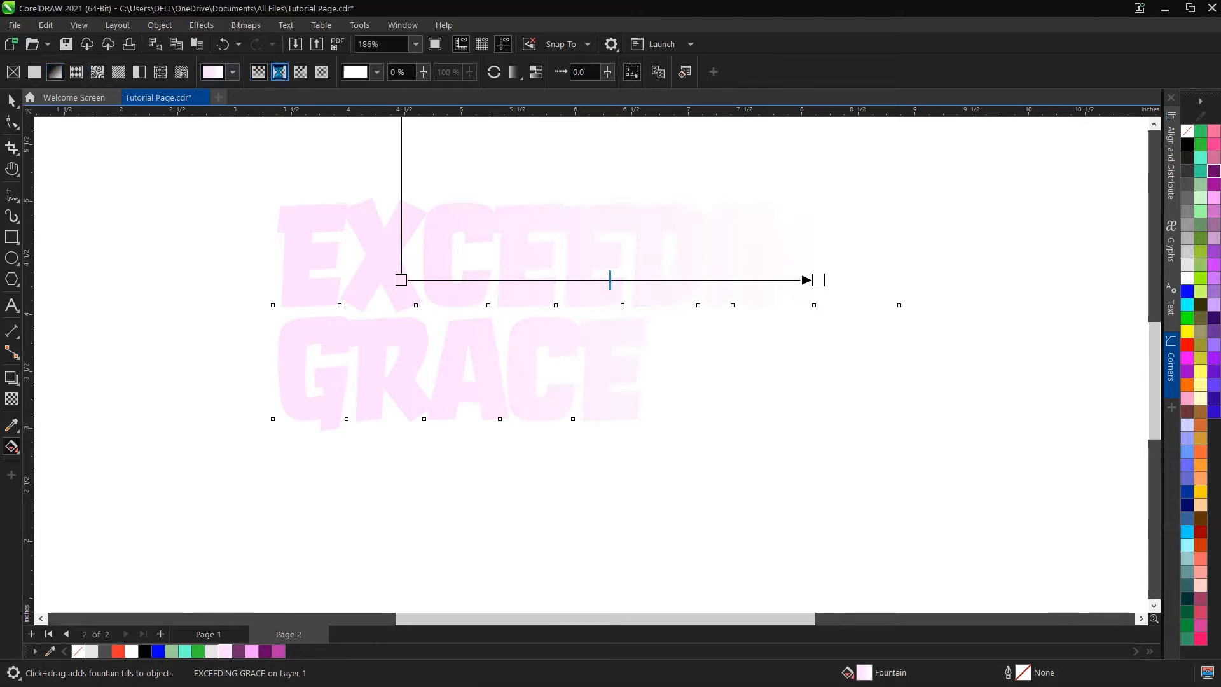
pyautogui.click(280, 71)
pyautogui.moveTo(610, 199); pyautogui.dragTo(610, 140)
pyautogui.moveTo(818, 280); pyautogui.dragTo(996, 280)
pyautogui.moveTo(825, 278); pyautogui.dragTo(859, 277)
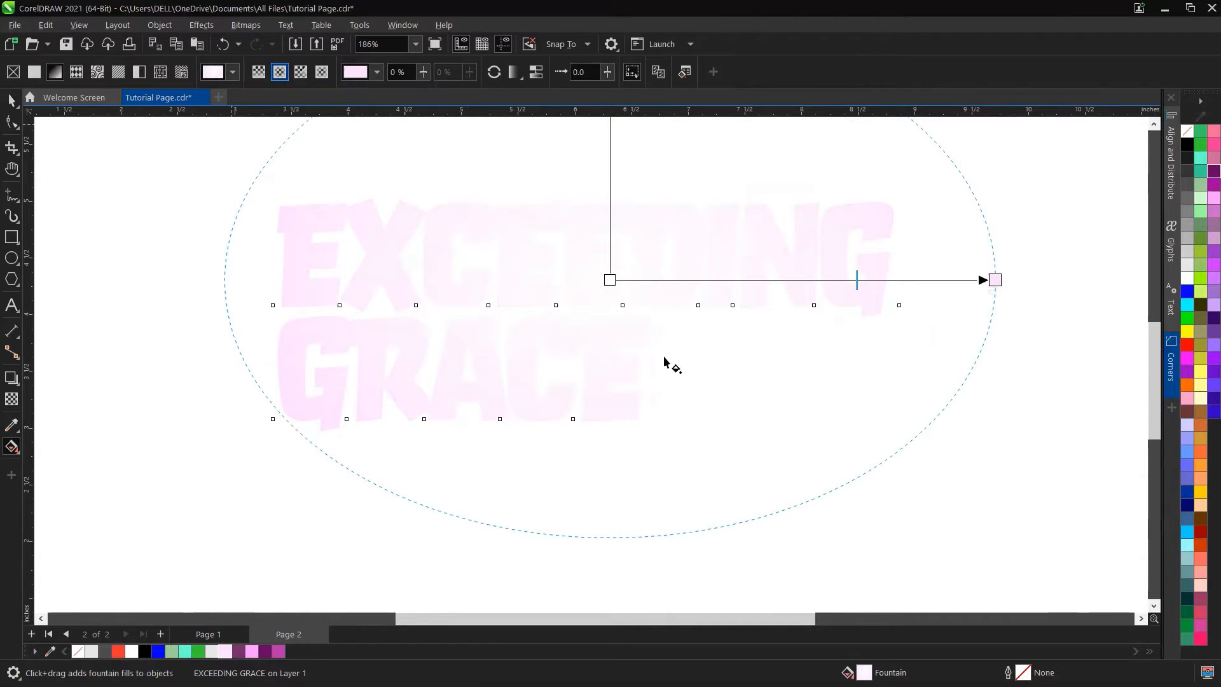
pyautogui.press('space')
pyautogui.click(1038, 242)
pyautogui.click(878, 278)
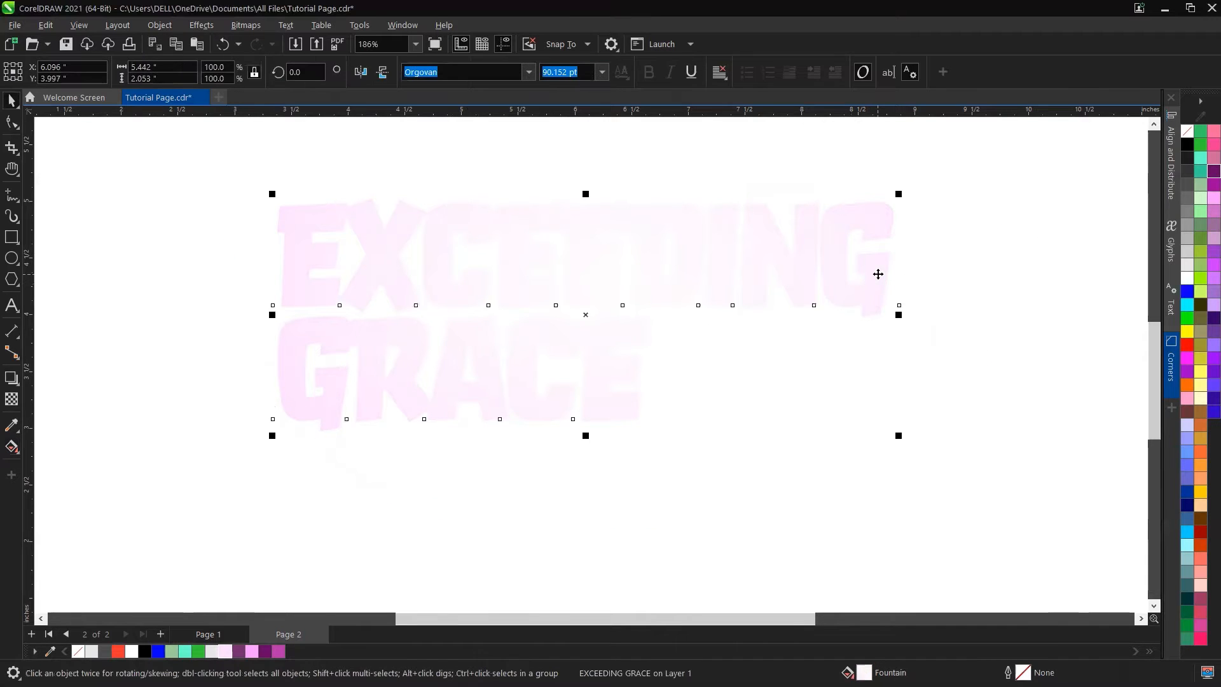
# Step: Add a block shadow to the text and set the shadow colour to the document's purple
pyautogui.click(19, 386)
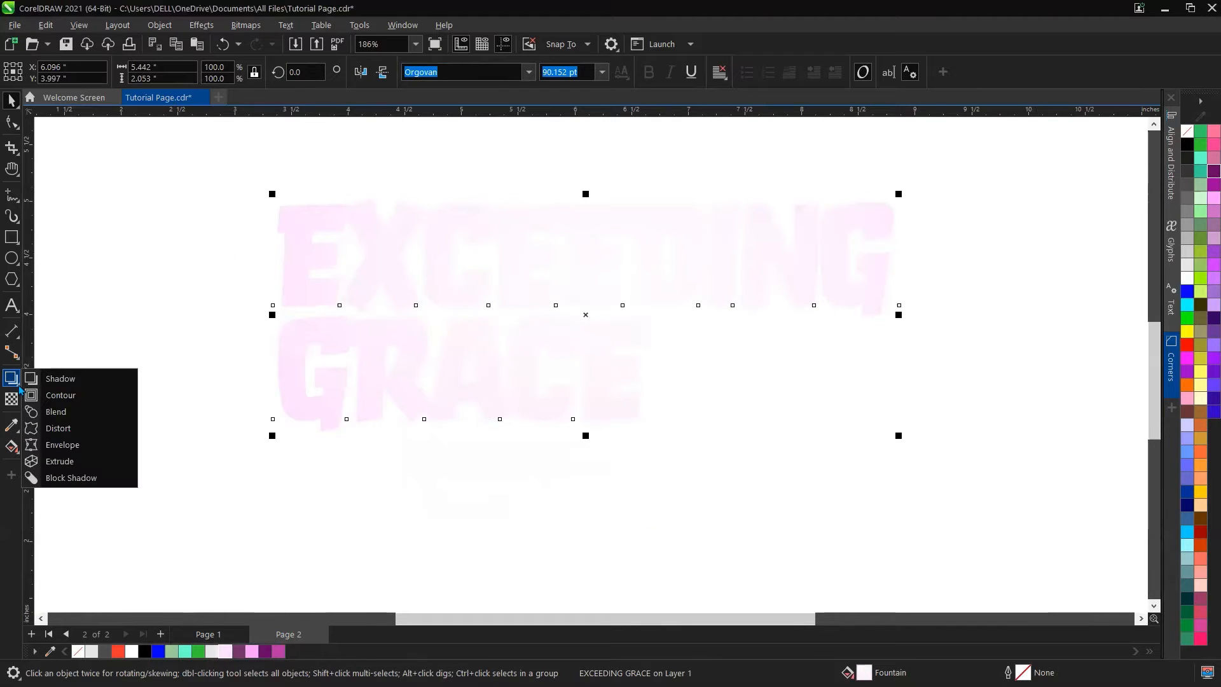
pyautogui.click(75, 482)
pyautogui.moveTo(585, 315)
pyautogui.mouseDown()
pyautogui.moveTo(549, 304)
pyautogui.moveTo(573, 349)
pyautogui.moveTo(591, 330)
pyautogui.mouseUp()
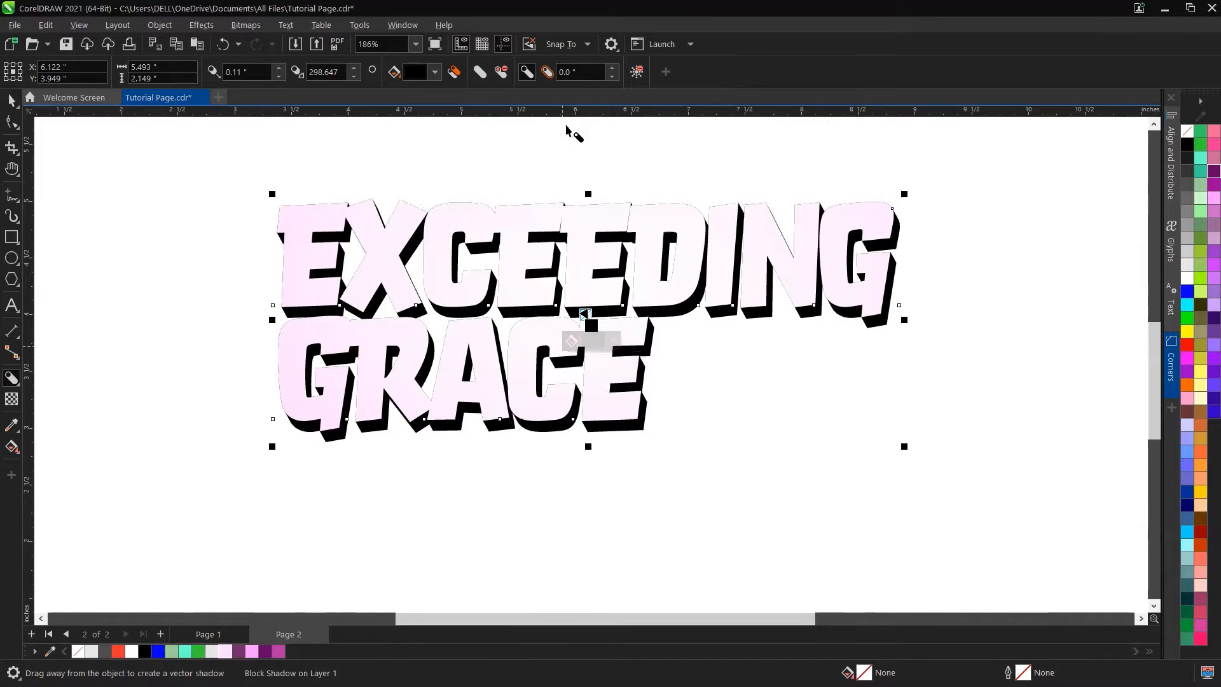
pyautogui.click(435, 71)
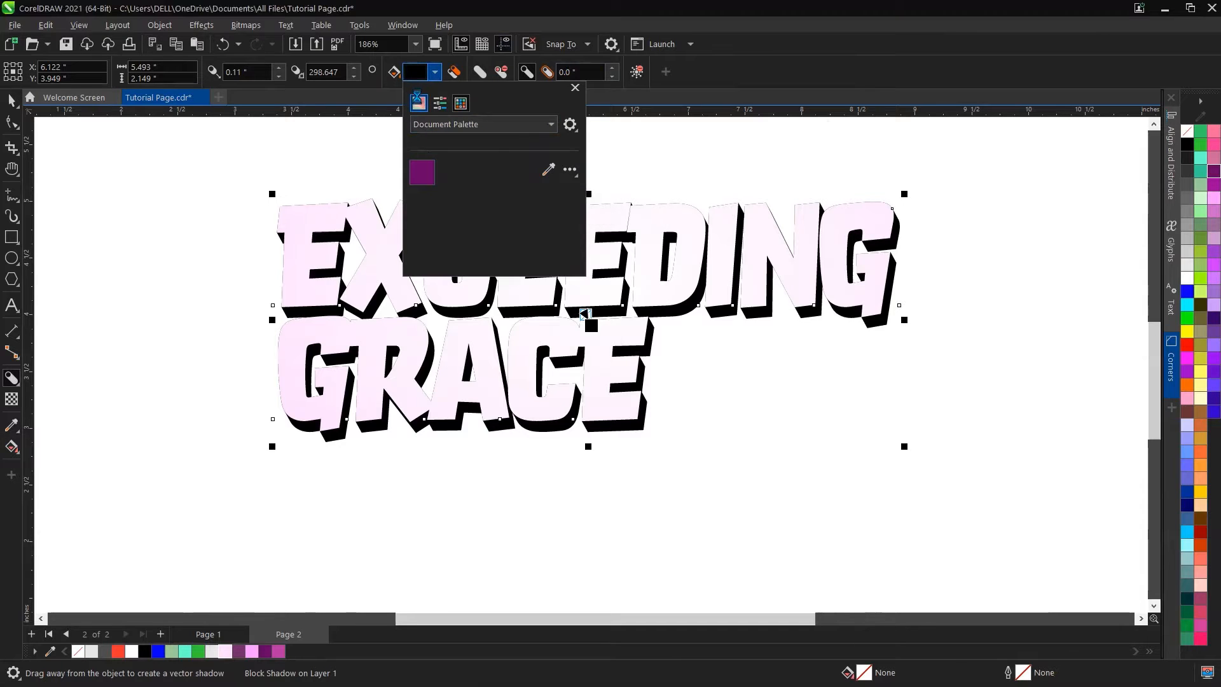
pyautogui.click(418, 102)
pyautogui.click(558, 297)
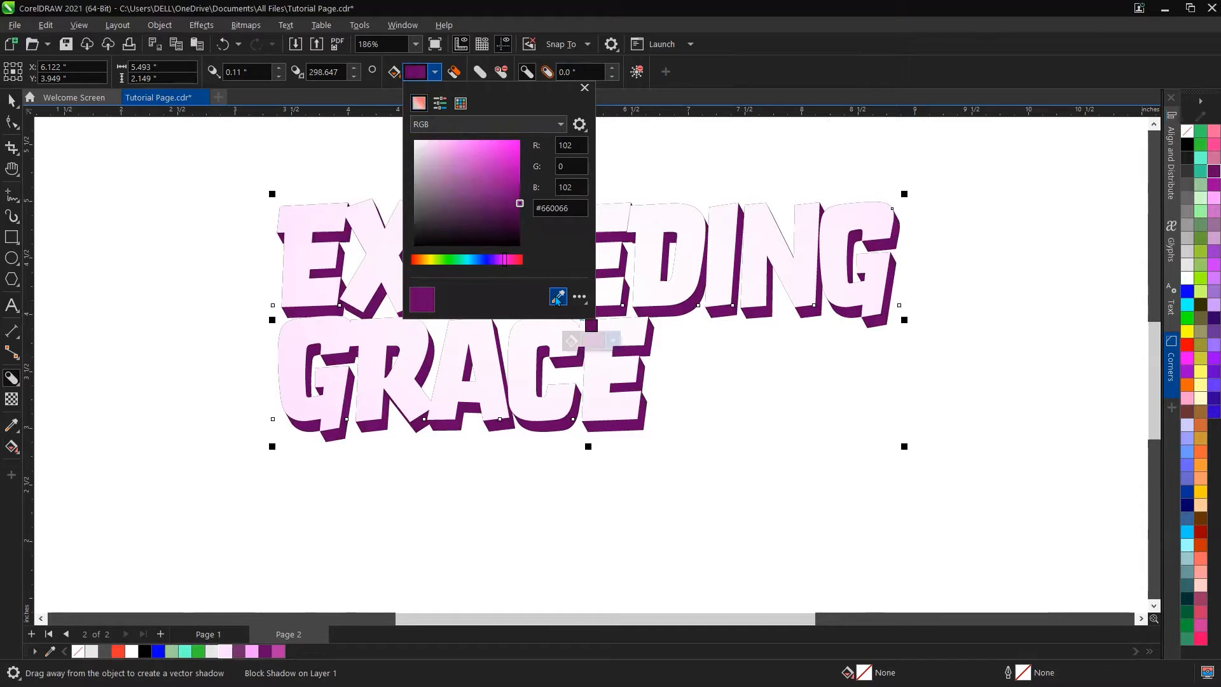
pyautogui.click(244, 656)
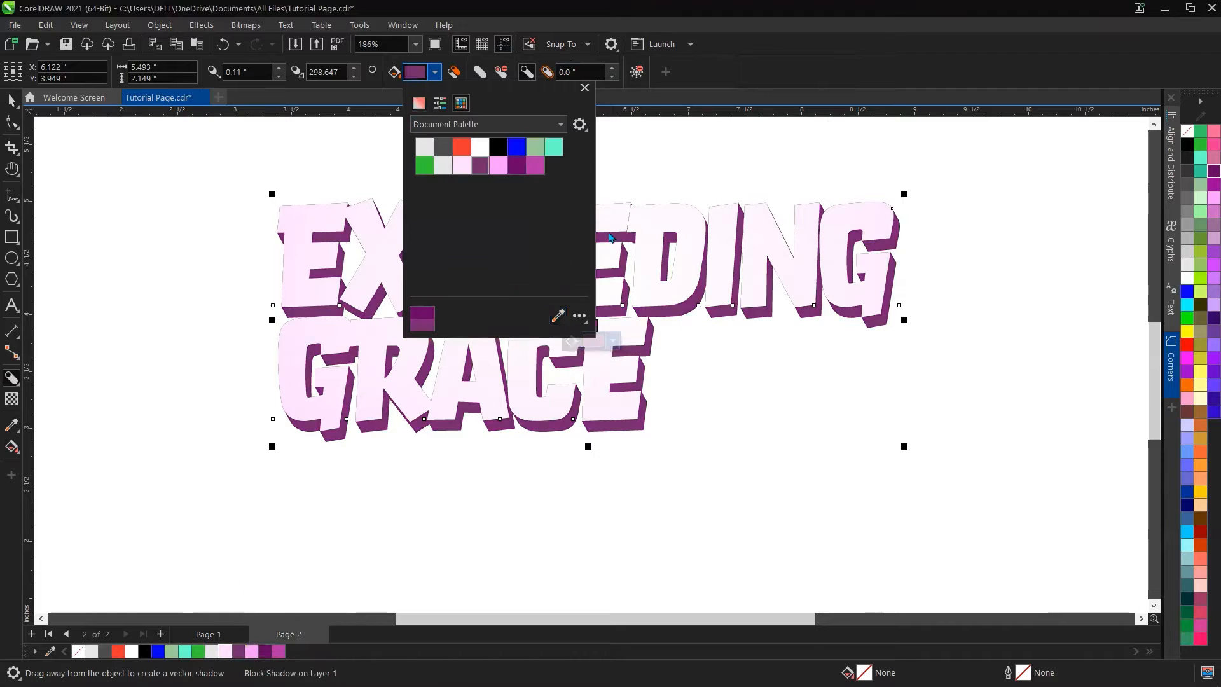
pyautogui.click(585, 88)
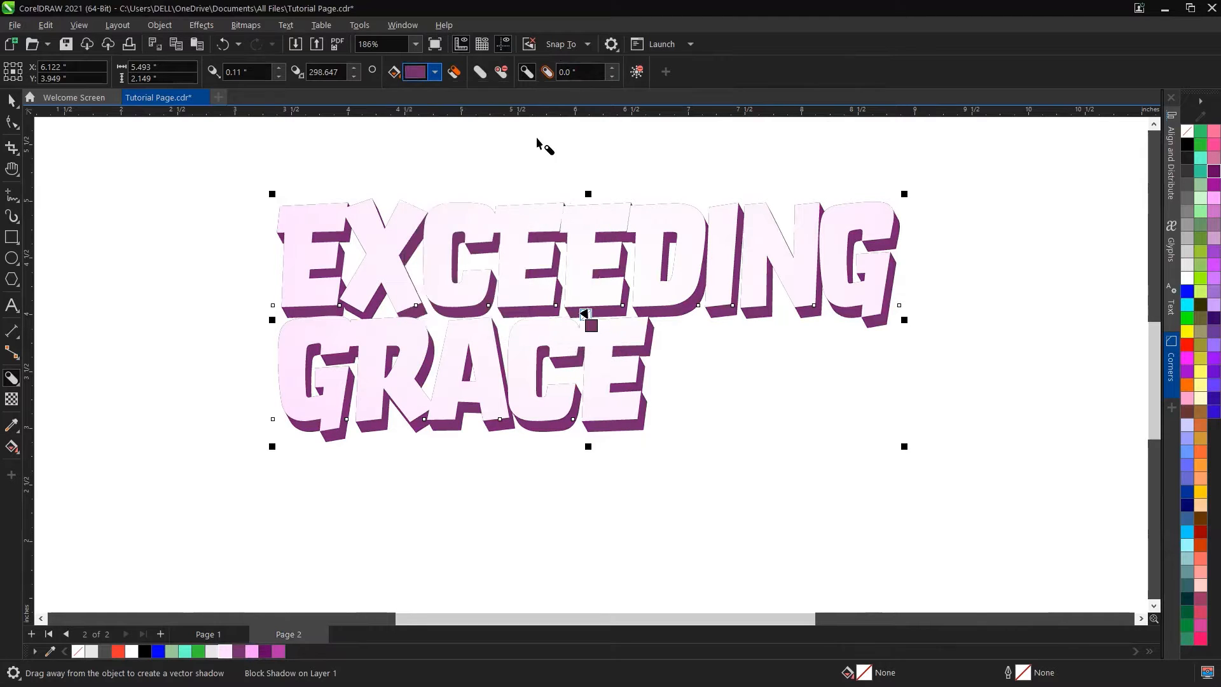
# Step: Try to move the shadowed text, undoing each move
pyautogui.scroll(1, 548, 256)
pyautogui.scroll(-3, 438, 186)
pyautogui.press('space')
pyautogui.click(483, 151)
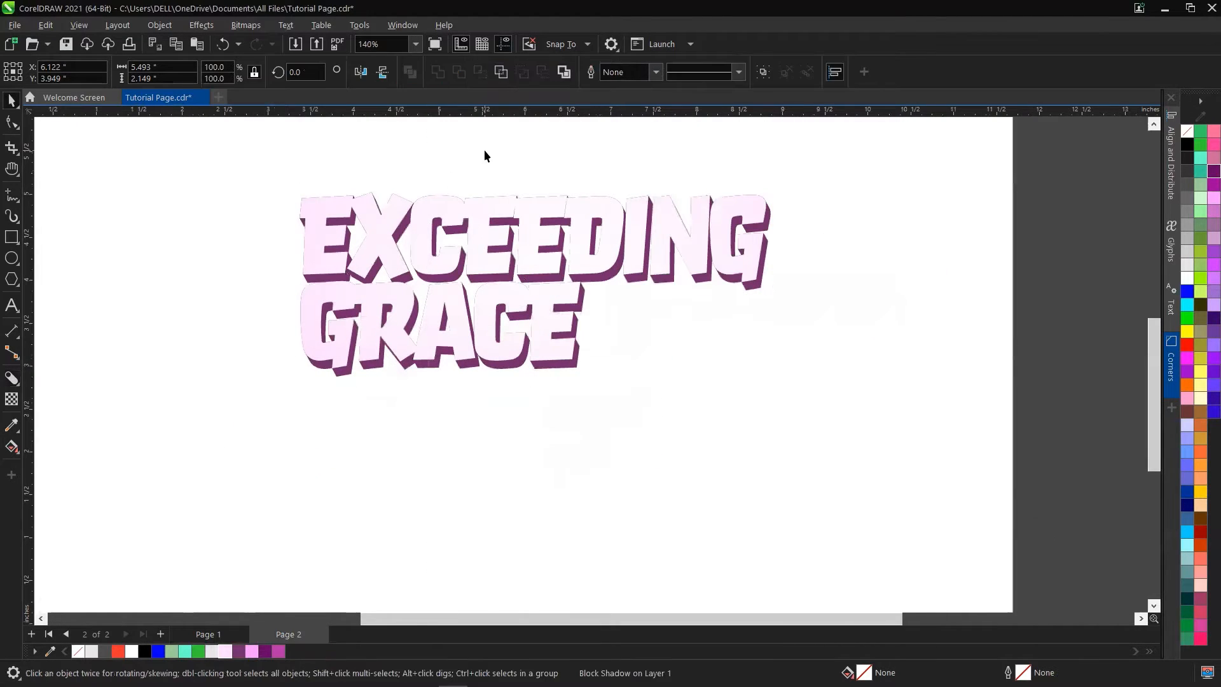
pyautogui.click(497, 207)
pyautogui.moveTo(561, 185); pyautogui.dragTo(562, 185)
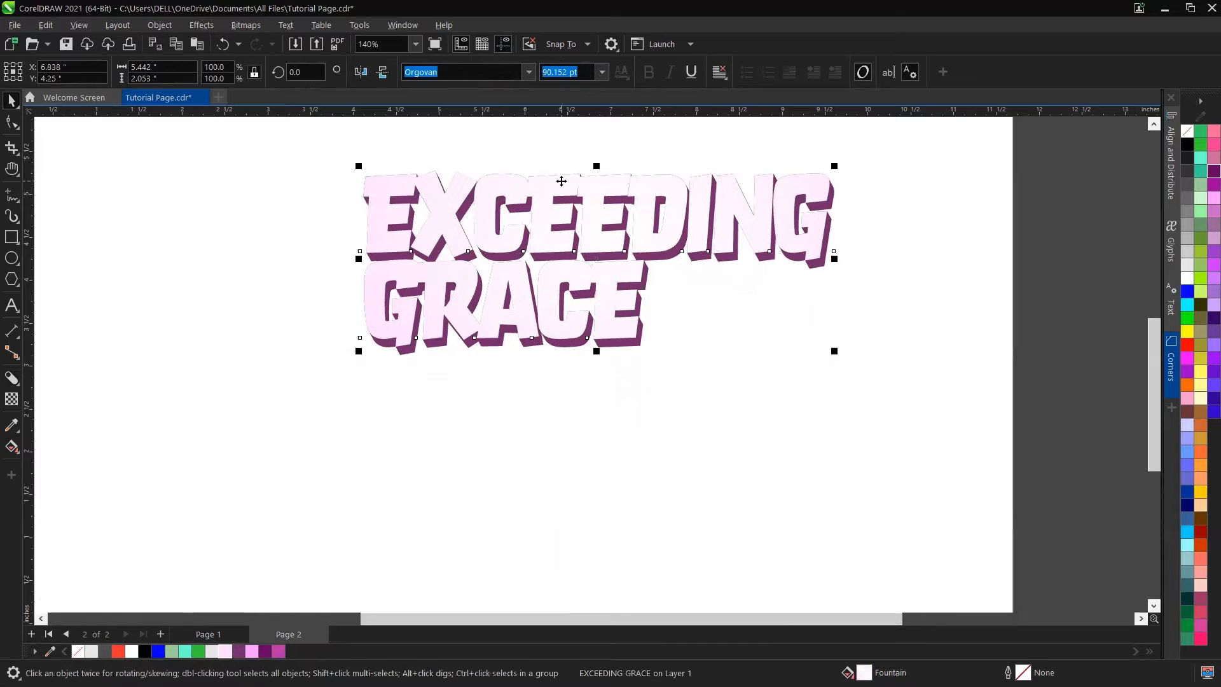
pyautogui.hotkey('ctrl', 'z')
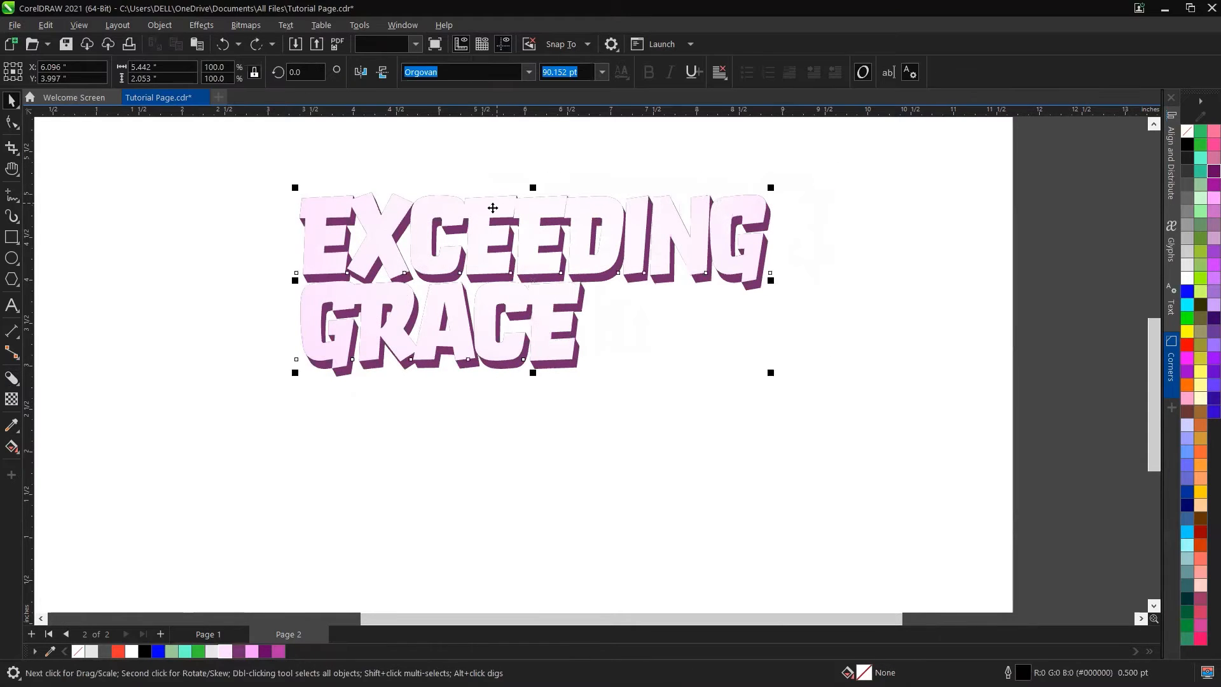
pyautogui.moveTo(387, 236); pyautogui.dragTo(388, 235)
pyautogui.hotkey('ctrl', 'z')
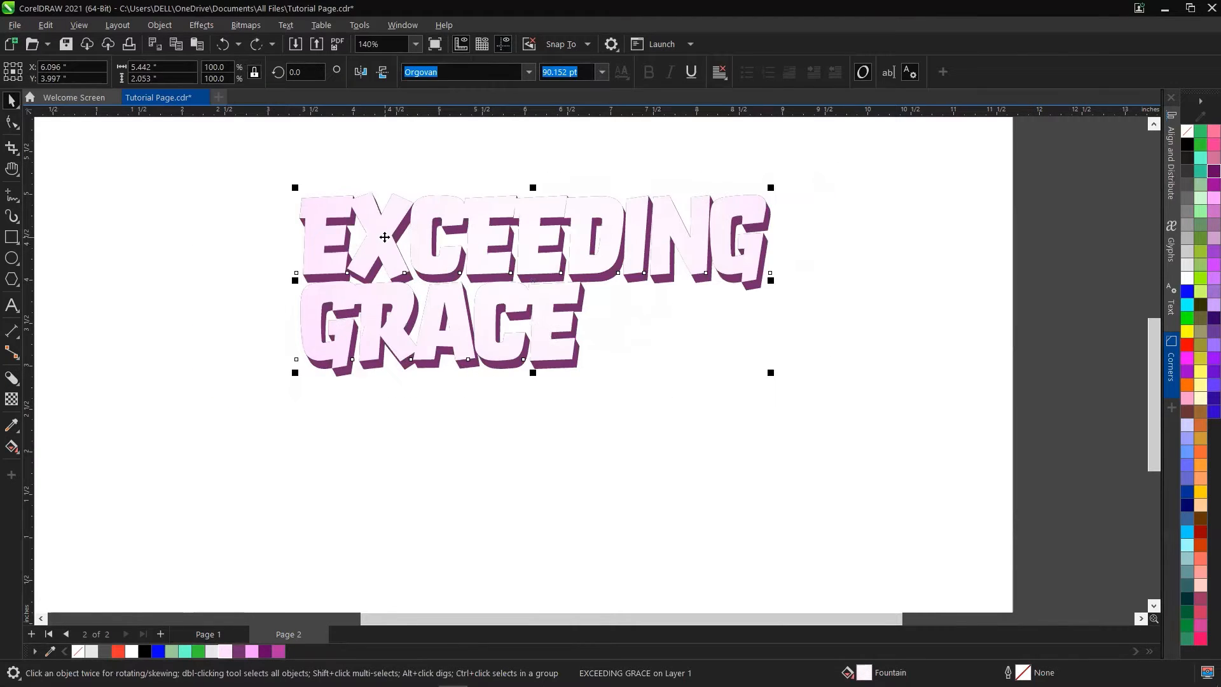
# Step: Reposition the shadowed EXCEEDING GRACE text slightly toward the page's upper-left area
pyautogui.click(465, 208)
pyautogui.moveTo(480, 207); pyautogui.dragTo(538, 183)
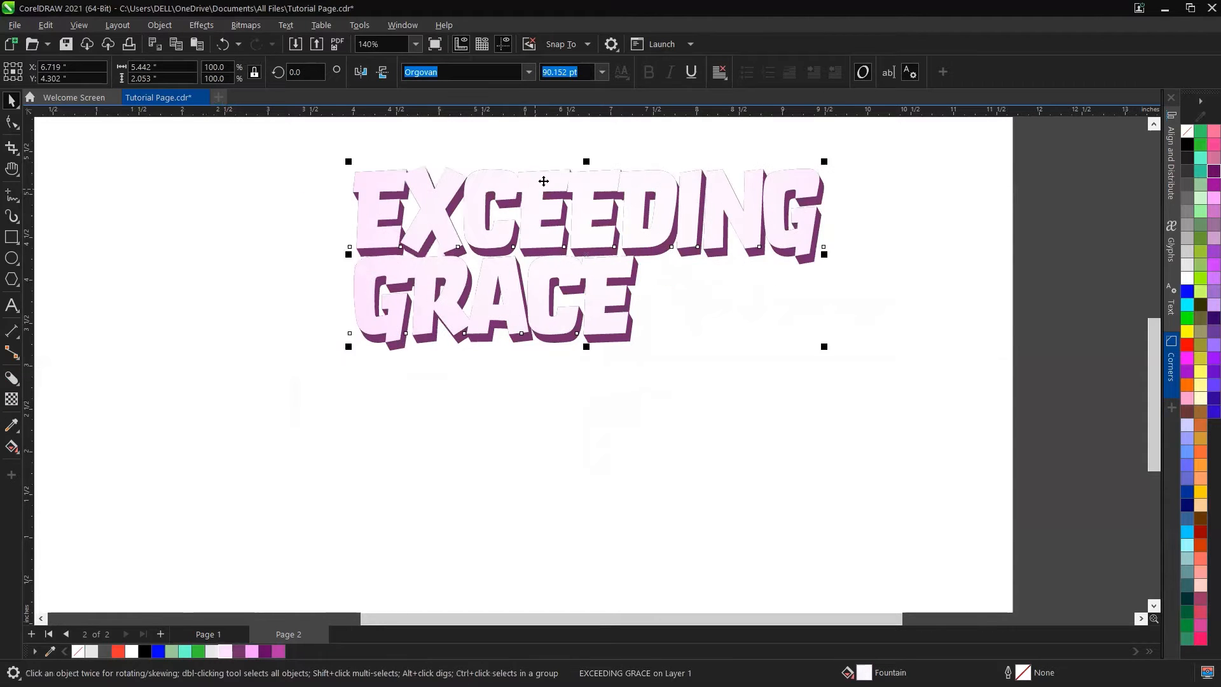
pyautogui.moveTo(484, 241)
pyautogui.mouseDown()
pyautogui.moveTo(477, 266)
pyautogui.moveTo(469, 199)
pyautogui.moveTo(471, 243)
pyautogui.mouseUp()
pyautogui.moveTo(472, 241)
pyautogui.mouseDown()
pyautogui.moveTo(469, 219)
pyautogui.moveTo(469, 239)
pyautogui.mouseUp()
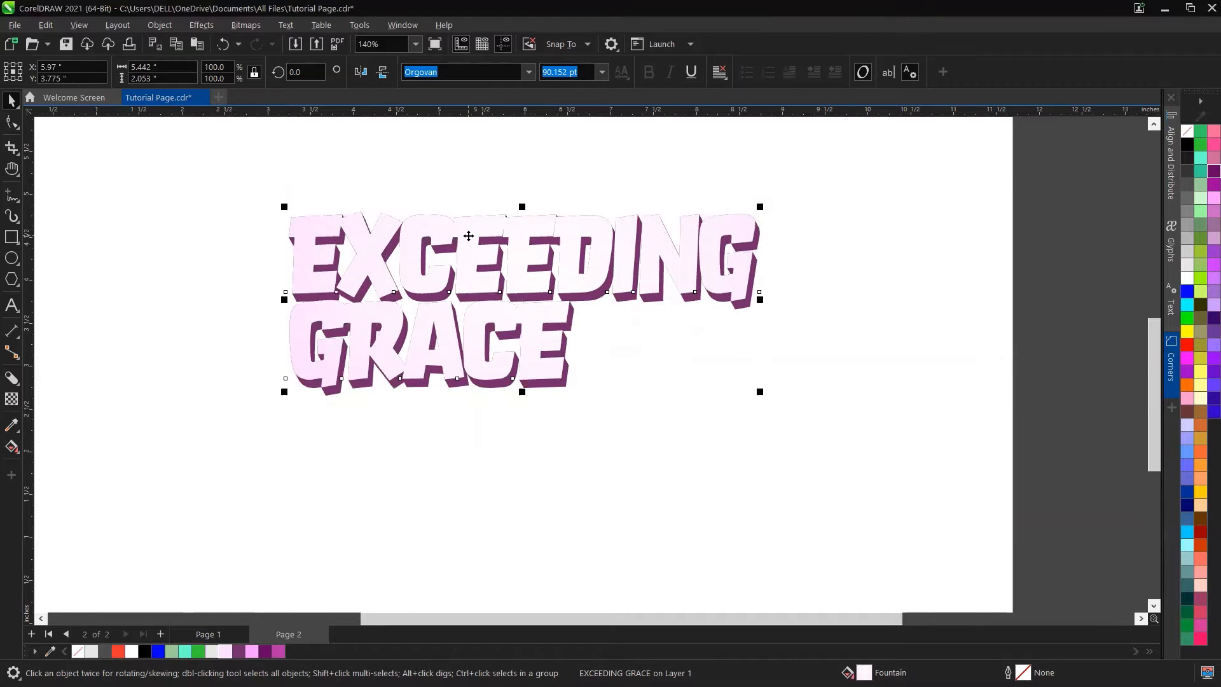
pyautogui.click(468, 230)
pyautogui.moveTo(477, 230); pyautogui.dragTo(477, 222)
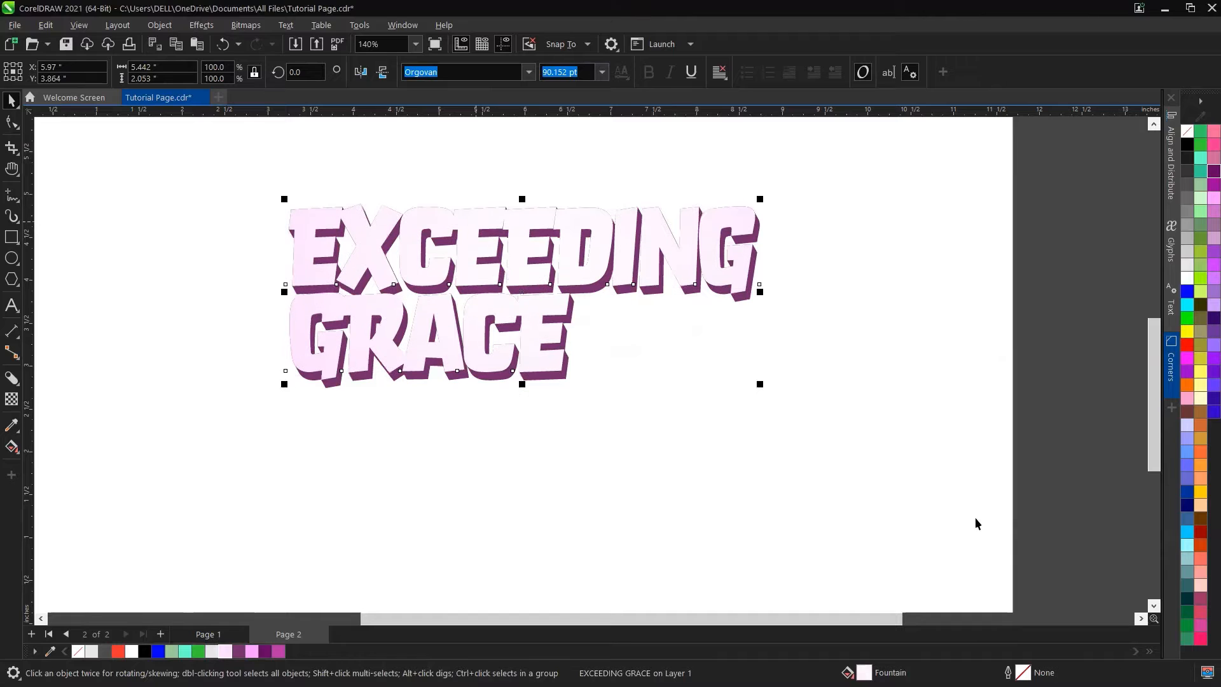
# Step: Give the text a purple 3.0 pt outline placed behind the fill and scaled with the object
pyautogui.rightClick(242, 657)
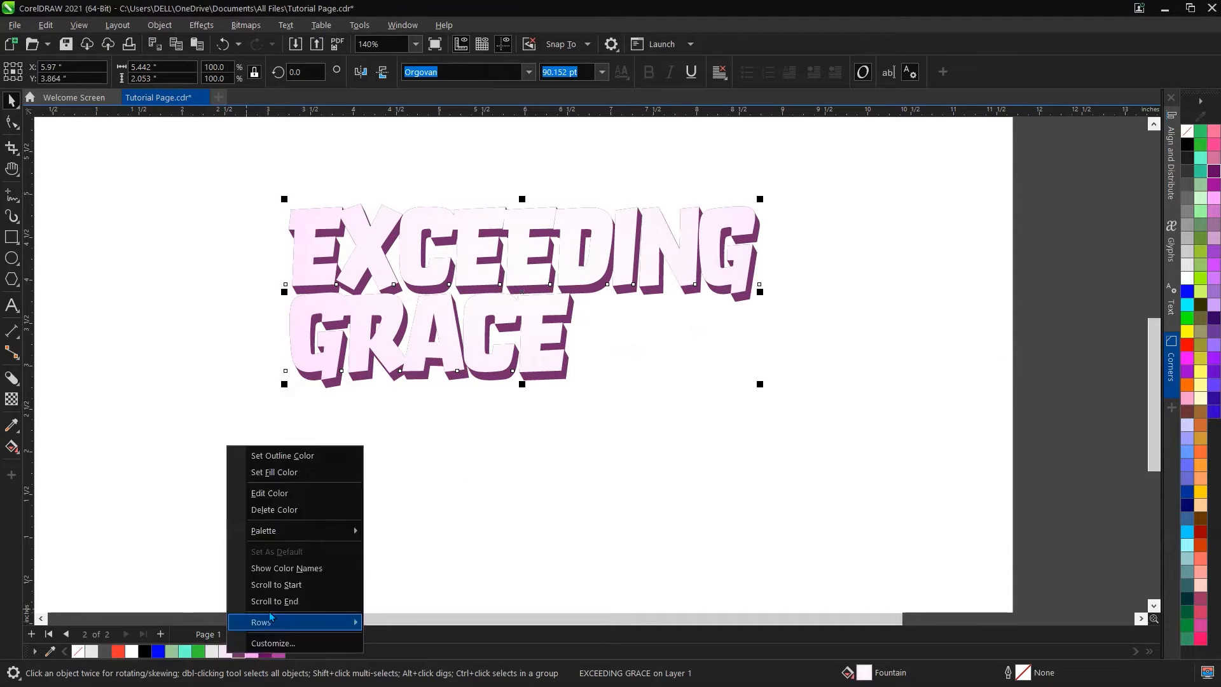
pyautogui.click(284, 458)
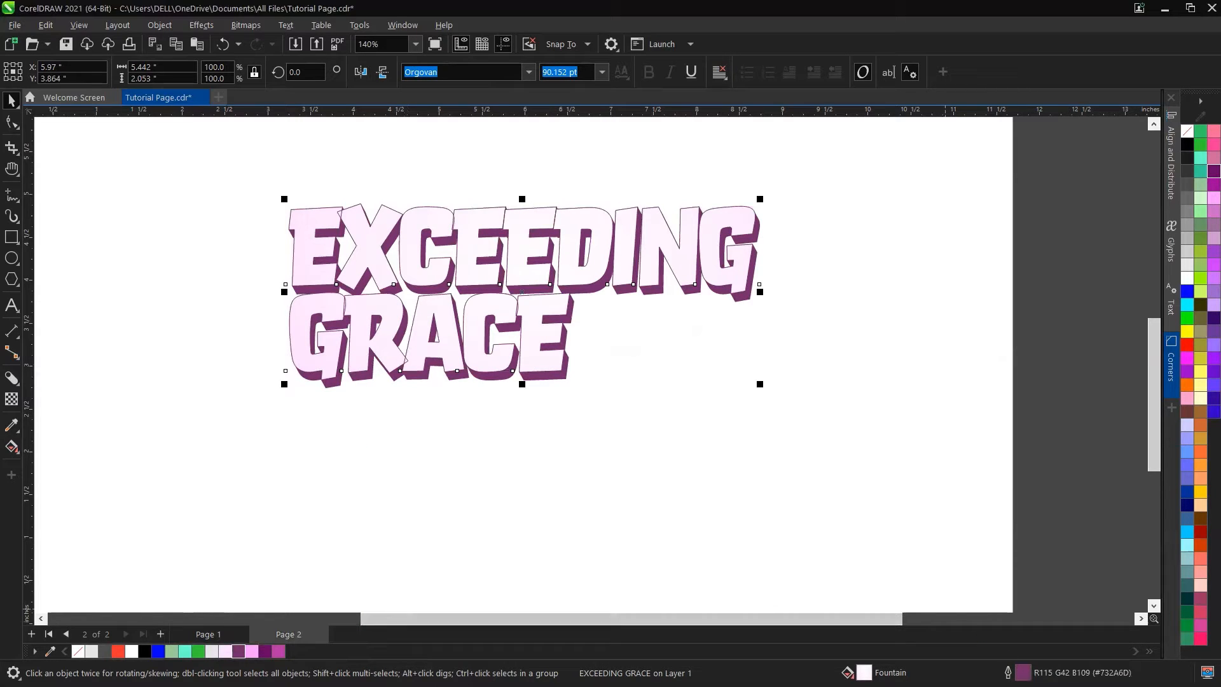
pyautogui.press('F12')
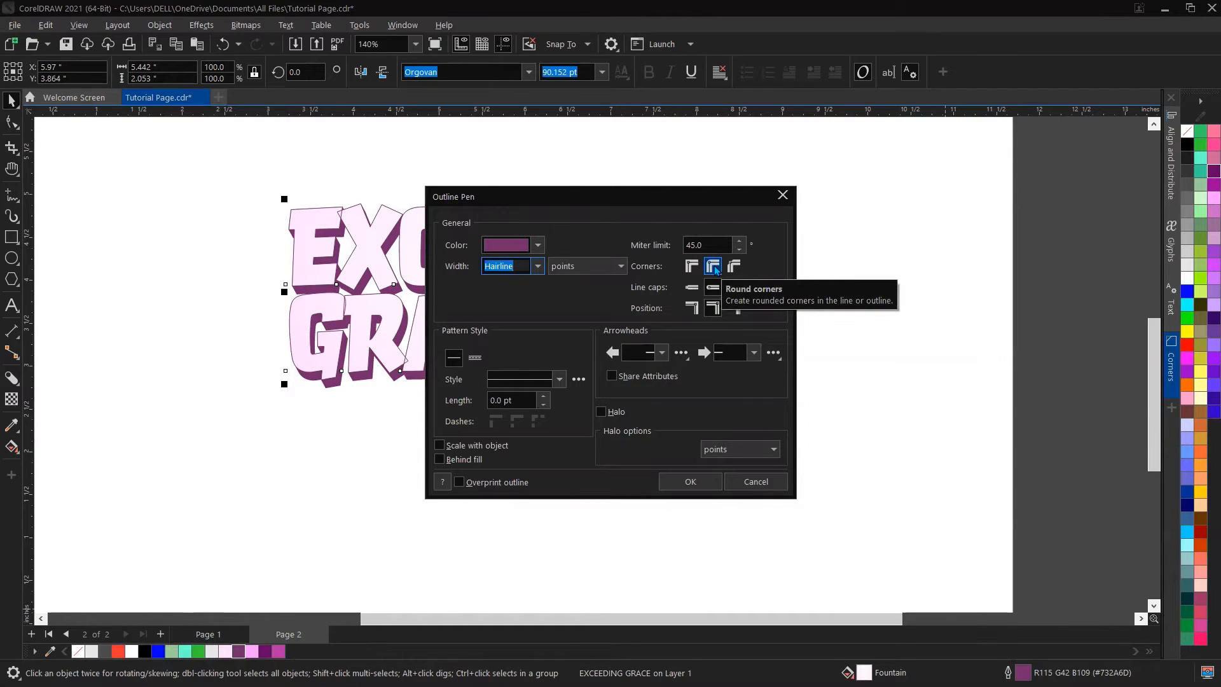
pyautogui.click(538, 266)
pyautogui.click(510, 324)
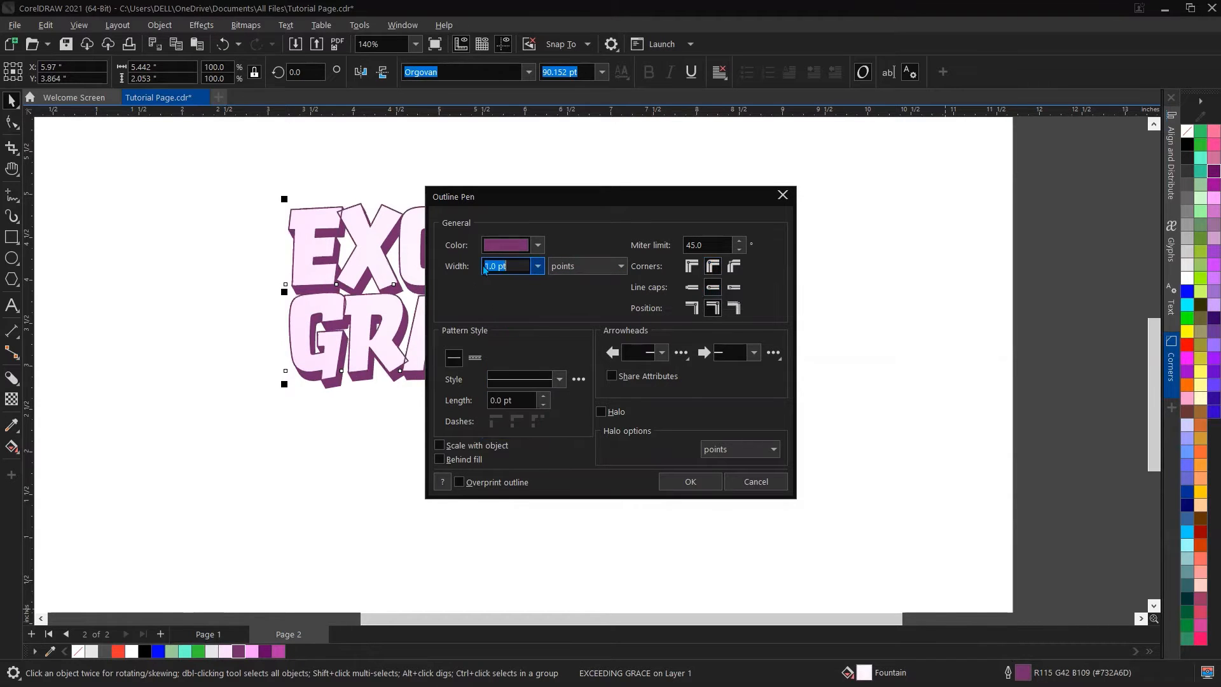
pyautogui.click(440, 458)
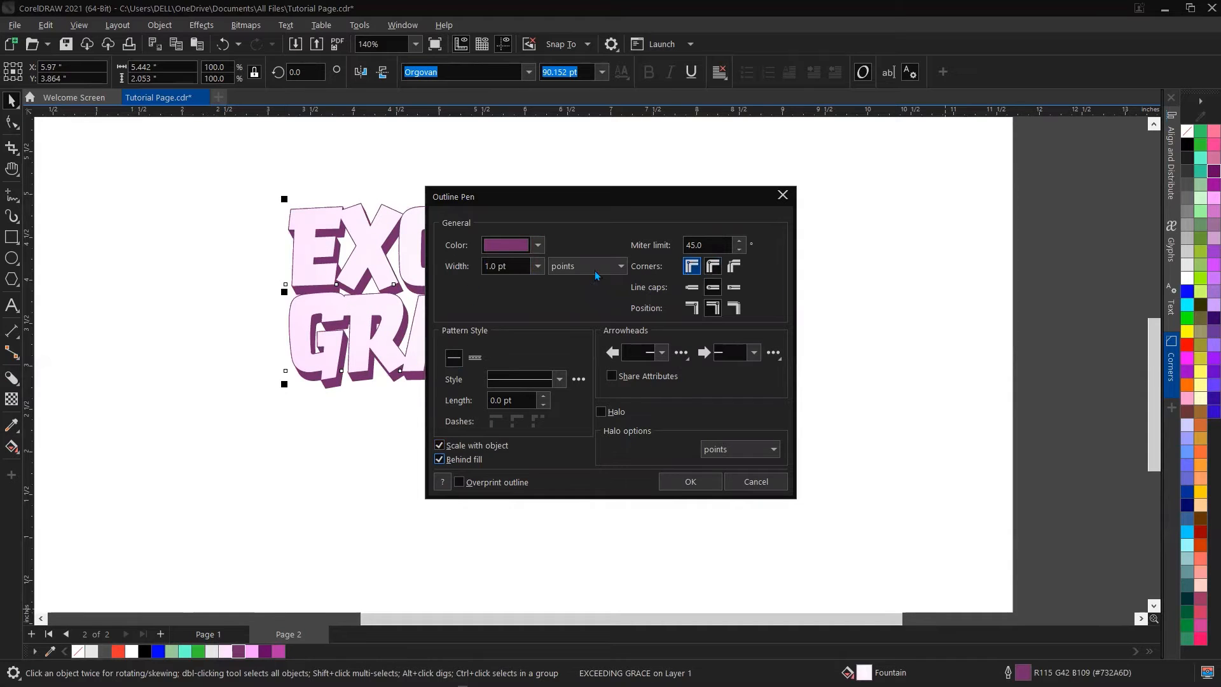
pyautogui.click(538, 266)
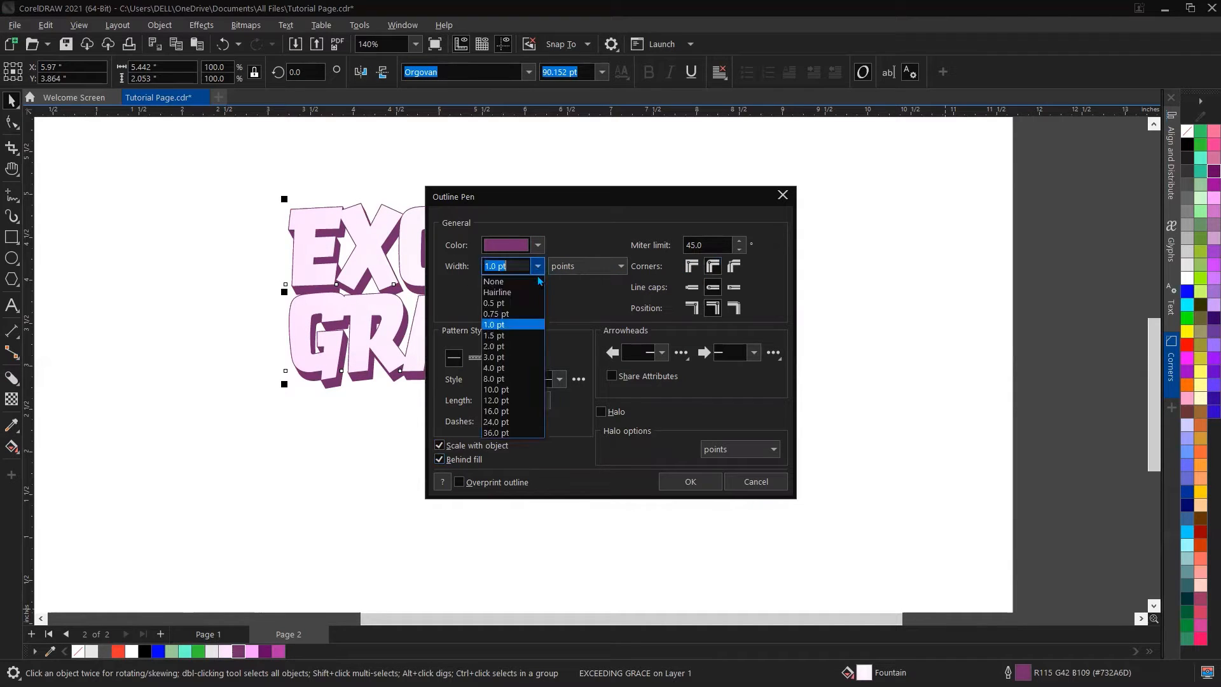
pyautogui.click(509, 346)
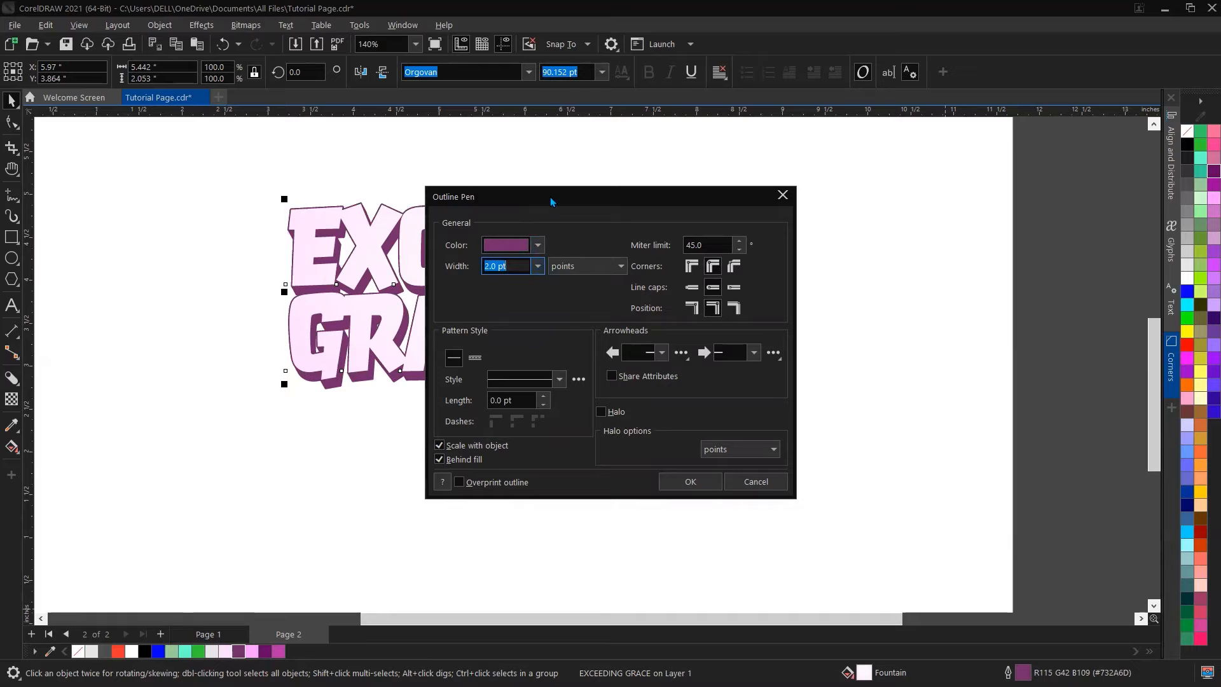
pyautogui.moveTo(559, 202); pyautogui.dragTo(559, 204)
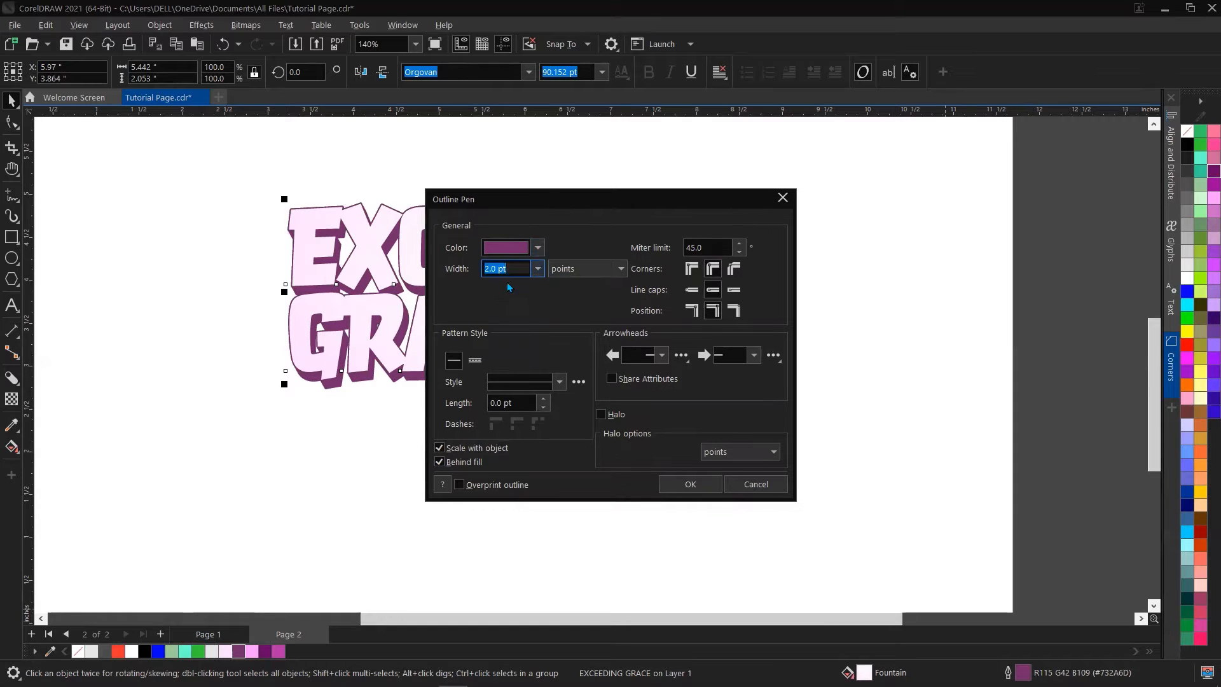
pyautogui.click(537, 270)
pyautogui.click(502, 360)
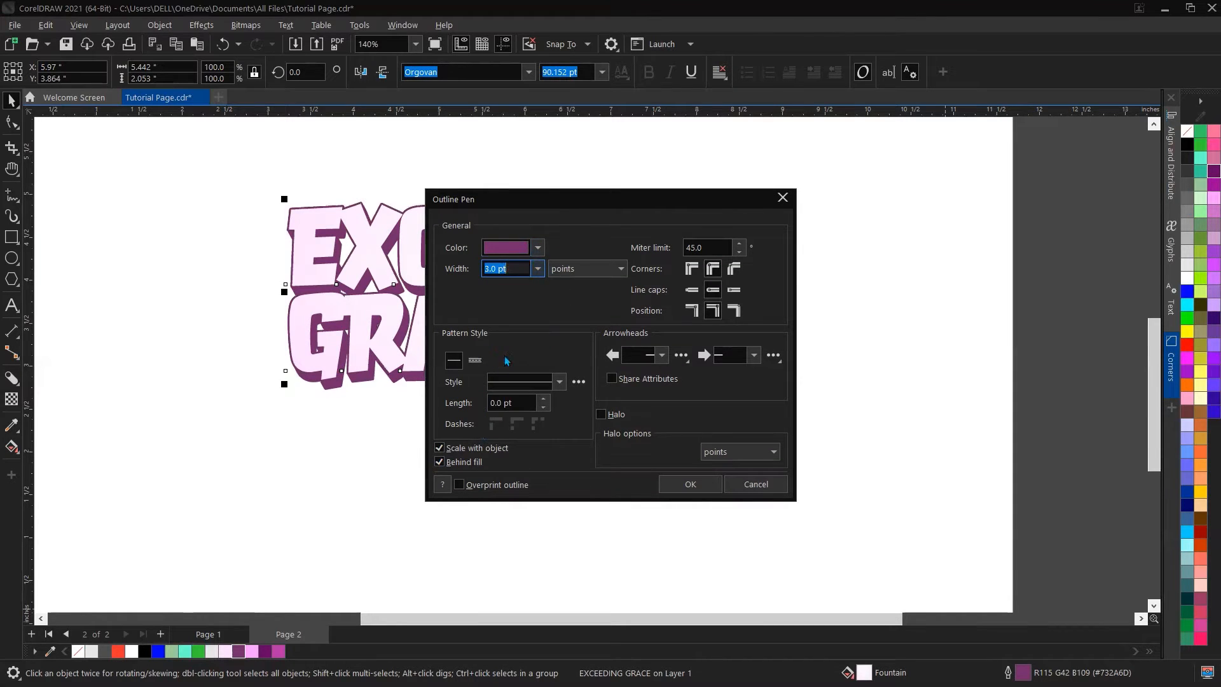
pyautogui.click(692, 487)
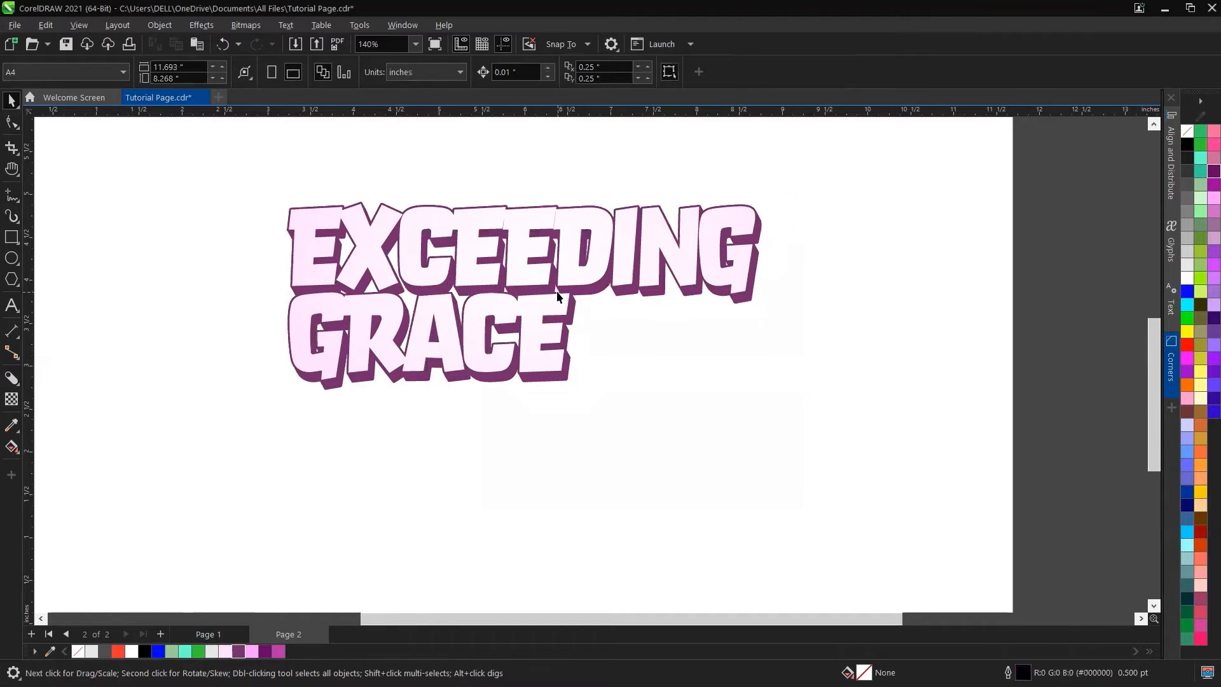
# Step: Duplicate the text and place the copy overlapping below and right of the original
pyautogui.scroll(3, 557, 295)
pyautogui.scroll(-2, 558, 257)
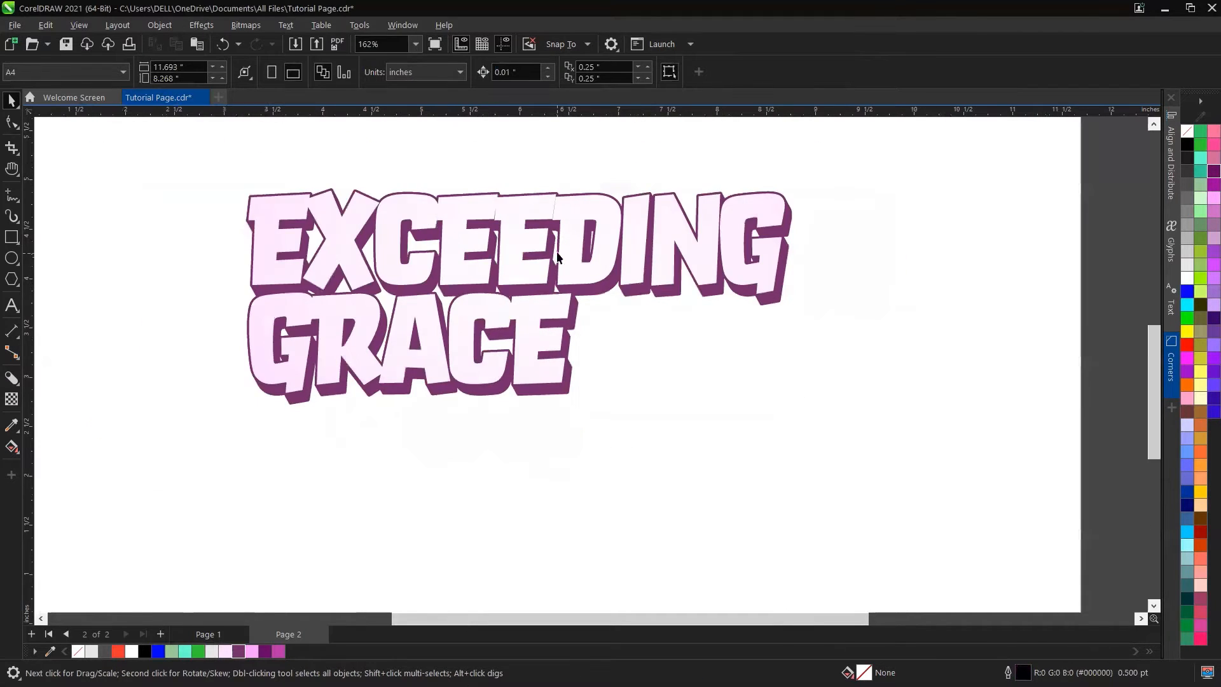
pyautogui.scroll(1, 558, 257)
pyautogui.scroll(-2, 564, 234)
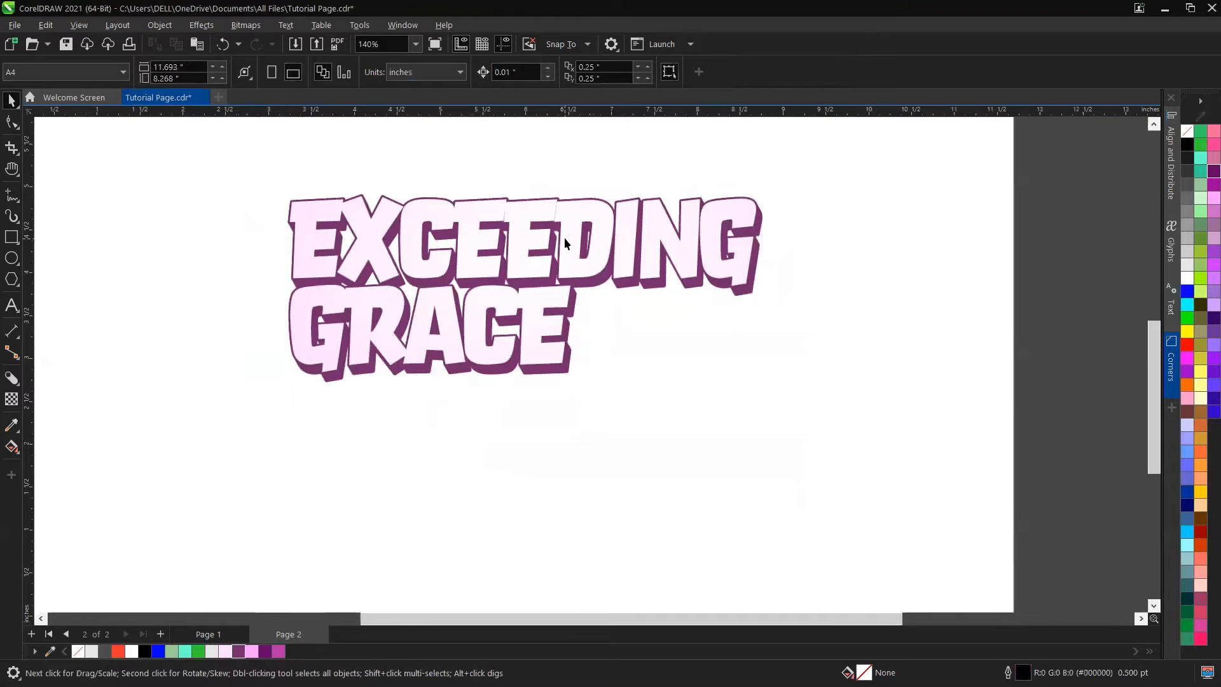
pyautogui.click(566, 203)
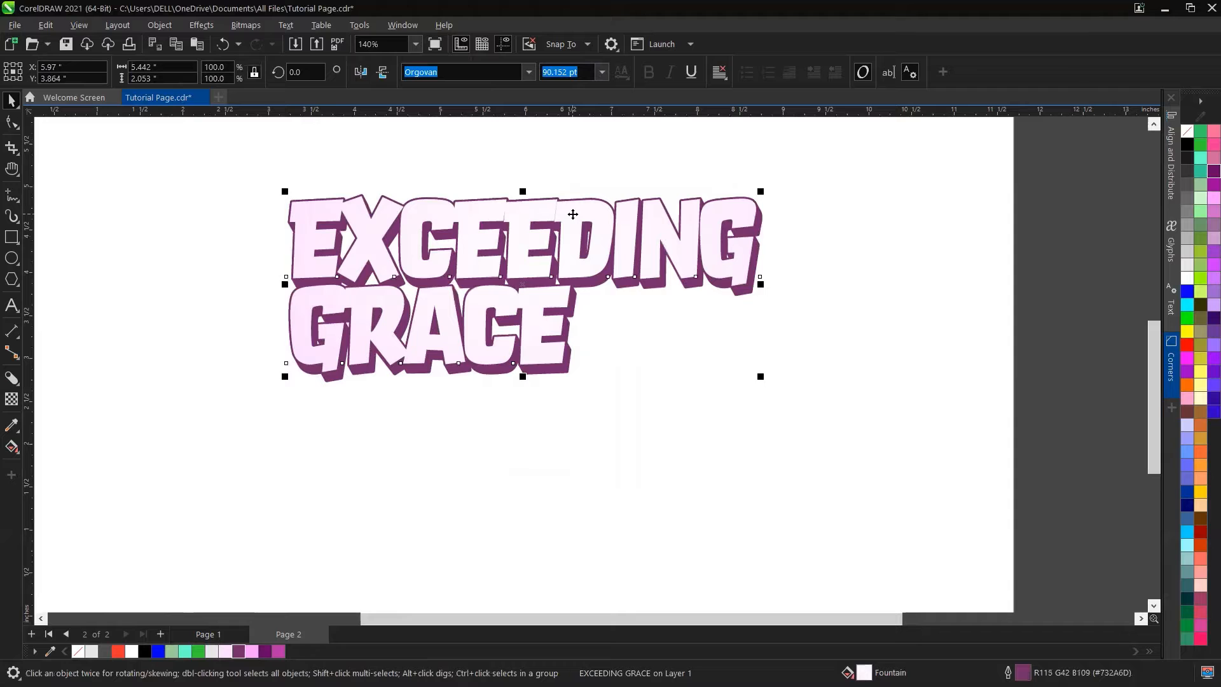
pyautogui.moveTo(573, 215); pyautogui.dragTo(758, 368)
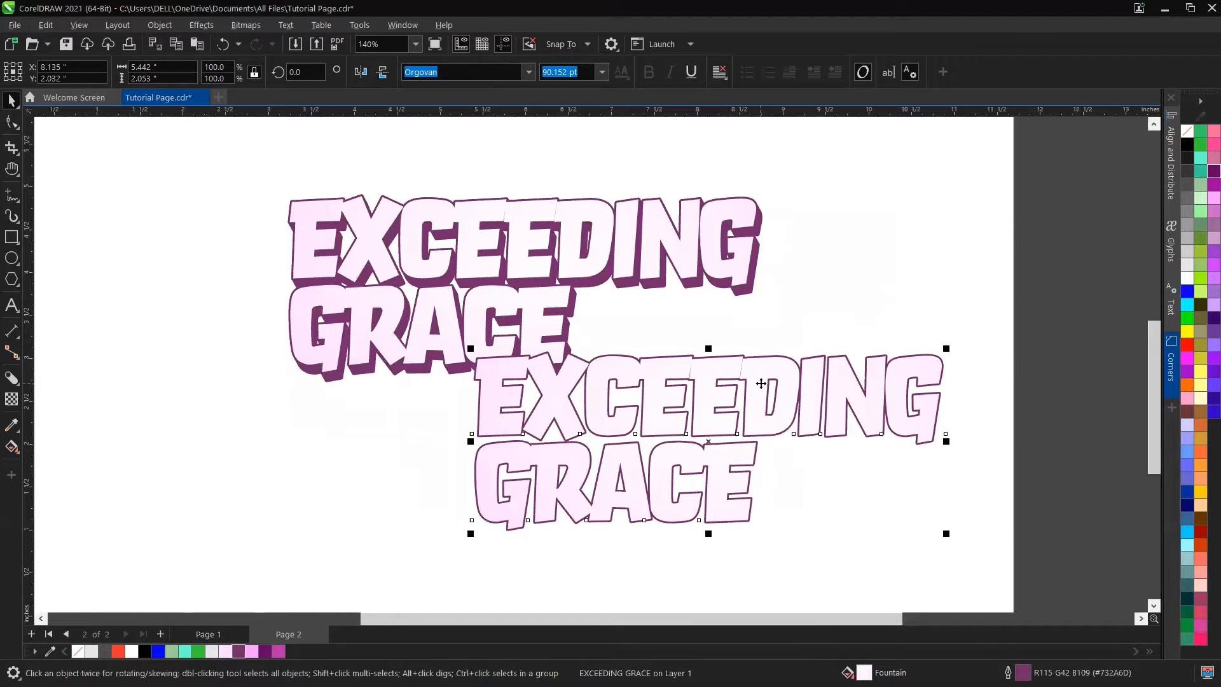
pyautogui.moveTo(761, 384); pyautogui.dragTo(669, 355)
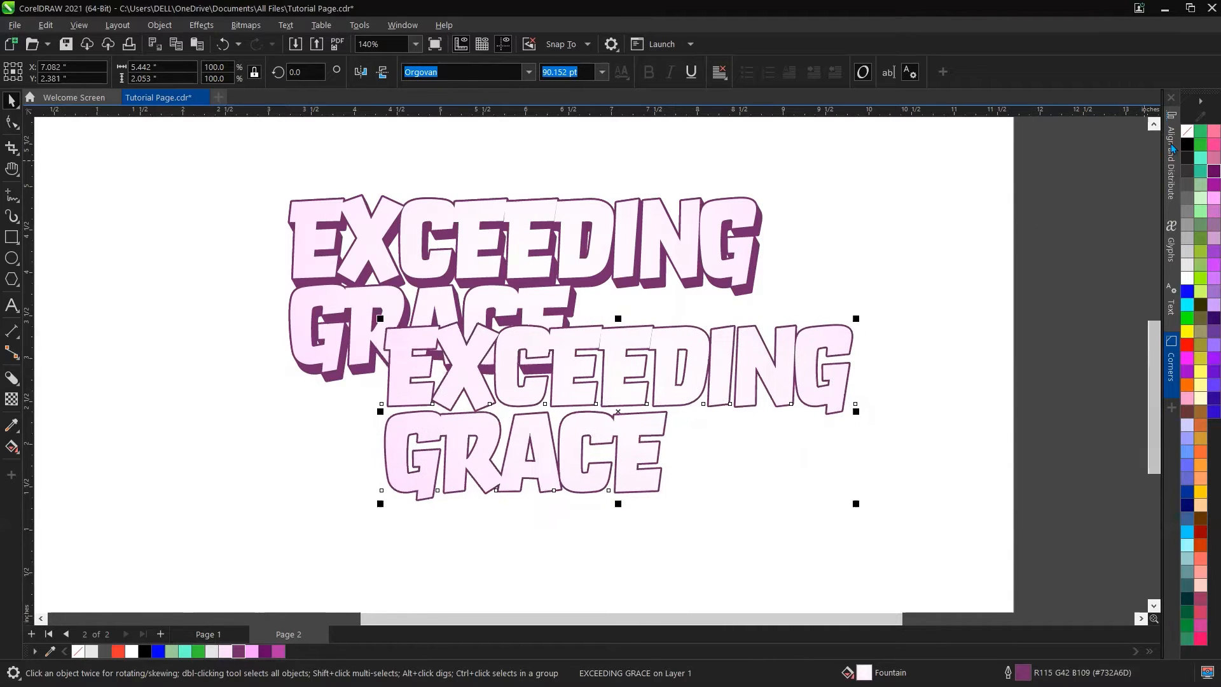
# Step: Remove the copy's fill and give it a 1.0 pt Light Violet outline
pyautogui.click(1187, 131)
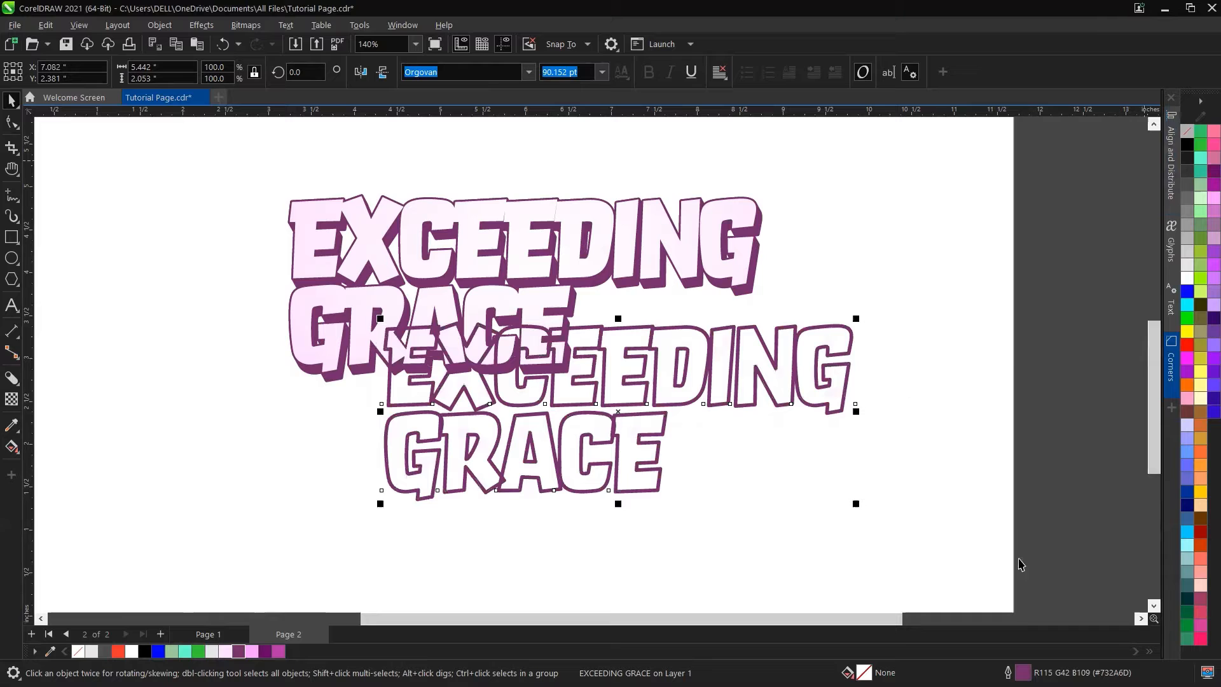
pyautogui.press('F12')
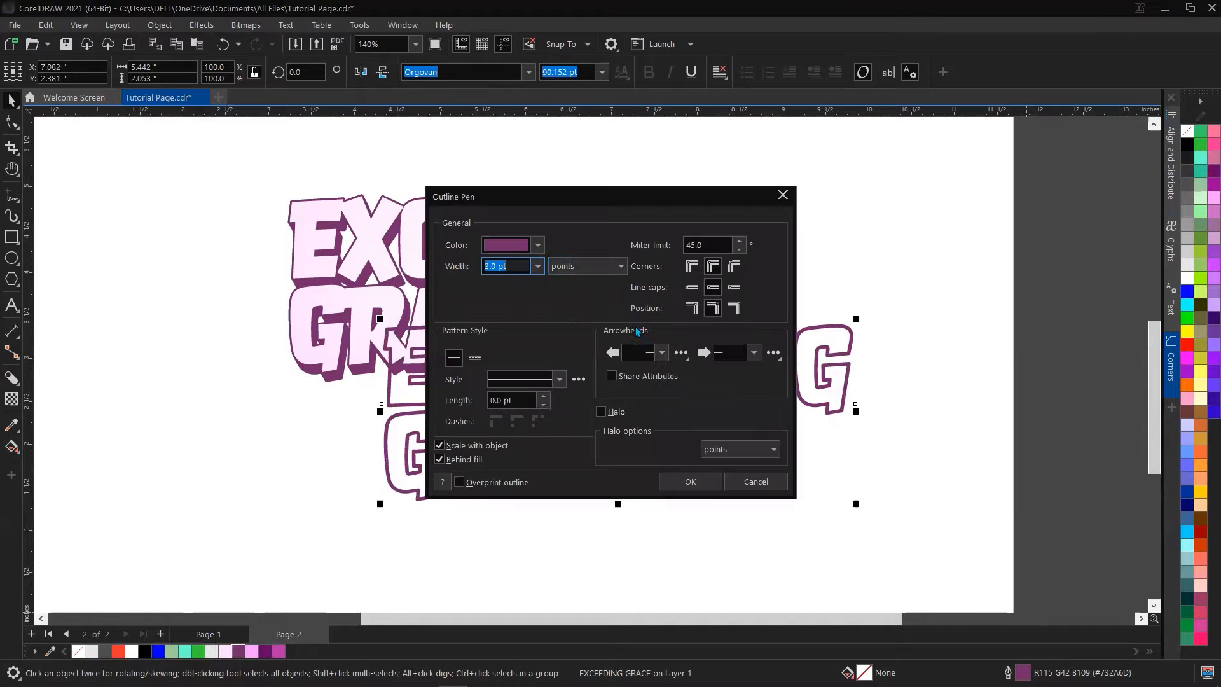
pyautogui.click(538, 266)
pyautogui.click(519, 325)
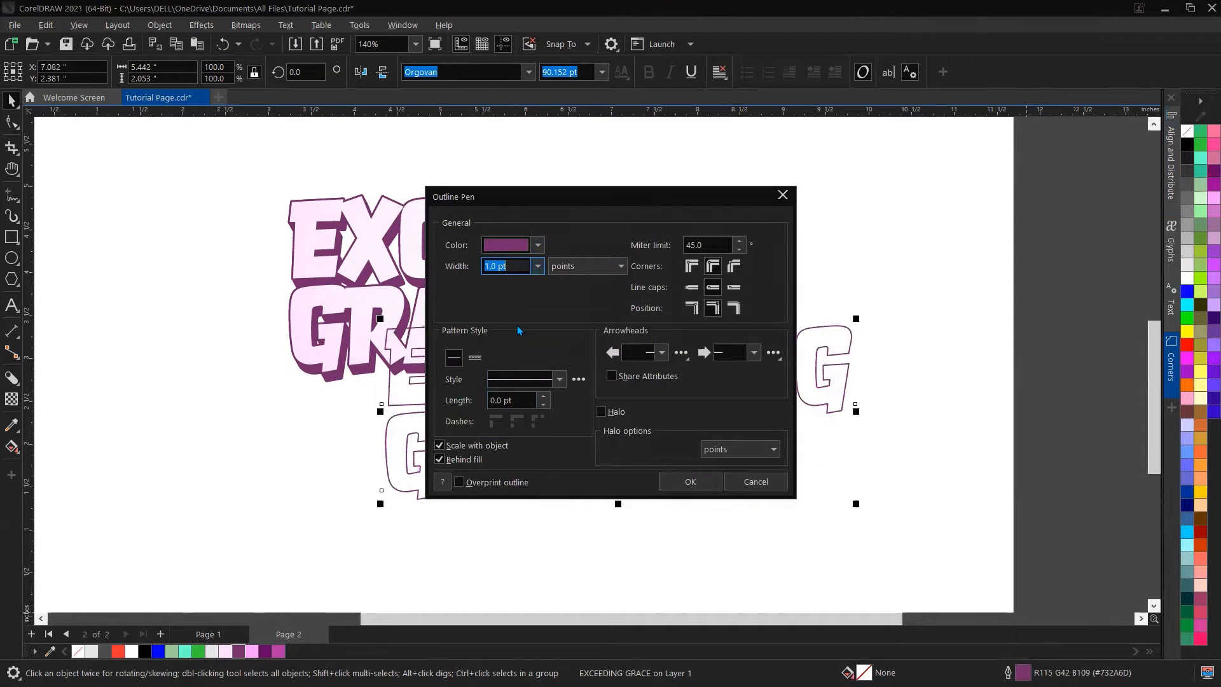
pyautogui.click(701, 487)
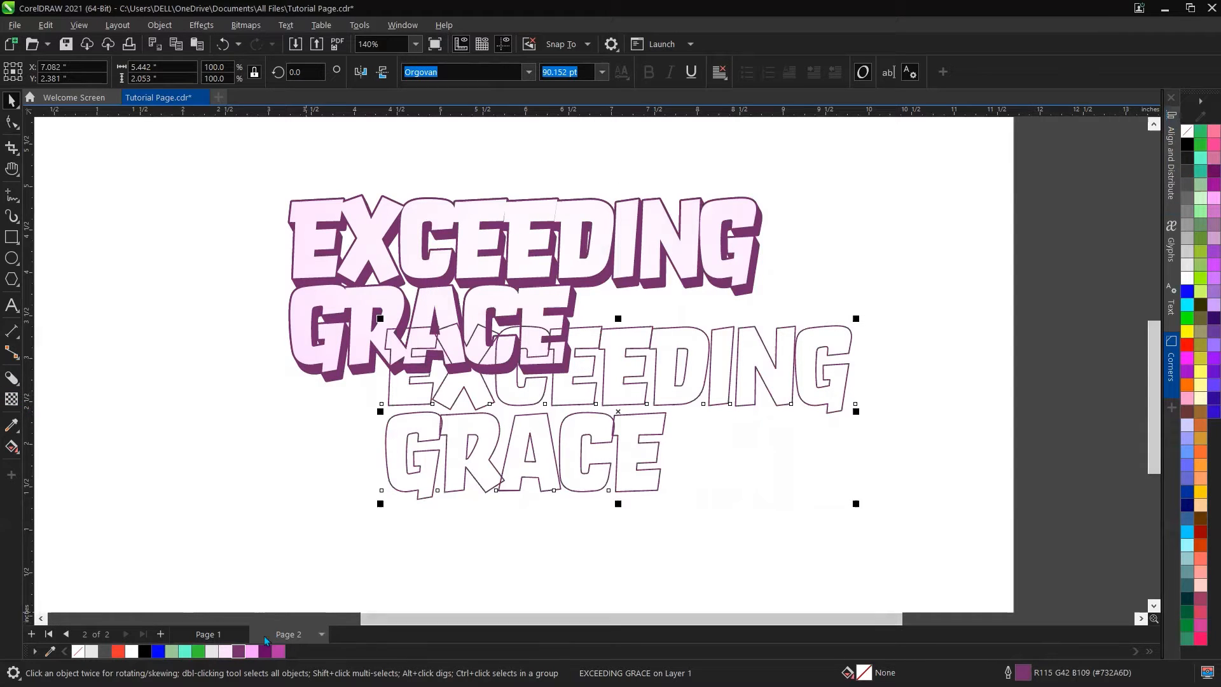
pyautogui.rightClick(252, 657)
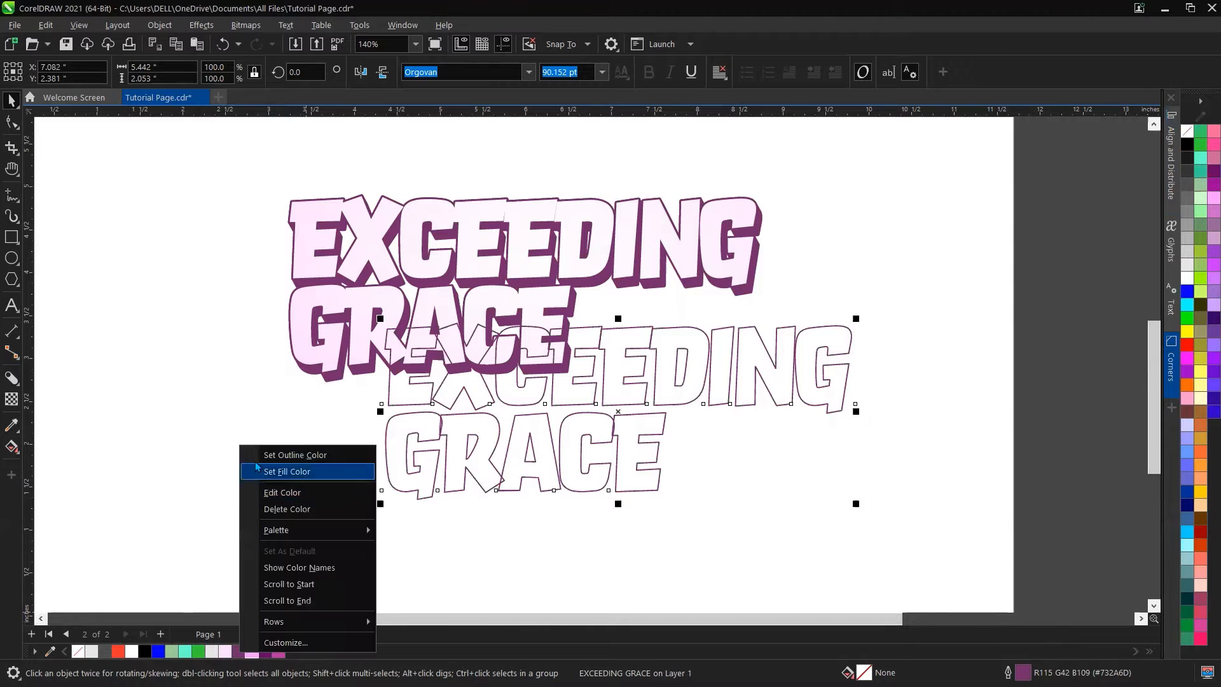
pyautogui.click(268, 457)
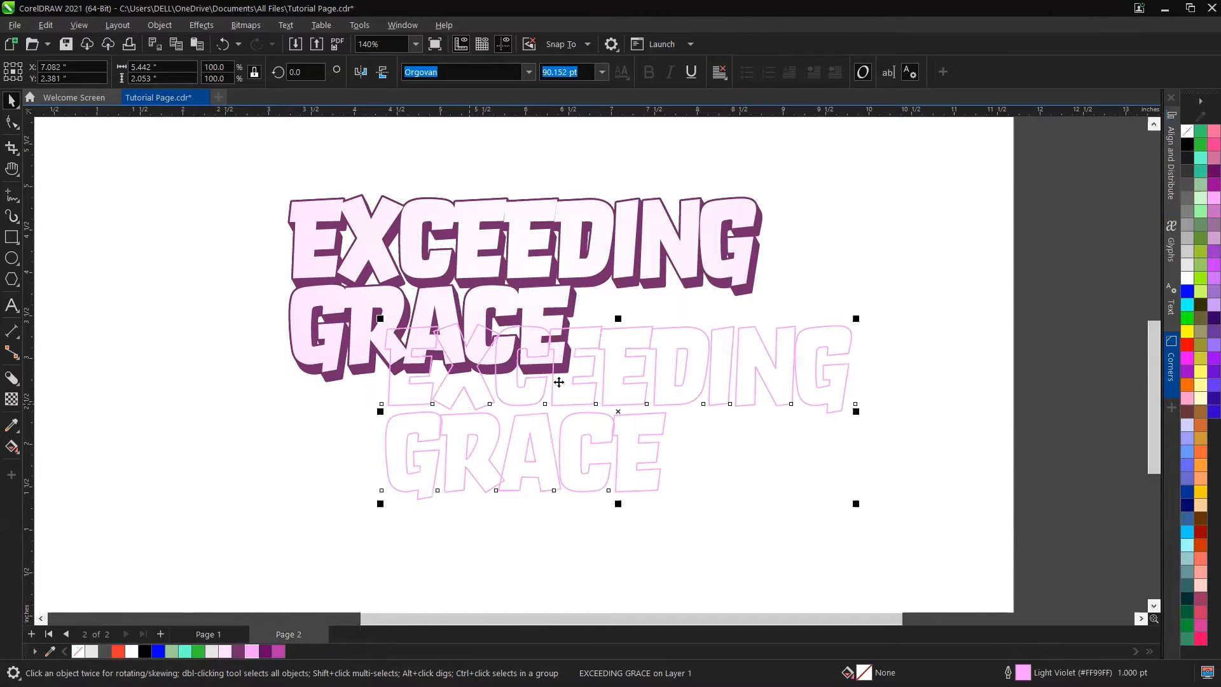
# Step: Select both text objects and align the copy centred over the original shadowed text
pyautogui.keyDown('shift'); pyautogui.click(647, 258); pyautogui.keyUp('shift')
pyautogui.press('c')
pyautogui.press('e')
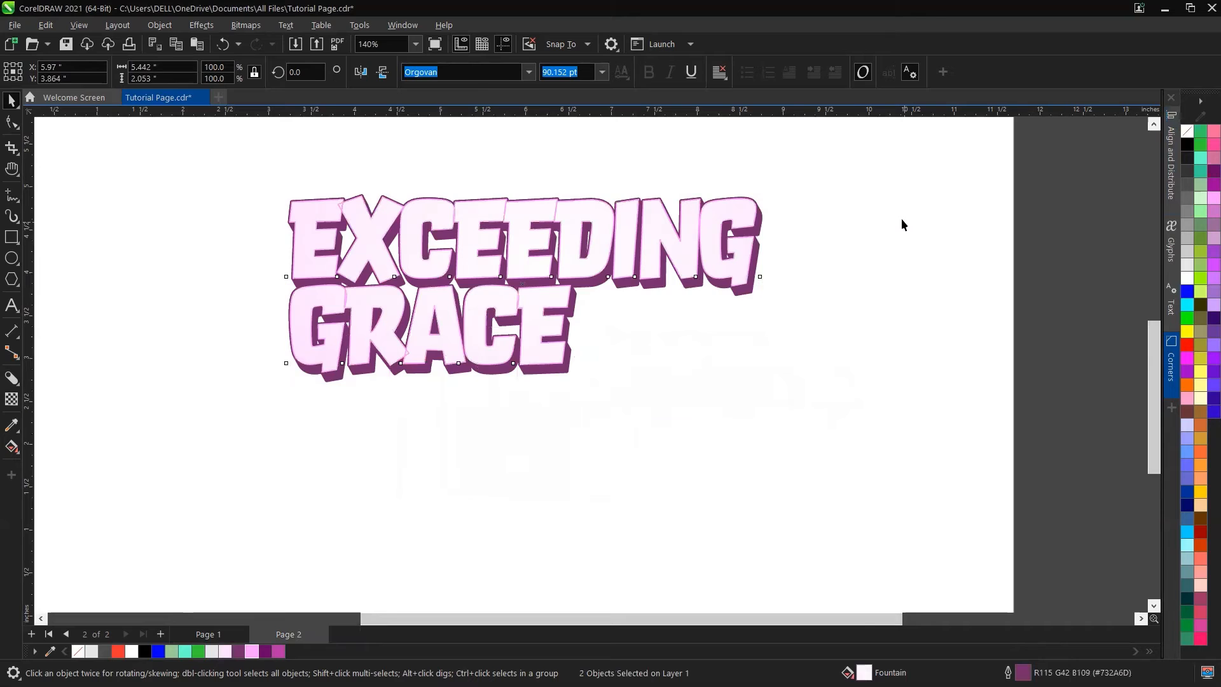
# Step: Select the light violet copy and convert its outline to an object
pyautogui.click(902, 224)
pyautogui.scroll(3, 514, 265)
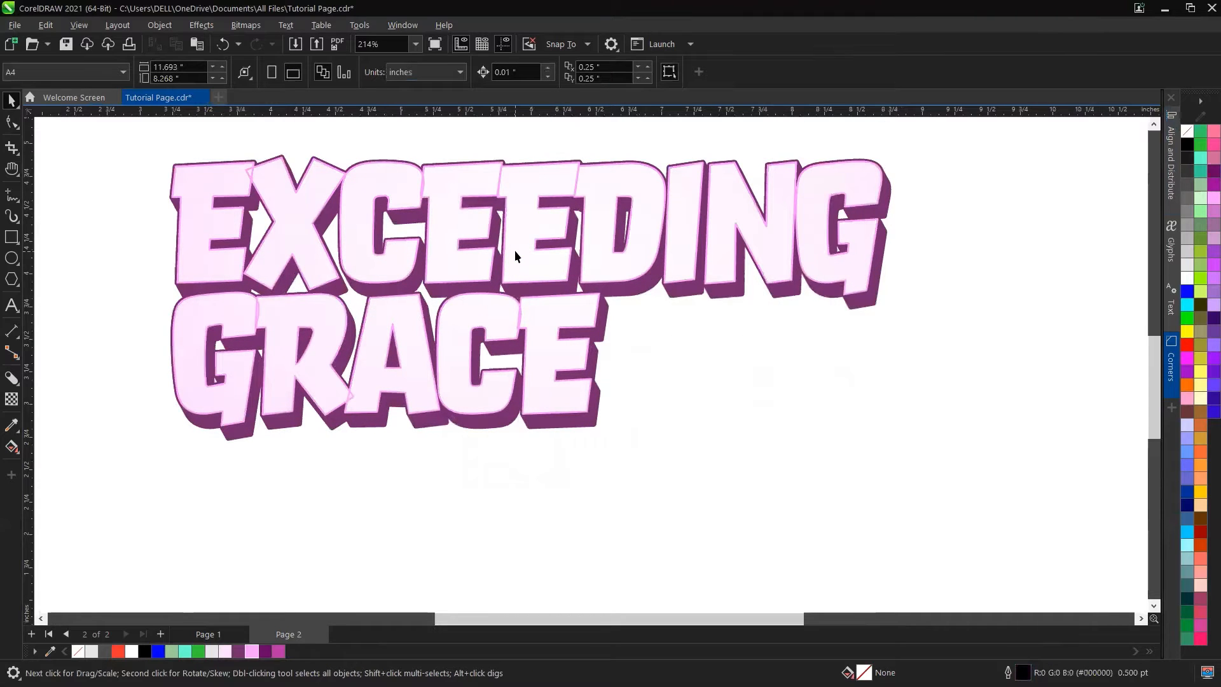
pyautogui.click(520, 223)
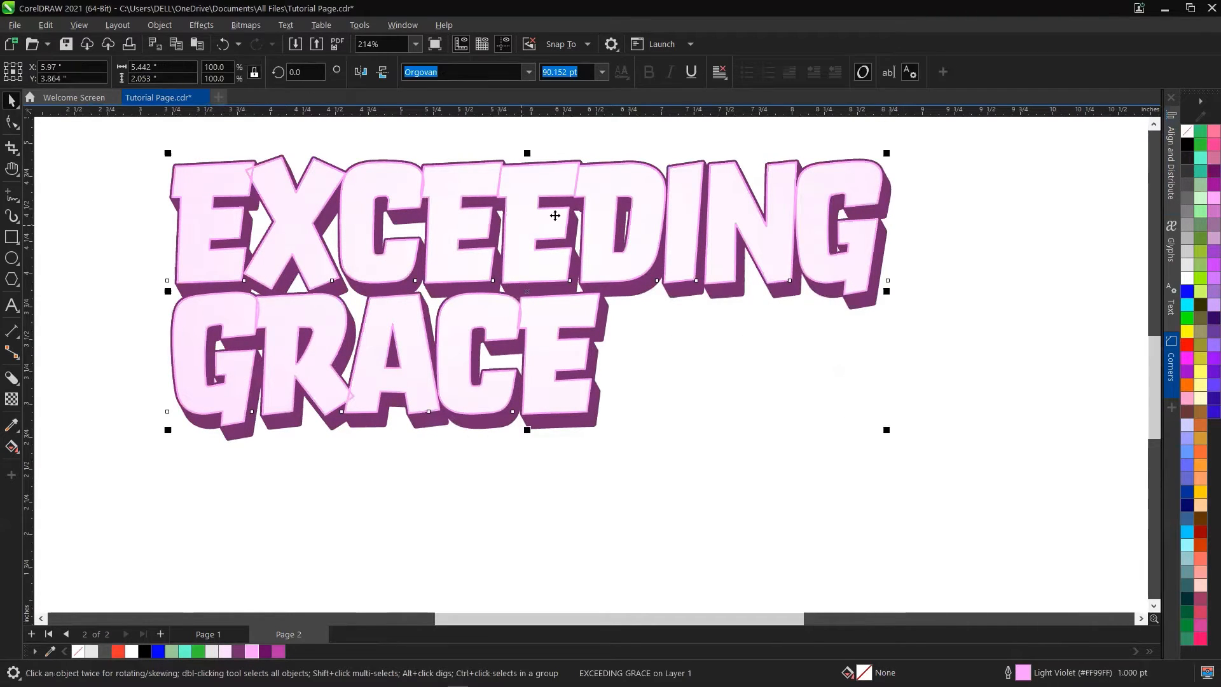
pyautogui.moveTo(579, 222); pyautogui.dragTo(582, 225)
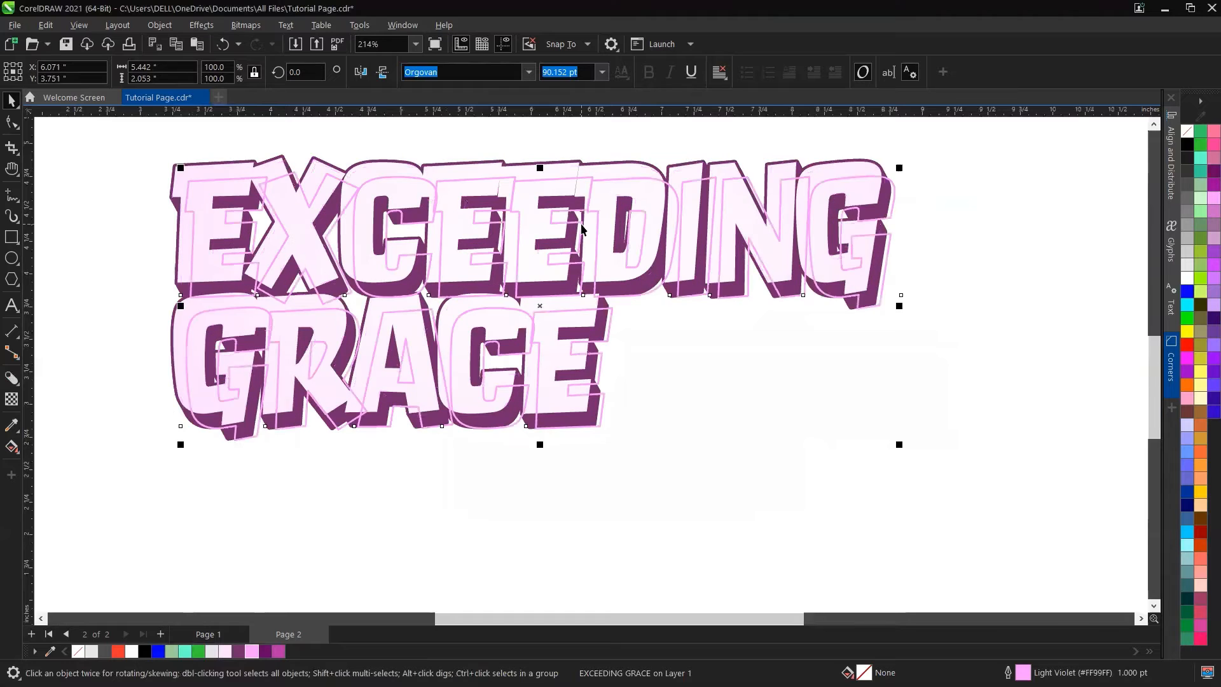
pyautogui.hotkey('ctrl', 'z')
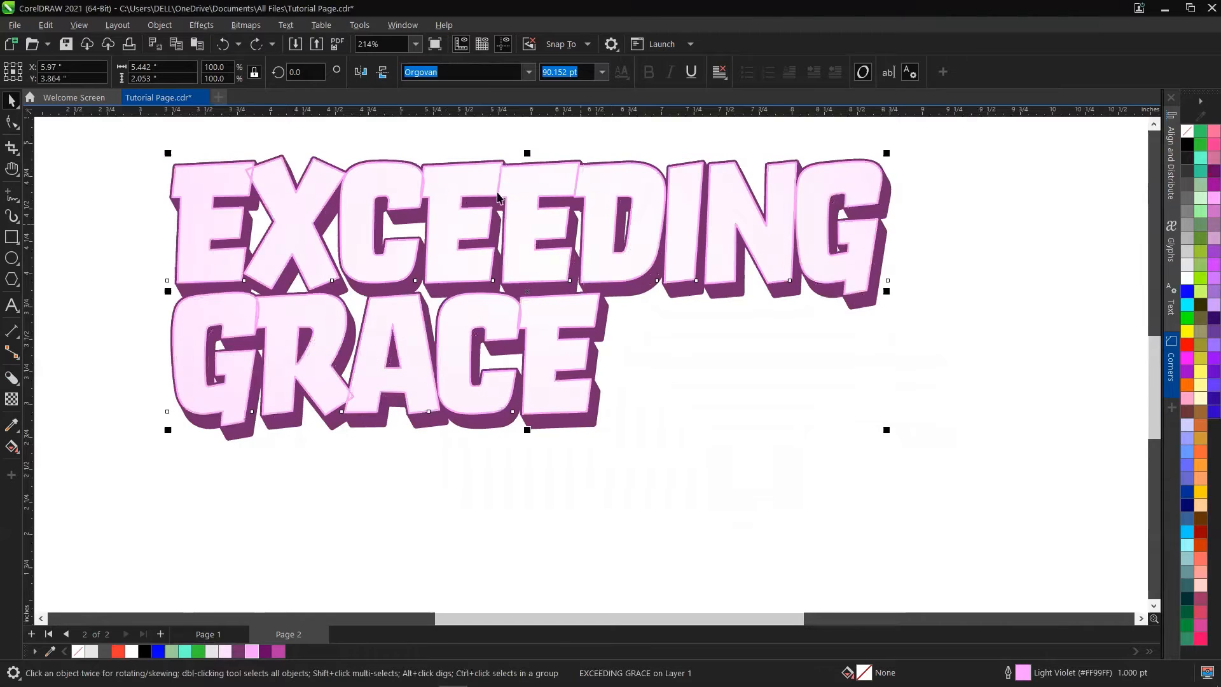
pyautogui.click(165, 24)
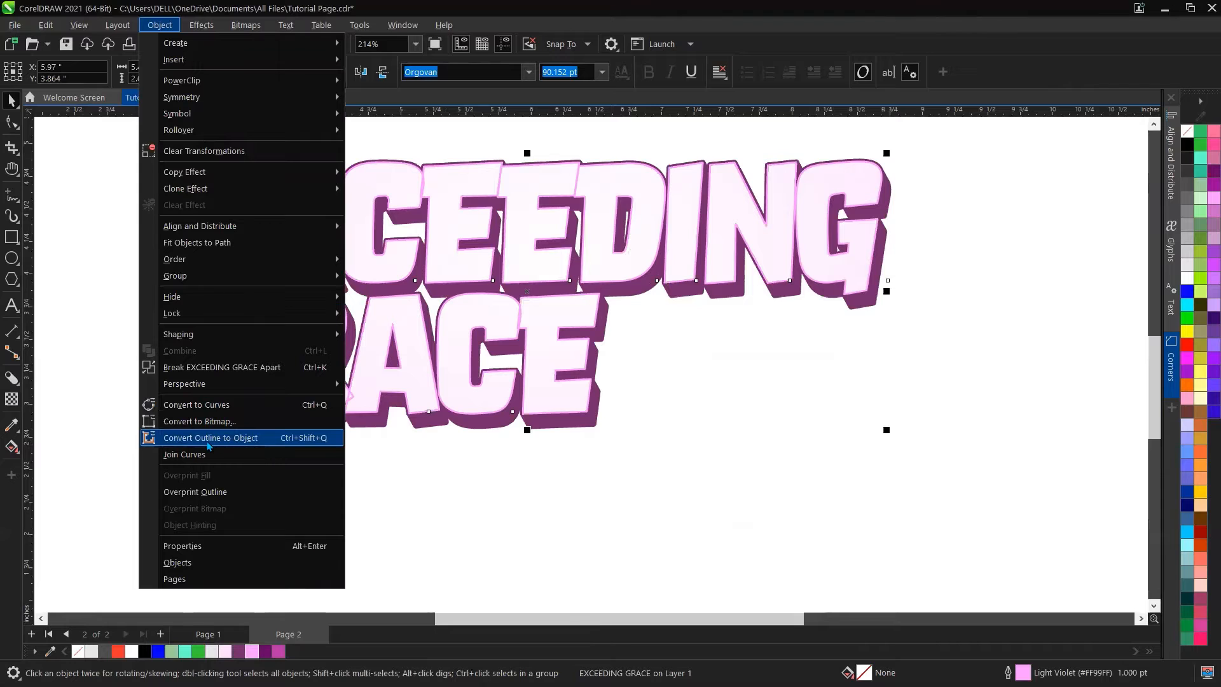
pyautogui.click(272, 439)
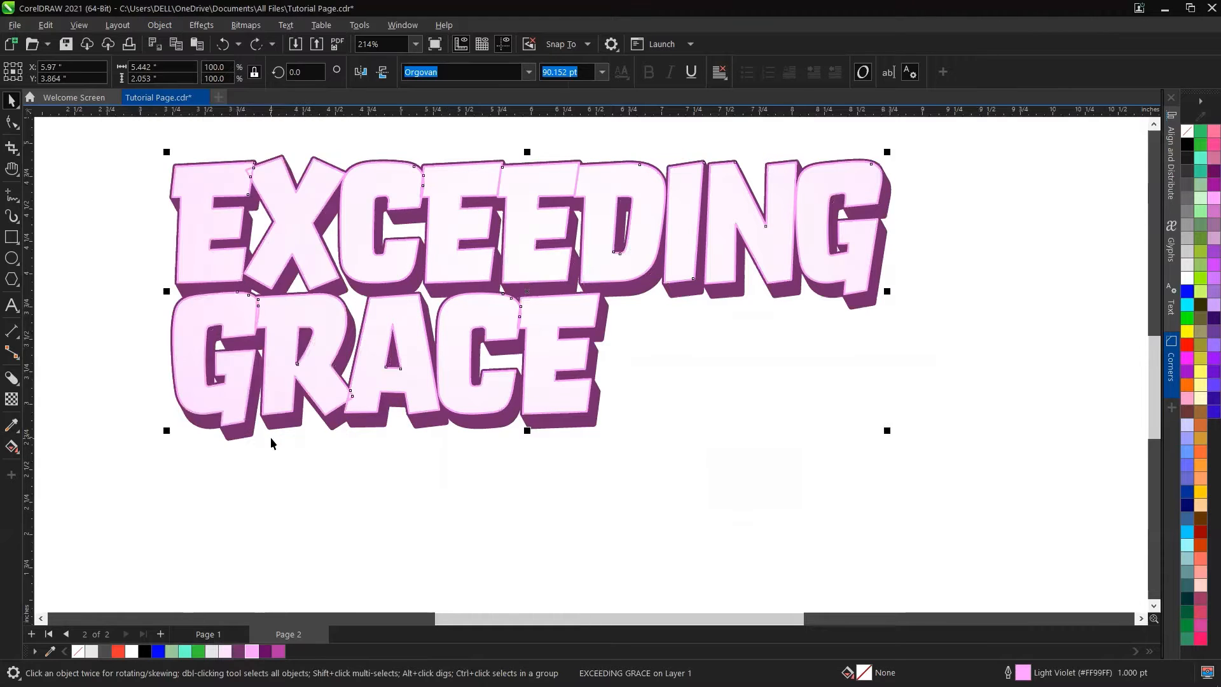
# Step: Delete the stray spike nodes at the top-left corner of the E in the outline object and straighten the segment
pyautogui.scroll(5, 163, 131)
pyautogui.scroll(1, 261, 257)
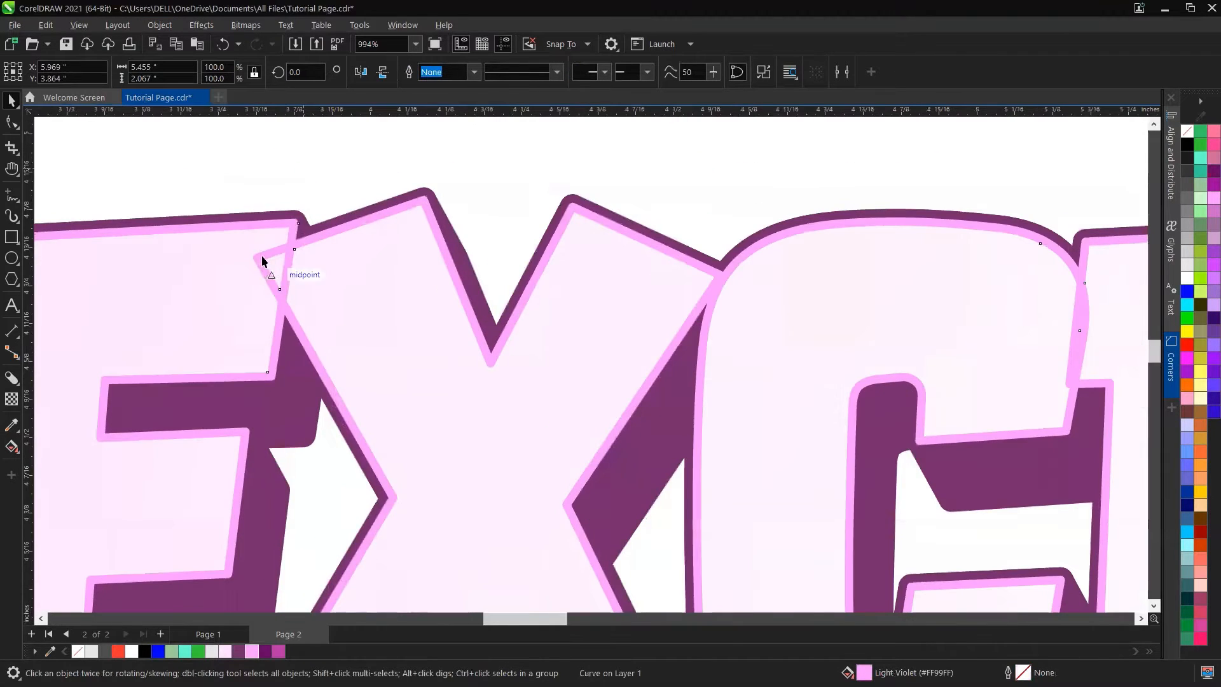
pyautogui.scroll(2, 291, 259)
pyautogui.scroll(1, 234, 253)
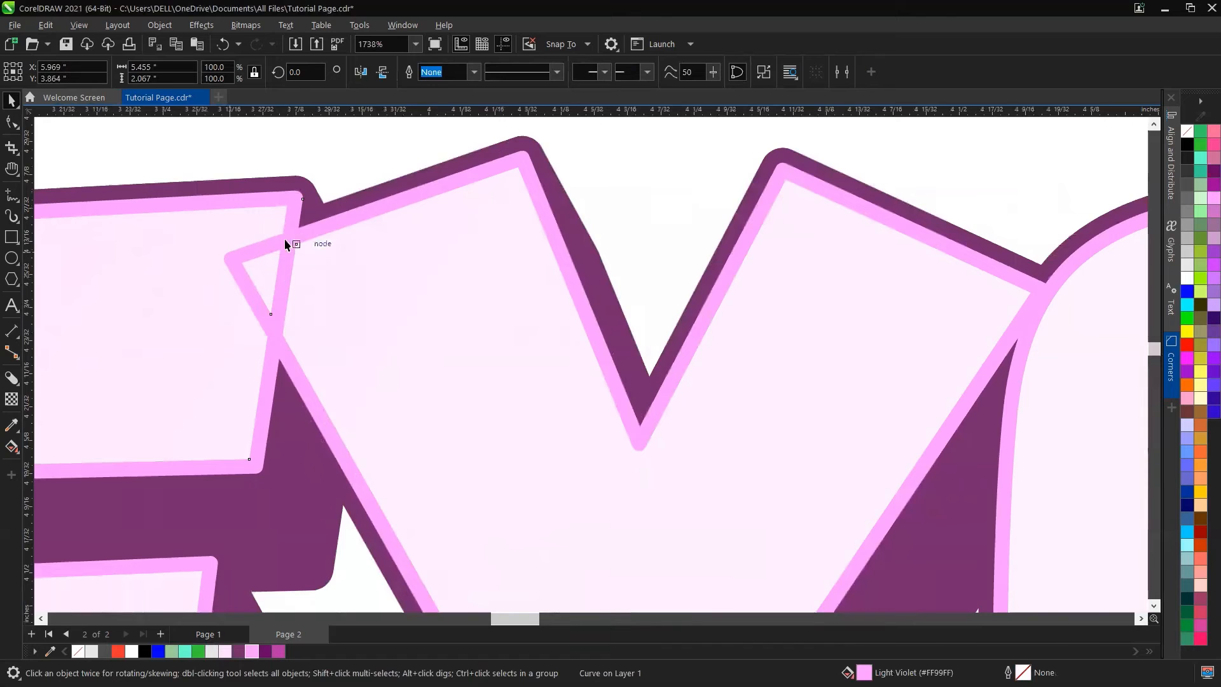
pyautogui.click(12, 122)
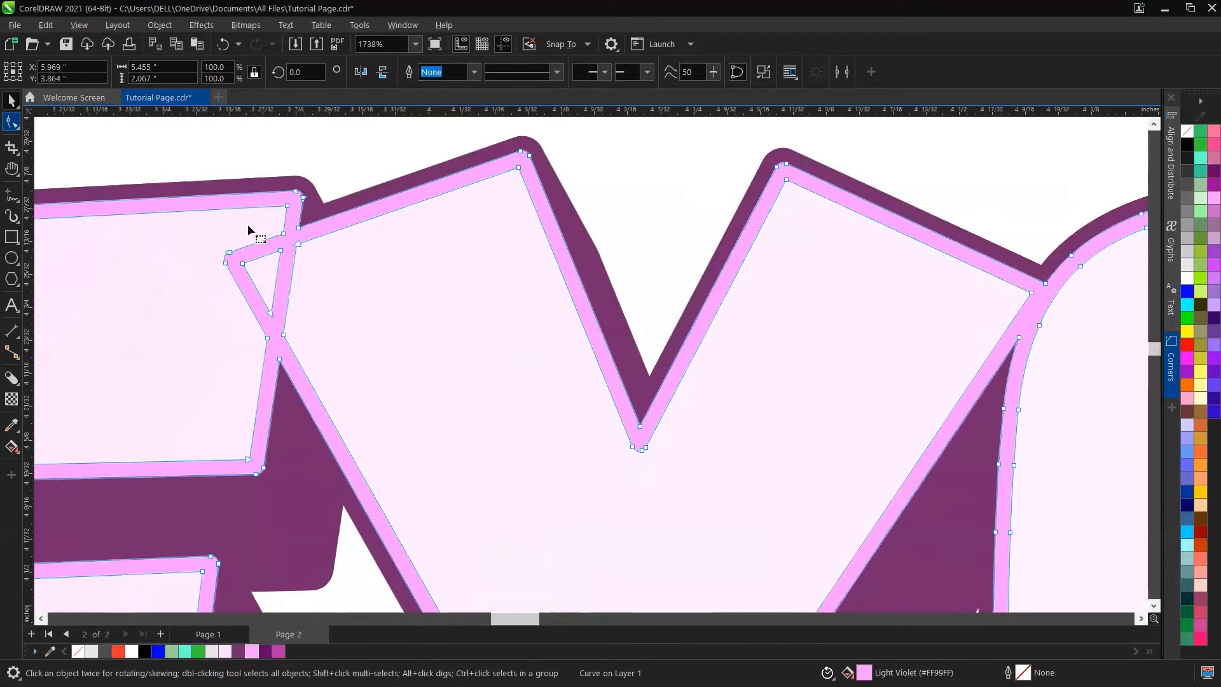
pyautogui.moveTo(210, 241); pyautogui.dragTo(255, 285)
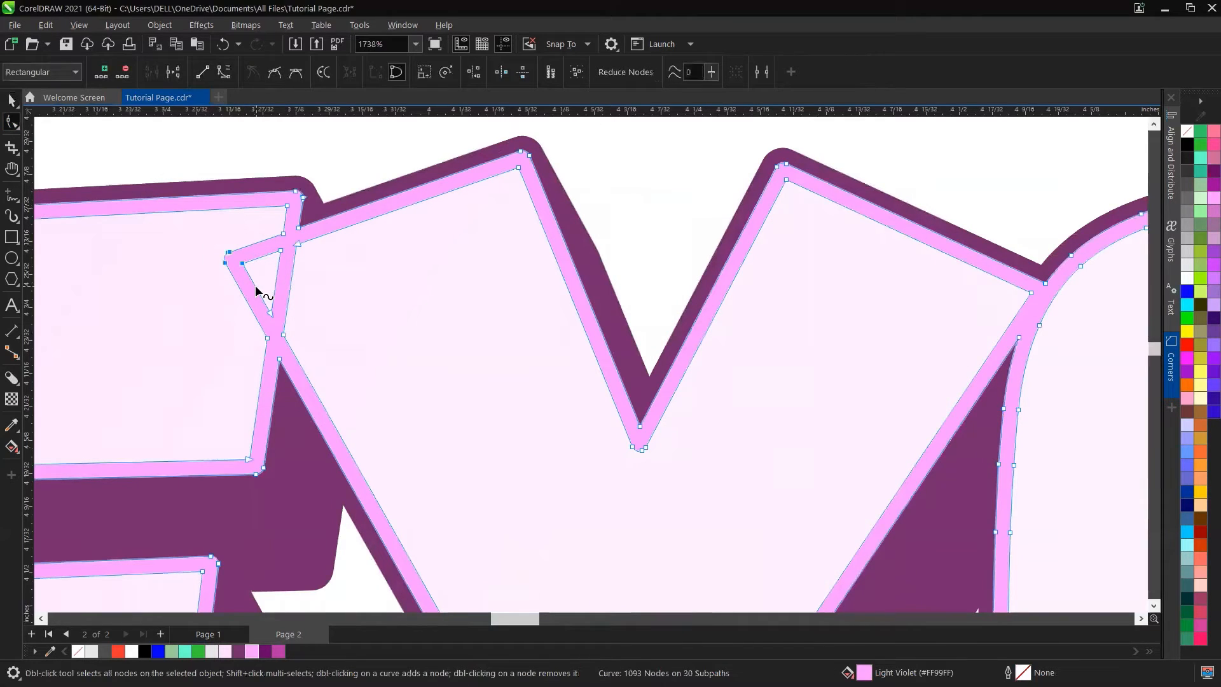
pyautogui.press('Delete')
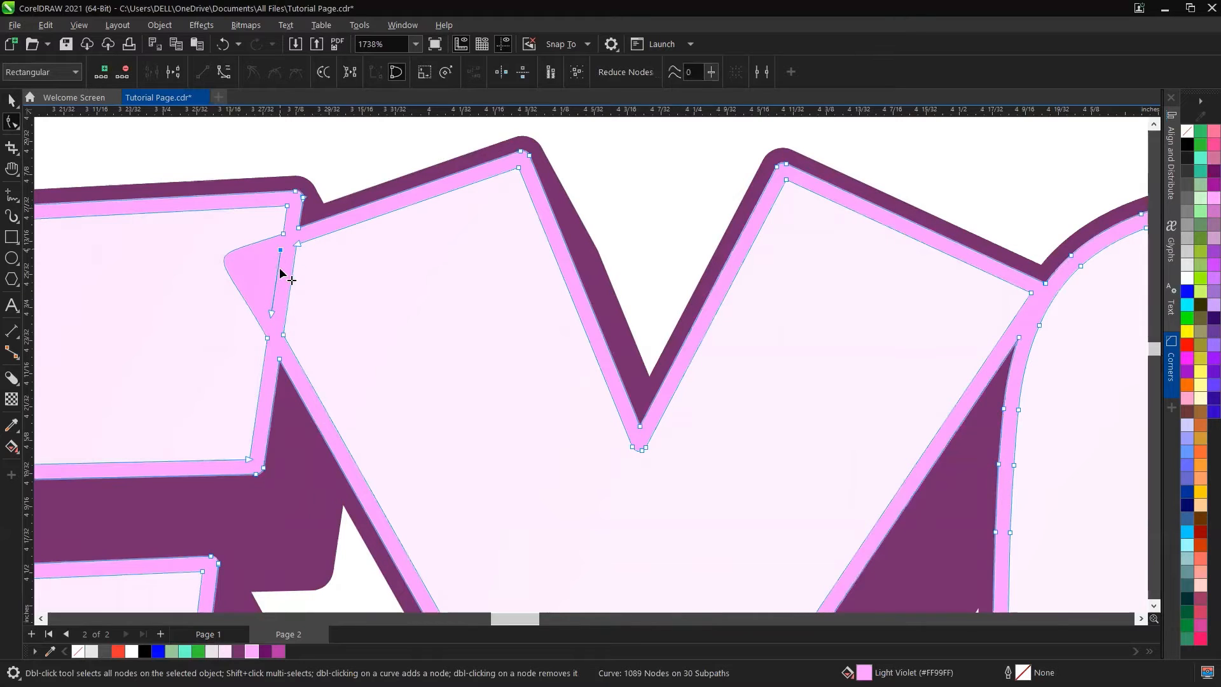
pyautogui.press('Delete')
pyautogui.click(266, 338)
pyautogui.click(284, 237)
pyautogui.click(203, 74)
pyautogui.scroll(-2, 222, 256)
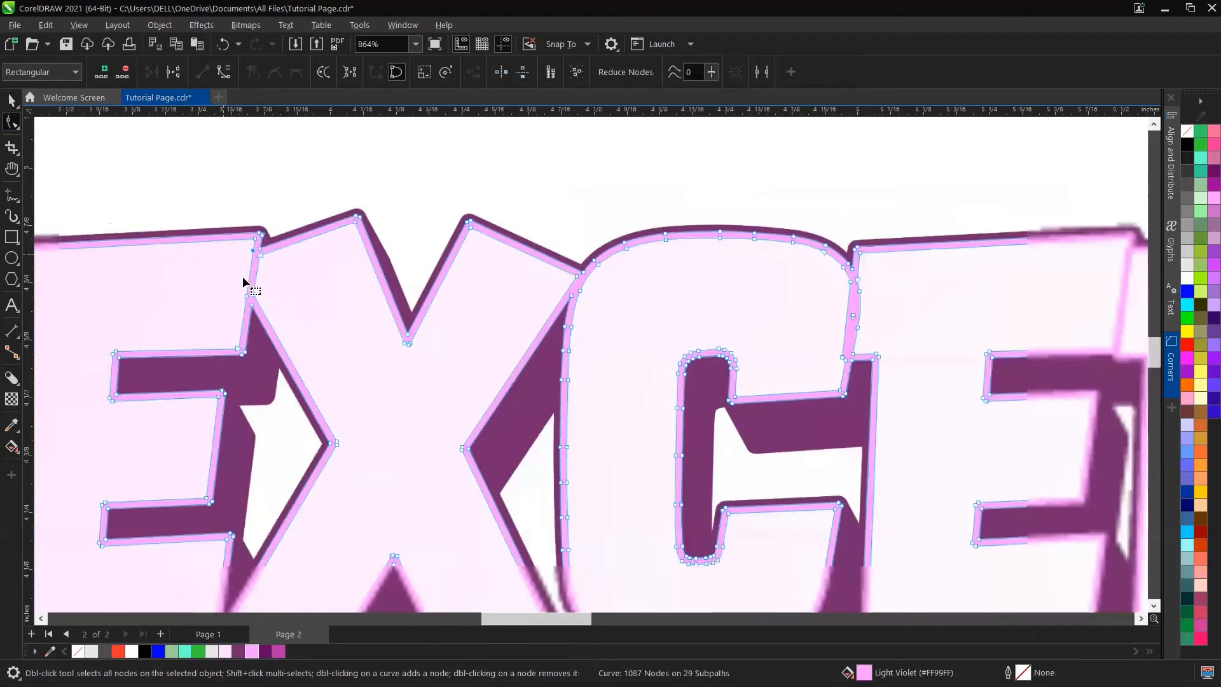
# Step: Examine the letters of the outline object for other stray spikes
pyautogui.scroll(2, 244, 276)
pyautogui.scroll(-2, 241, 256)
pyautogui.scroll(-4, 241, 256)
pyautogui.hotkey('ctrl', 'a')
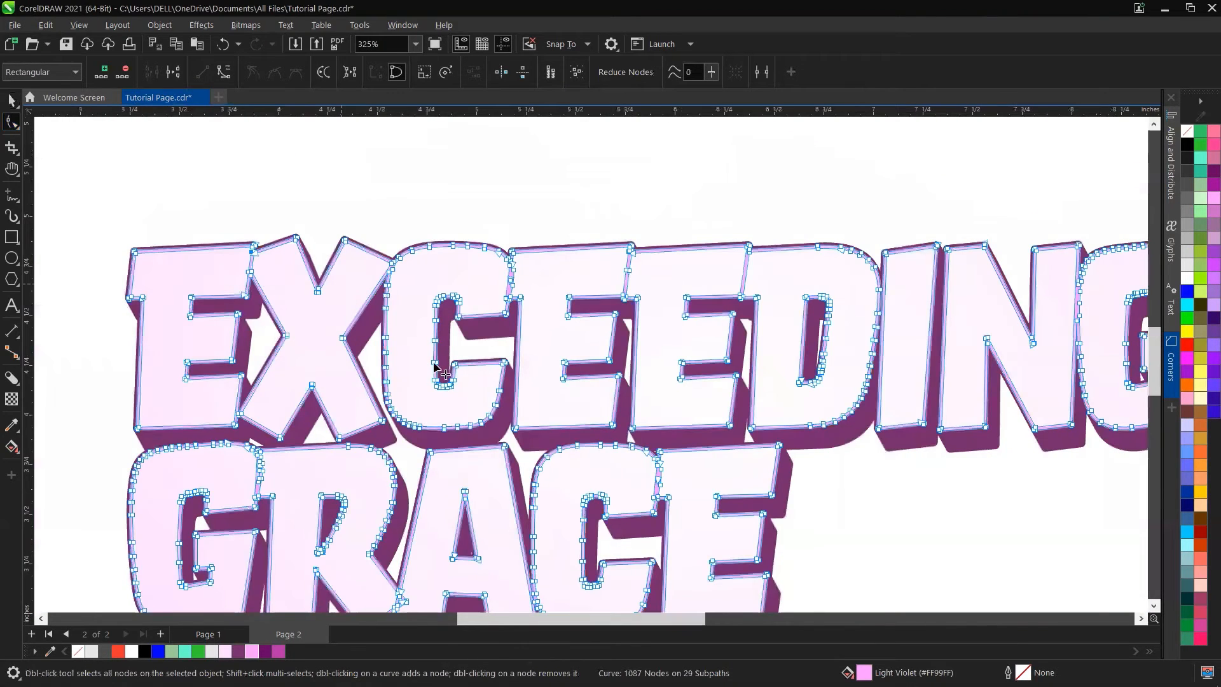
pyautogui.scroll(3, 717, 278)
pyautogui.press('space')
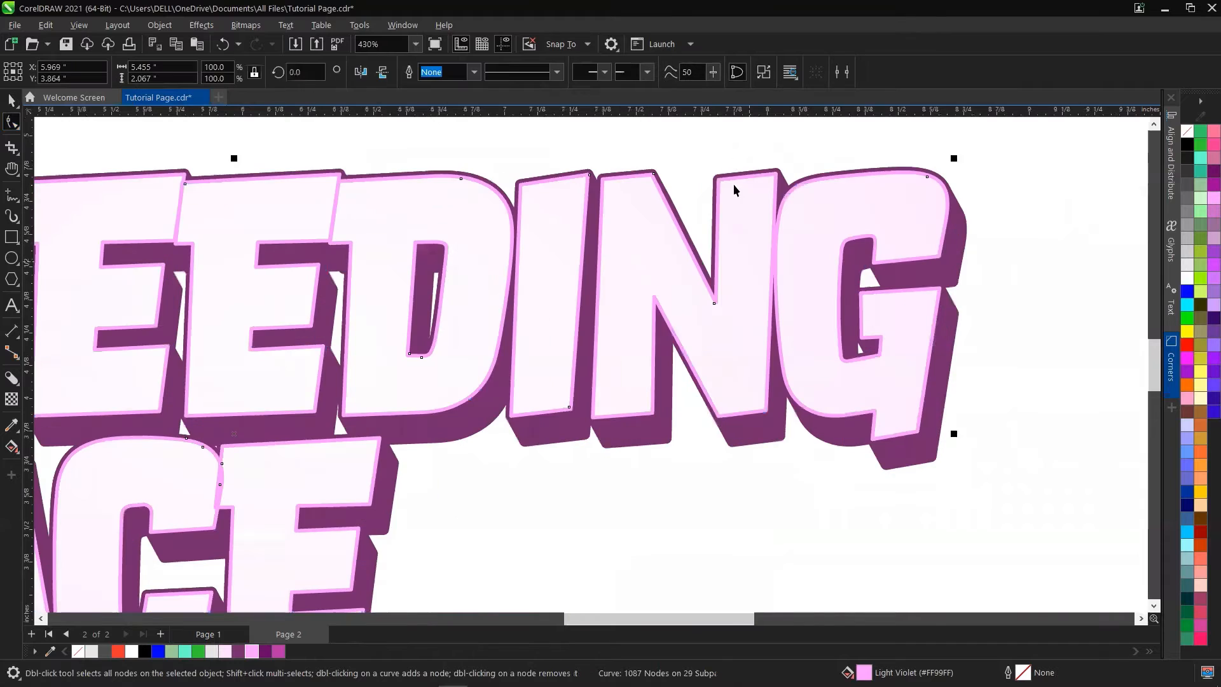
pyautogui.click(724, 142)
pyautogui.scroll(1, 407, 364)
pyautogui.scroll(-1, 382, 388)
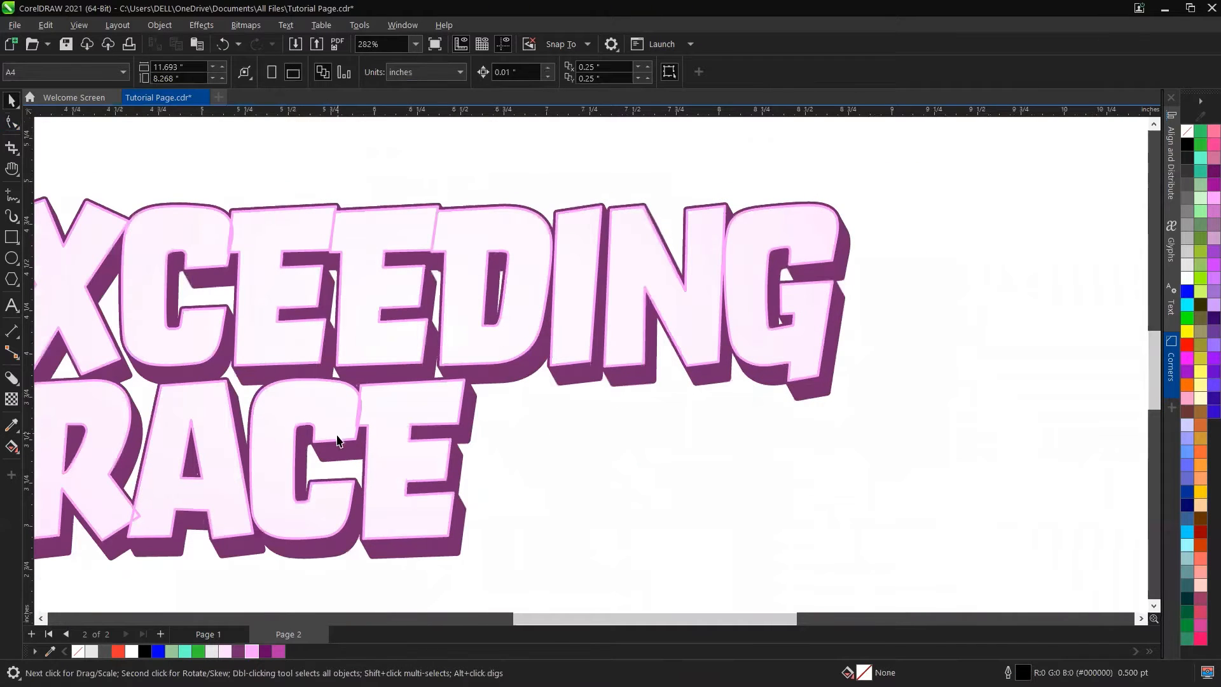
pyautogui.scroll(2, 159, 511)
pyautogui.scroll(3, 172, 499)
pyautogui.click(199, 478)
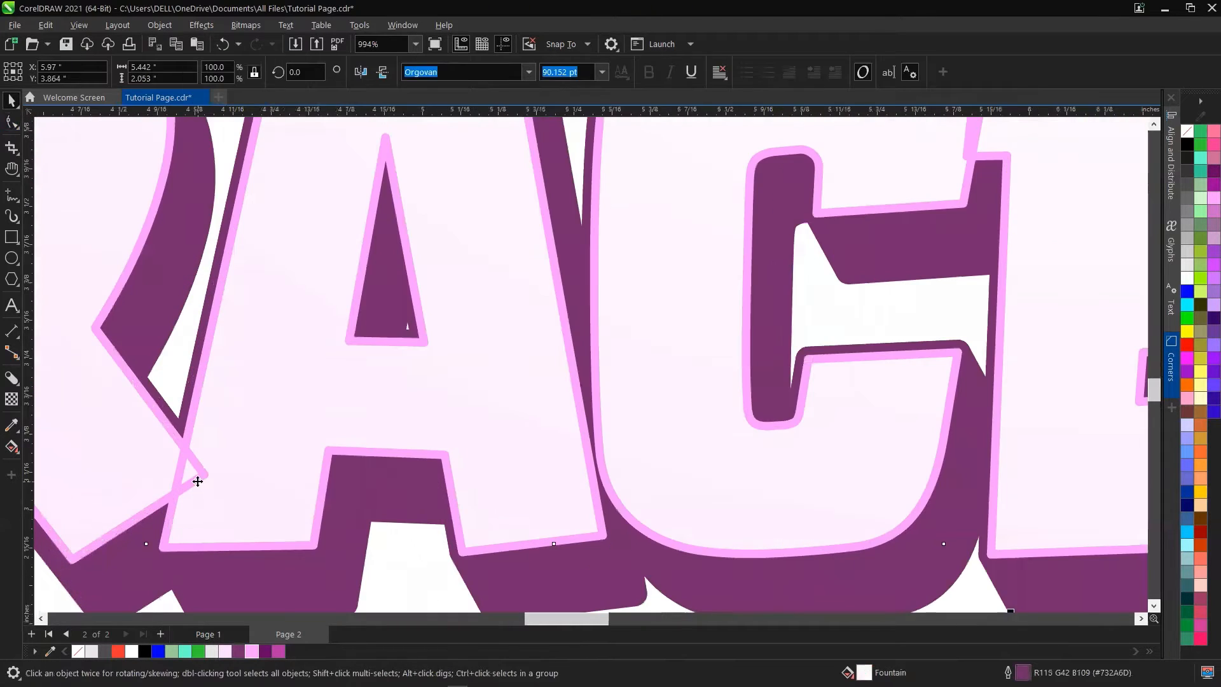
pyautogui.press('F10')
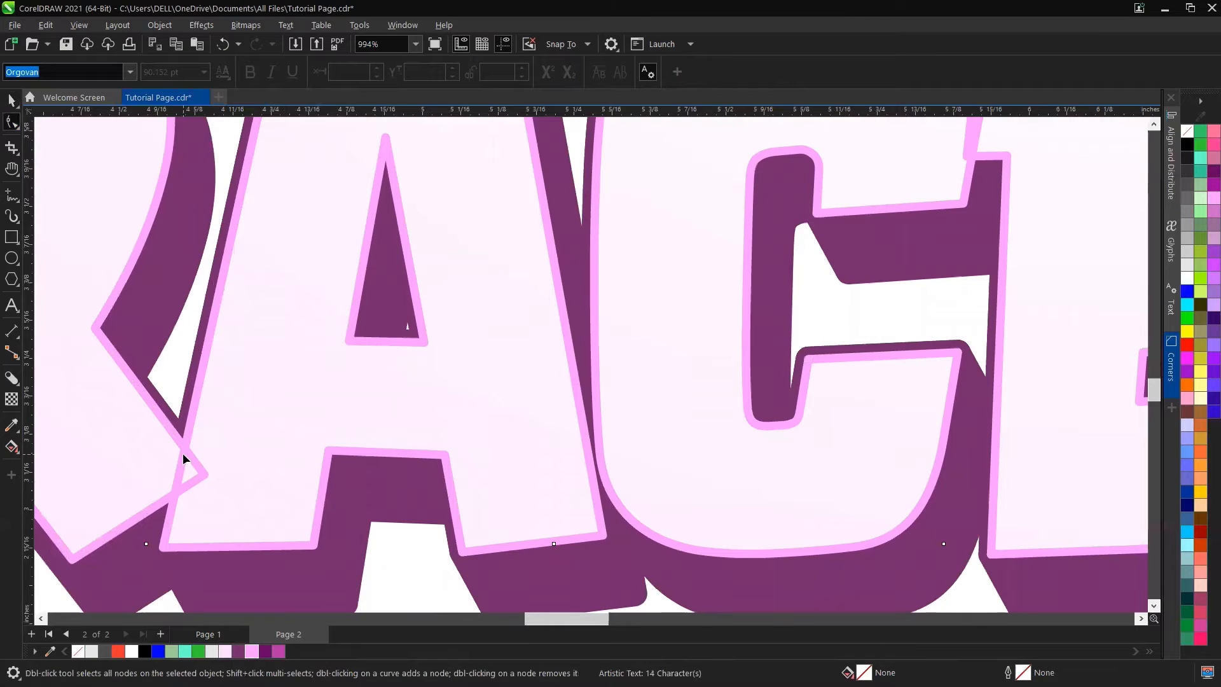
pyautogui.press('space')
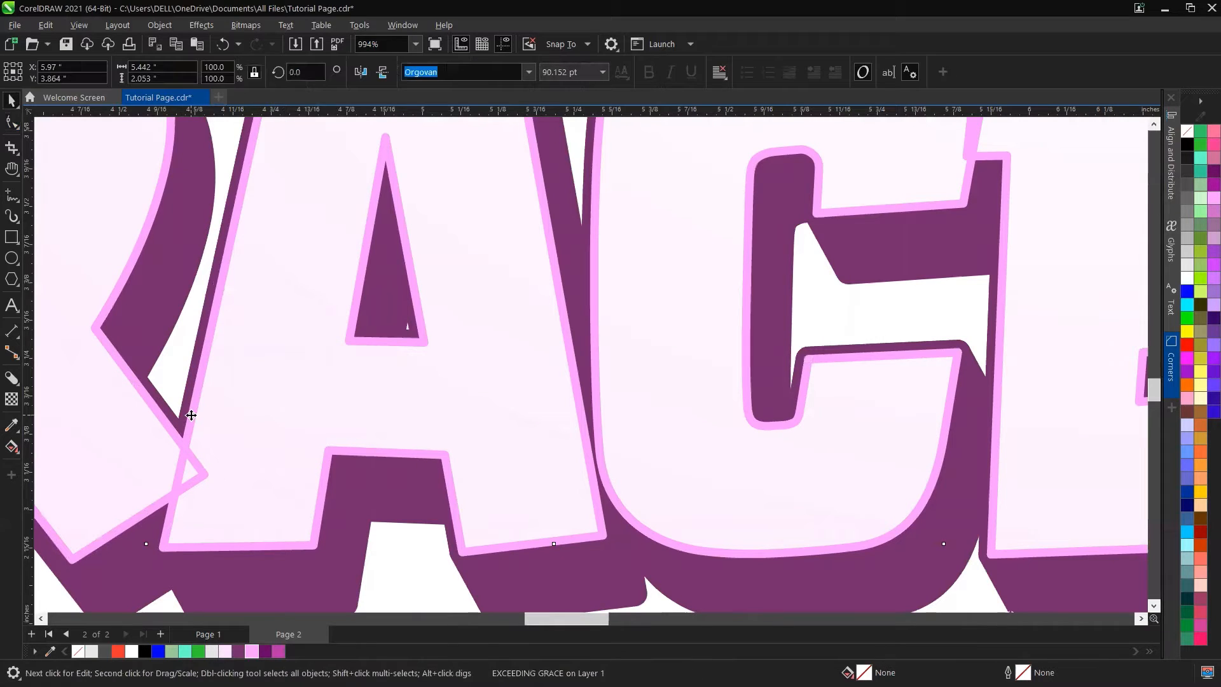
pyautogui.scroll(-3, 220, 409)
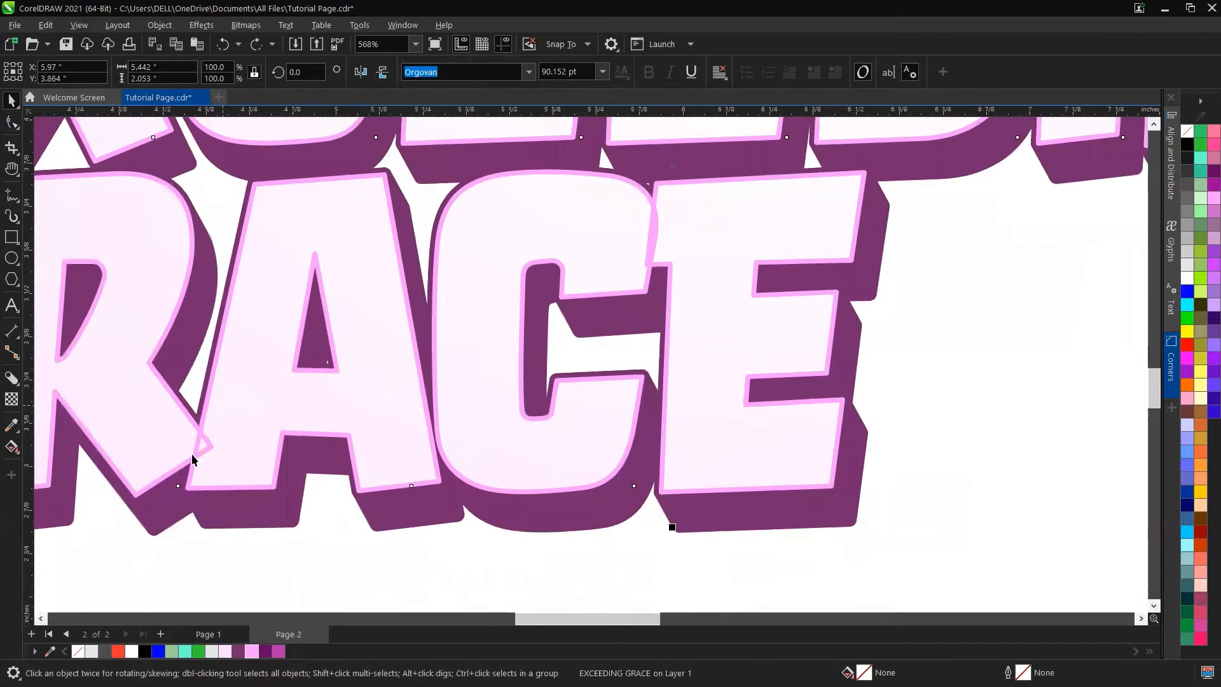
# Step: Delete the stray spike nodes at the junction between R and A in GRACE and straighten the segment
pyautogui.click(189, 464)
pyautogui.press('space')
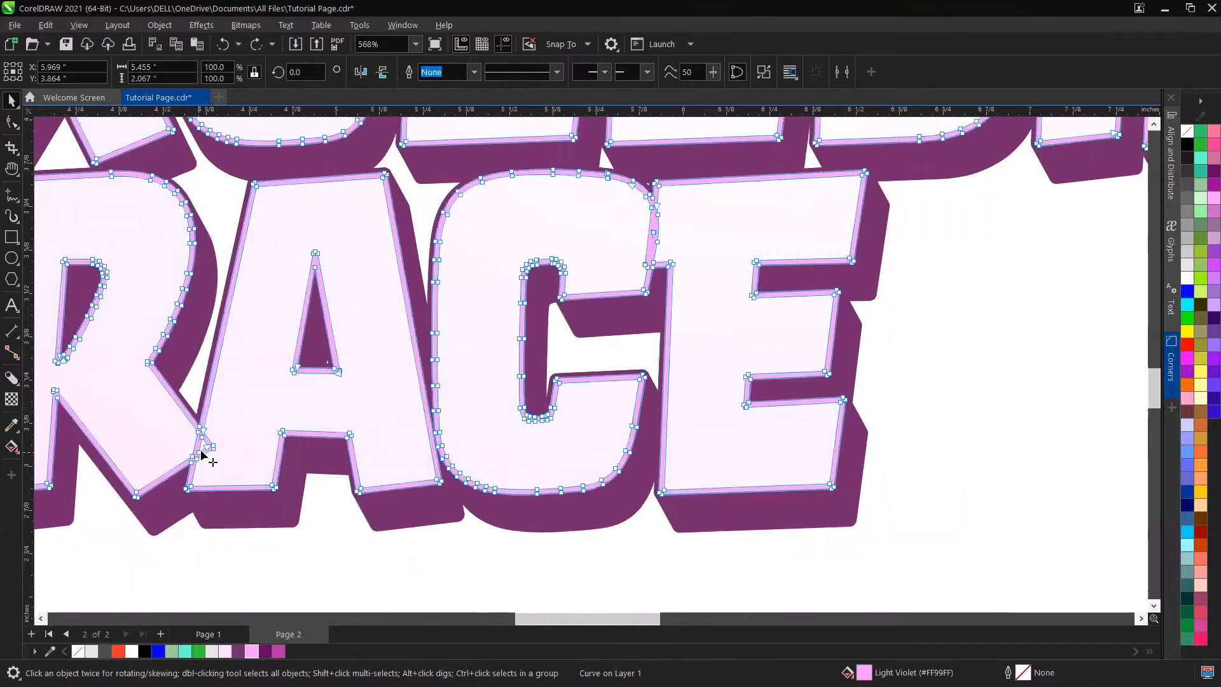
pyautogui.scroll(9, 201, 445)
pyautogui.moveTo(265, 413); pyautogui.dragTo(215, 470)
pyautogui.press('Delete')
pyautogui.moveTo(212, 404); pyautogui.dragTo(185, 493)
pyautogui.press('Delete')
pyautogui.click(183, 486)
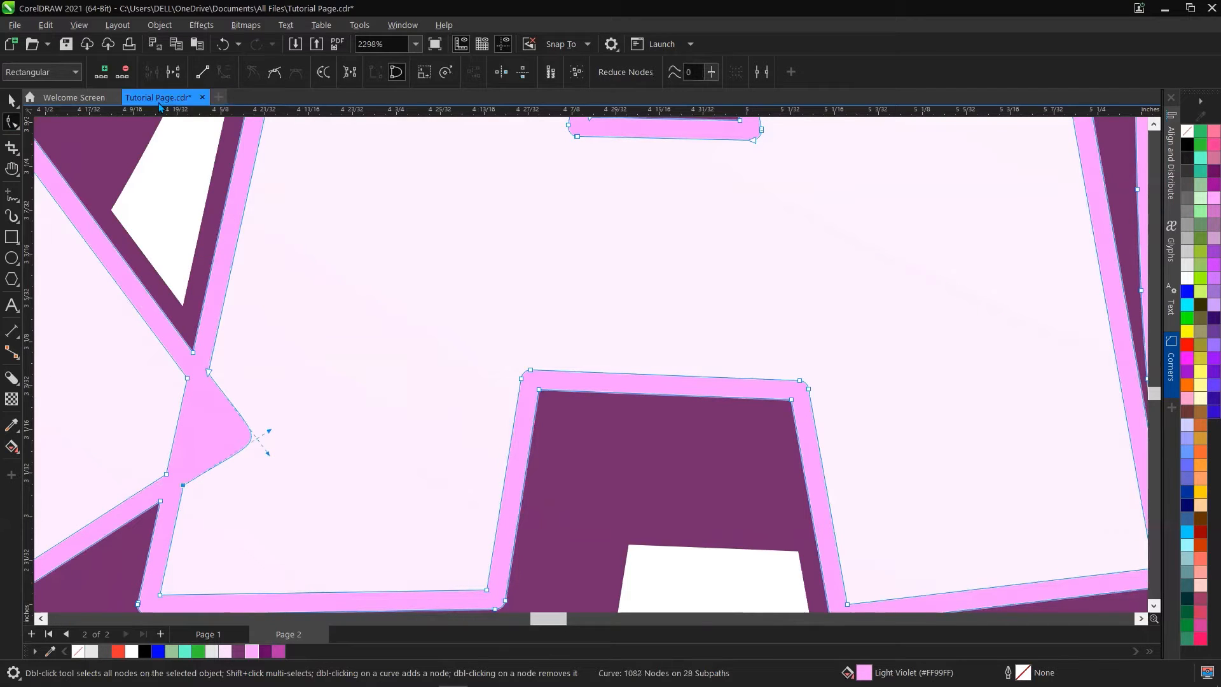
pyautogui.click(202, 72)
pyautogui.scroll(-6, 373, 343)
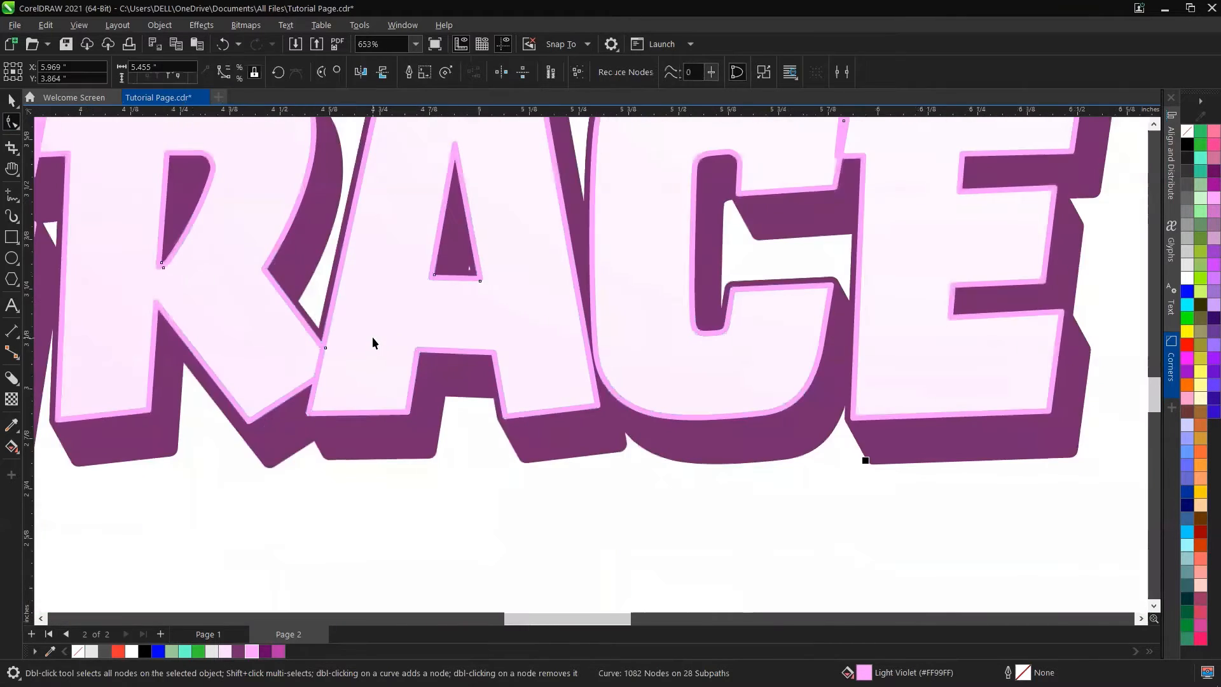
# Step: Delete the stray nodes at the top of the G in GRACE and straighten that segment
pyautogui.press('space')
pyautogui.scroll(-3, 372, 339)
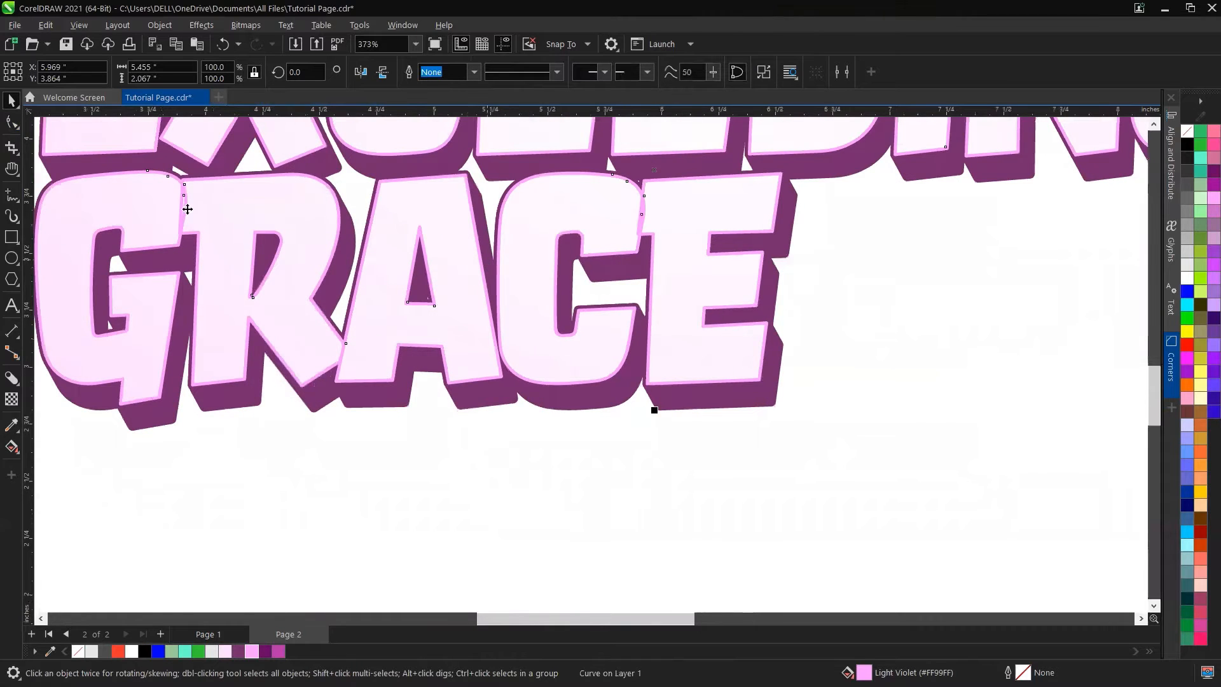
pyautogui.scroll(7, 166, 173)
pyautogui.press('F10')
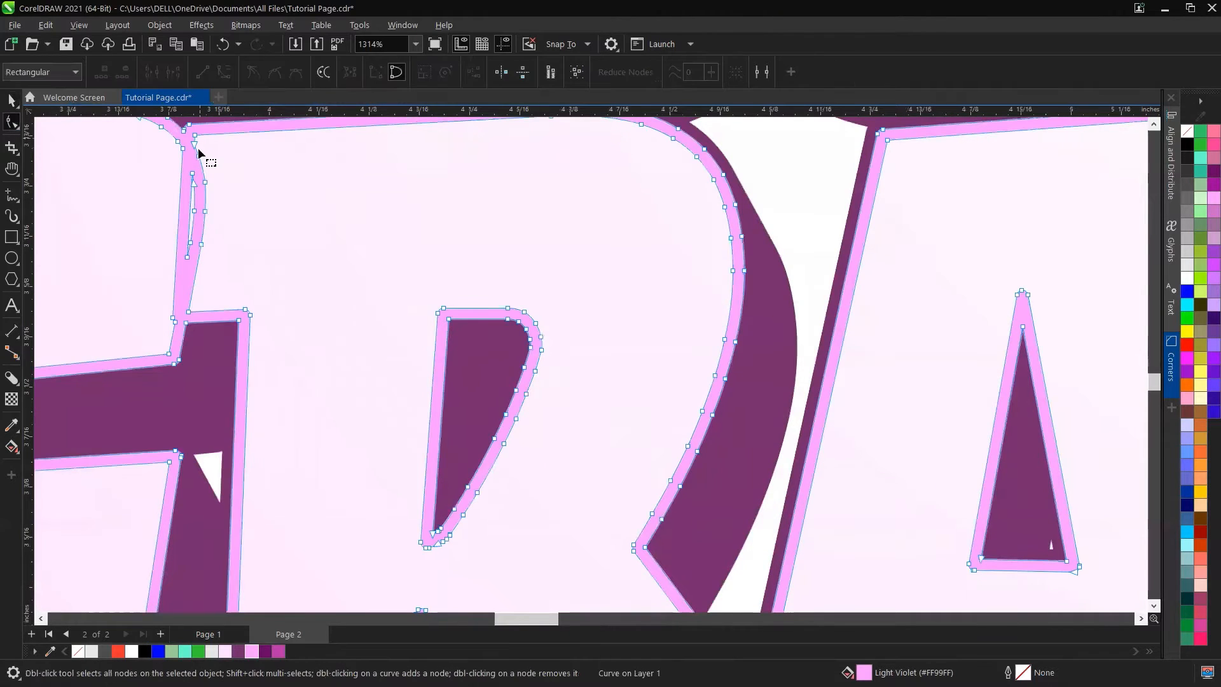
pyautogui.moveTo(198, 169); pyautogui.dragTo(183, 273)
pyautogui.press('Delete')
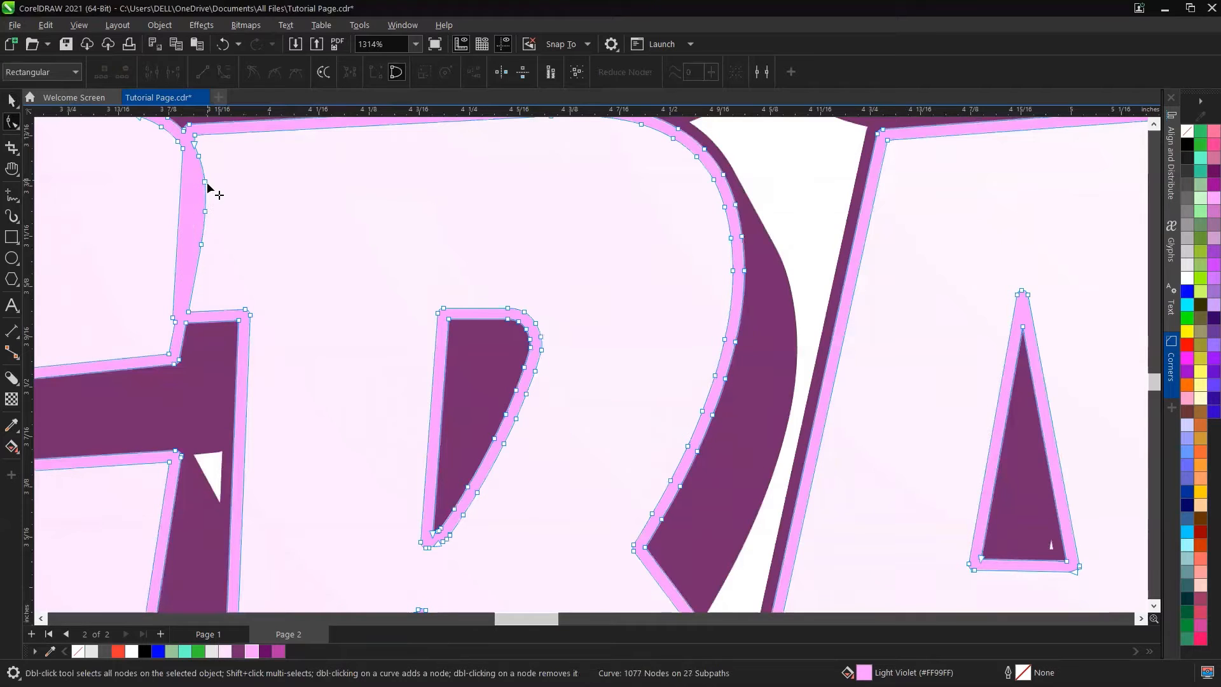
pyautogui.moveTo(219, 245); pyautogui.dragTo(222, 267)
pyautogui.press('Delete')
pyautogui.click(188, 312)
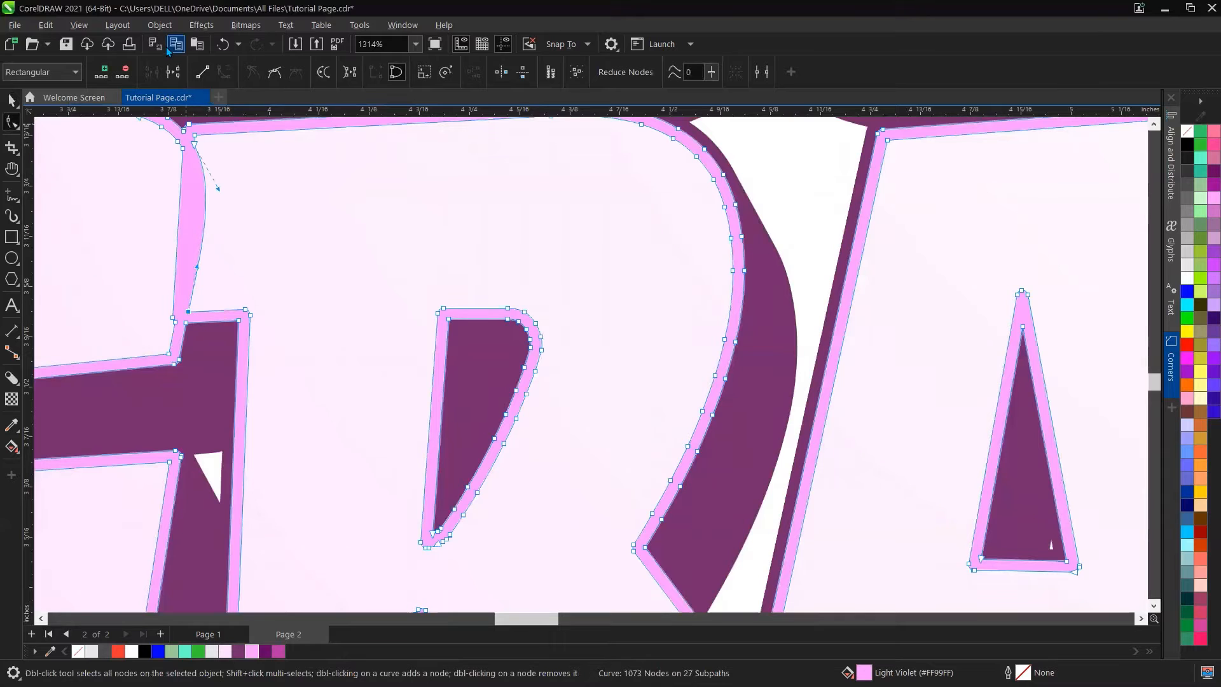
pyautogui.click(202, 72)
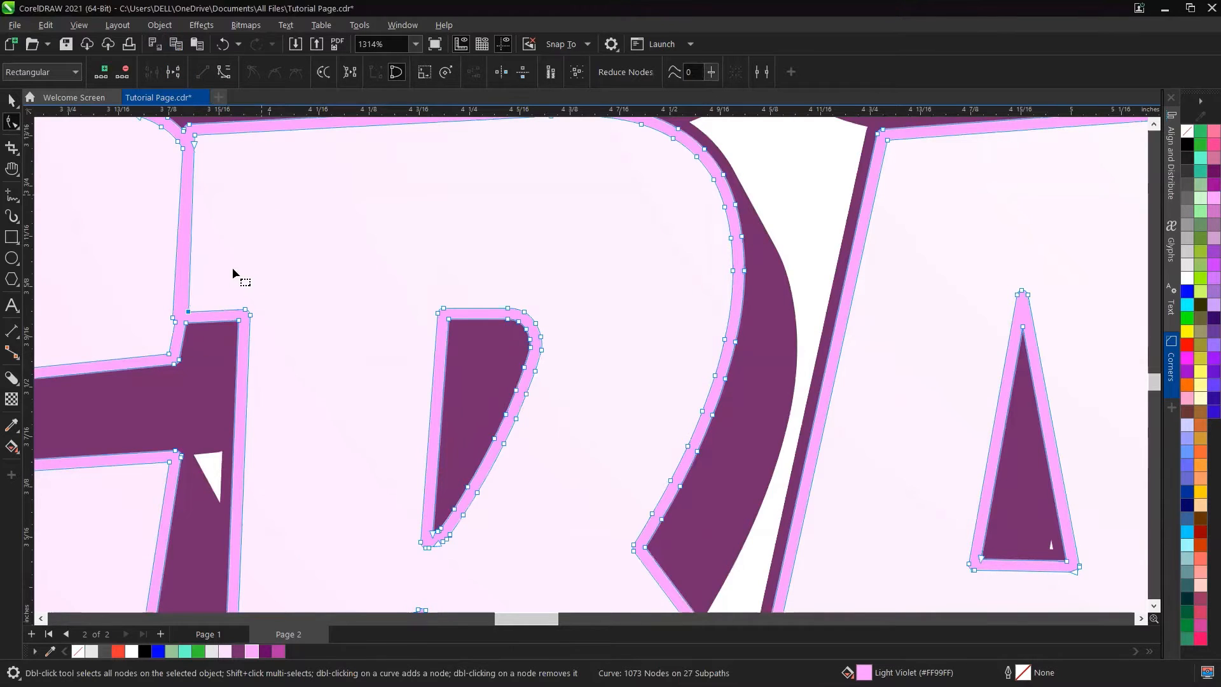
pyautogui.scroll(-1, 243, 293)
pyautogui.scroll(-4, 279, 280)
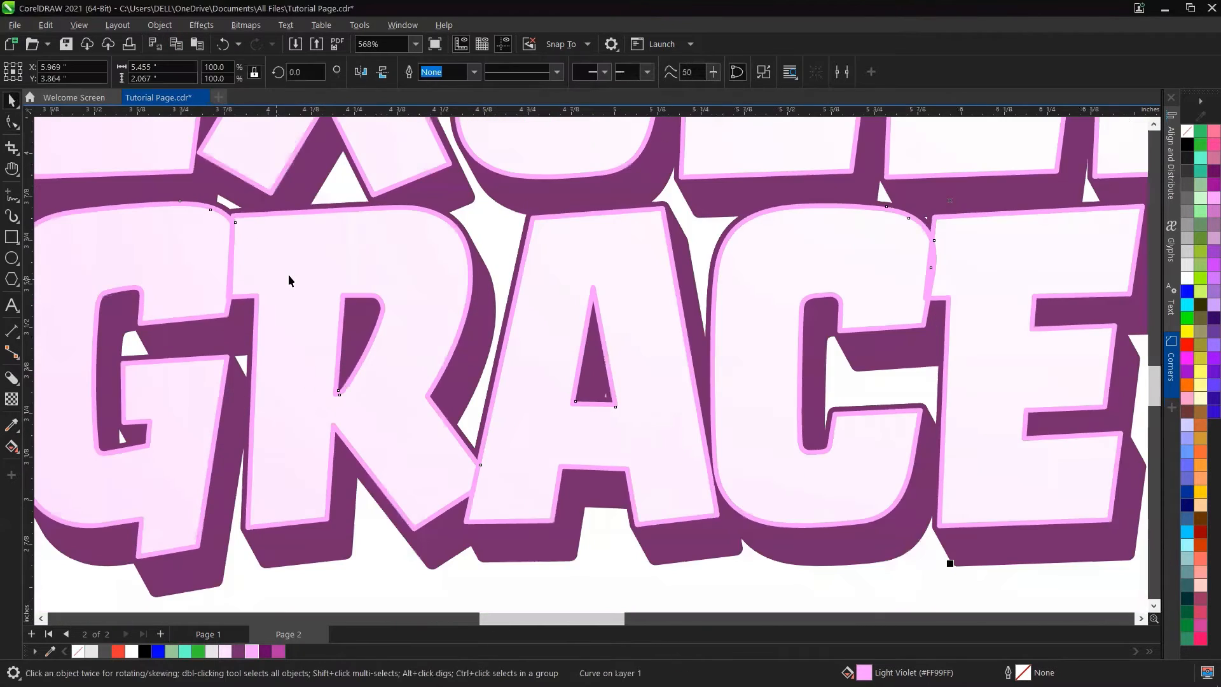
# Step: Add a drop shadow to the outline object with the Shadow tool, extending it down and to the right
pyautogui.press('space')
pyautogui.scroll(-3, 288, 277)
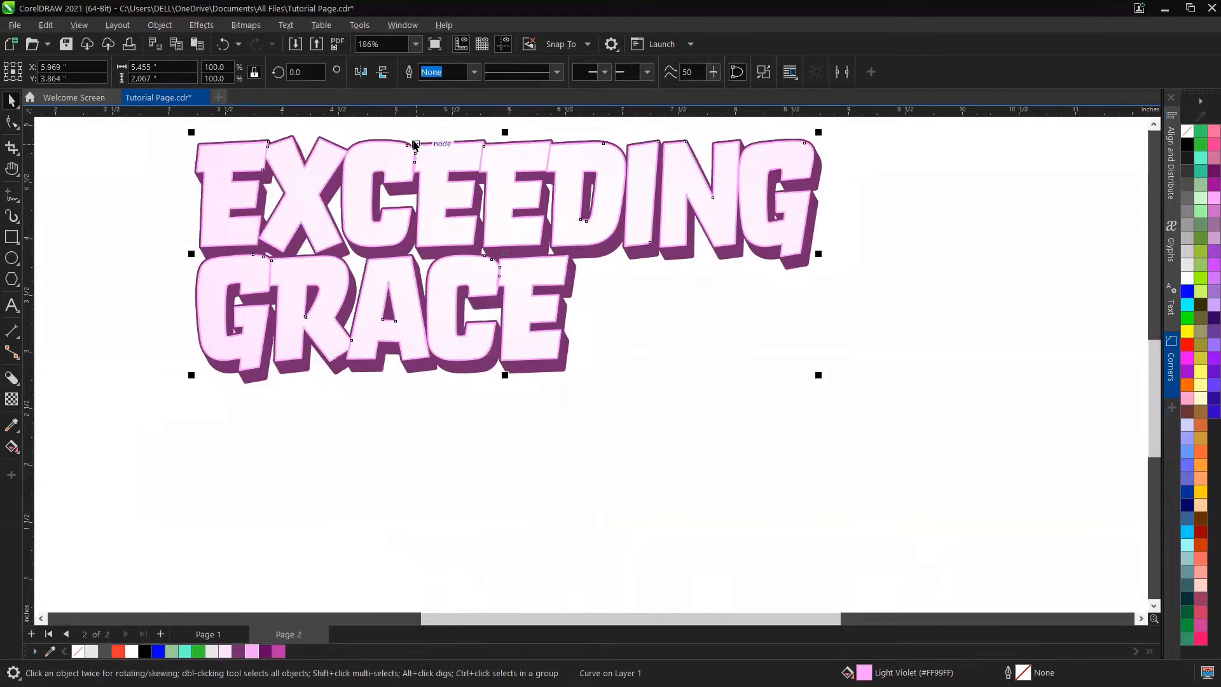
pyautogui.scroll(2, 423, 156)
pyautogui.scroll(-3, 572, 287)
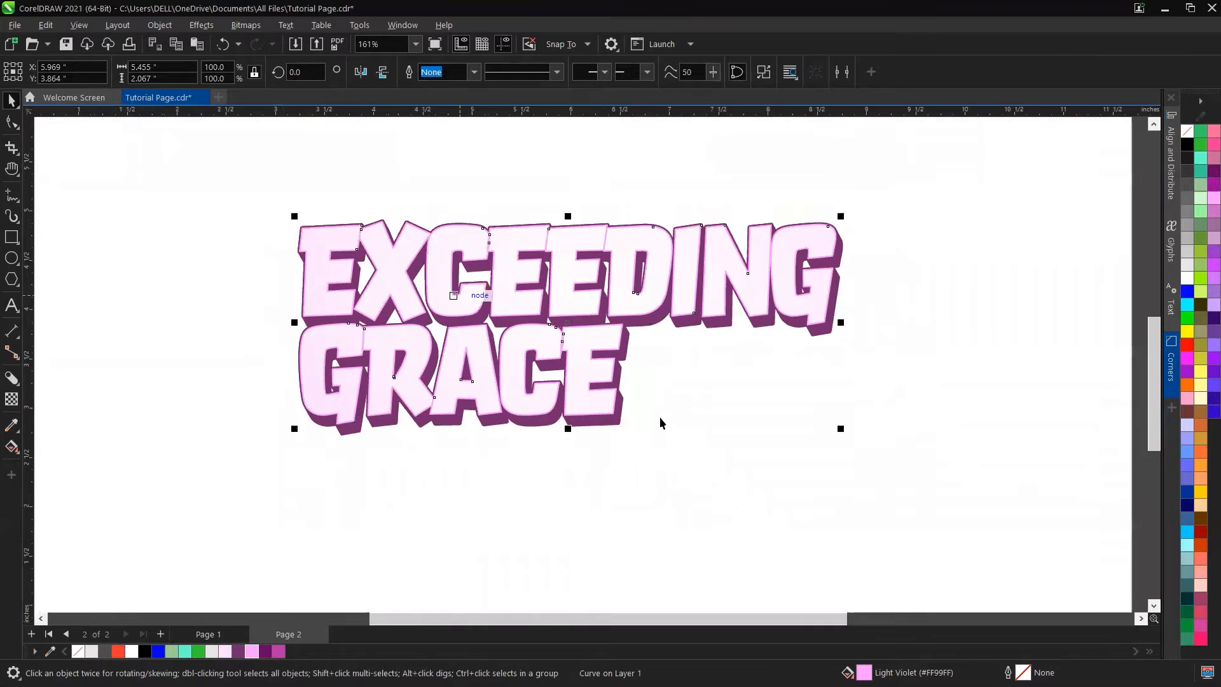
pyautogui.scroll(2, 674, 422)
pyautogui.scroll(-1, 678, 414)
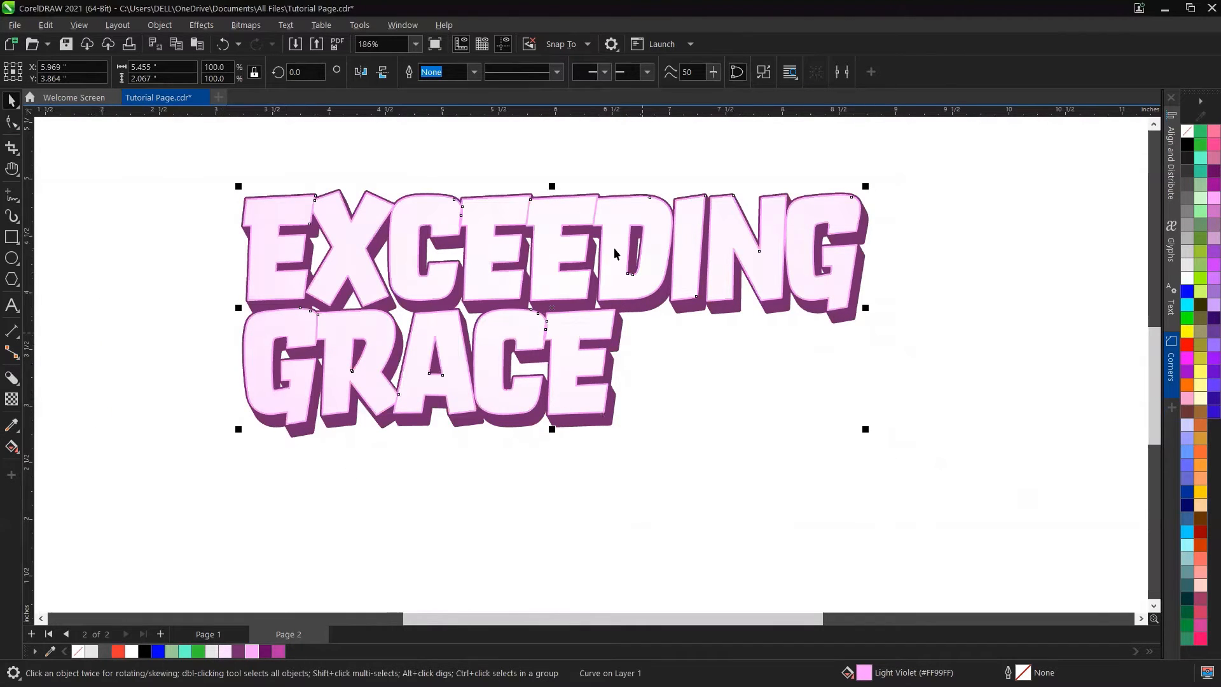
pyautogui.scroll(1, 614, 253)
pyautogui.click(18, 384)
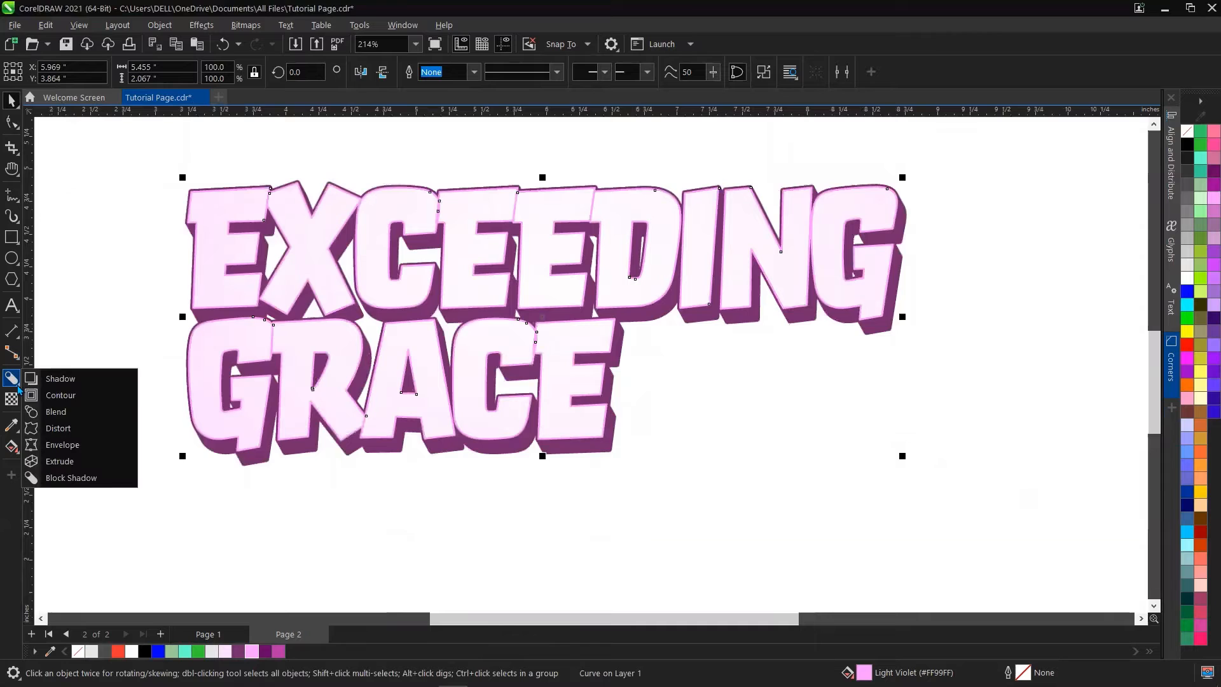
pyautogui.click(60, 381)
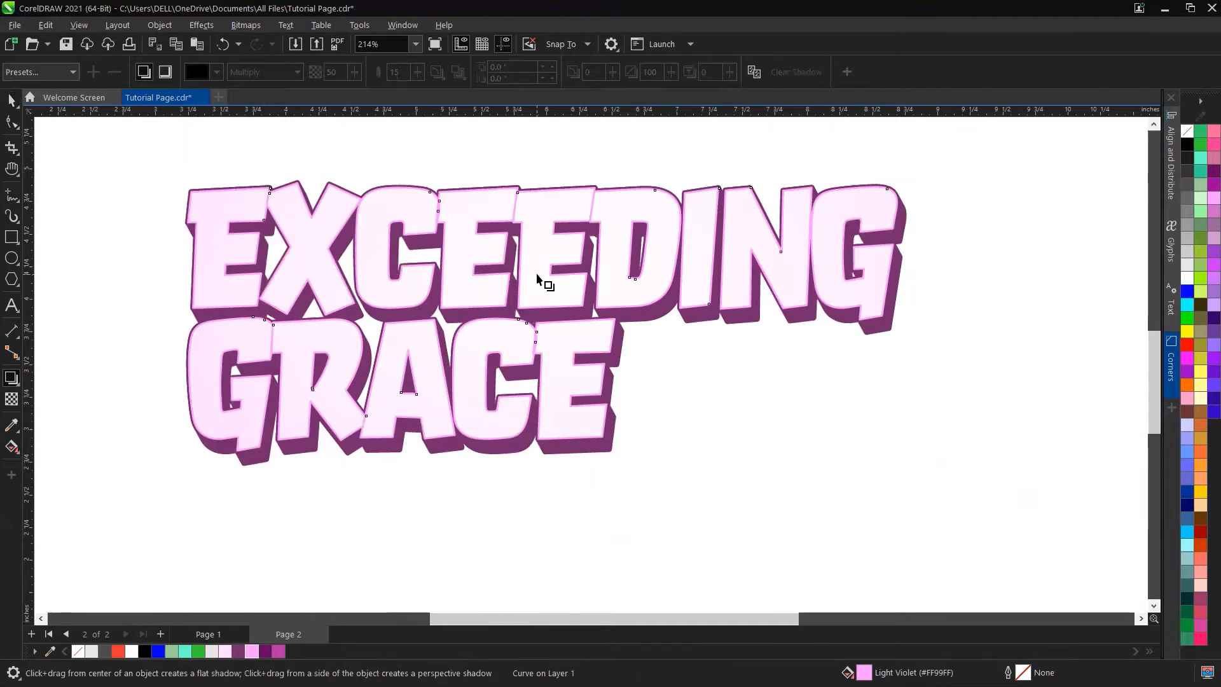
pyautogui.moveTo(543, 316); pyautogui.dragTo(621, 459)
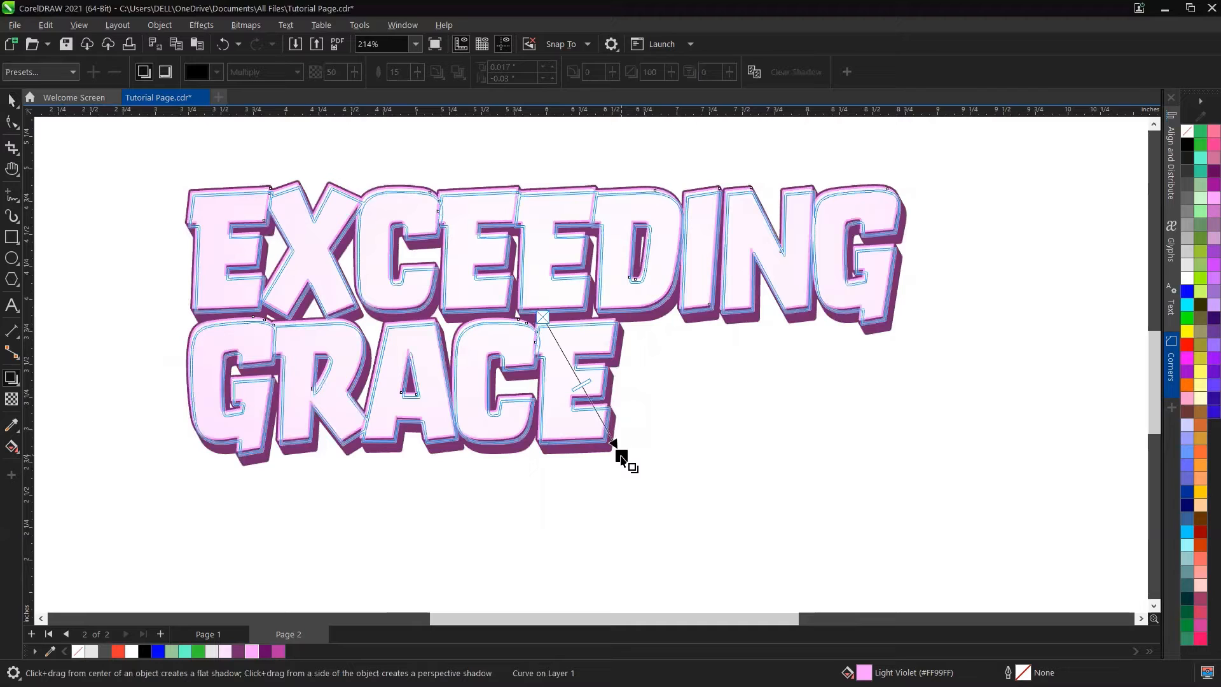
pyautogui.moveTo(621, 458); pyautogui.dragTo(621, 459)
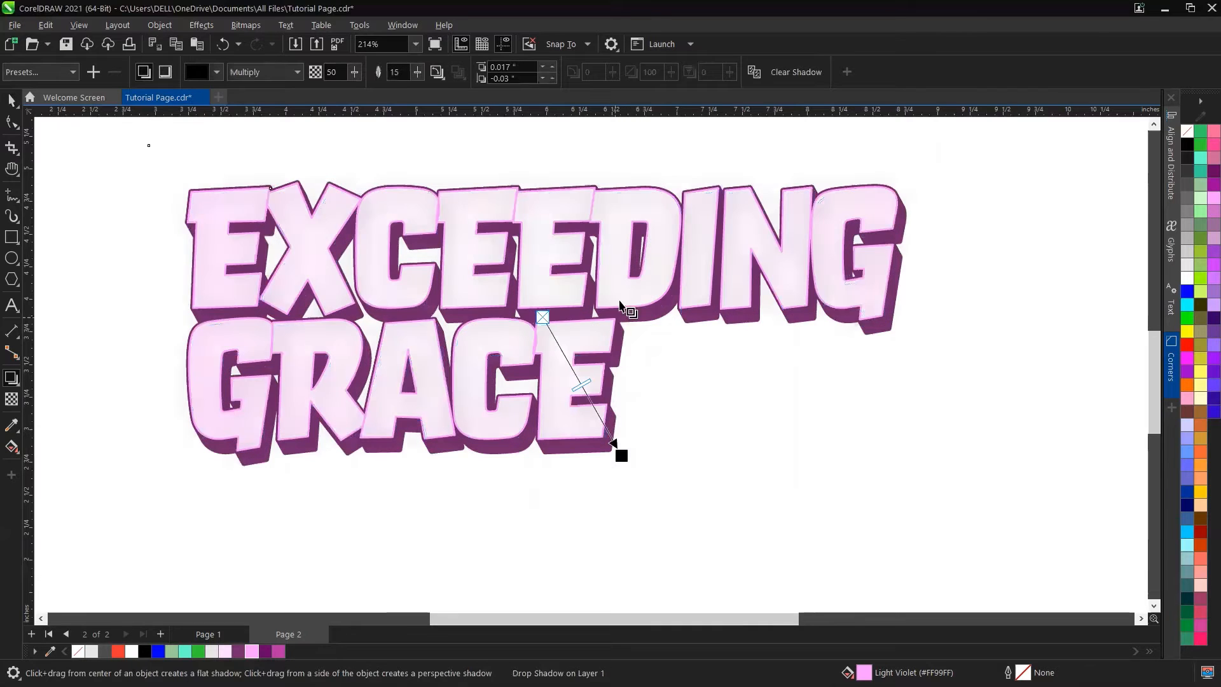
# Step: Set the drop shadow colour to the dark purple R115 G42 B109 sampled with the eyedropper
pyautogui.click(217, 74)
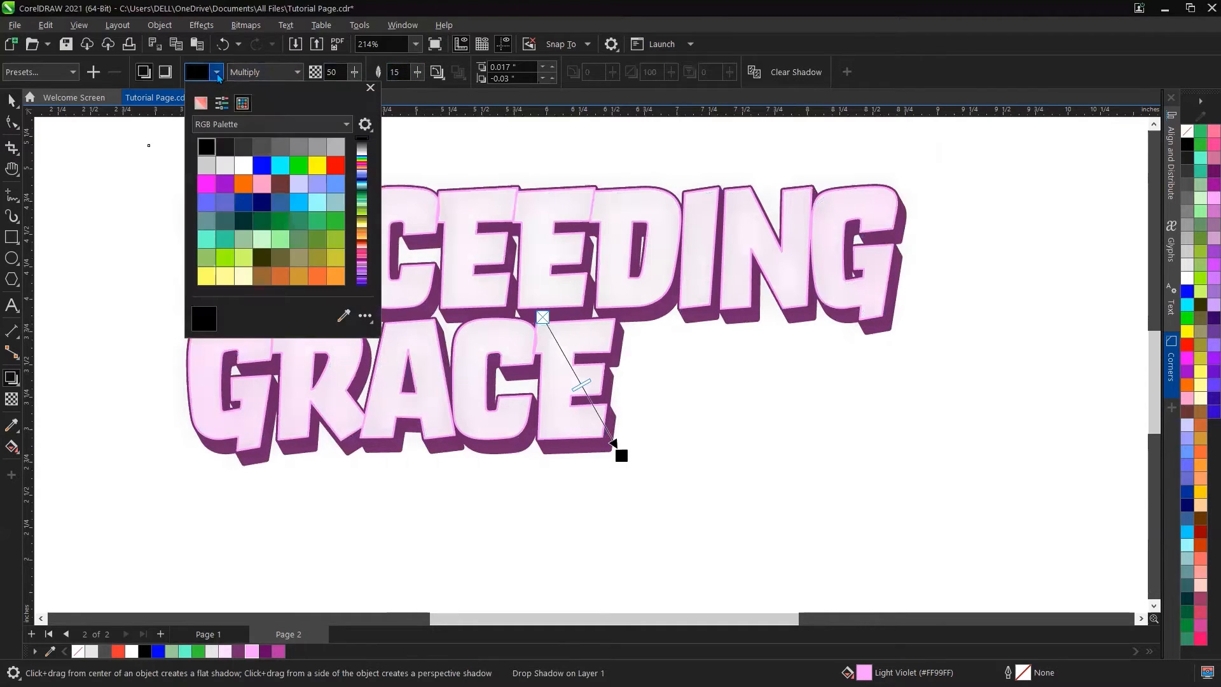
pyautogui.click(344, 316)
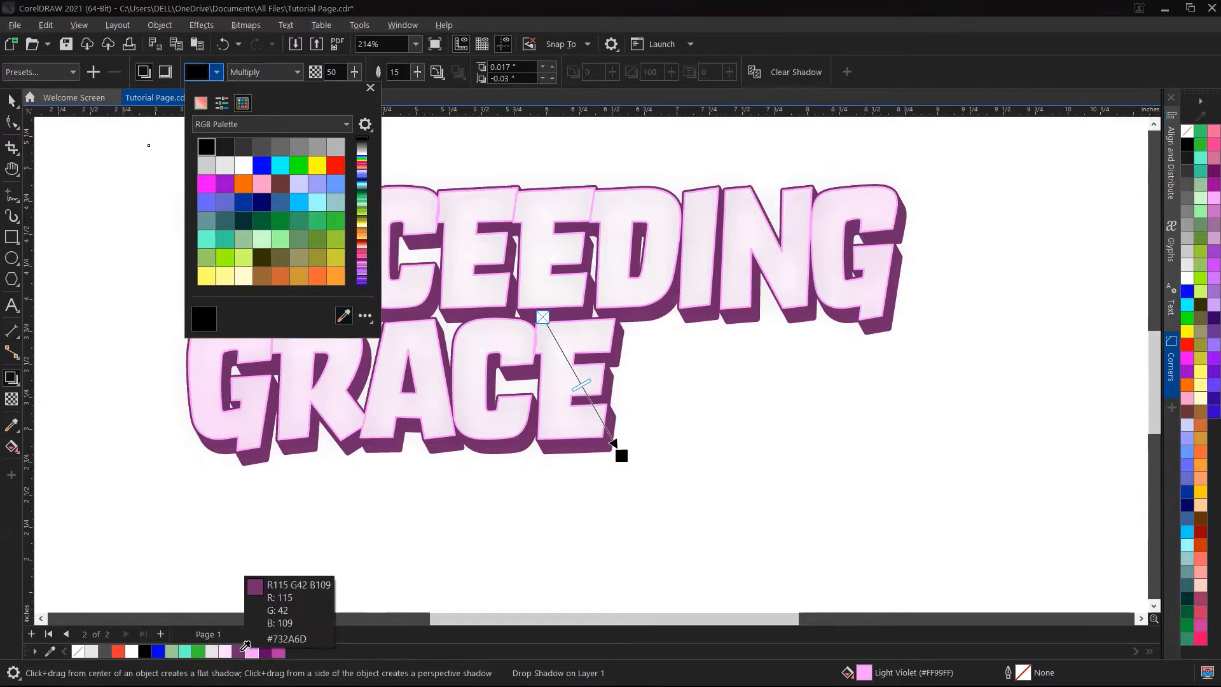
pyautogui.click(240, 654)
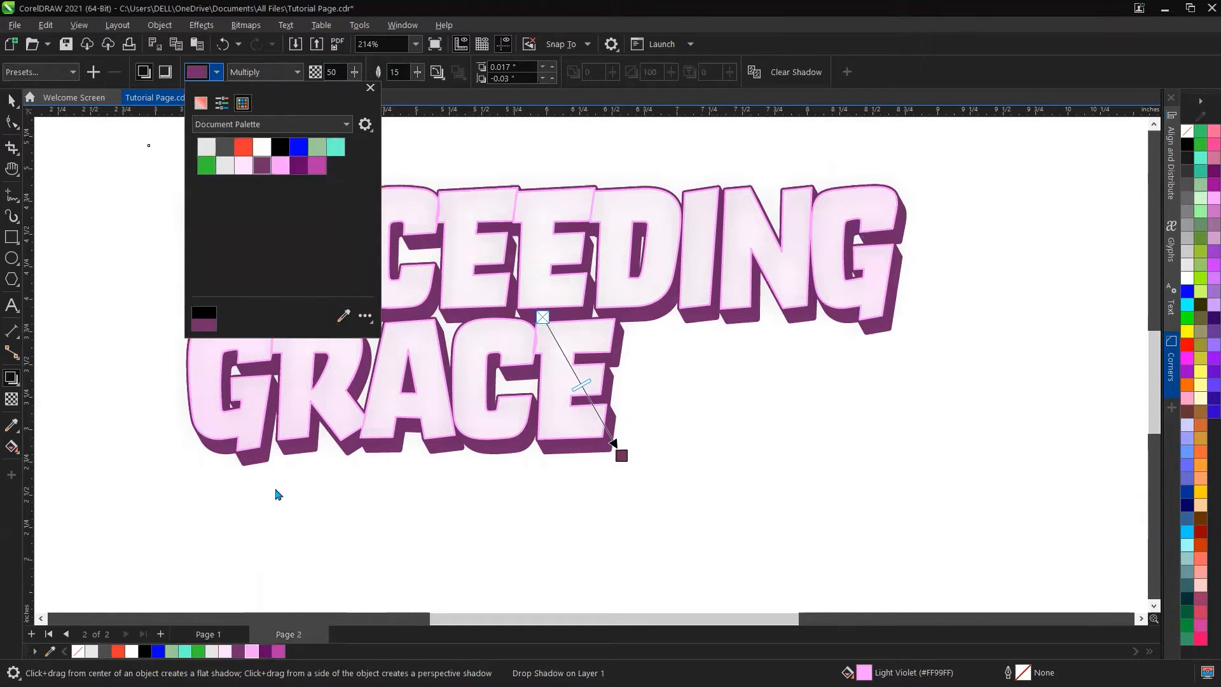
# Step: Set the drop shadow's opacity to 90 and its feathering to 5
pyautogui.click(331, 72)
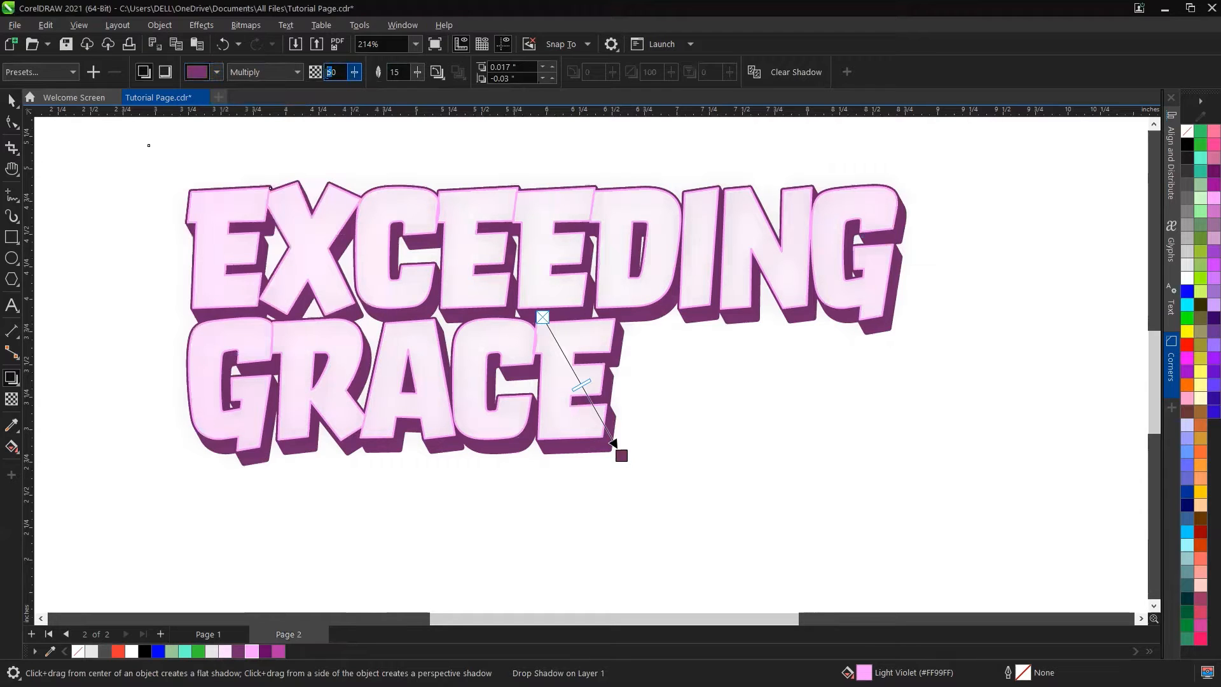
pyautogui.press('Return')
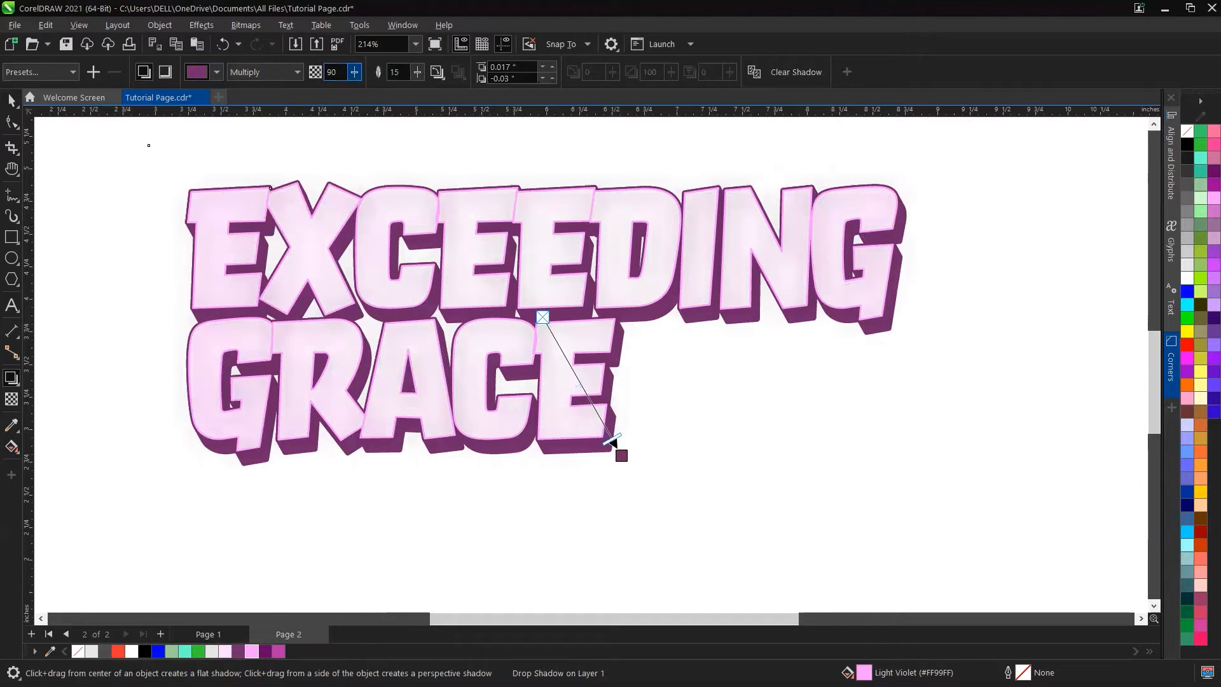
pyautogui.click(395, 72)
pyautogui.write('5')
pyautogui.press('Return')
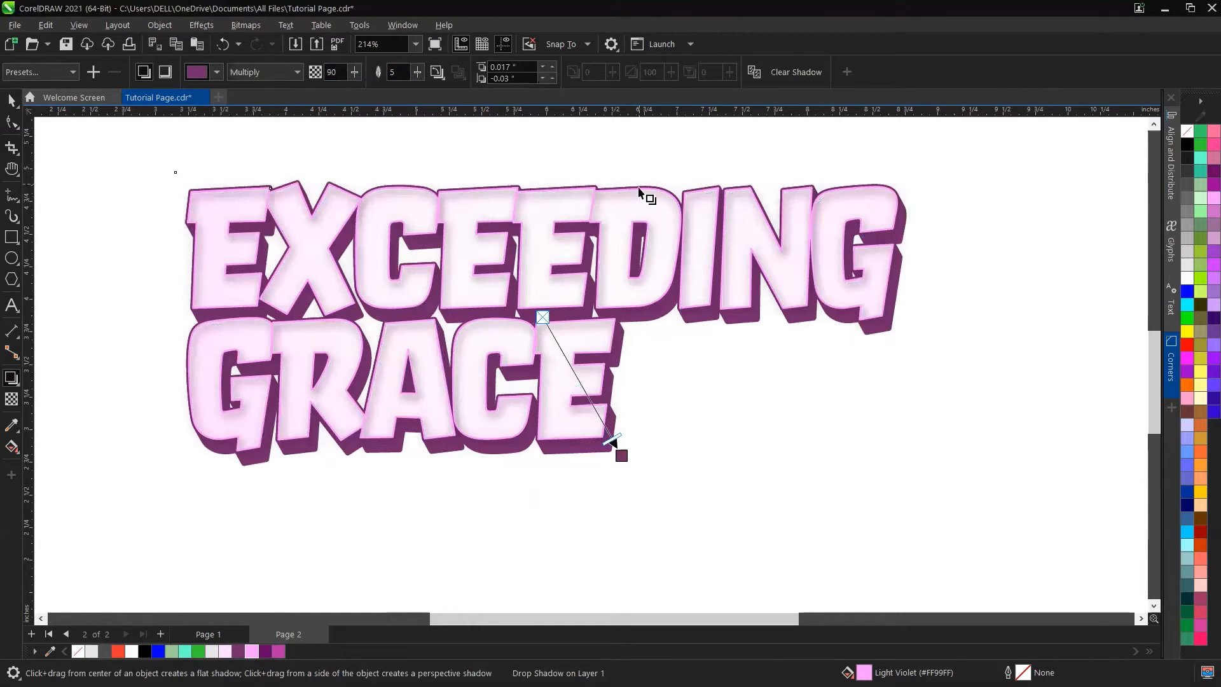
# Step: Select the text's block shadow with the Block Shadow tool and set its depth to 0.09 in
pyautogui.click(12, 100)
pyautogui.scroll(-3, 593, 335)
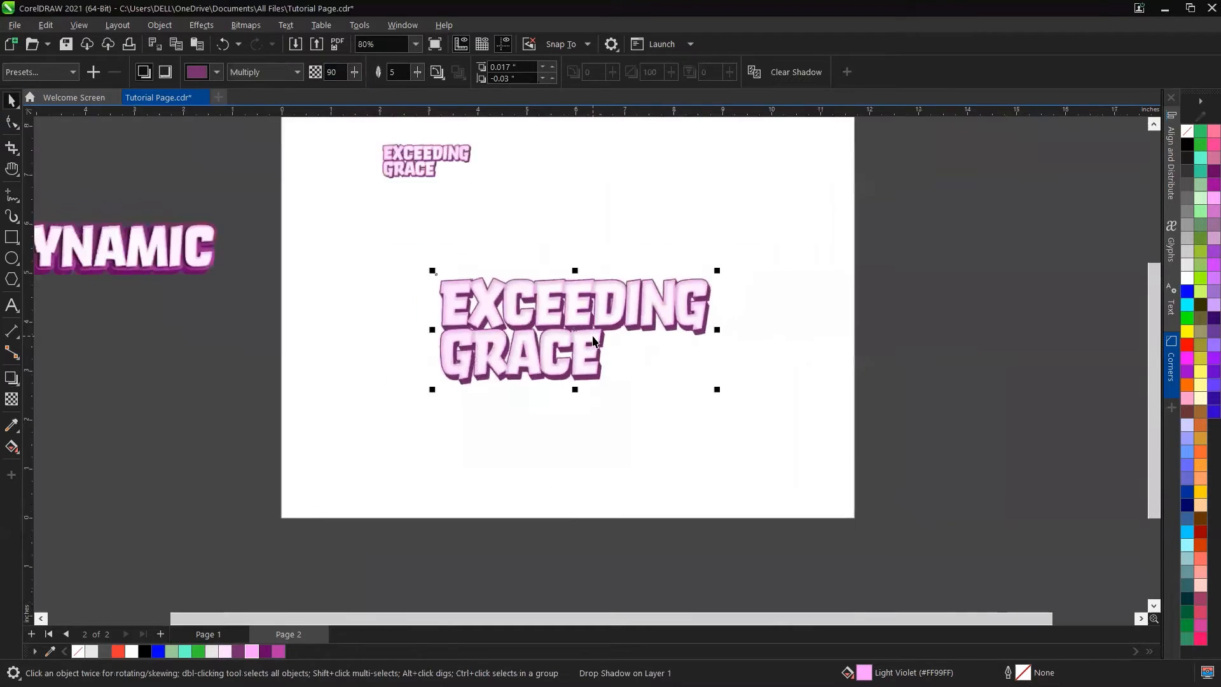
pyautogui.scroll(4, 598, 334)
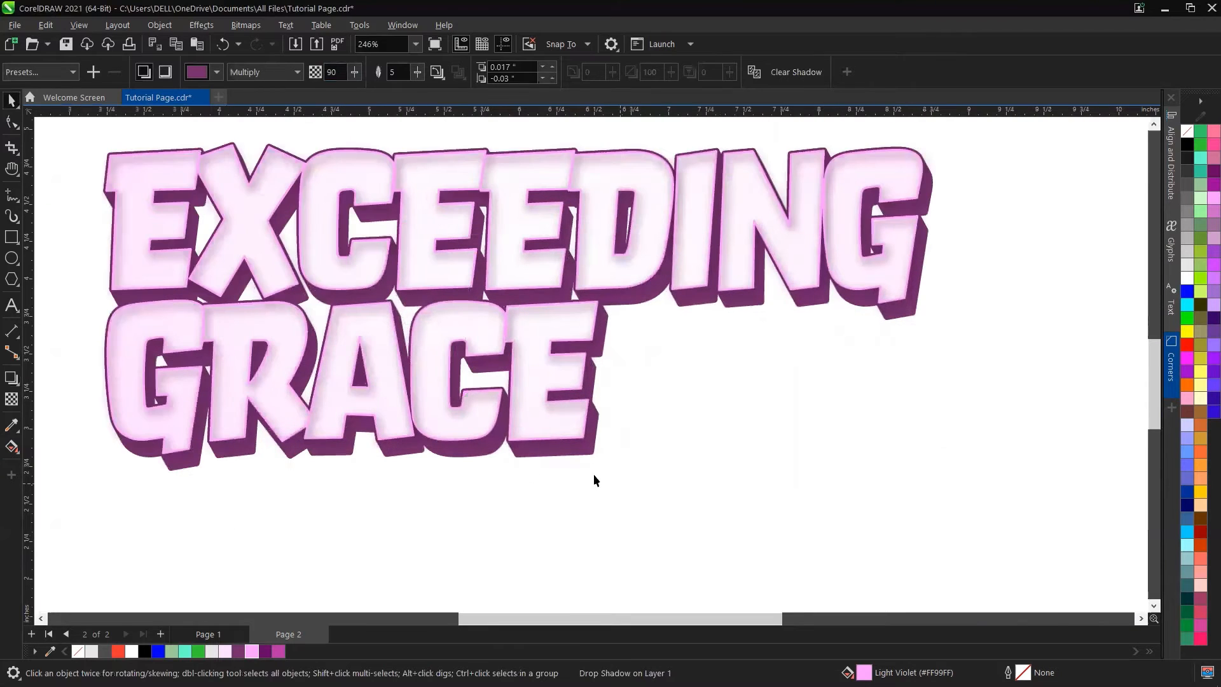
pyautogui.click(580, 459)
pyautogui.click(580, 456)
pyautogui.click(580, 455)
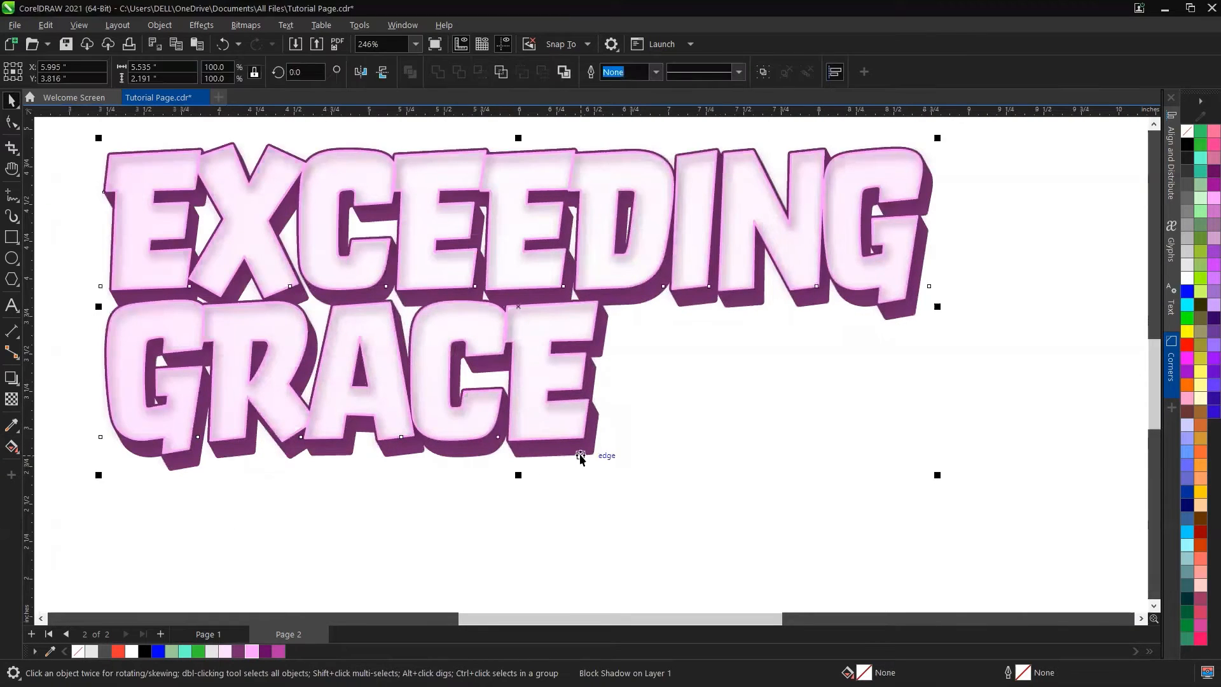
pyautogui.click(580, 456)
pyautogui.click(580, 456)
pyautogui.click(563, 422)
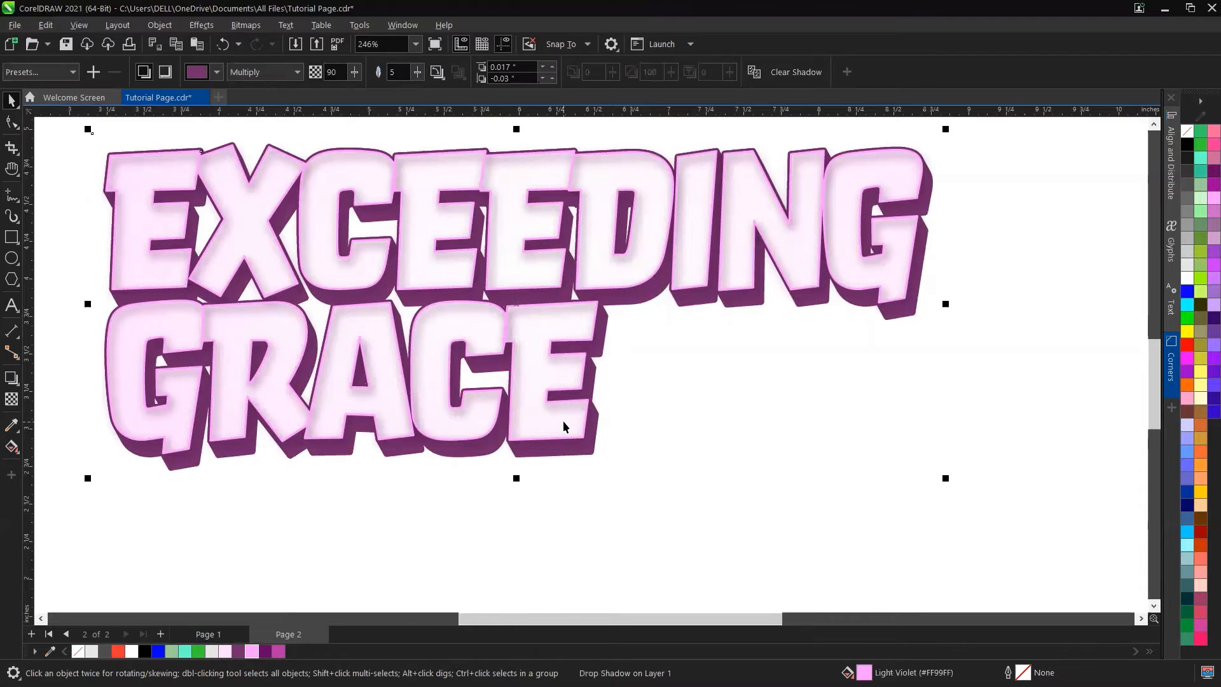
pyautogui.click(563, 425)
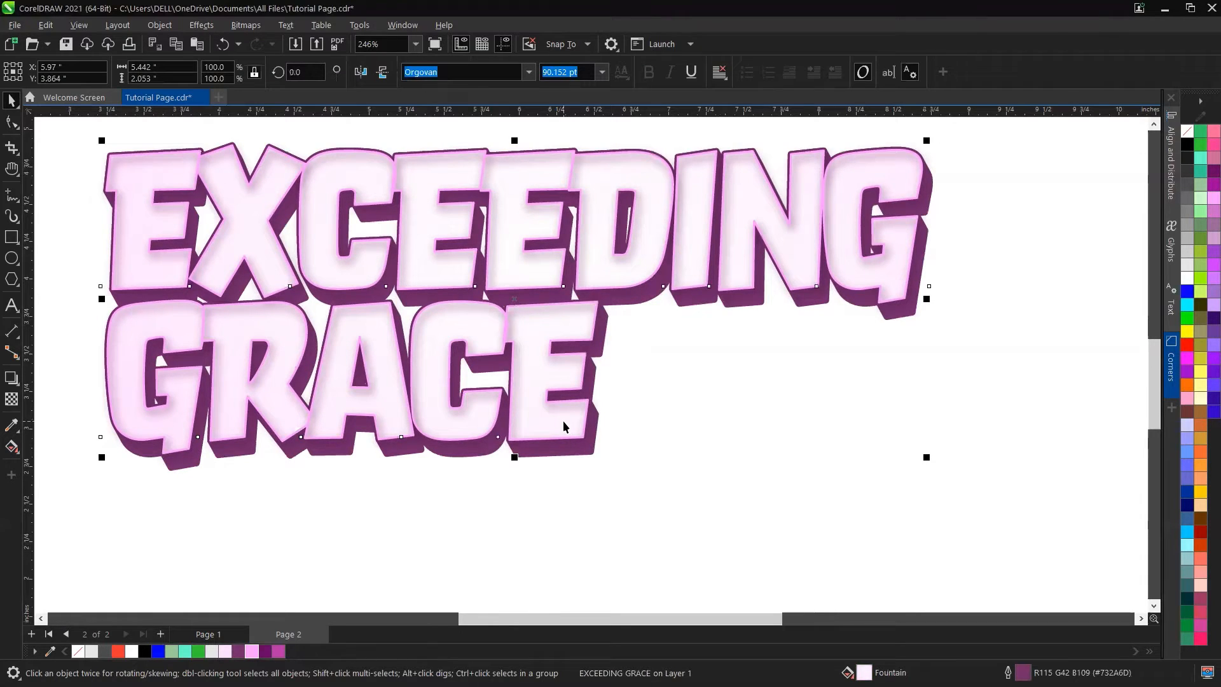
pyautogui.click(11, 377)
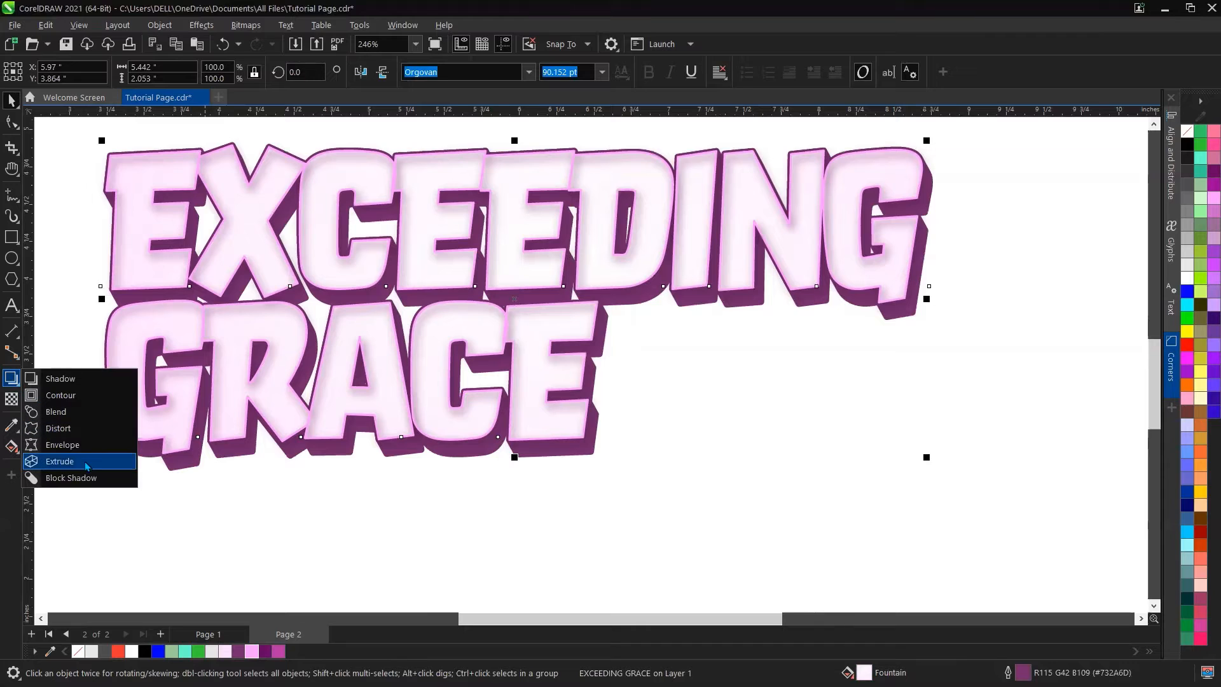
pyautogui.click(71, 478)
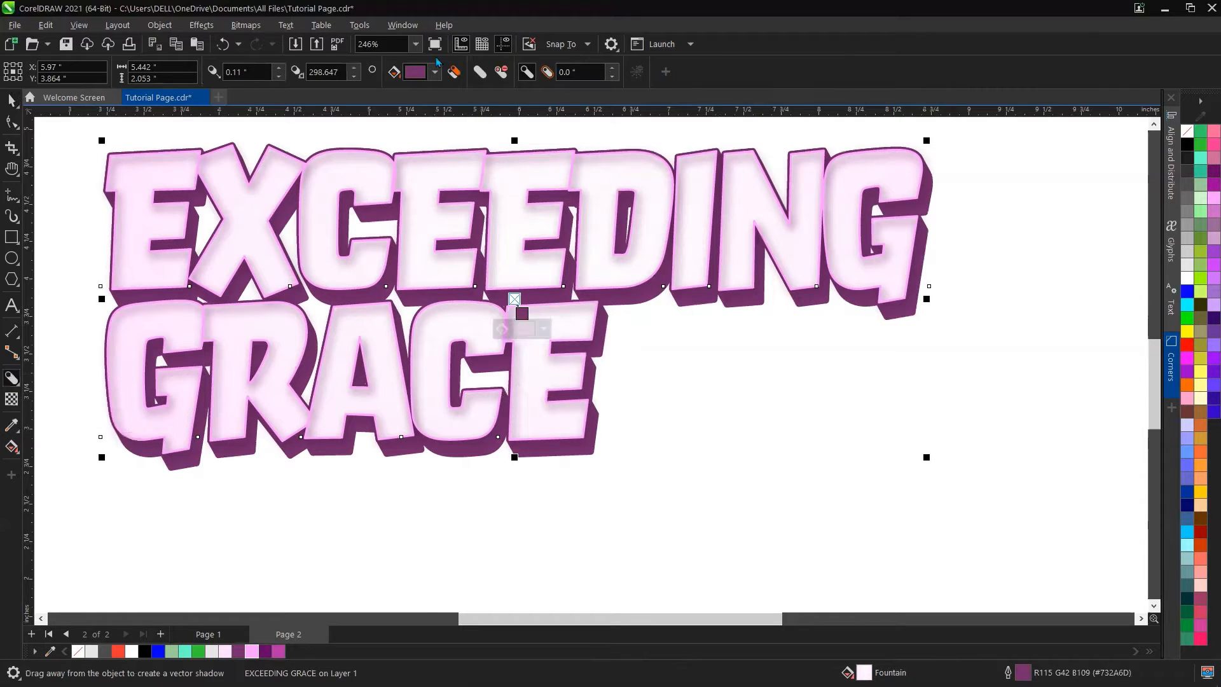
pyautogui.click(278, 69)
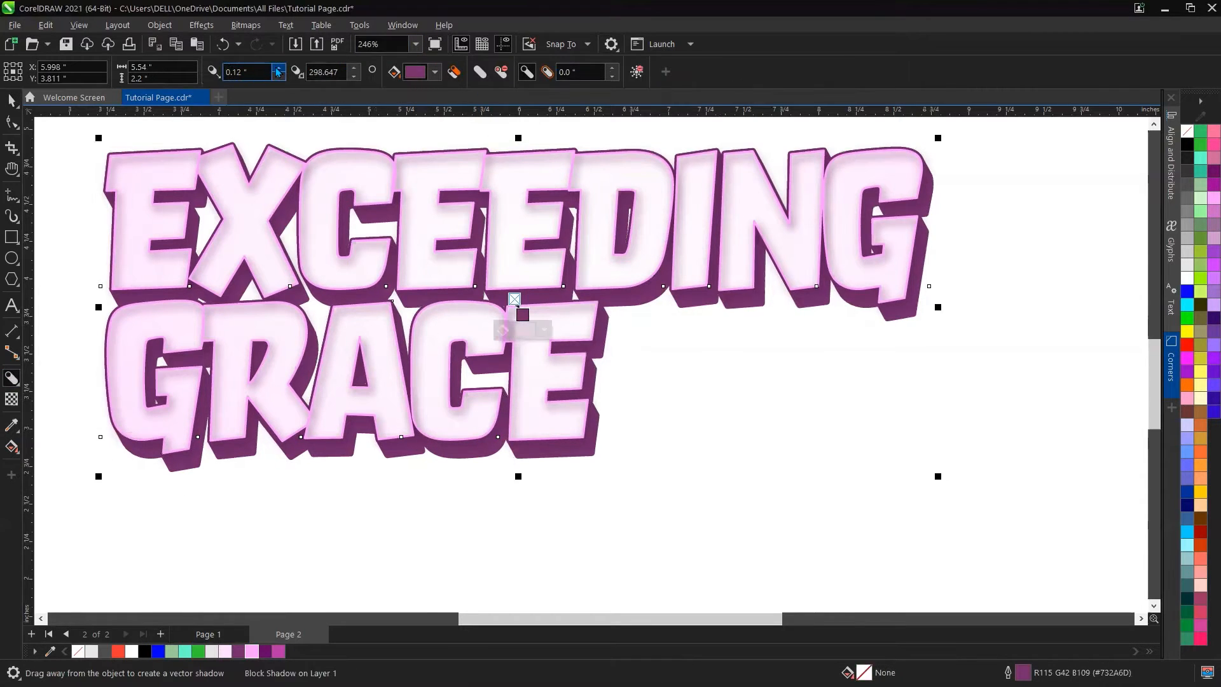
pyautogui.click(278, 76)
pyautogui.click(278, 76)
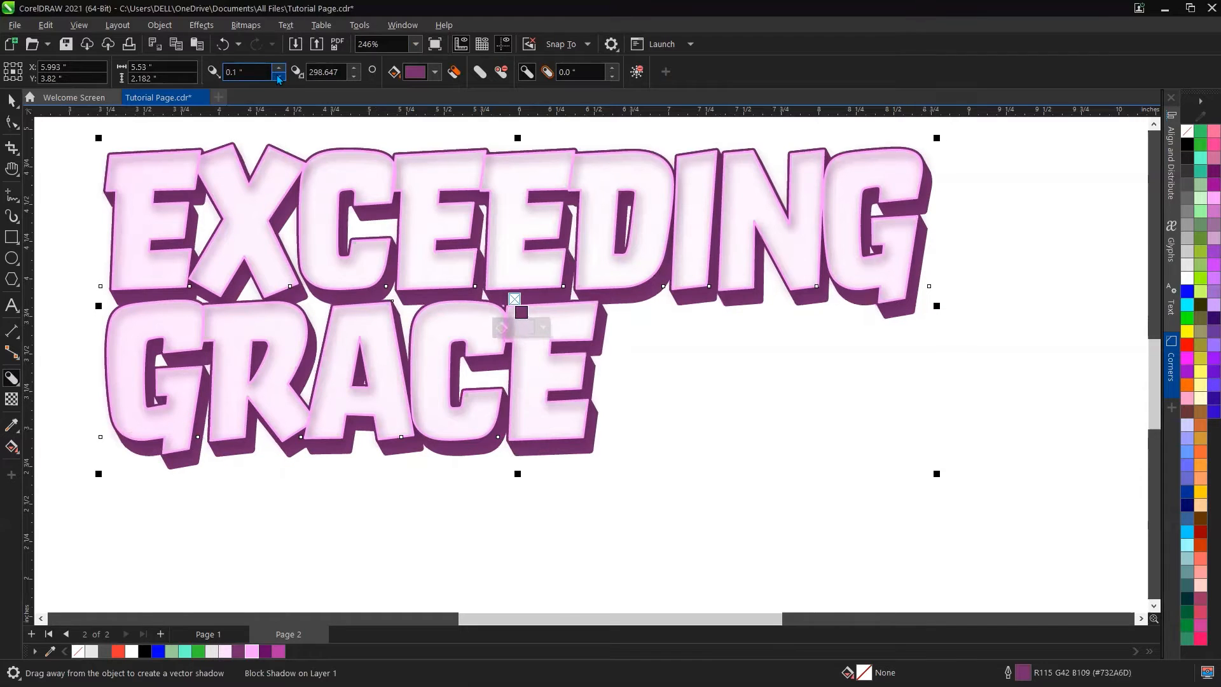
pyautogui.click(278, 76)
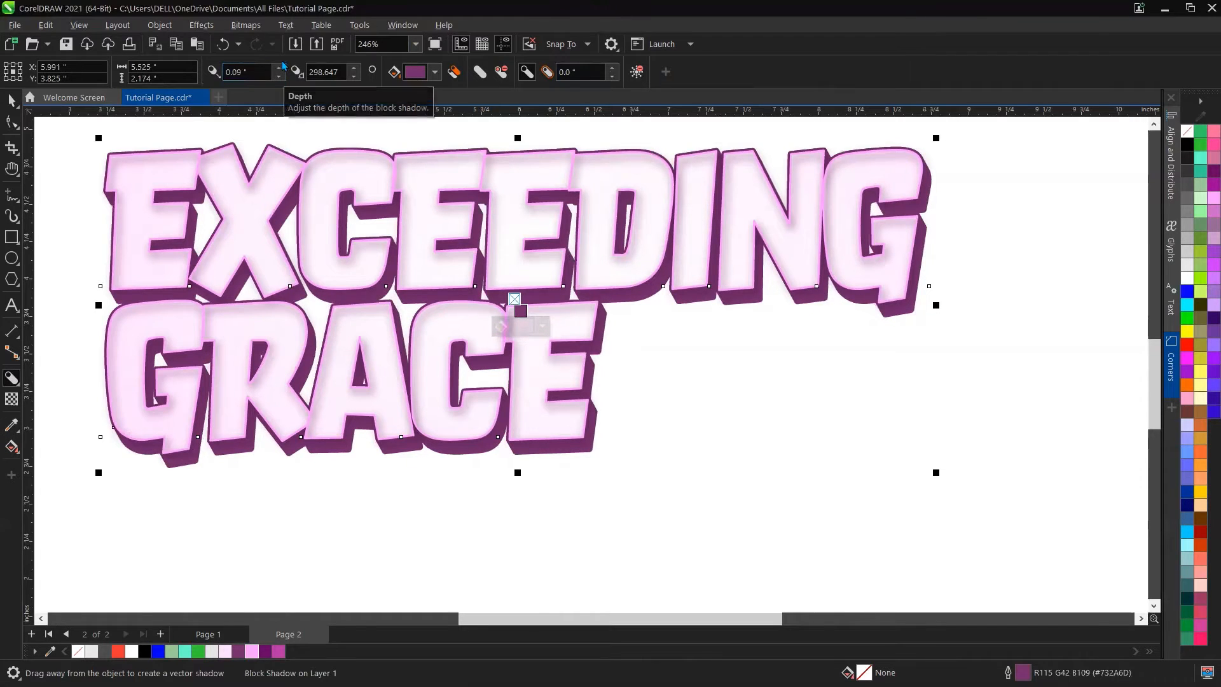
# Step: Set the block shadow's direction to 313.647°
pyautogui.click(355, 67)
pyautogui.click(354, 66)
pyautogui.click(355, 67)
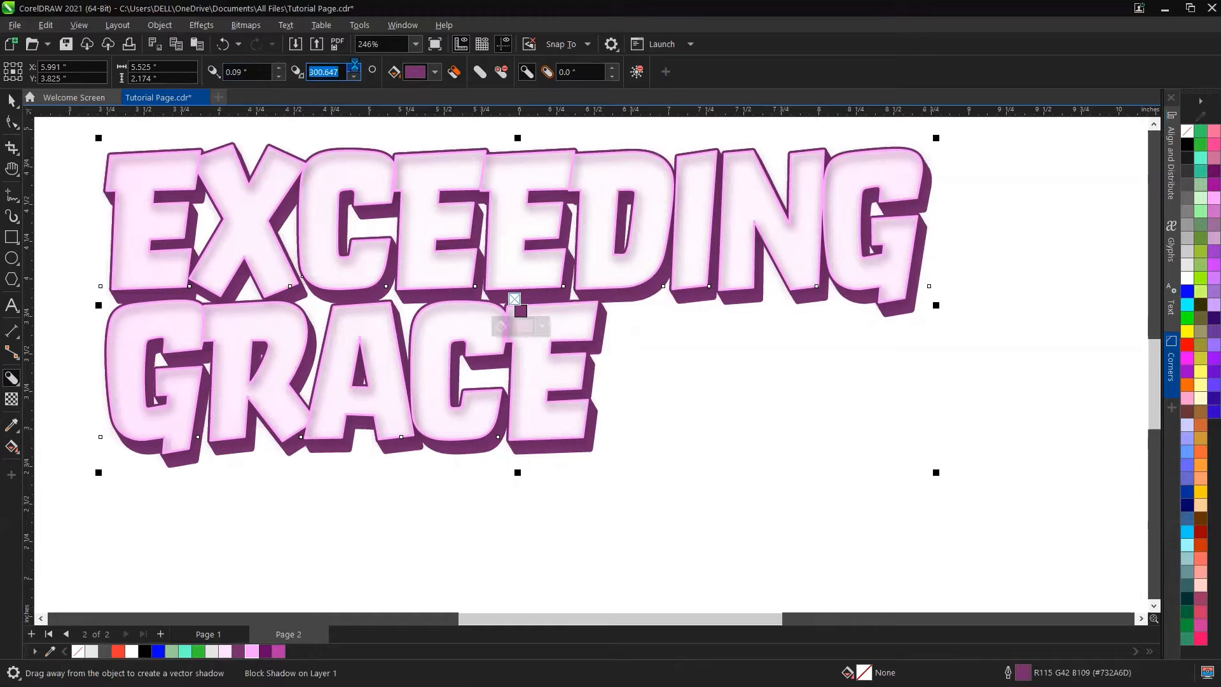
pyautogui.click(354, 66)
pyautogui.click(354, 67)
pyautogui.click(354, 67)
pyautogui.click(354, 66)
pyautogui.click(354, 67)
pyautogui.click(355, 66)
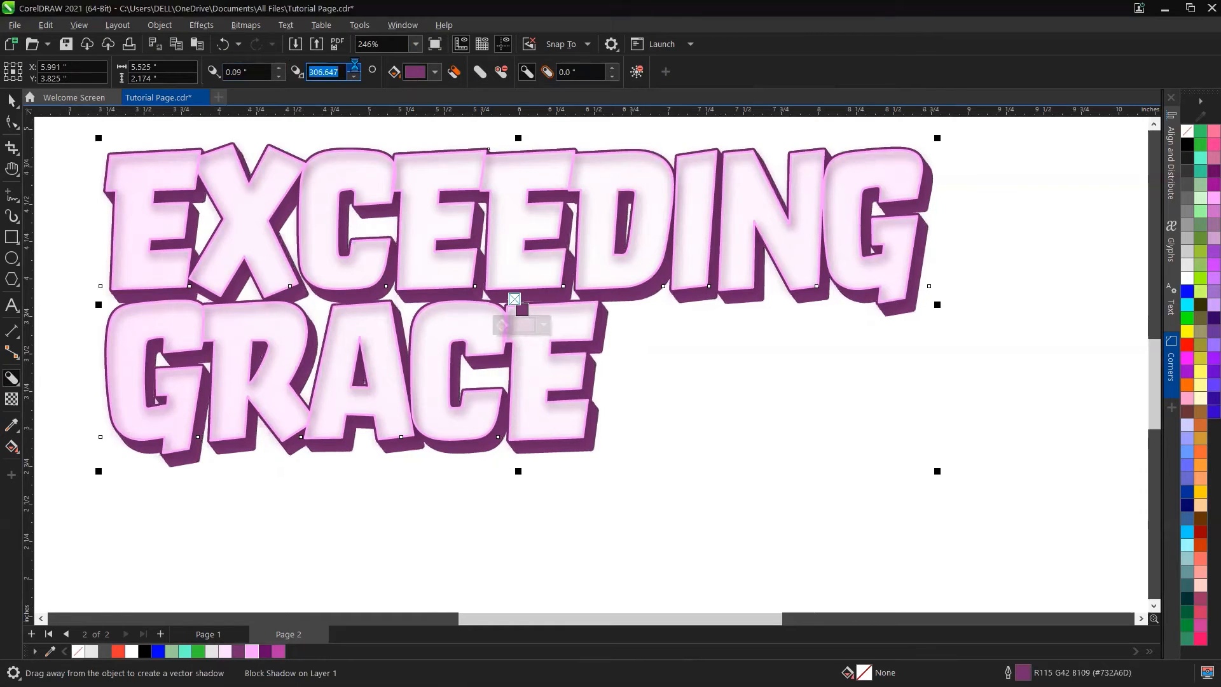
pyautogui.click(355, 67)
pyautogui.click(354, 66)
pyautogui.click(354, 67)
pyautogui.click(355, 67)
pyautogui.click(355, 67)
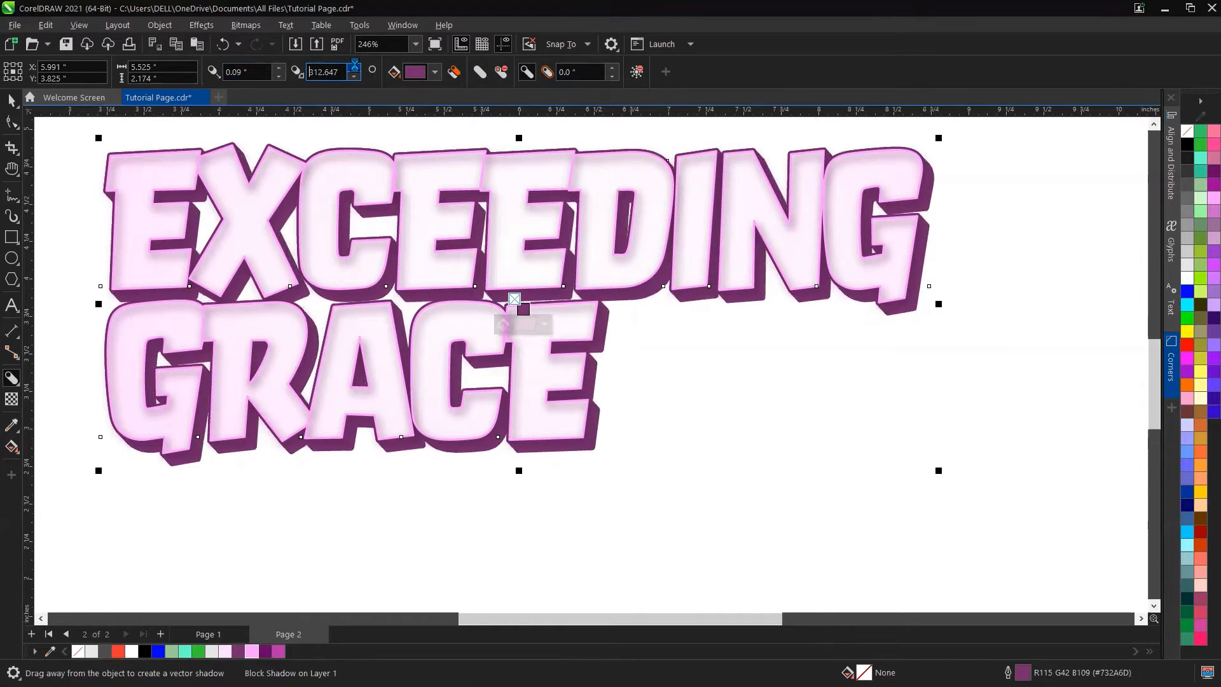
pyautogui.click(355, 67)
pyautogui.click(354, 68)
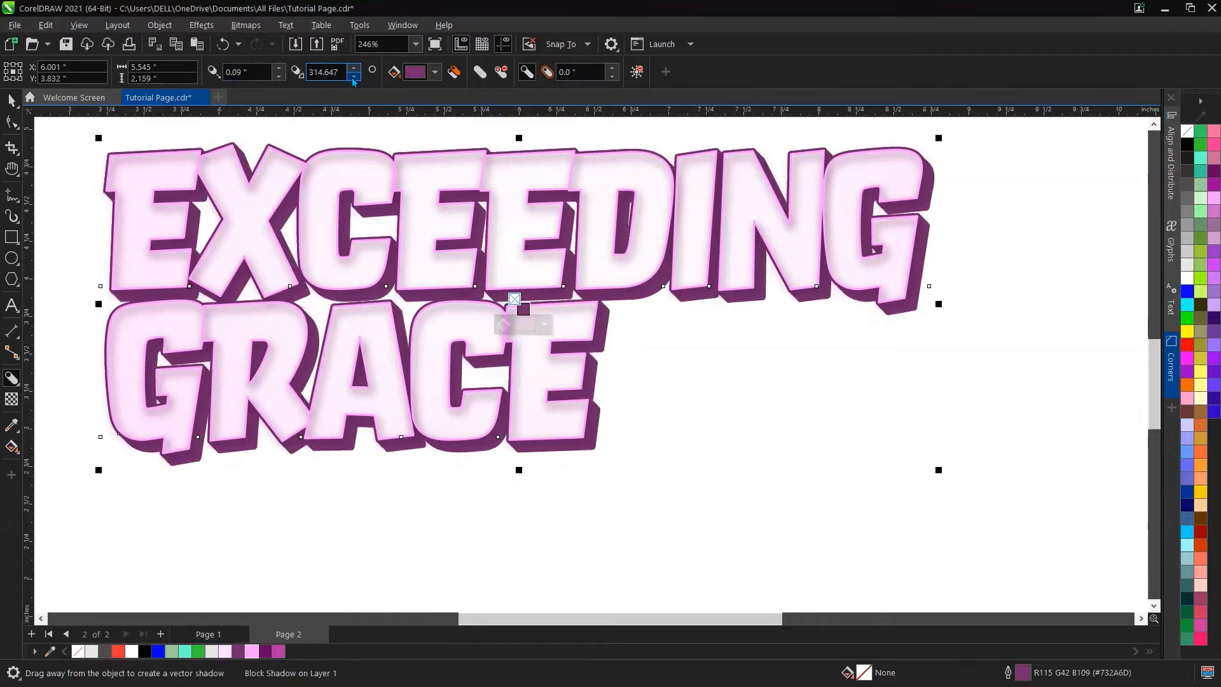
pyautogui.click(354, 77)
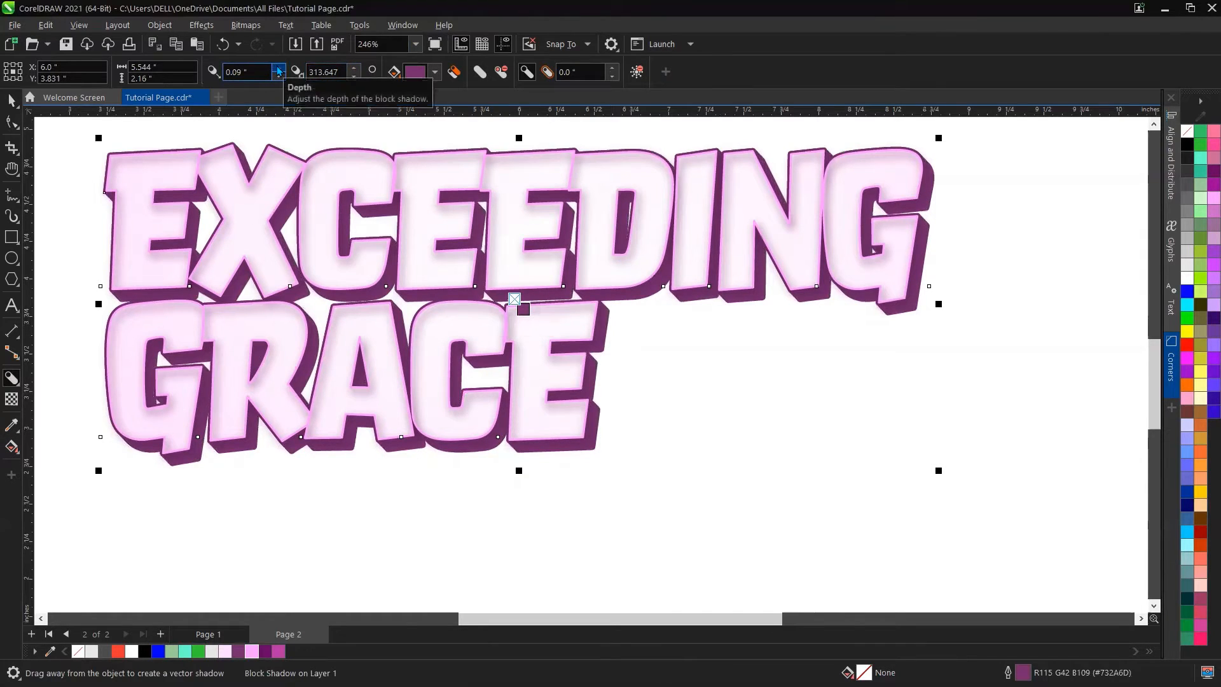
# Step: Set the block shadow's depth to 0.11 in
pyautogui.click(278, 67)
pyautogui.click(278, 67)
pyautogui.click(278, 67)
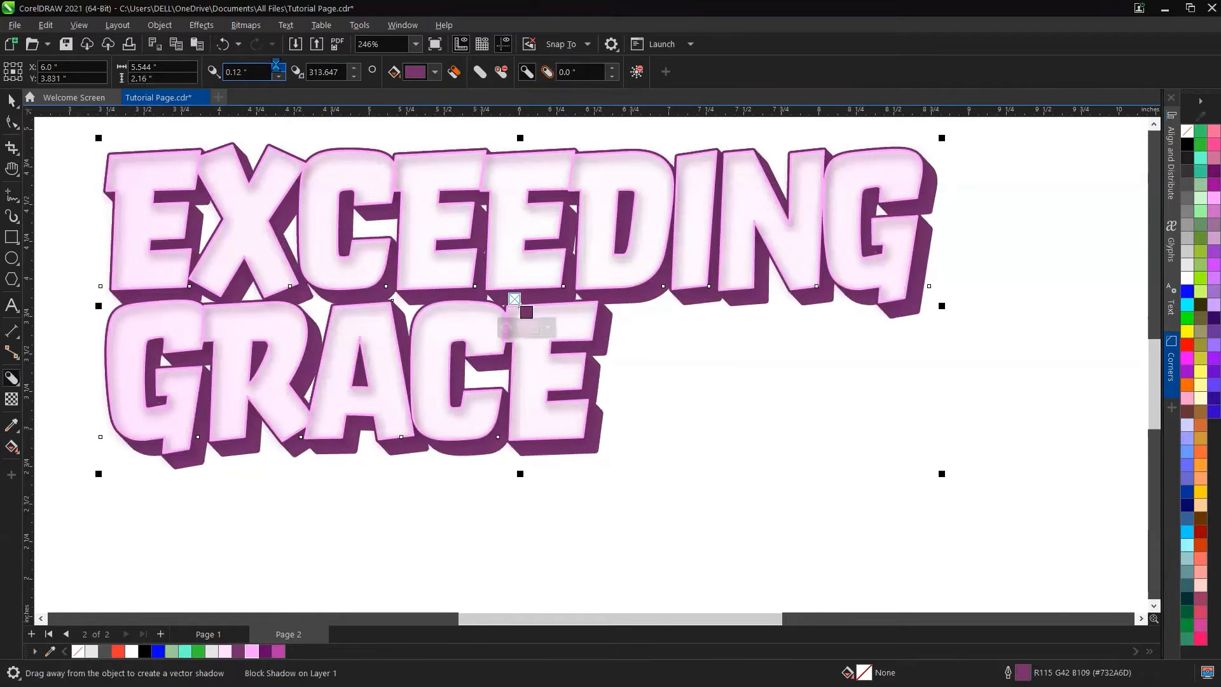
pyautogui.click(277, 67)
pyautogui.click(278, 68)
pyautogui.click(278, 67)
pyautogui.click(278, 67)
pyautogui.click(278, 68)
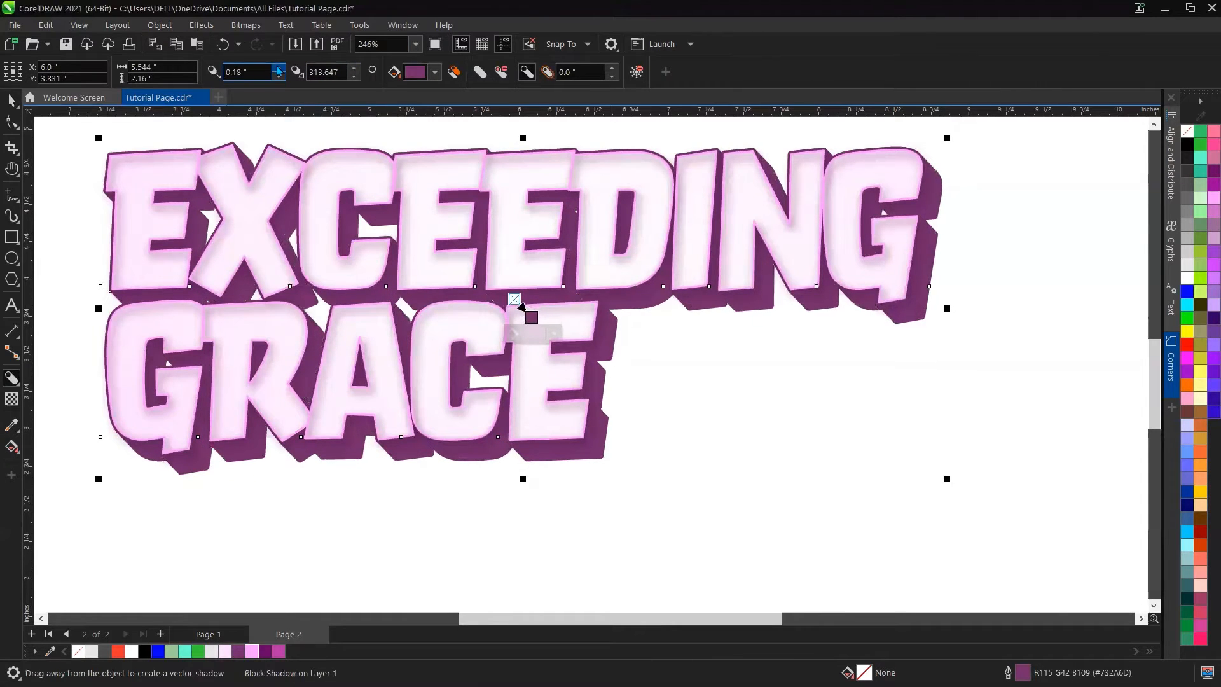
pyautogui.click(278, 67)
pyautogui.click(278, 68)
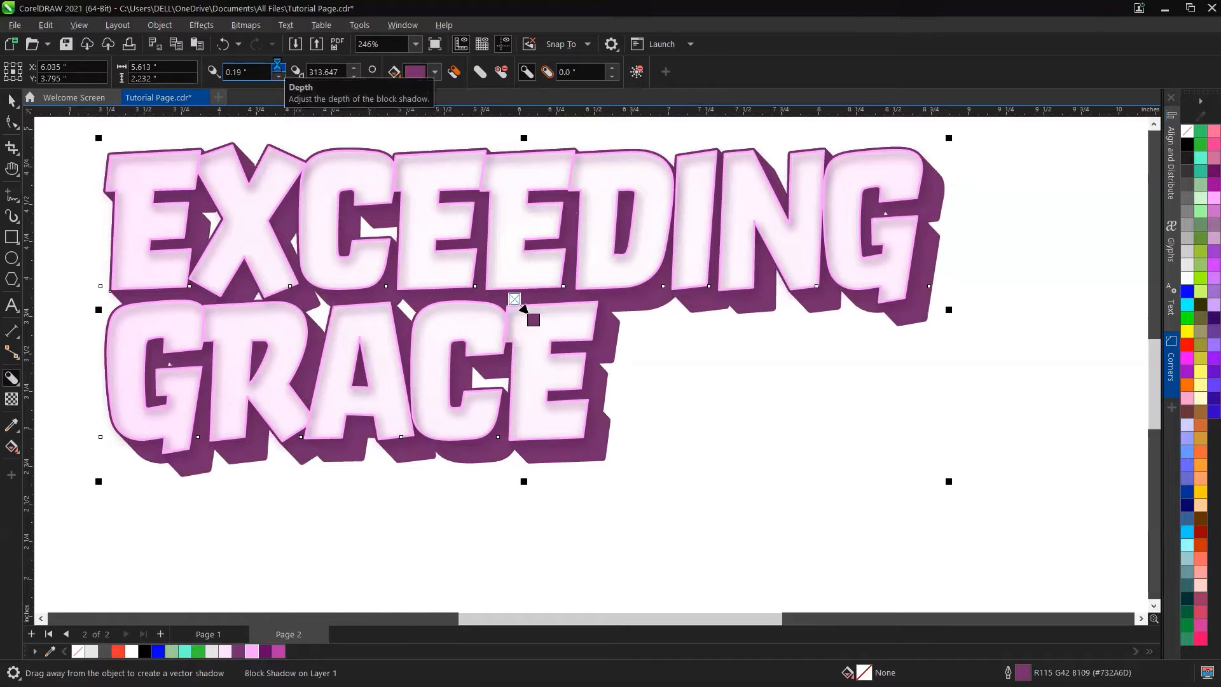
pyautogui.click(278, 66)
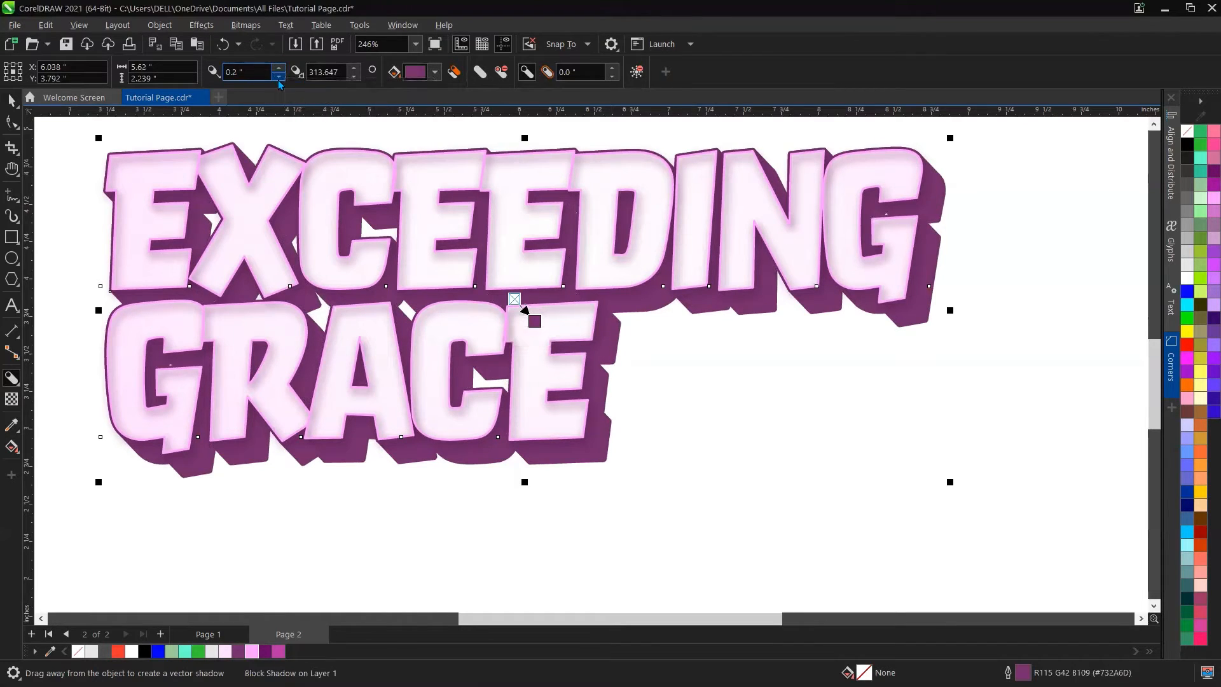
pyautogui.click(279, 76)
pyautogui.click(279, 76)
pyautogui.click(278, 76)
pyautogui.click(278, 76)
pyautogui.click(278, 77)
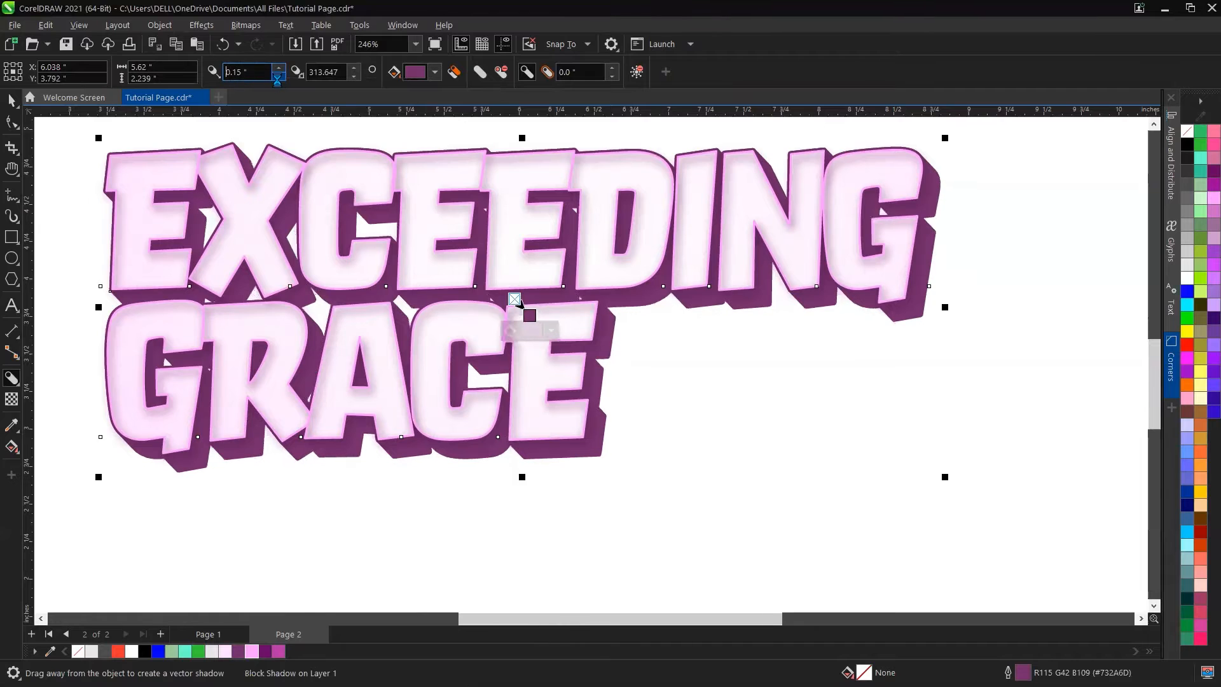
pyautogui.click(278, 77)
pyautogui.click(278, 76)
pyautogui.click(278, 76)
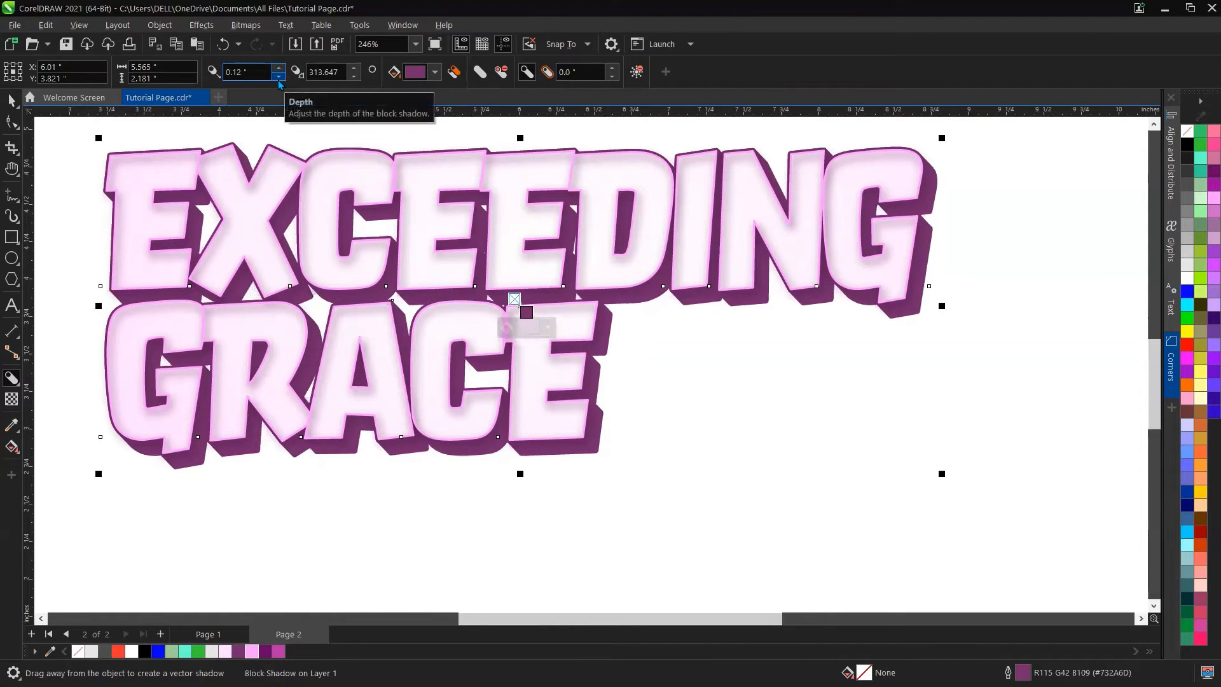
pyautogui.click(278, 76)
pyautogui.scroll(-3, 368, 265)
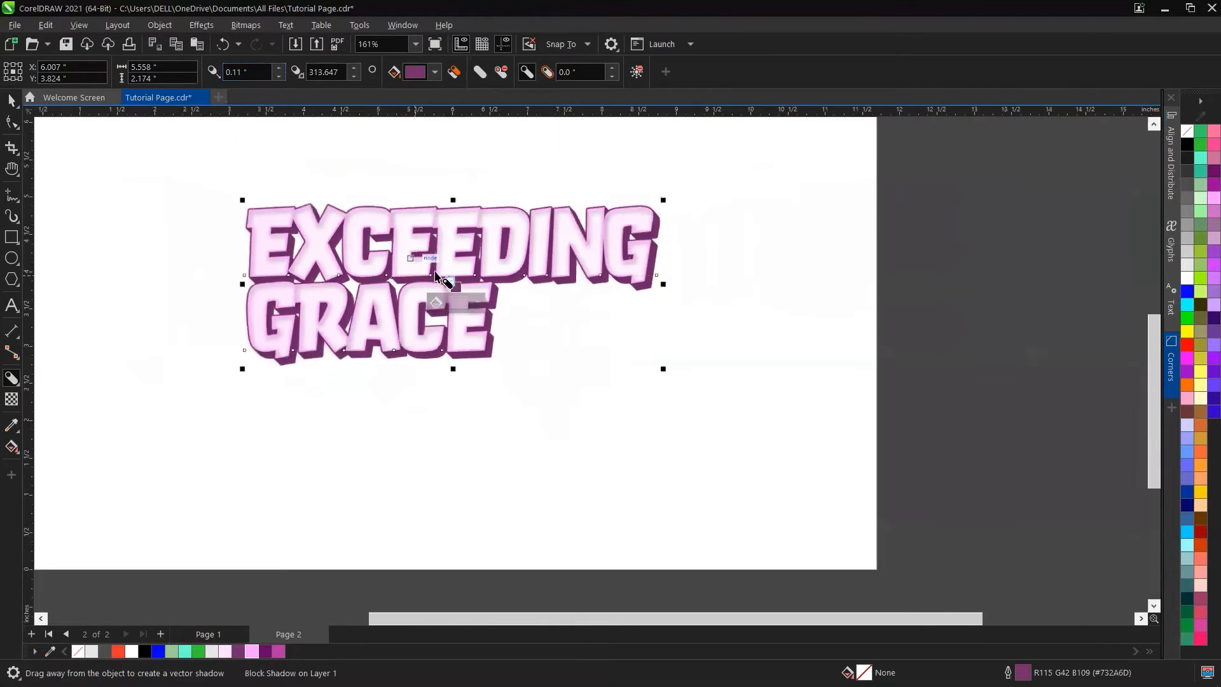
# Step: Duplicate the finished EXCEEDING GRACE effect and place the copy above the original
pyautogui.press('space')
pyautogui.click(720, 229)
pyautogui.scroll(4, 349, 267)
pyautogui.scroll(-12, 348, 267)
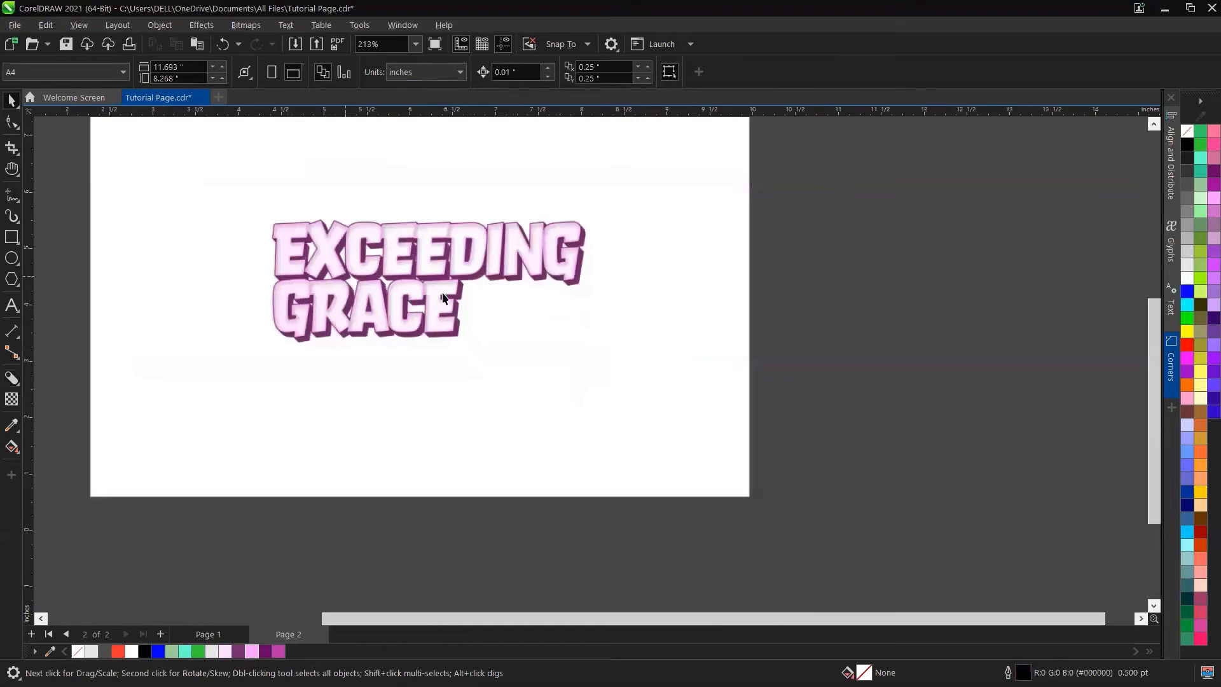
pyautogui.scroll(7, 357, 204)
pyautogui.moveTo(357, 202); pyautogui.dragTo(502, 290)
pyautogui.moveTo(586, 255); pyautogui.dragTo(840, 169)
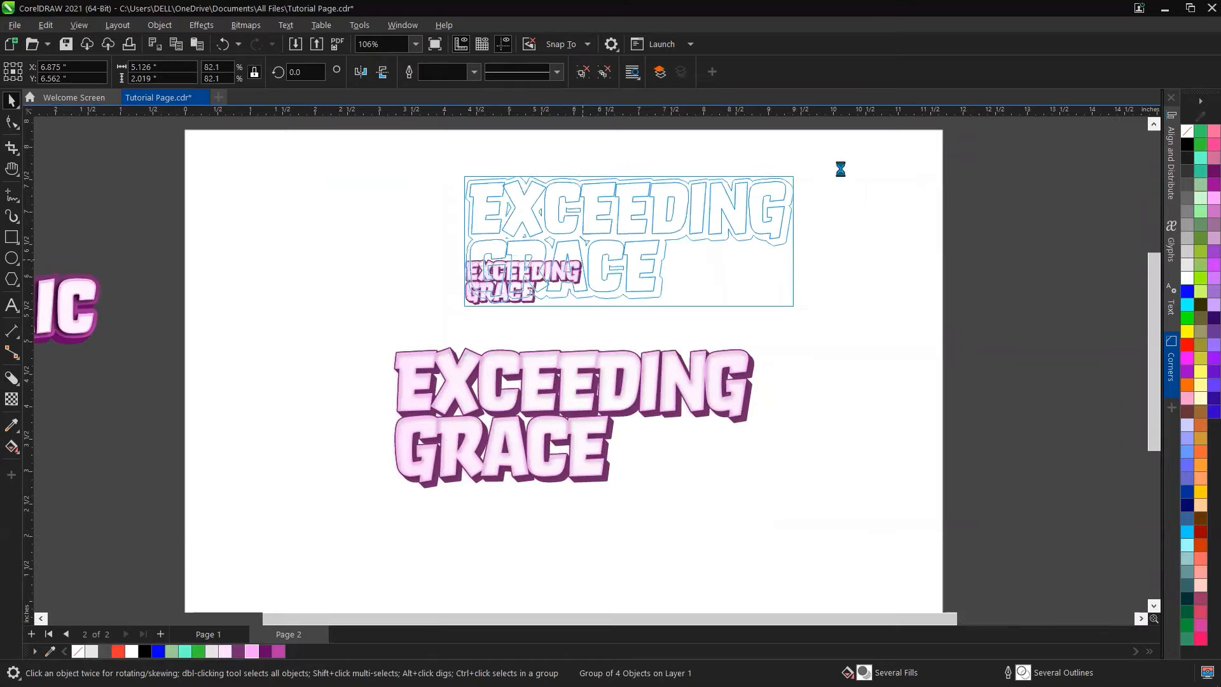
pyautogui.moveTo(688, 217); pyautogui.dragTo(603, 318)
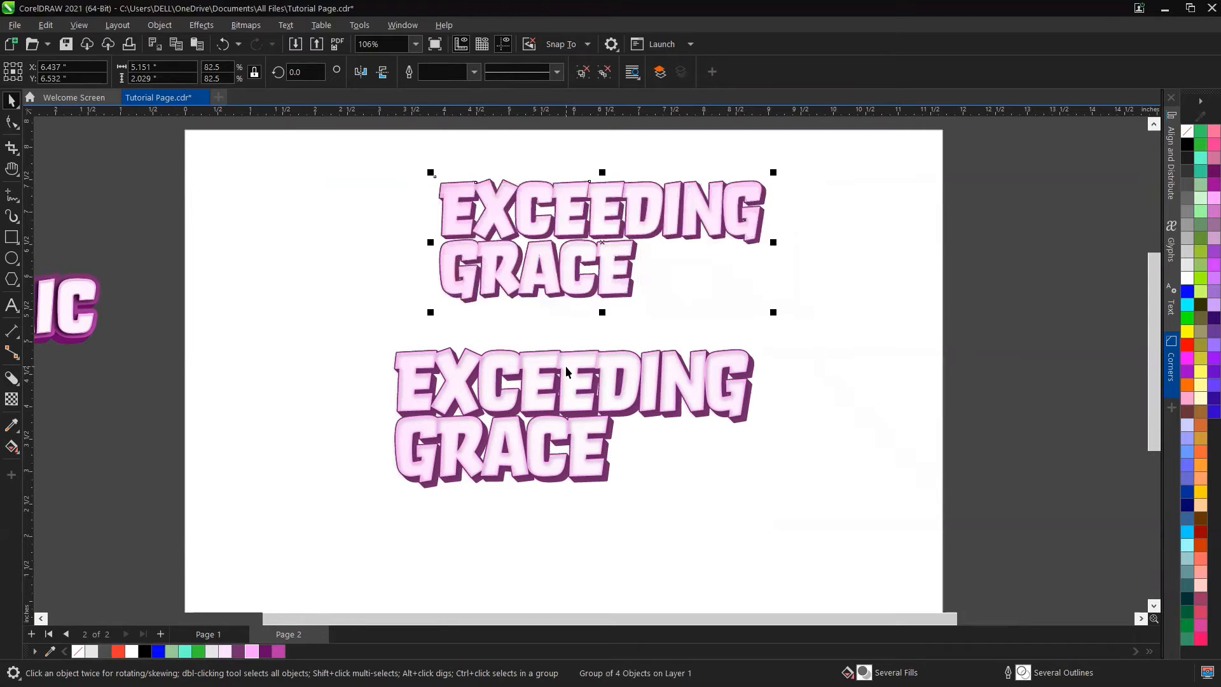
# Step: Scale down the lower EXCEEDING GRACE copy and move it up under the first one
pyautogui.click(566, 365)
pyautogui.scroll(3, 634, 402)
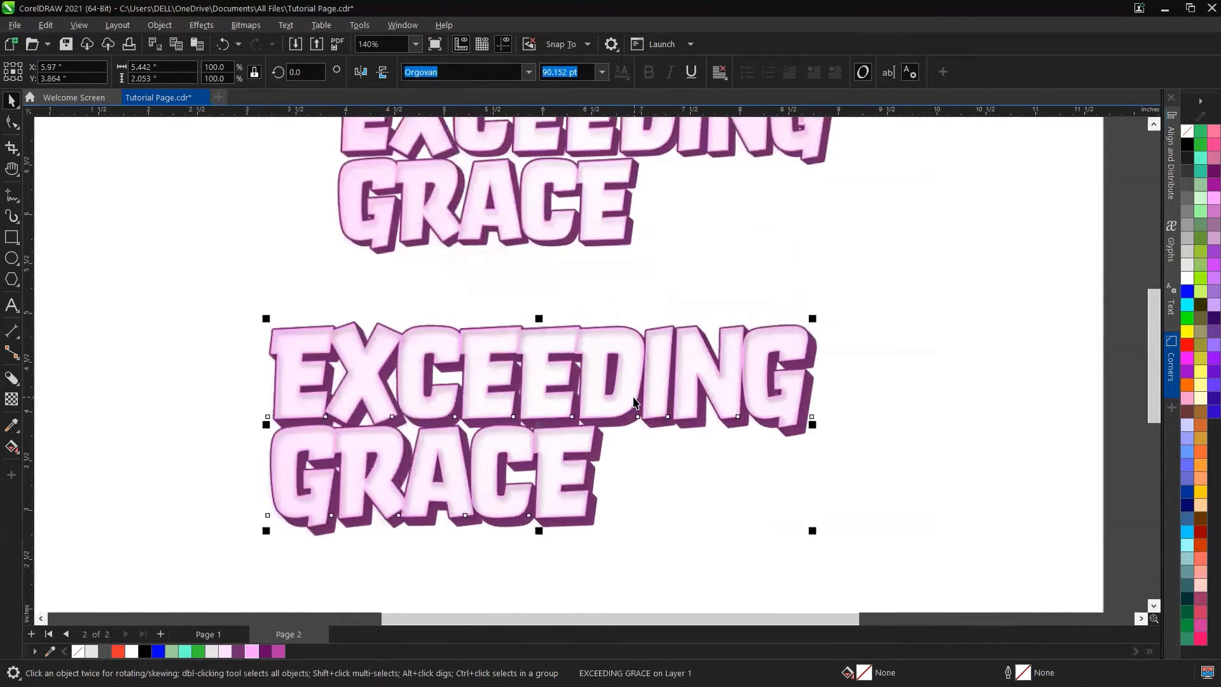
pyautogui.scroll(-2, 634, 402)
pyautogui.scroll(-2, 634, 402)
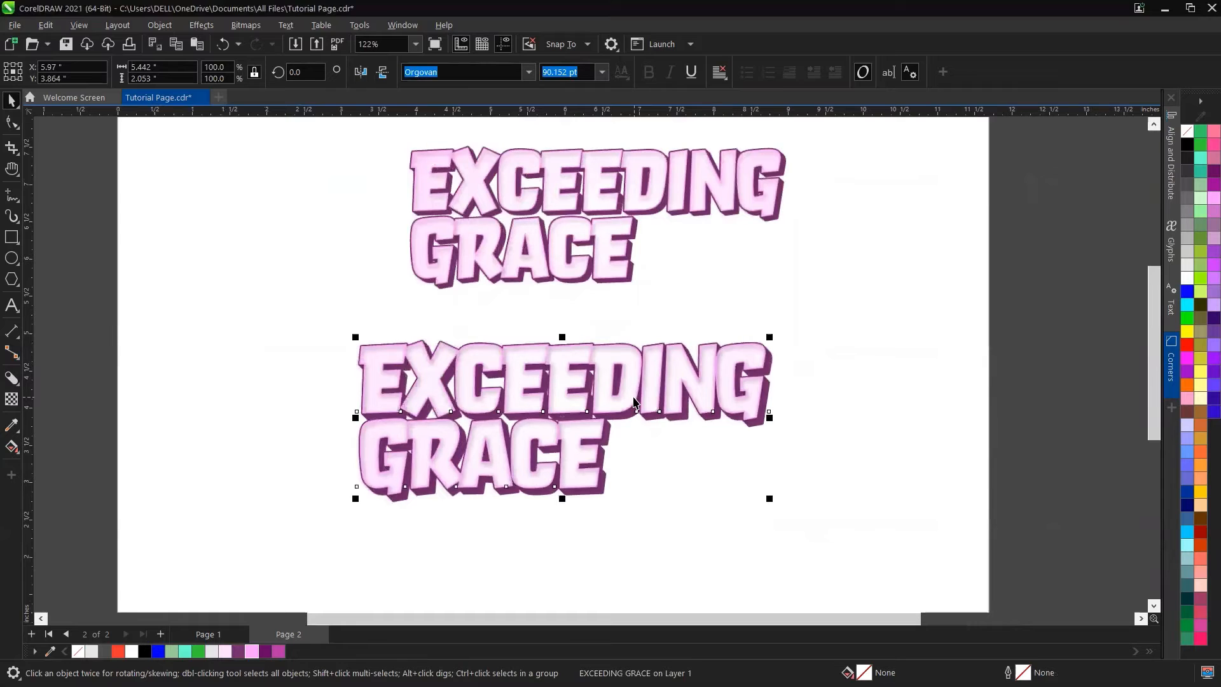
pyautogui.click(794, 337)
pyautogui.moveTo(285, 532); pyautogui.dragTo(285, 532)
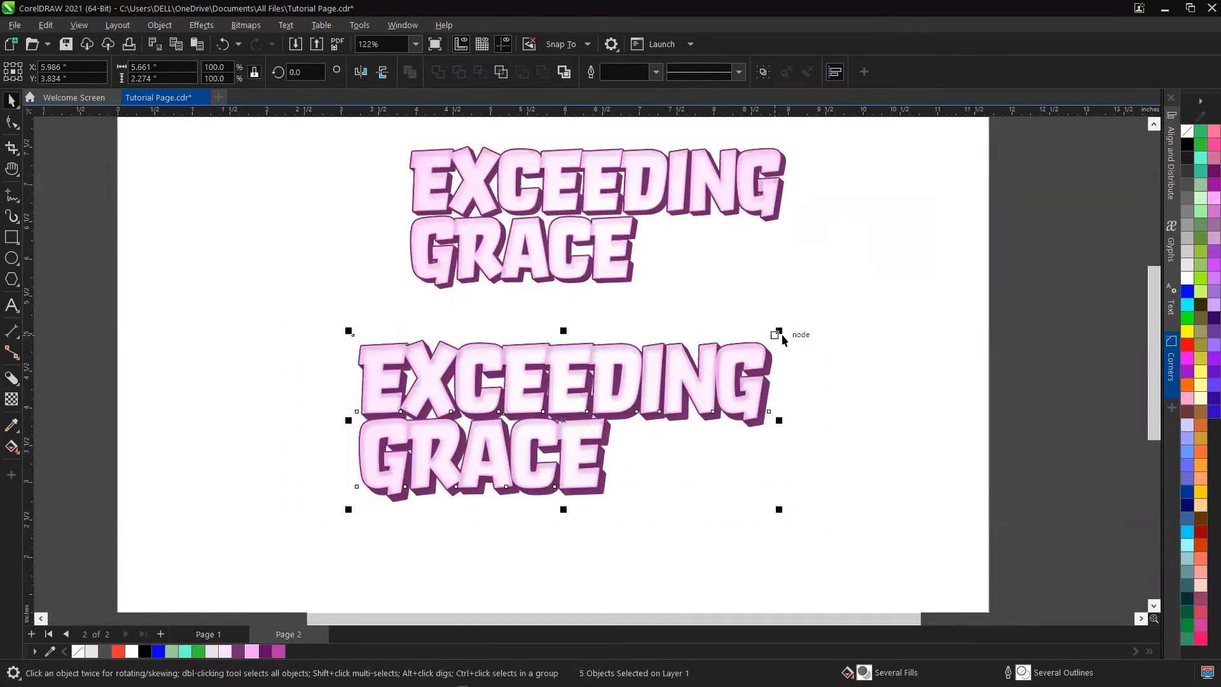
pyautogui.moveTo(780, 333); pyautogui.dragTo(667, 379)
pyautogui.moveTo(512, 423); pyautogui.dragTo(603, 367)
# Step: Select the stray leftover object beside the lower copy and delete it
pyautogui.click(281, 282)
pyautogui.click(300, 376)
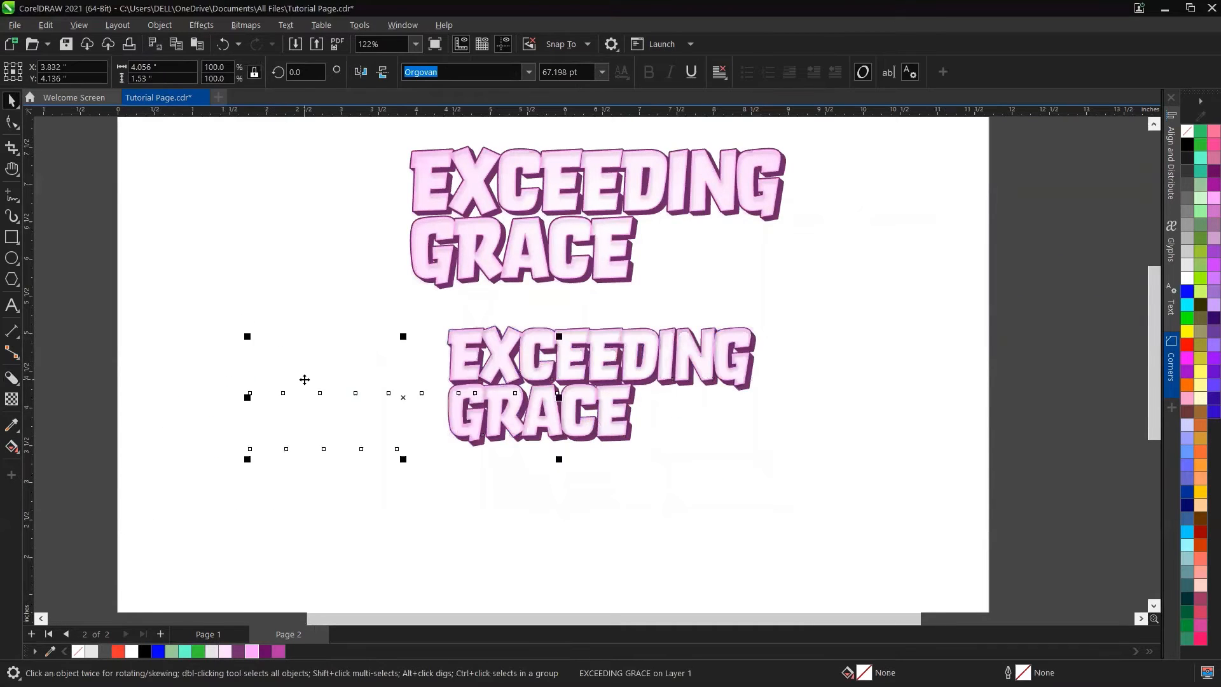
pyautogui.press('Delete')
pyautogui.moveTo(852, 493); pyautogui.dragTo(852, 494)
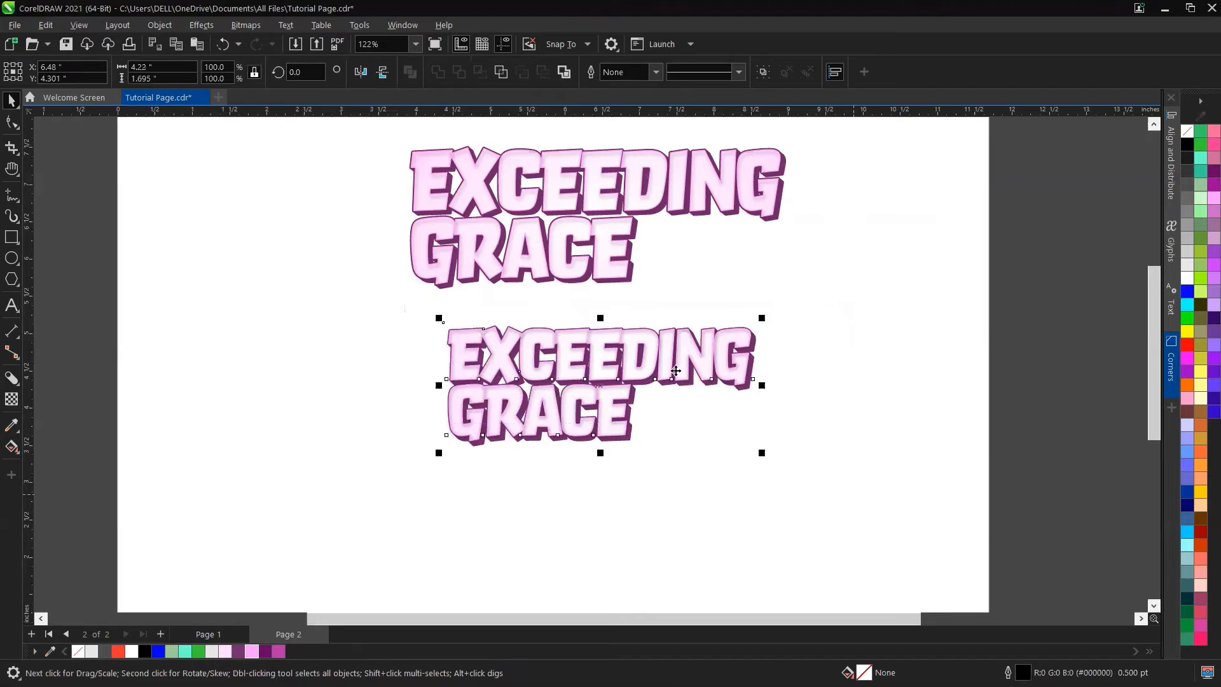
# Step: Select both EXCEEDING GRACE versions and move them off the page to the right
pyautogui.moveTo(757, 325)
pyautogui.mouseDown()
pyautogui.moveTo(716, 328)
pyautogui.moveTo(763, 313)
pyautogui.mouseUp()
pyautogui.scroll(1, 674, 311)
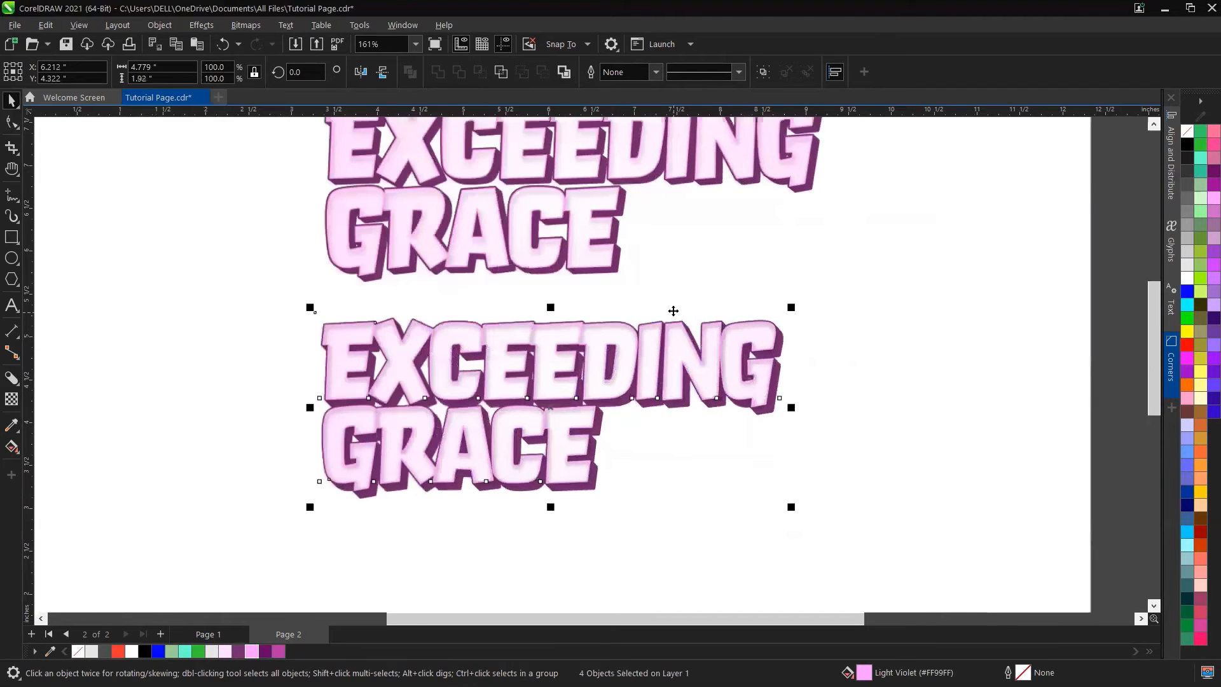
pyautogui.scroll(1, 585, 353)
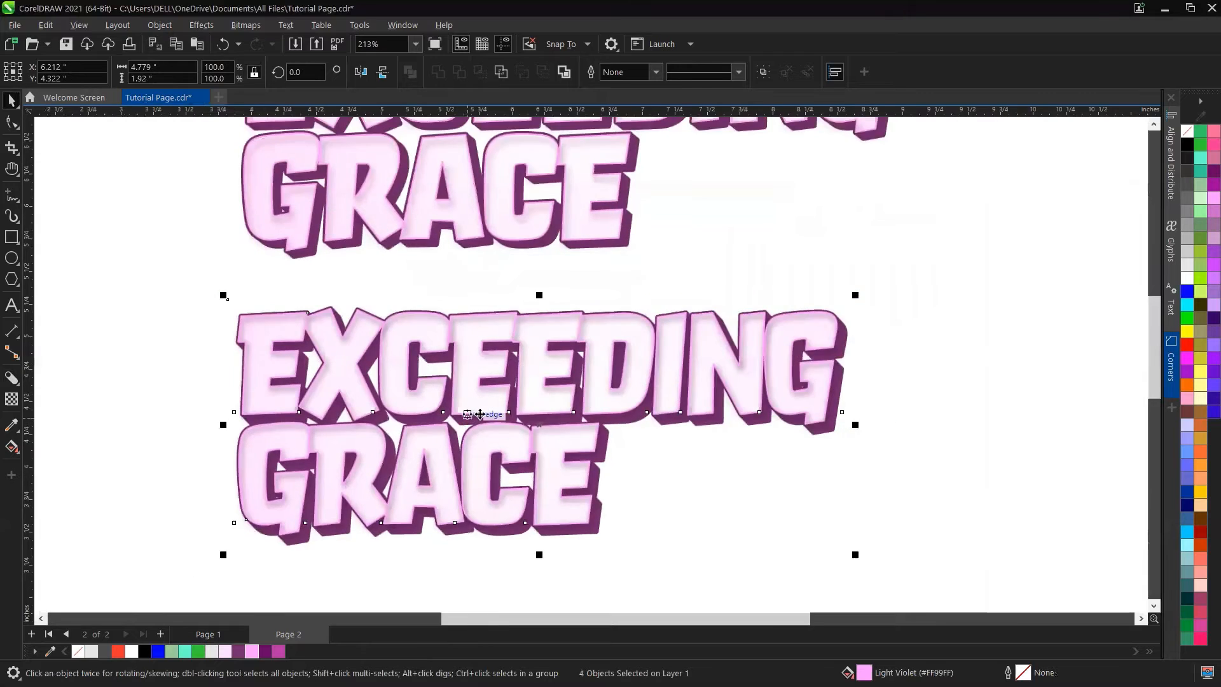
pyautogui.scroll(-4, 480, 414)
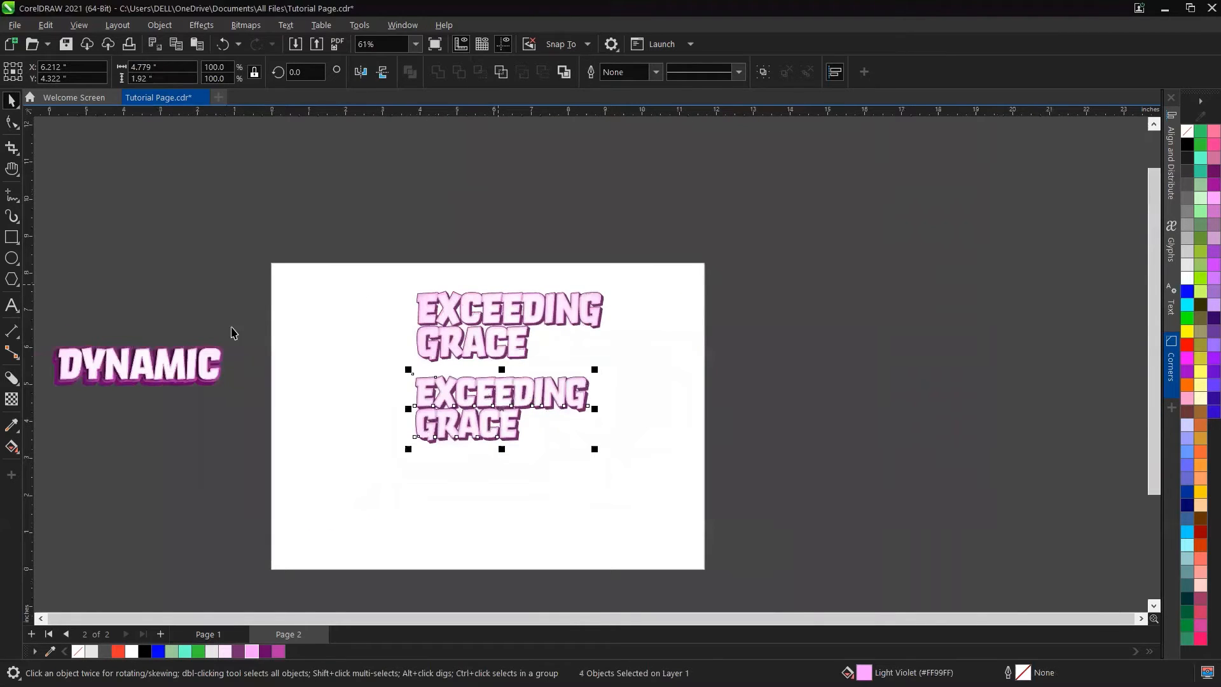
pyautogui.click(670, 274)
pyautogui.moveTo(686, 237); pyautogui.dragTo(341, 490)
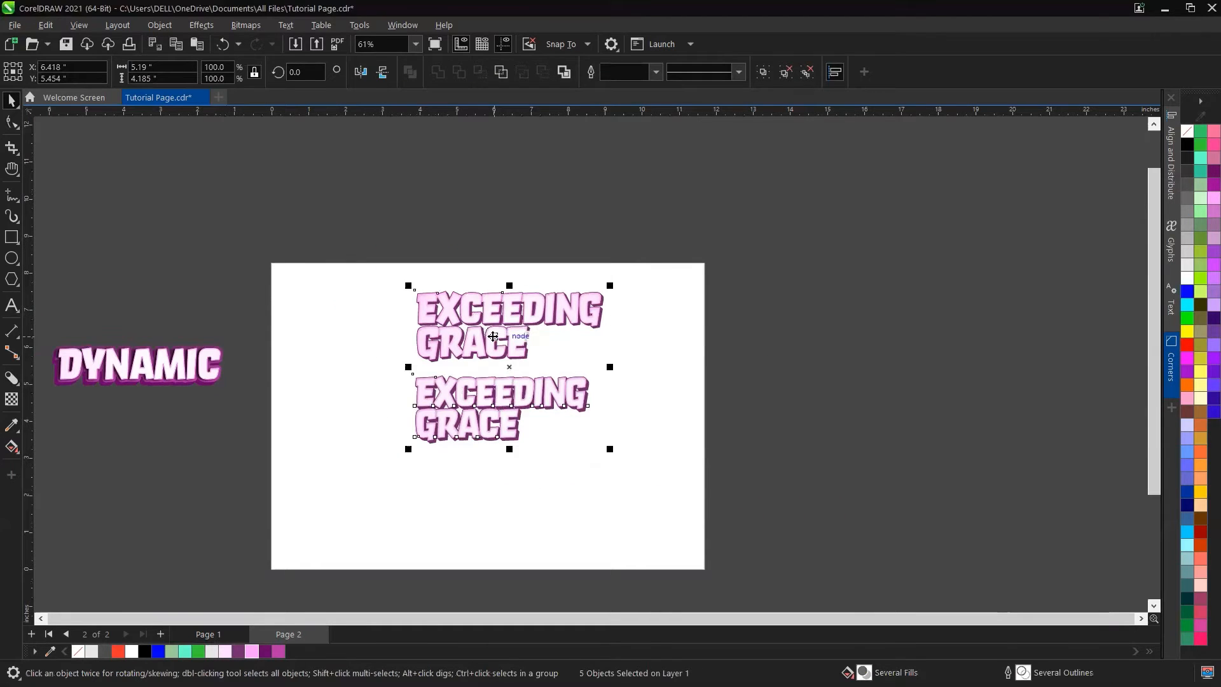
pyautogui.moveTo(516, 332); pyautogui.dragTo(633, 331)
# Step: Move the DYNAMIC sample from off the page onto the page's upper area
pyautogui.click(119, 368)
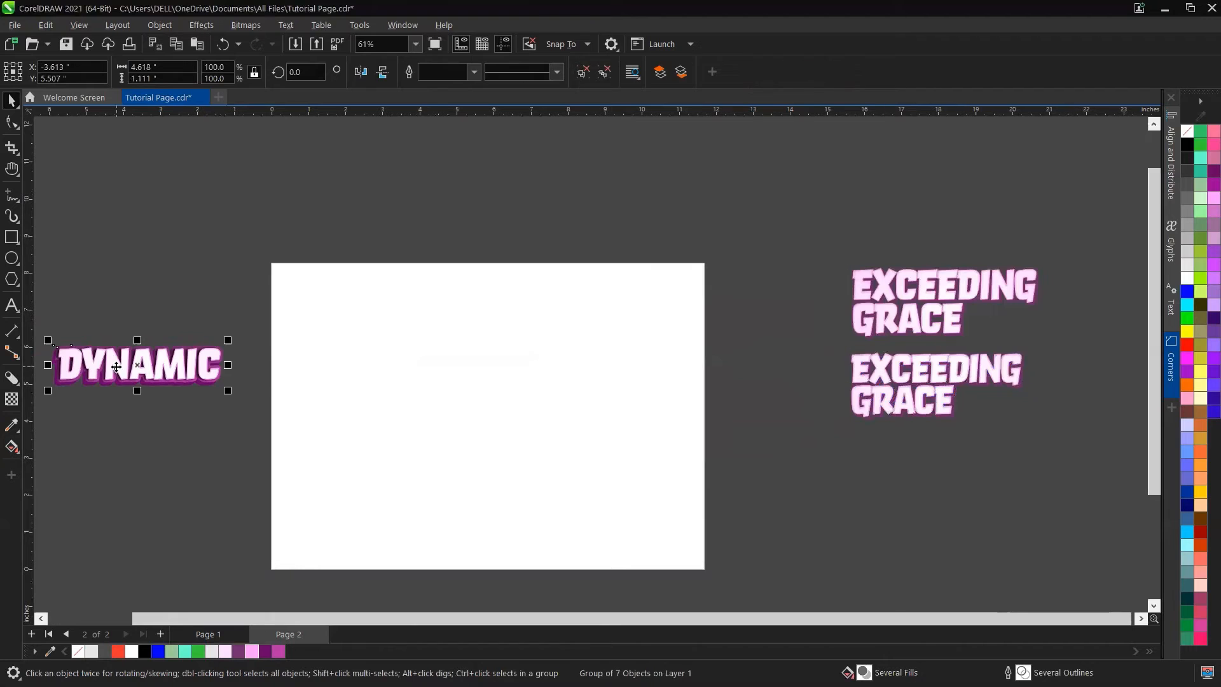
pyautogui.moveTo(117, 367); pyautogui.dragTo(450, 357)
pyautogui.scroll(5, 453, 370)
pyautogui.scroll(3, 452, 370)
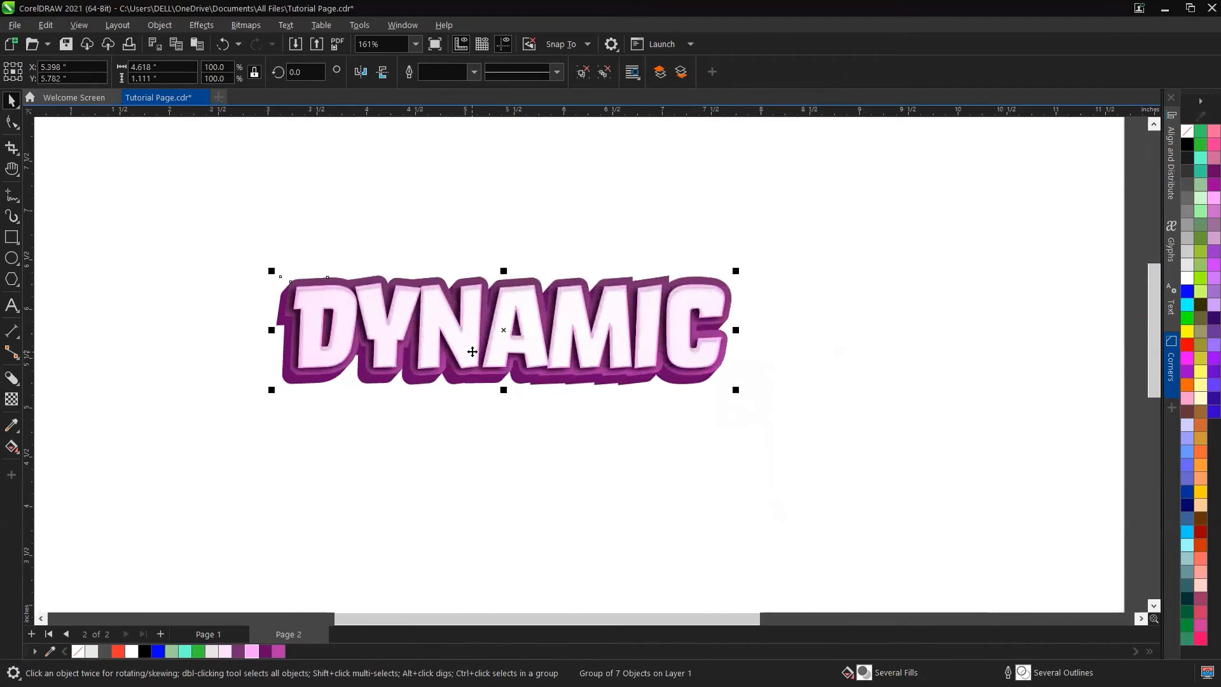
pyautogui.scroll(-2, 490, 351)
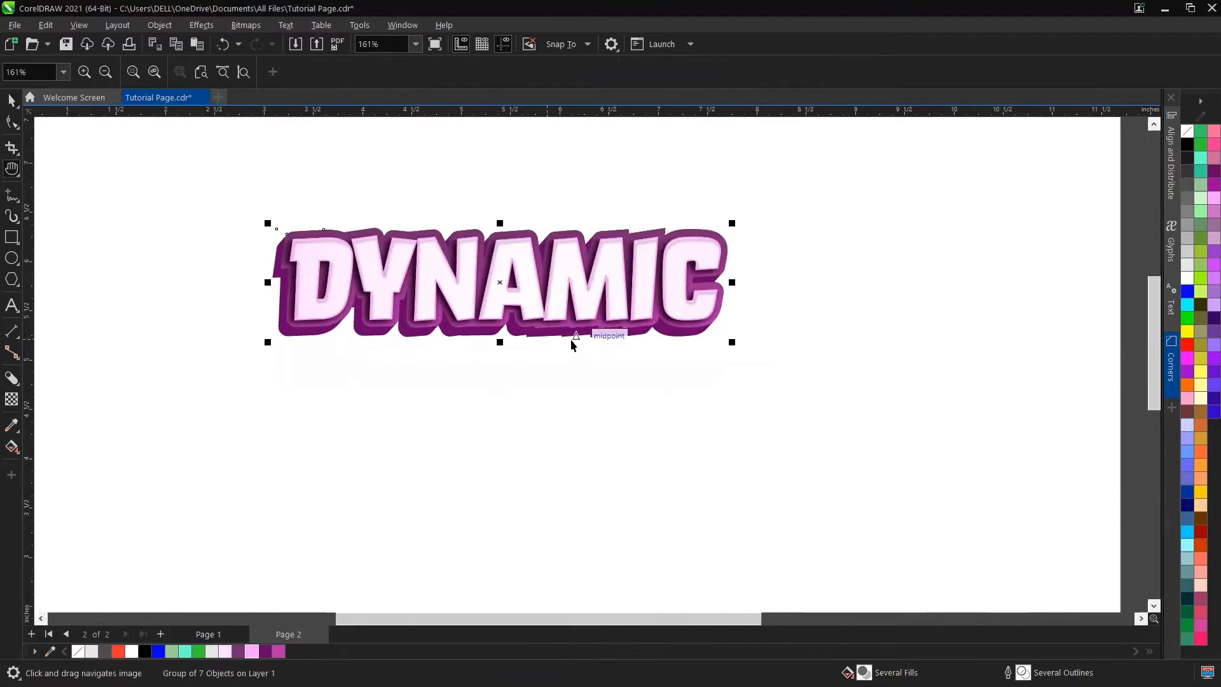
pyautogui.scroll(-2, 506, 341)
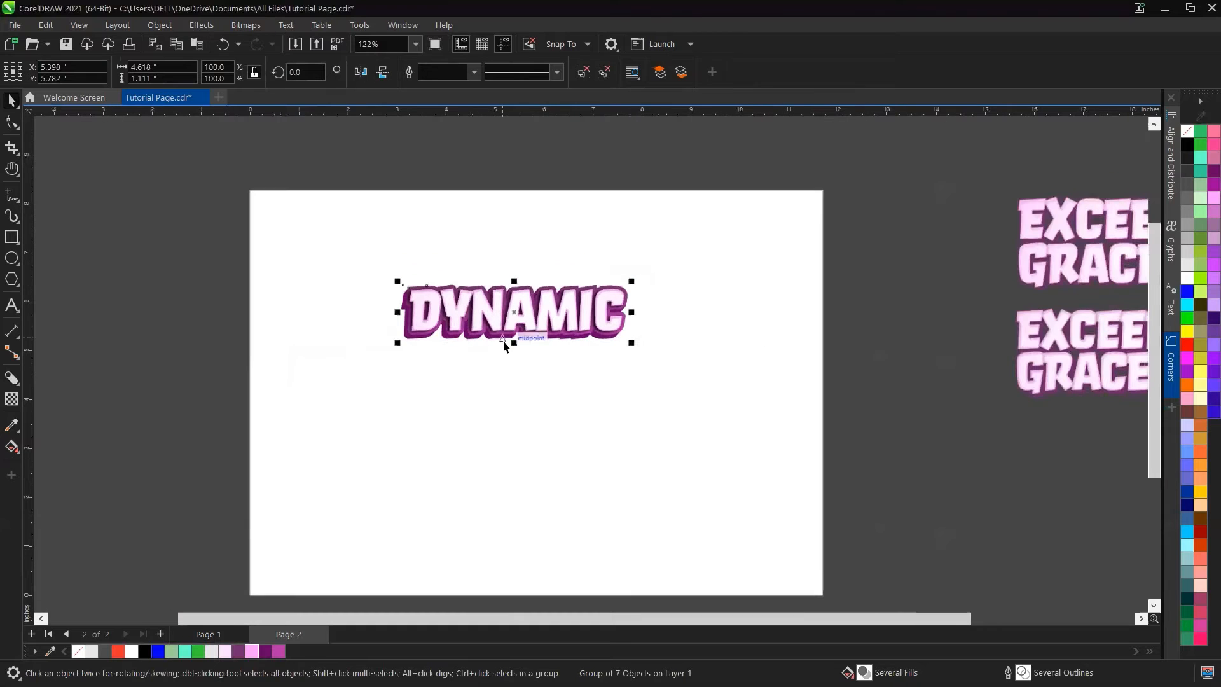
pyautogui.scroll(-3, 1062, 337)
pyautogui.scroll(4, 895, 368)
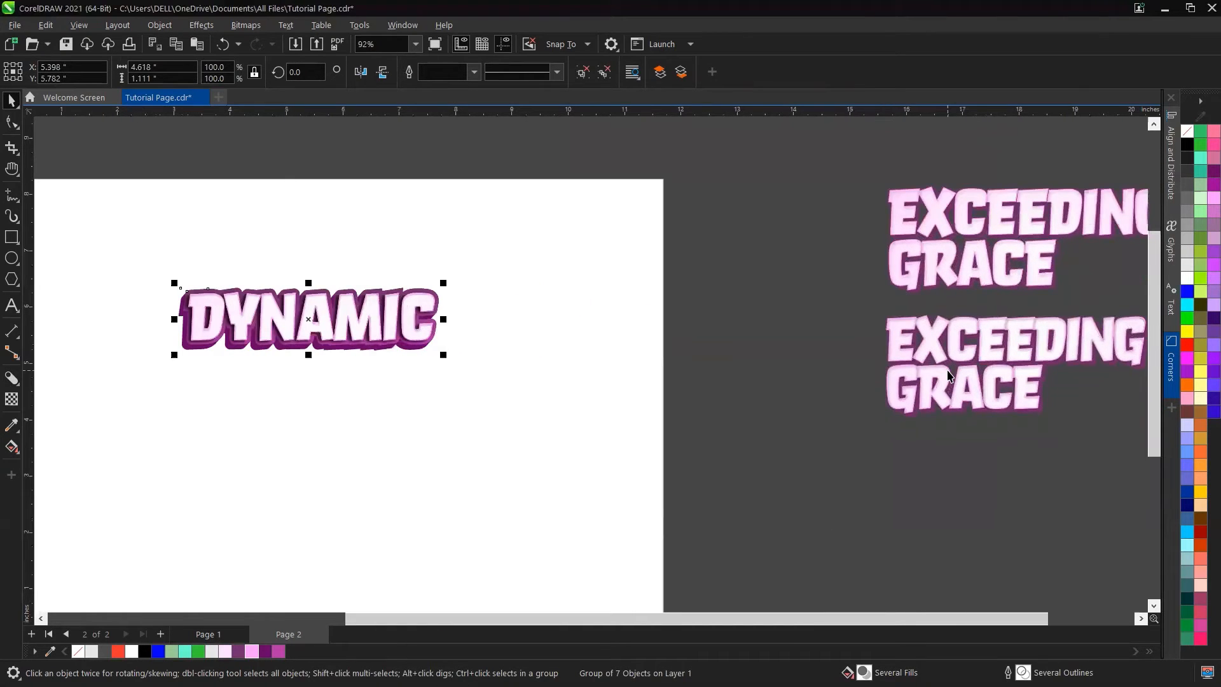
pyautogui.scroll(3, 447, 348)
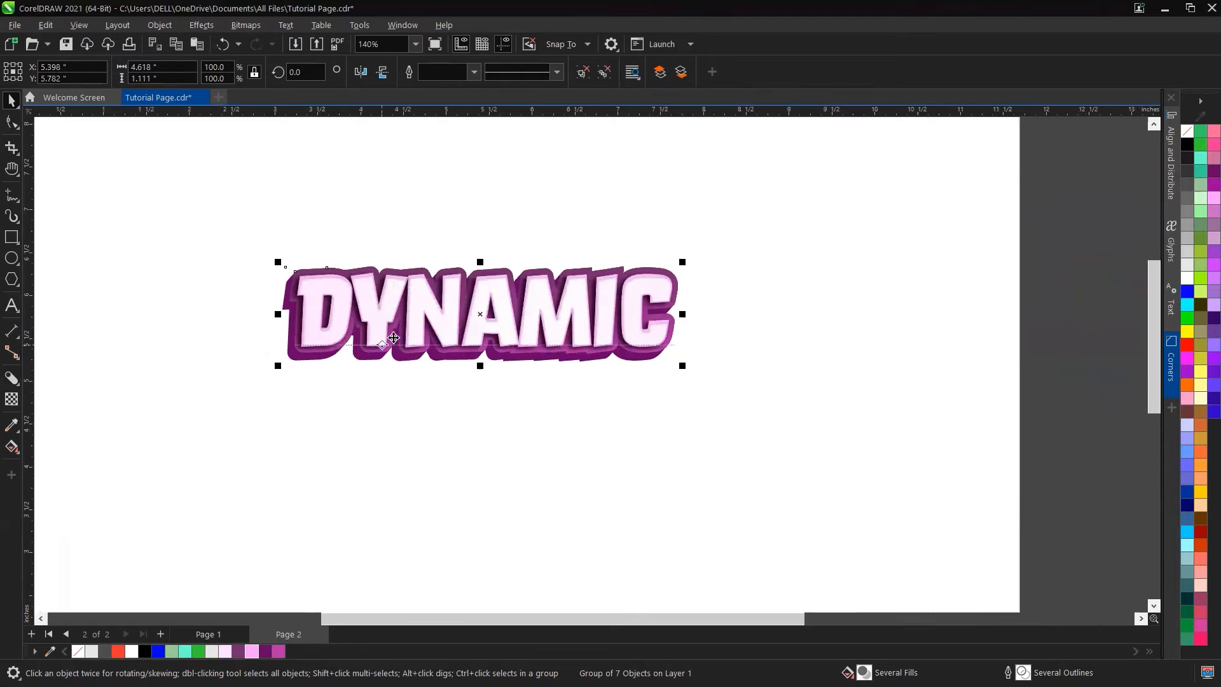
pyautogui.scroll(-2, 447, 348)
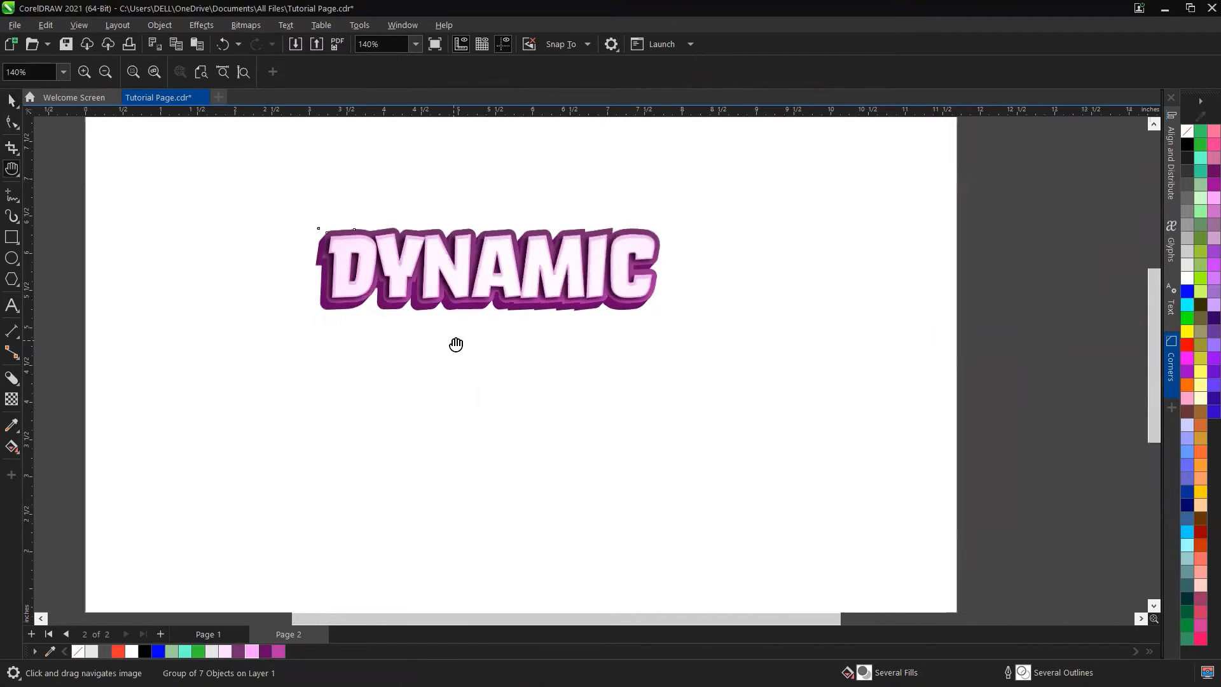
# Step: Create a new artistic text object reading DYNAMIC below the sample
pyautogui.click(11, 306)
pyautogui.click(383, 433)
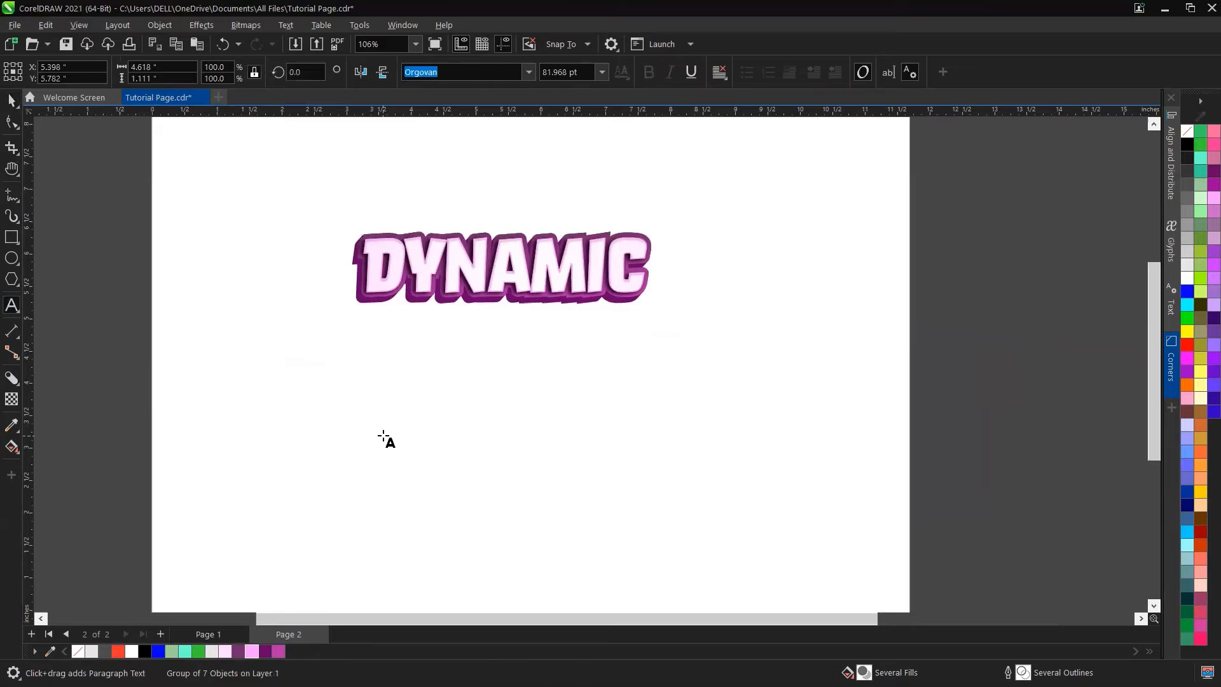
pyautogui.write('D')
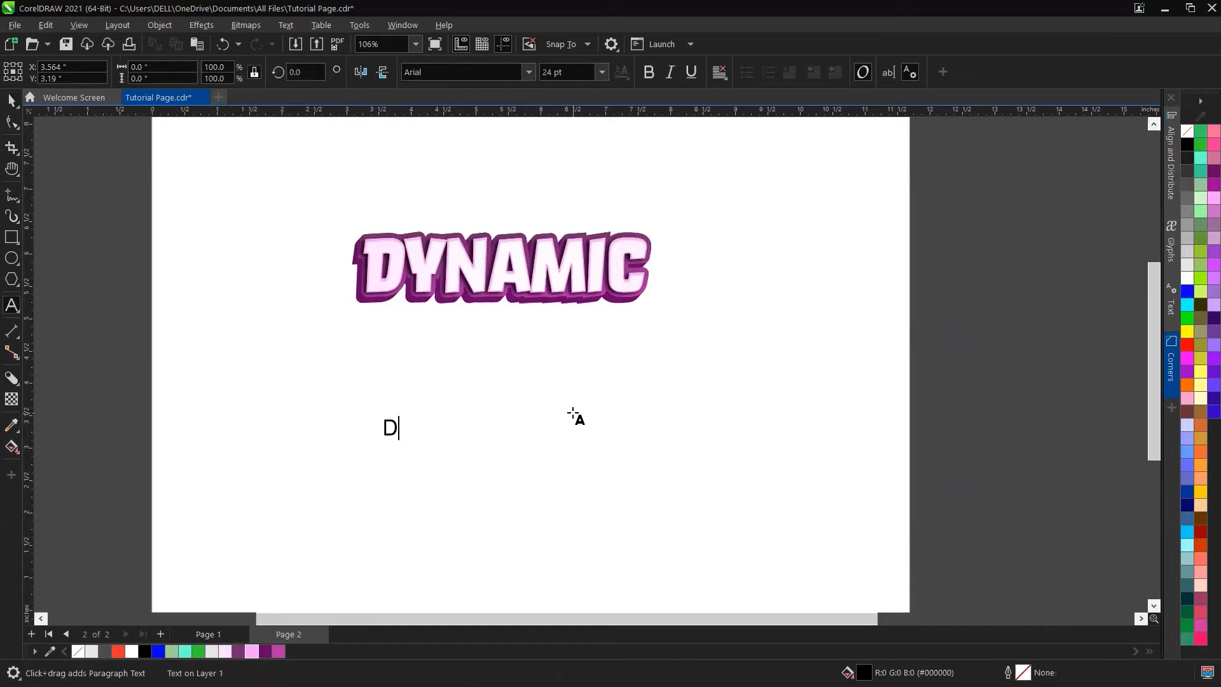
pyautogui.write('YNAMIC')
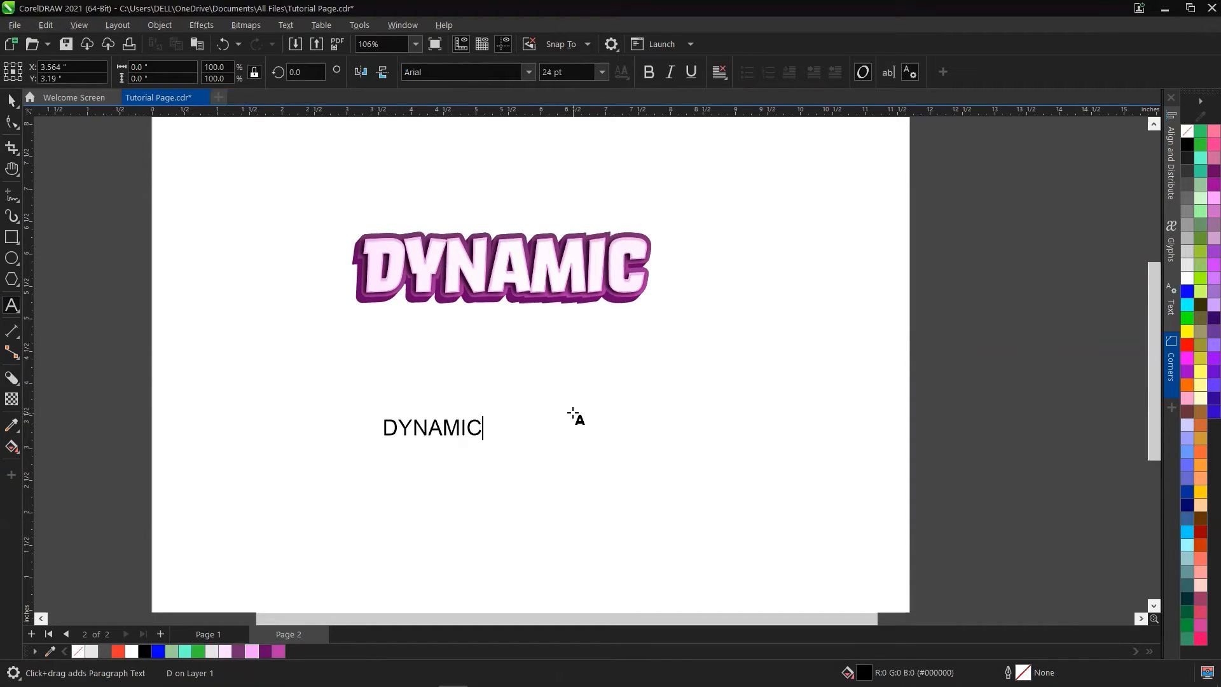
pyautogui.hotkey('ctrl', 'space')
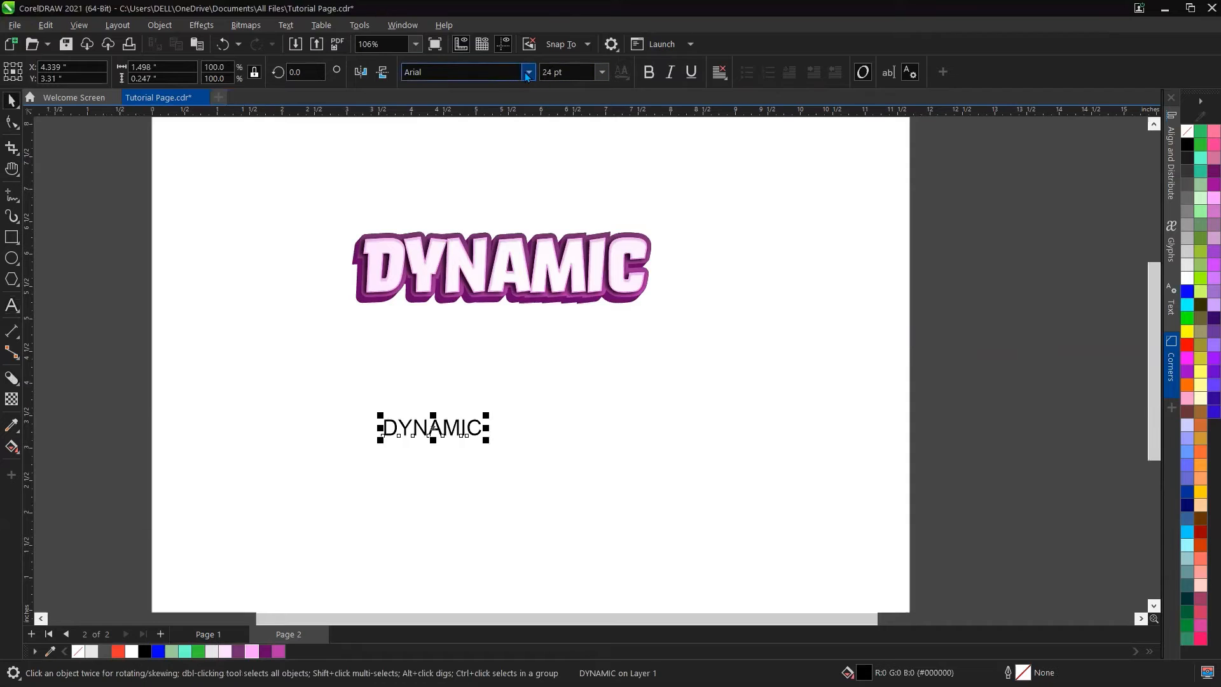
# Step: Set the new text's font to Orgovan and enlarge it to about 4.46 in wide
pyautogui.click(483, 72)
pyautogui.click(463, 115)
pyautogui.scroll(3, 433, 449)
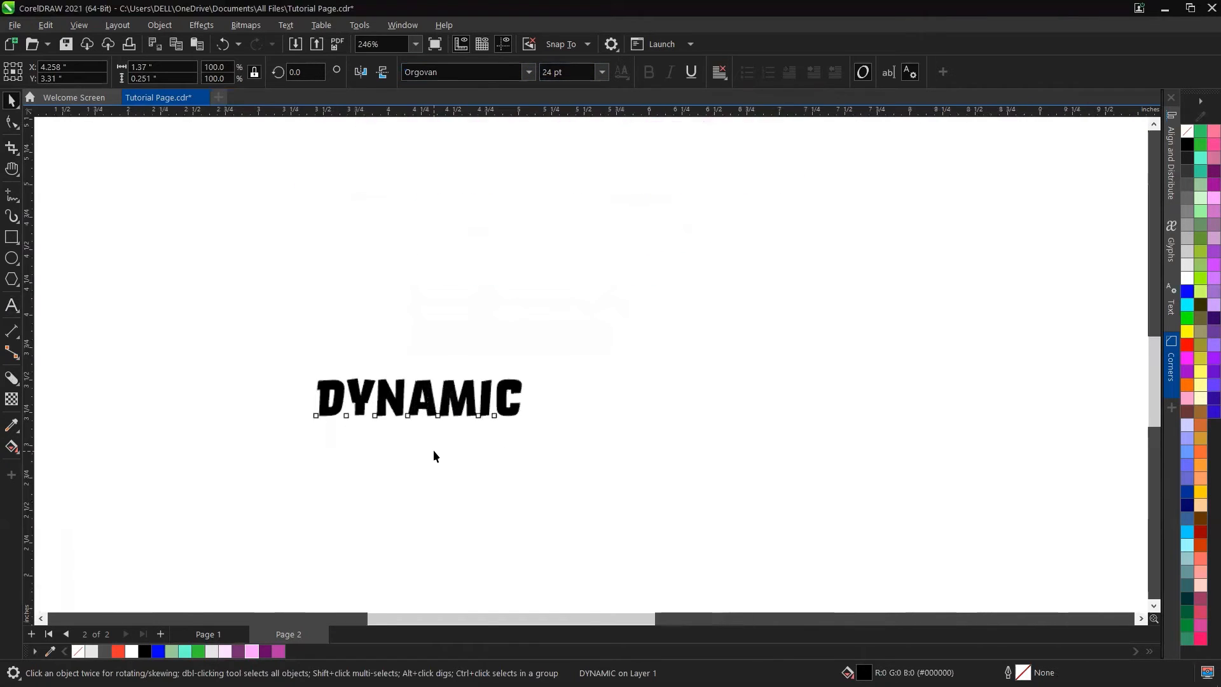
pyautogui.click(8, 124)
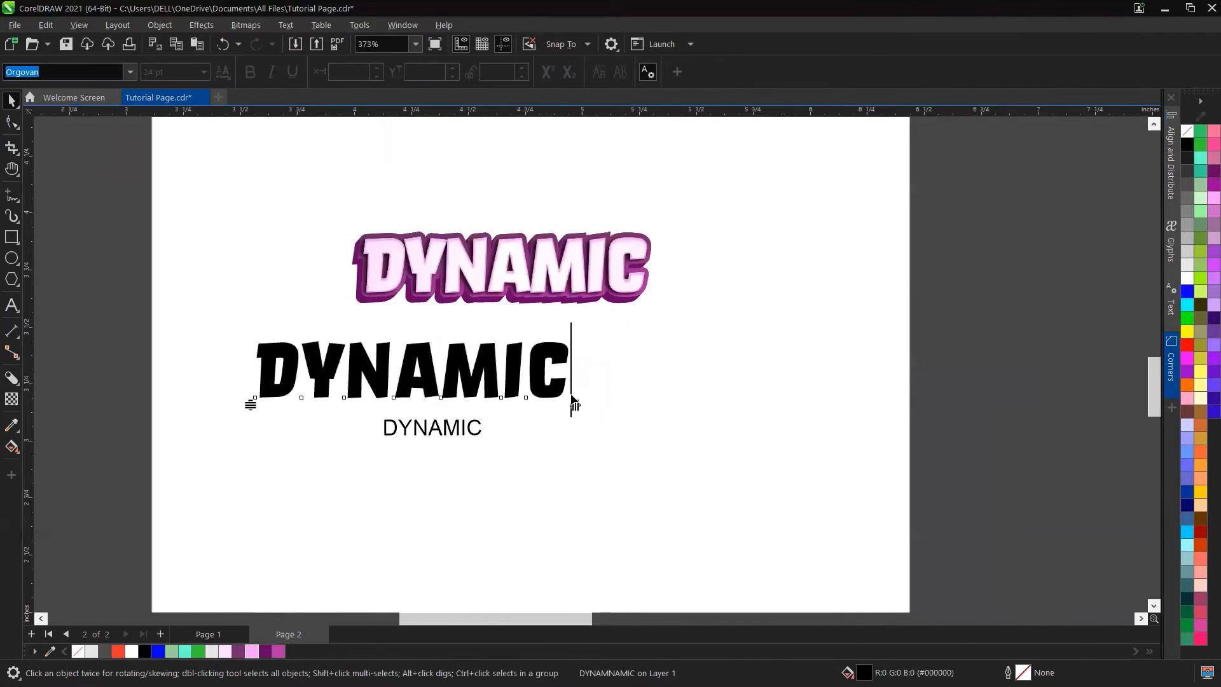
pyautogui.moveTo(575, 406); pyautogui.dragTo(819, 469)
# Step: Position the new DYNAMIC text centred under the sample
pyautogui.press('space')
pyautogui.scroll(-1, 530, 419)
pyautogui.moveTo(782, 423); pyautogui.dragTo(761, 357)
pyautogui.scroll(-1, 732, 375)
pyautogui.press('h')
pyautogui.scroll(-1, 695, 382)
pyautogui.press('space')
pyautogui.scroll(1, 761, 357)
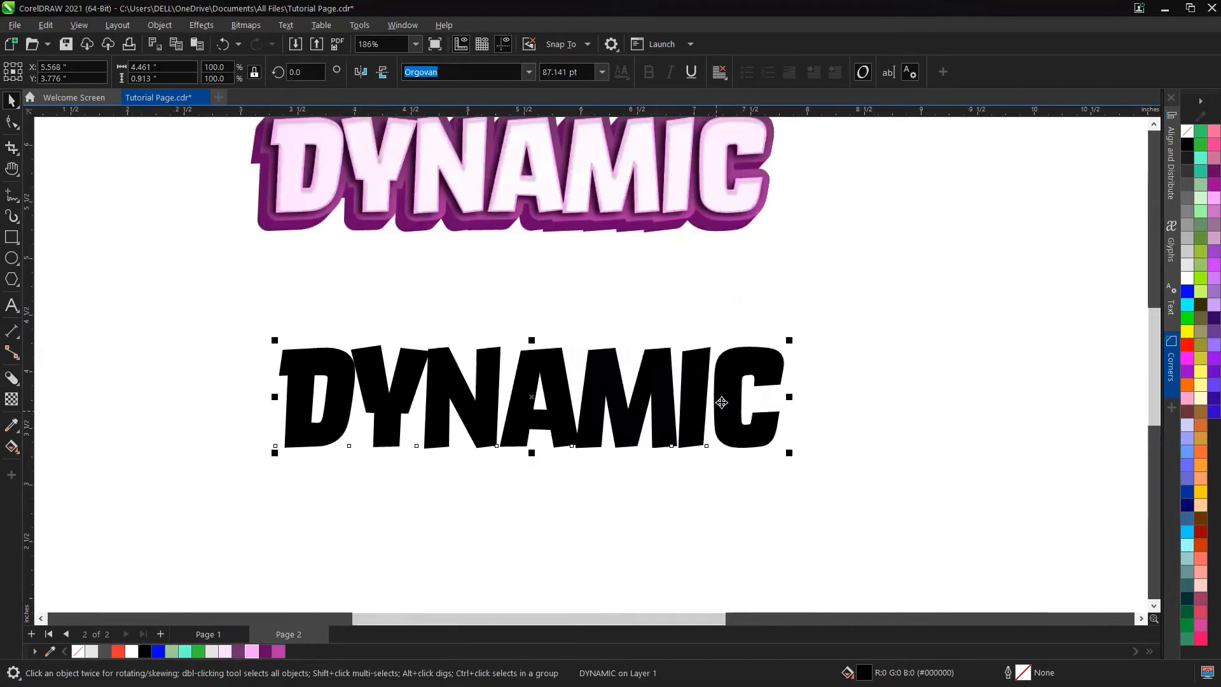
pyautogui.scroll(-1, 725, 400)
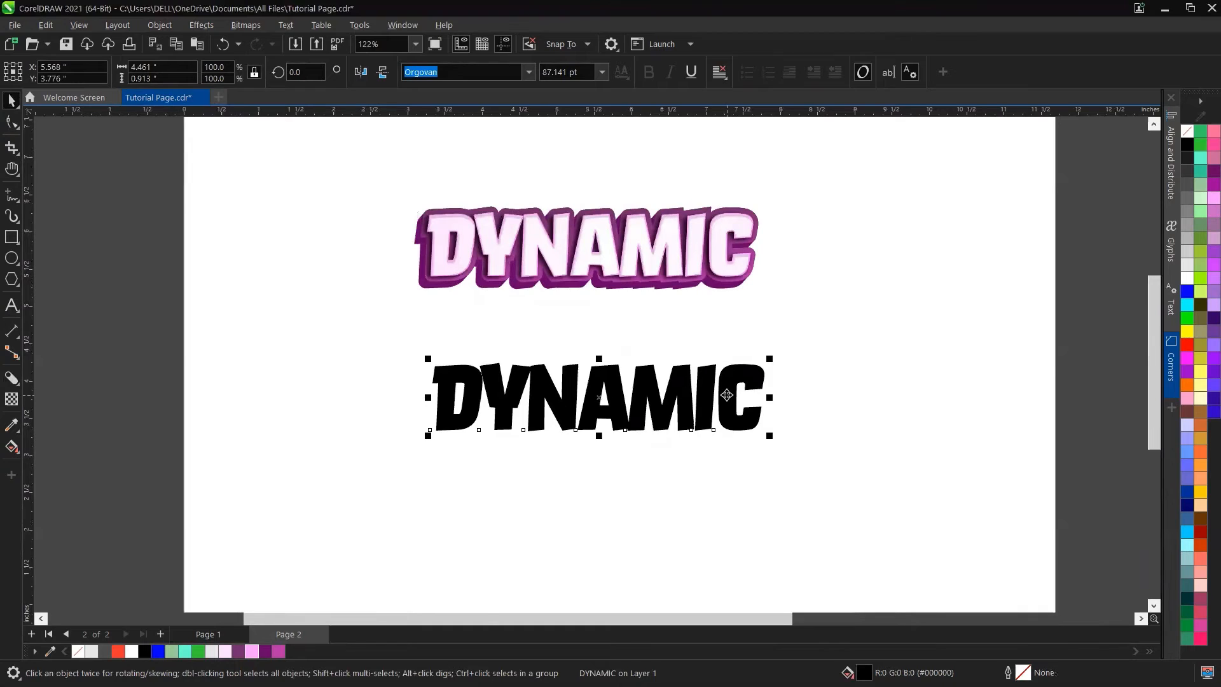
pyautogui.moveTo(727, 395); pyautogui.dragTo(720, 394)
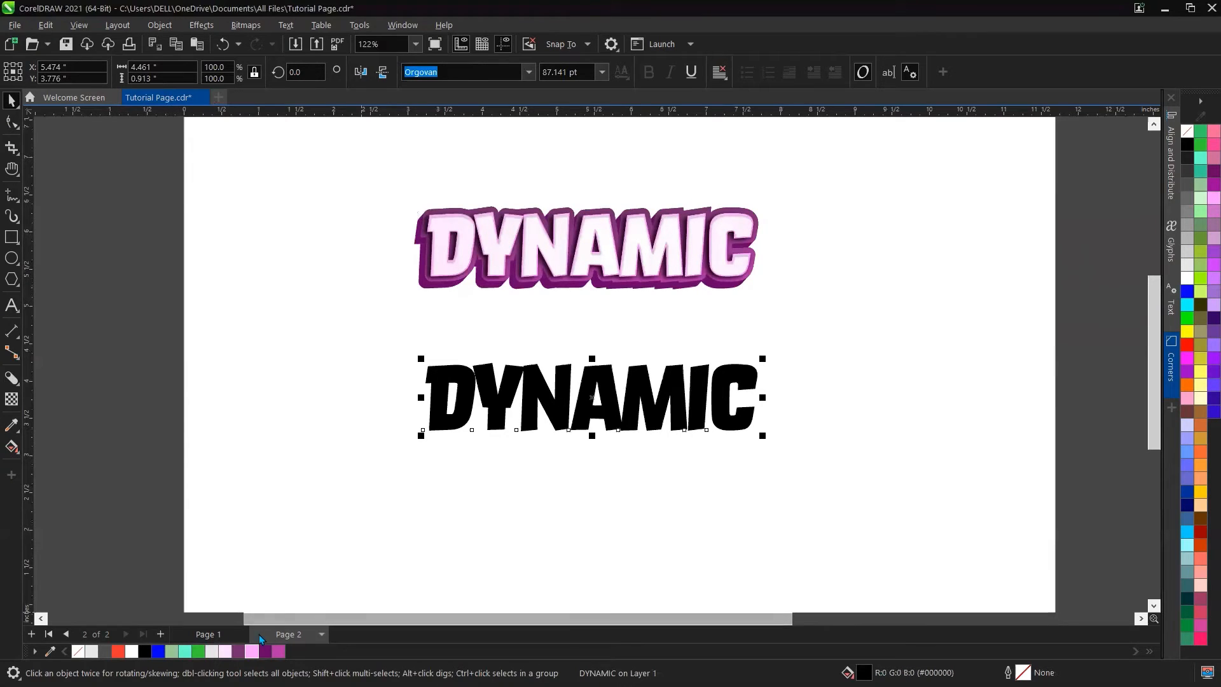
# Step: Fill the new text with light pink and change it to an elliptical fountain fill
pyautogui.click(226, 651)
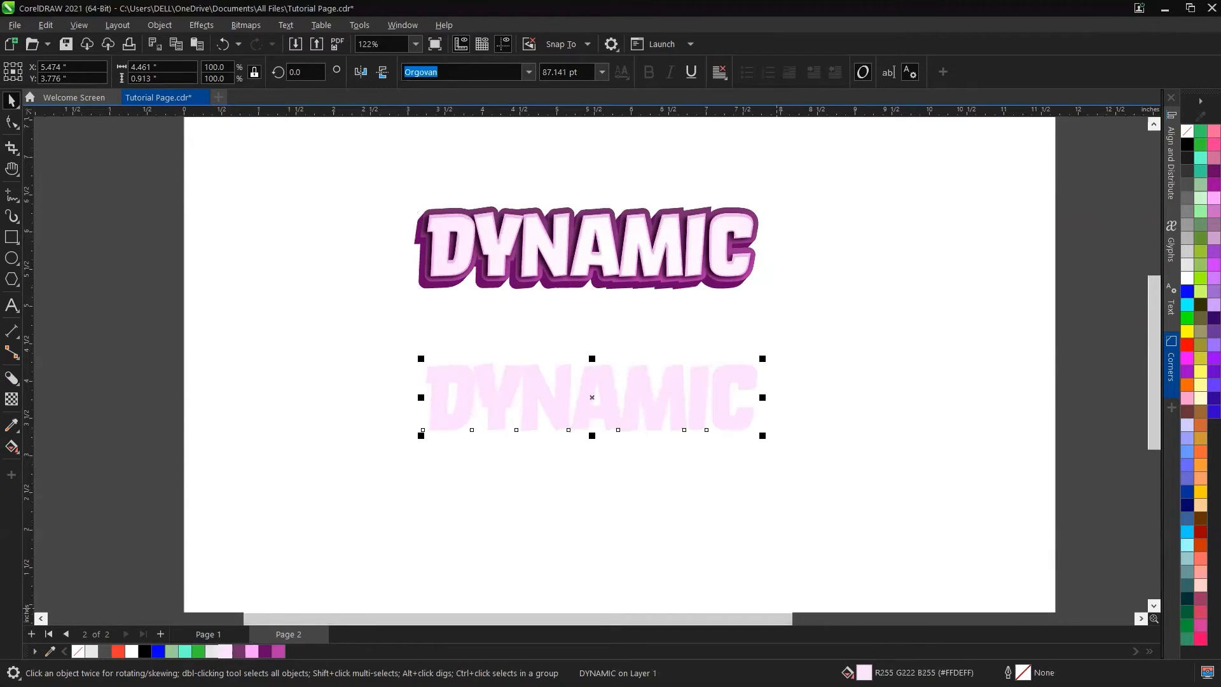
pyautogui.hotkey('shift', 'F11')
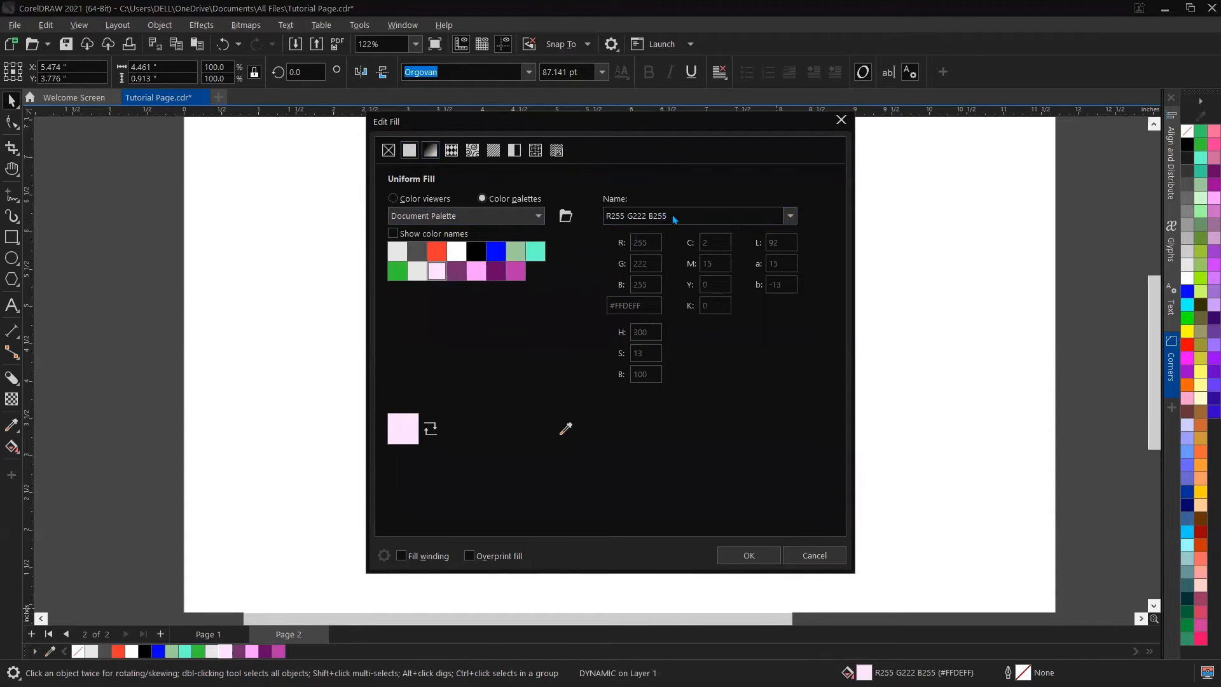
pyautogui.click(430, 150)
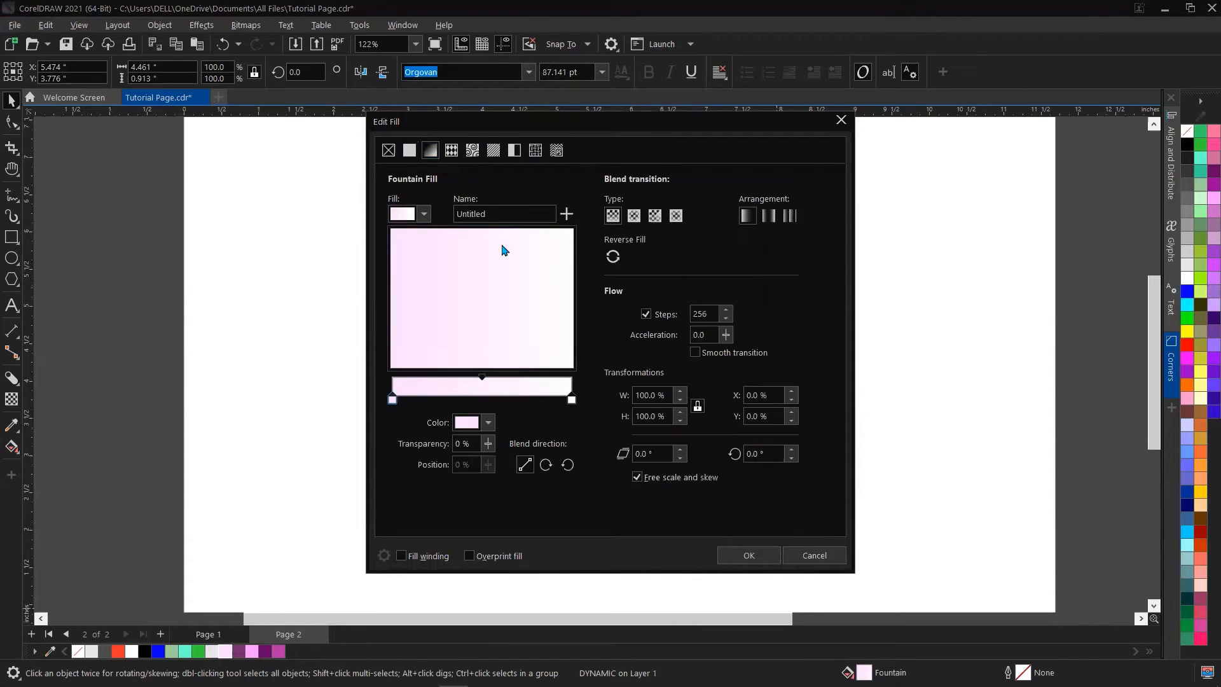
pyautogui.click(634, 216)
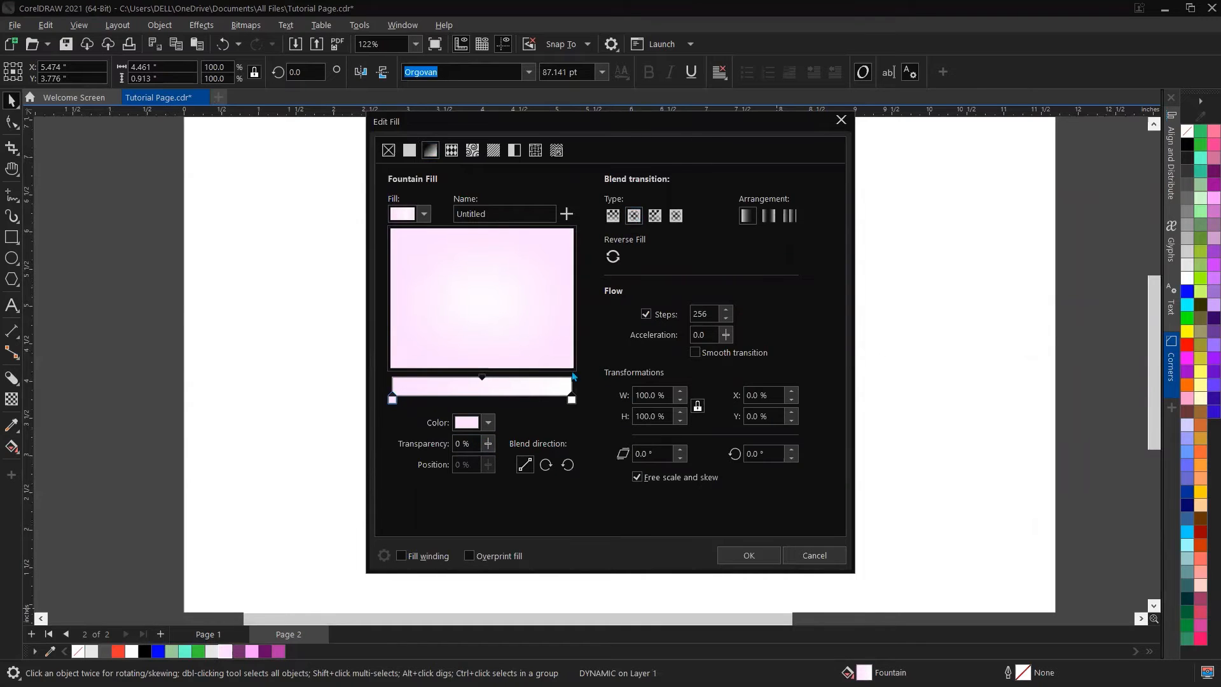
pyautogui.click(760, 550)
# Step: Widen the elliptical gradient across the new text with the Interactive Fill tool
pyautogui.press('g')
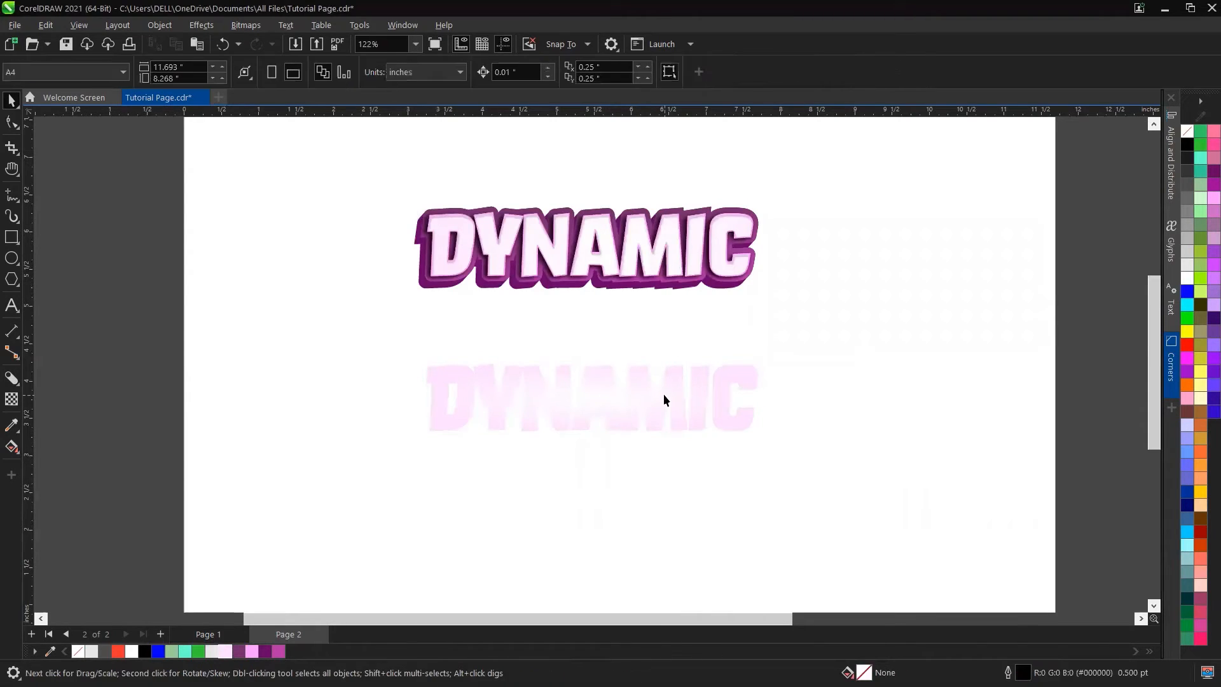
pyautogui.moveTo(590, 328); pyautogui.dragTo(591, 313)
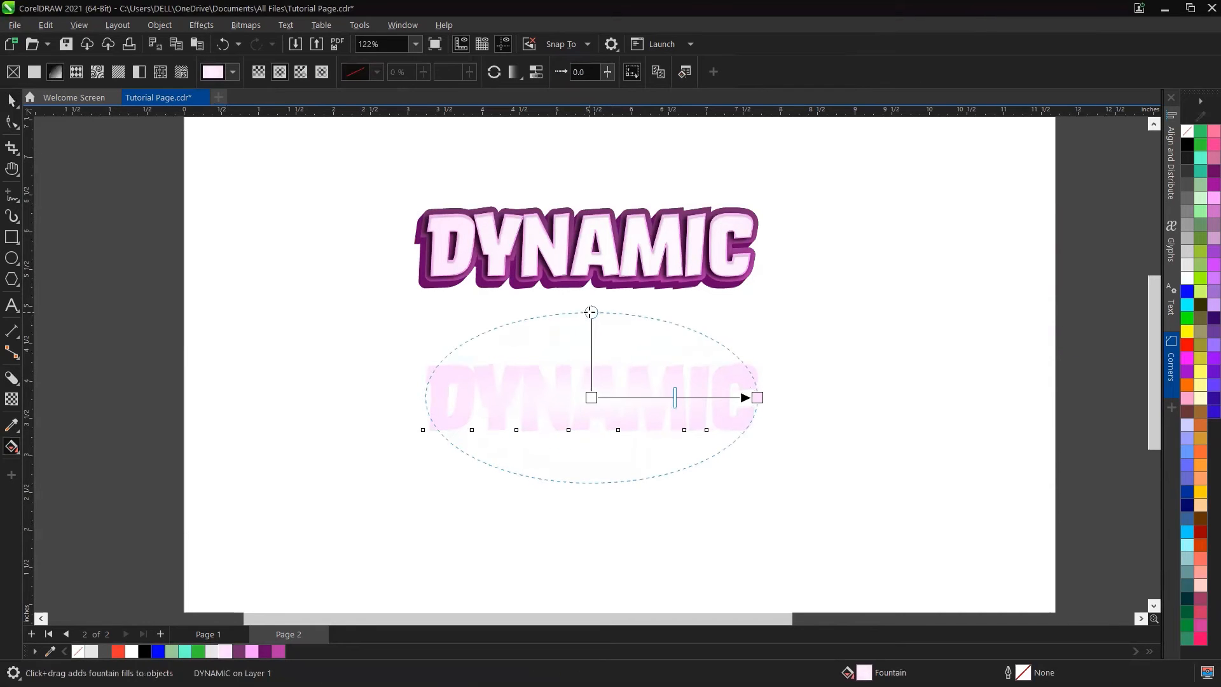
pyautogui.moveTo(757, 398); pyautogui.dragTo(872, 391)
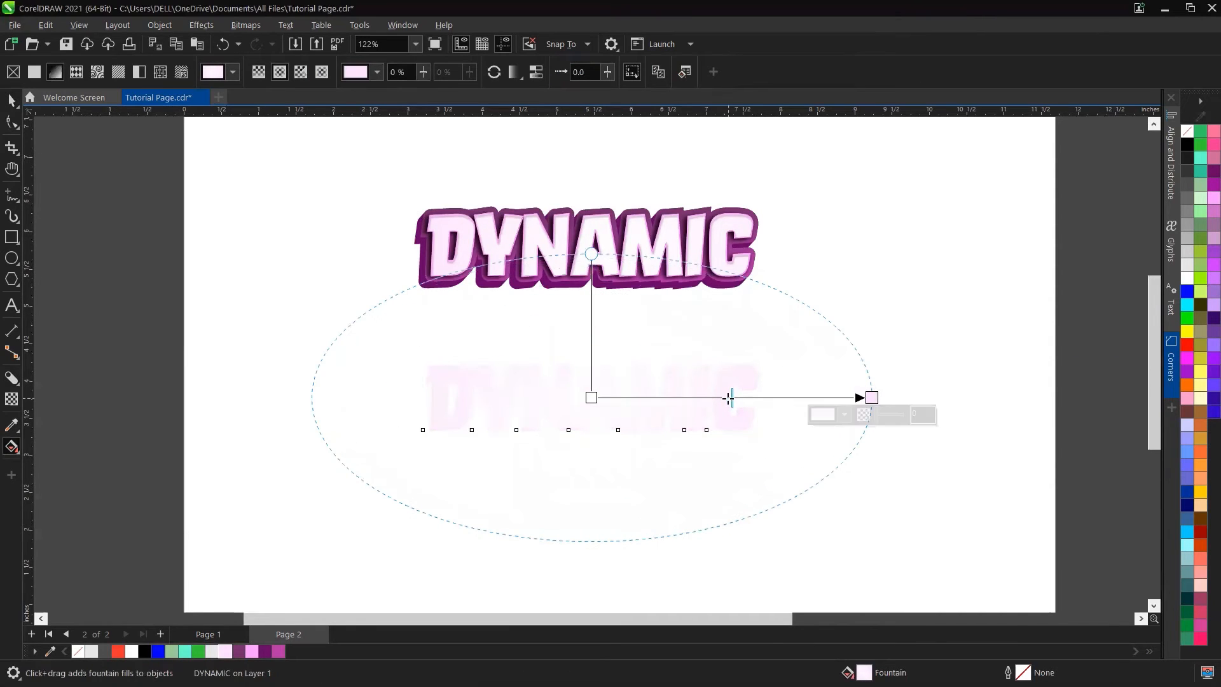
# Step: Fine-tune the elliptical gradient's length handle on the new text and return to the Pick tool
pyautogui.moveTo(767, 396); pyautogui.dragTo(774, 397)
pyautogui.press('space')
pyautogui.click(888, 316)
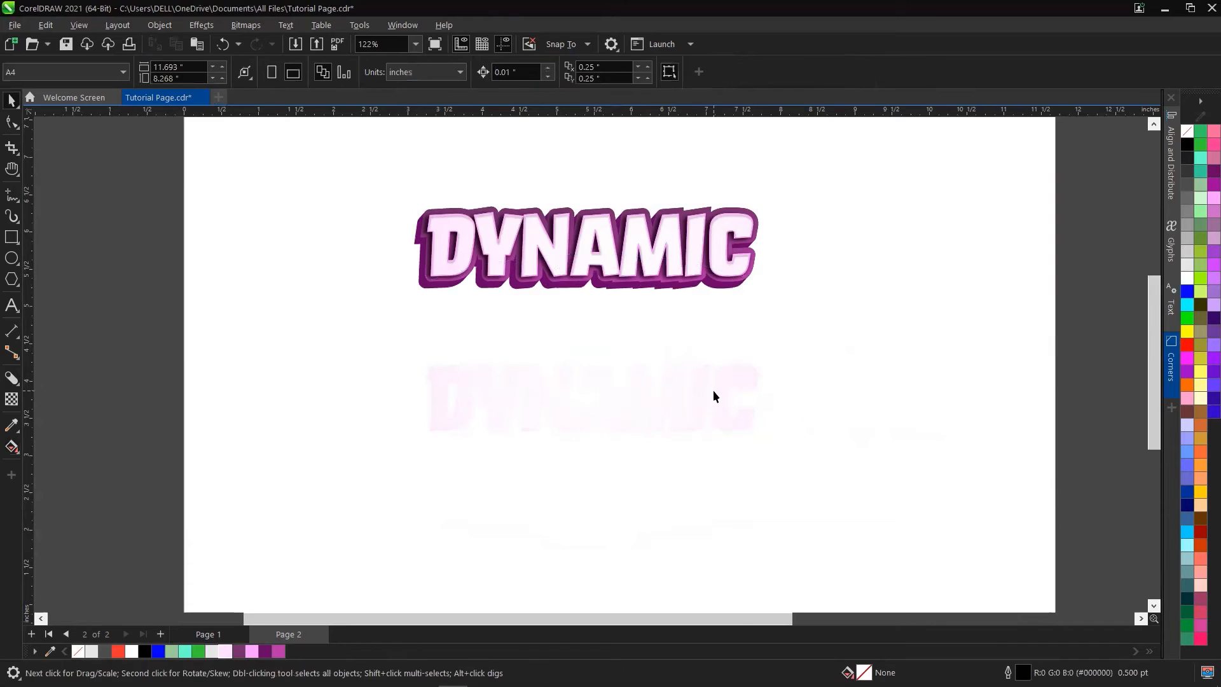
# Step: Set the new DYNAMIC text's outline colour to the dark purple palette swatch
pyautogui.scroll(1, 713, 390)
pyautogui.click(723, 385)
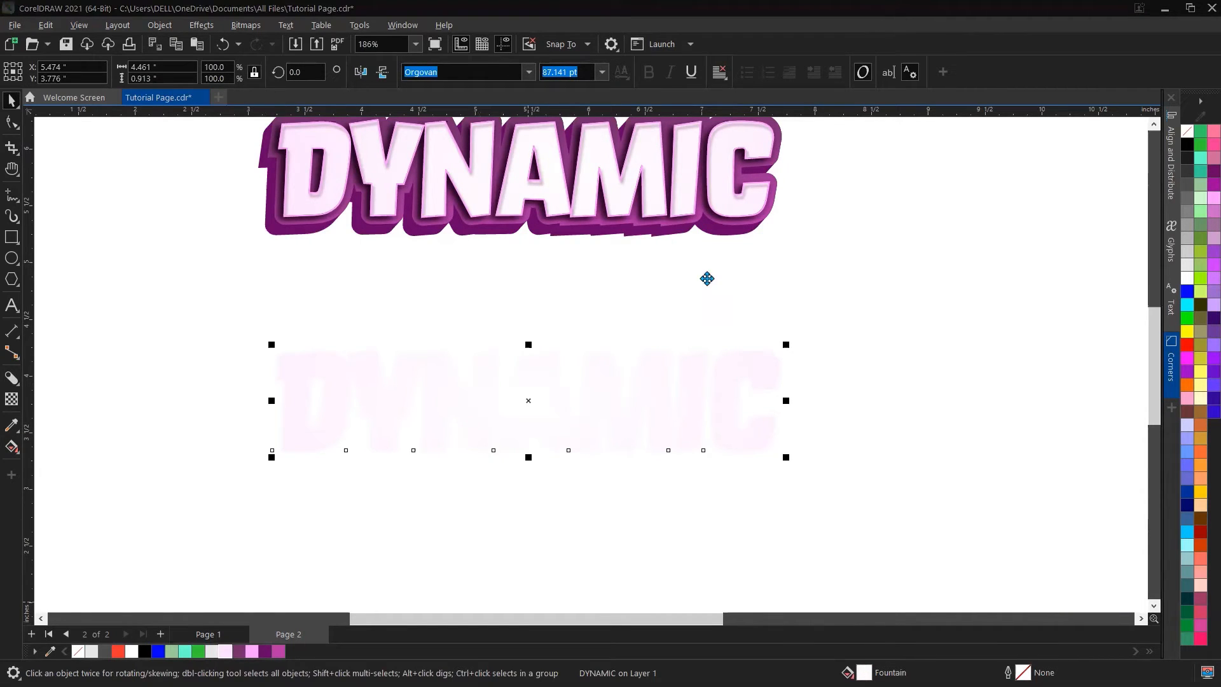
pyautogui.rightClick(237, 652)
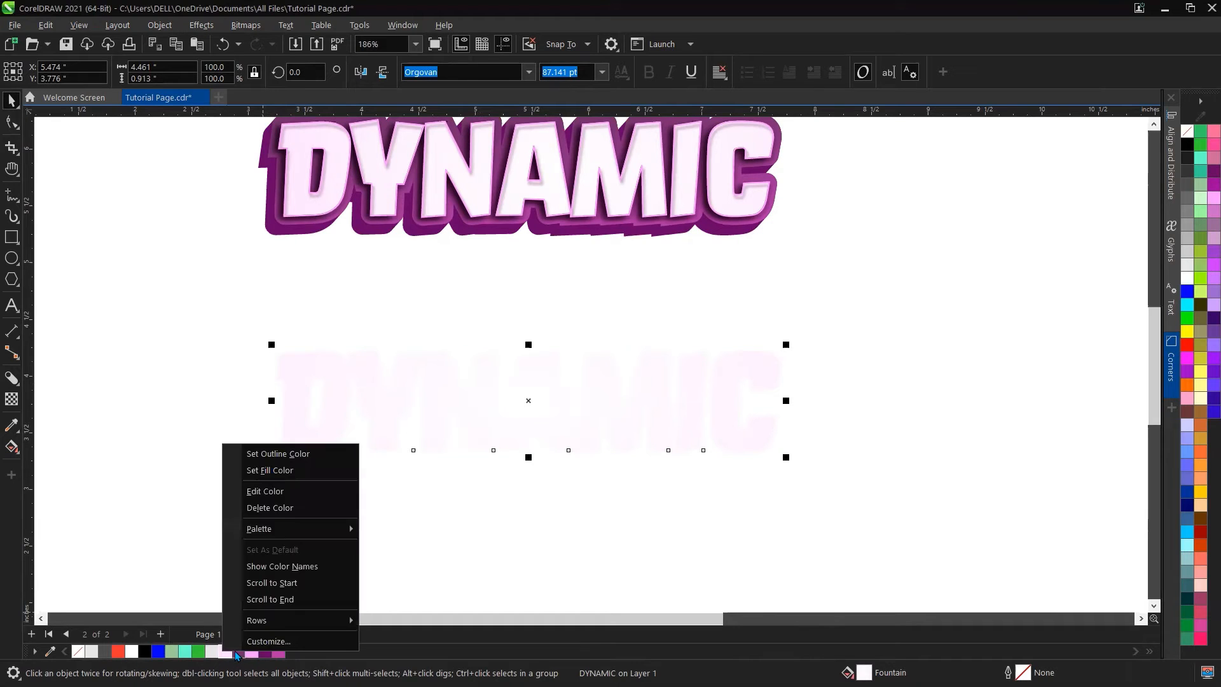
pyautogui.click(288, 455)
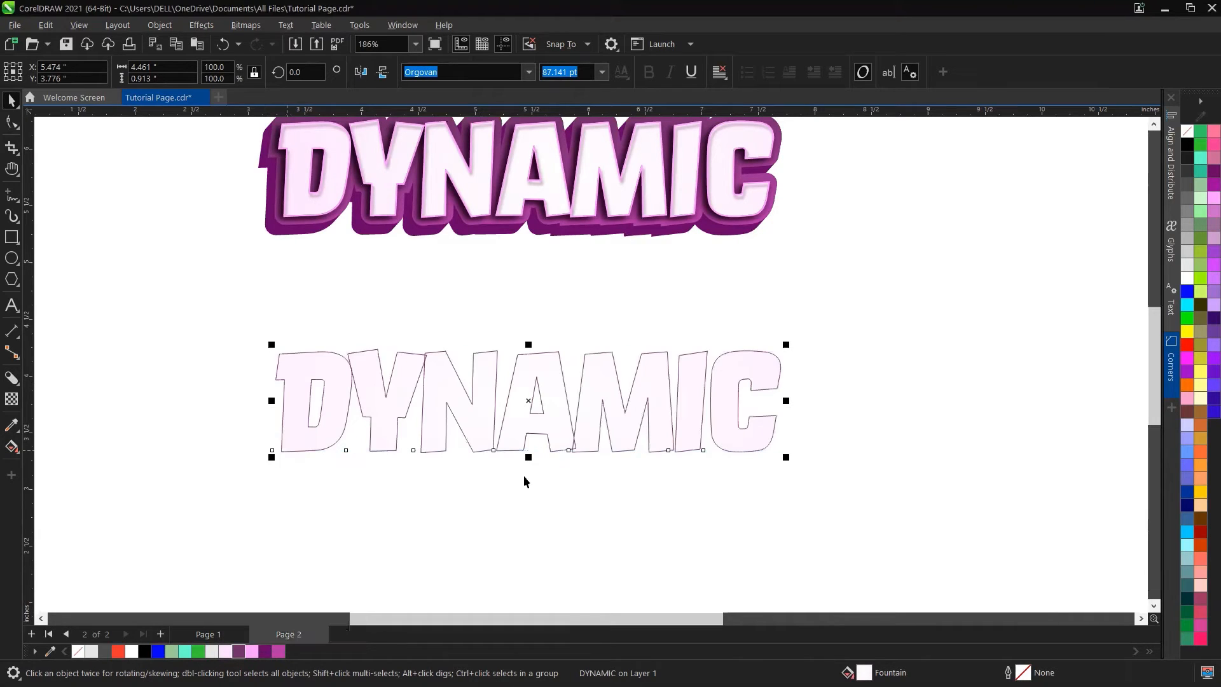
# Step: Give the text's outline a 12.0 pt width with Scale with object, Behind fill and round corners
pyautogui.press('F12')
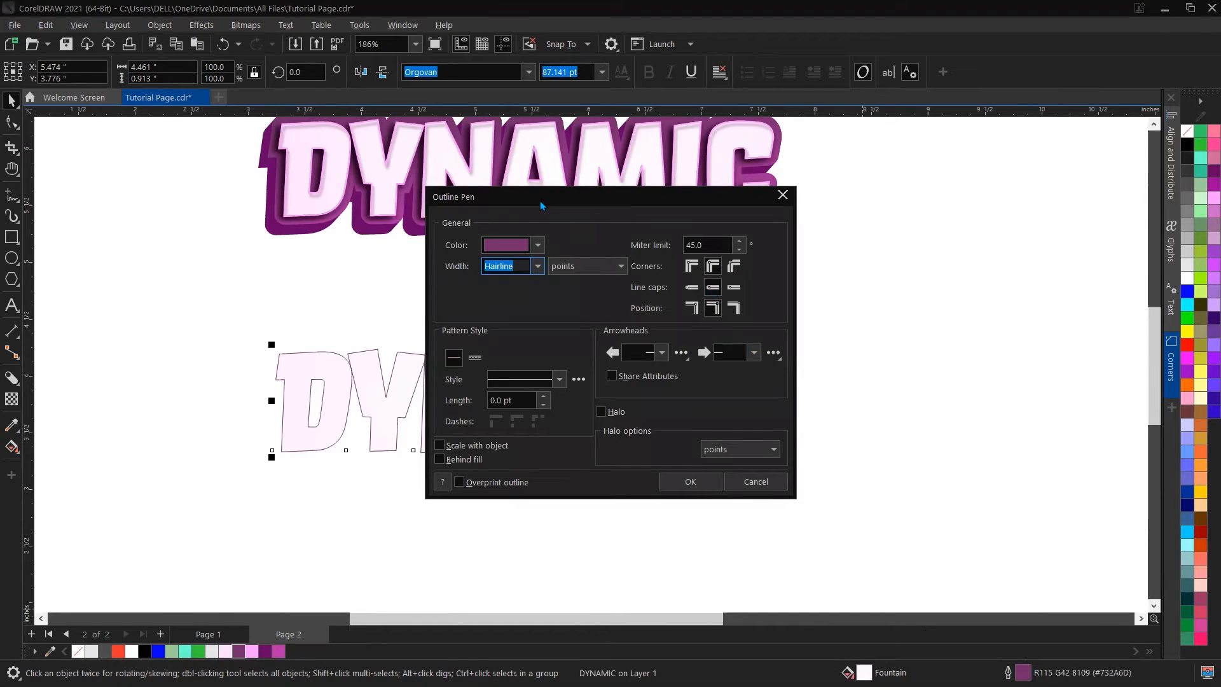
pyautogui.moveTo(523, 199); pyautogui.dragTo(331, 199)
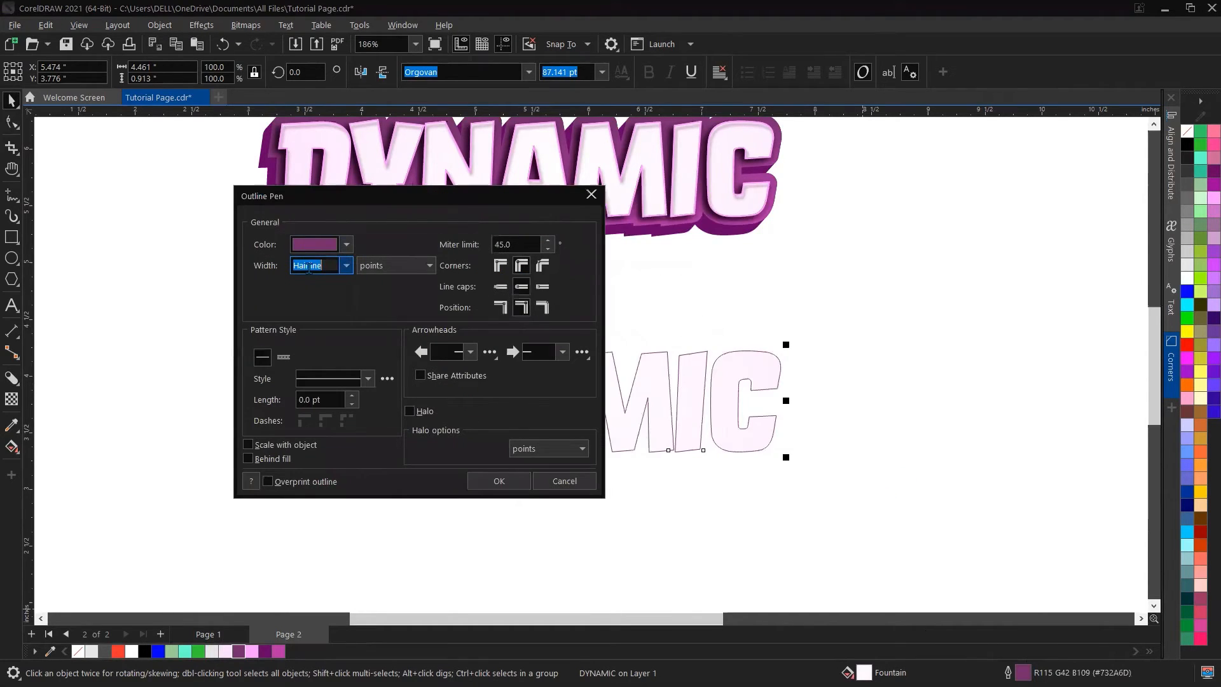
pyautogui.click(346, 265)
pyautogui.click(320, 389)
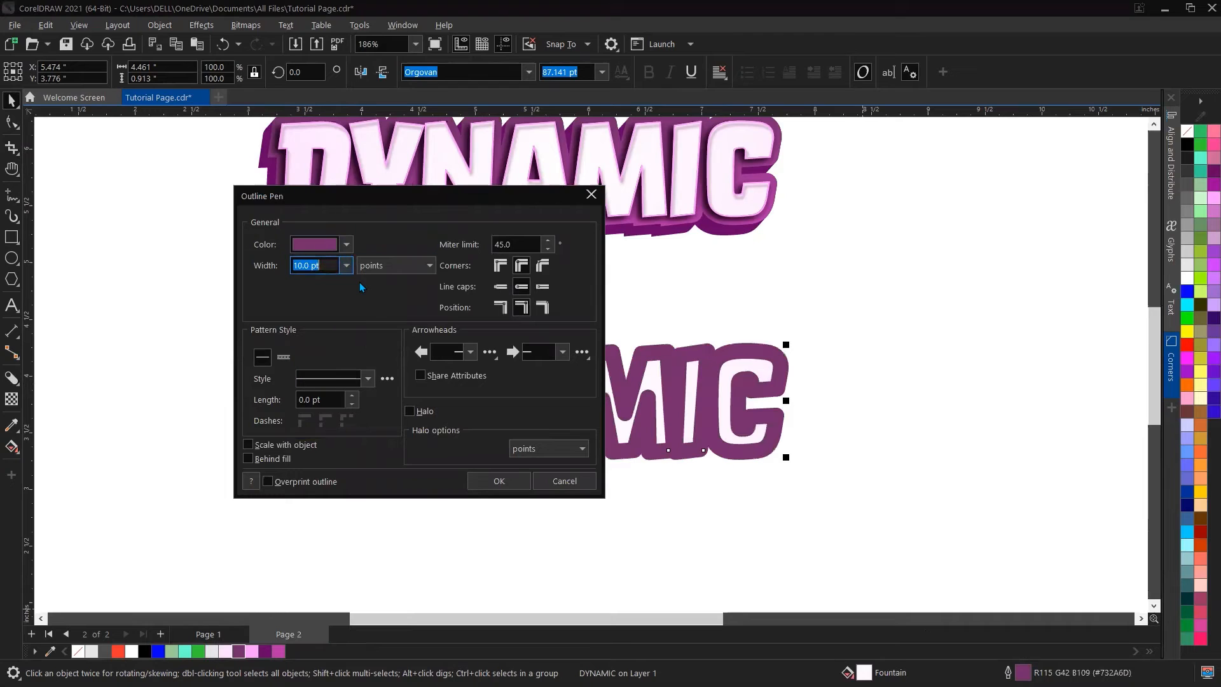
pyautogui.click(346, 265)
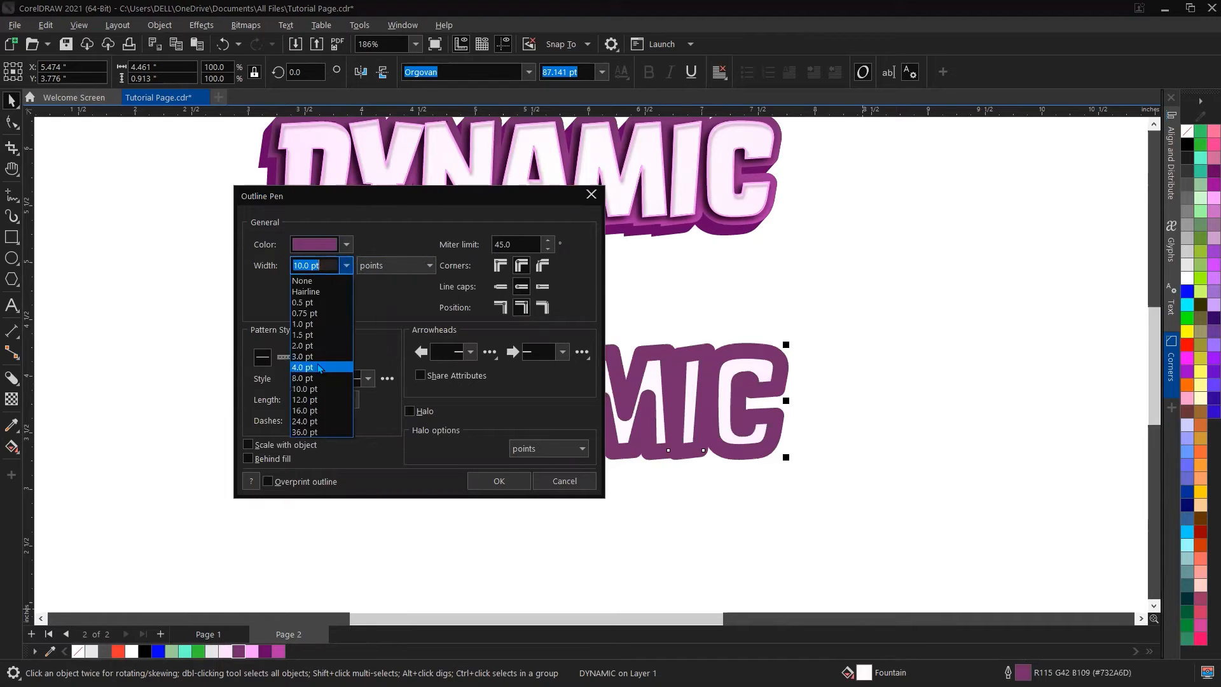
pyautogui.click(321, 400)
pyautogui.click(248, 444)
pyautogui.click(248, 459)
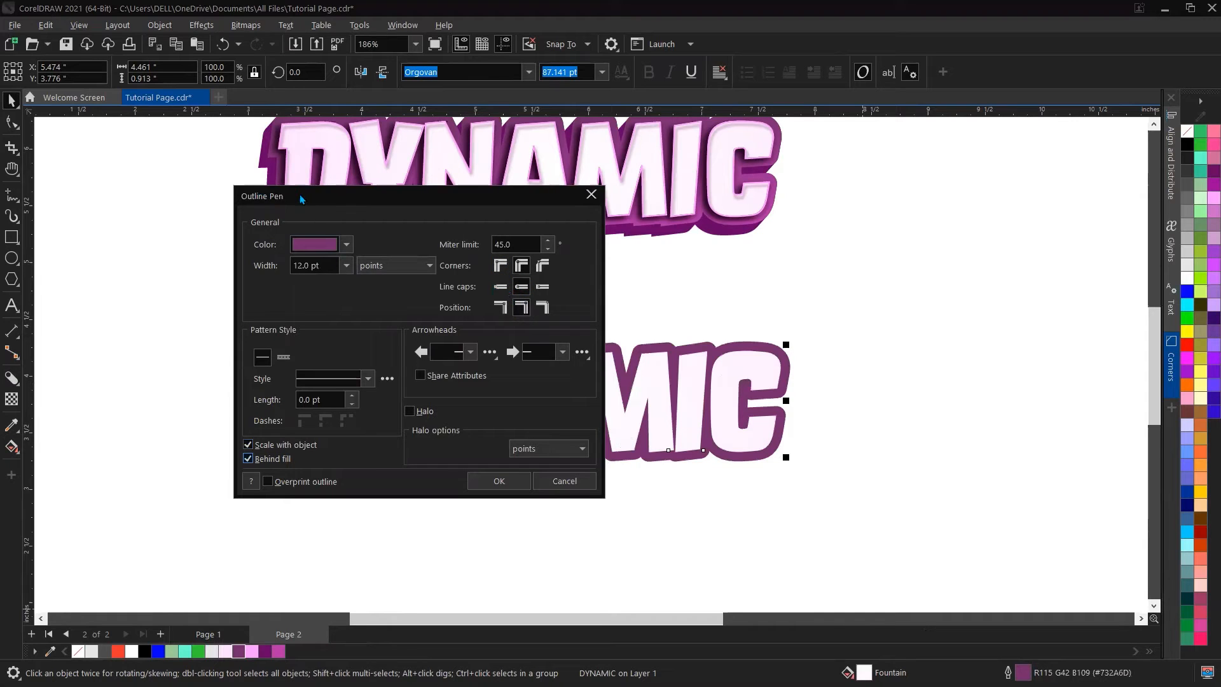
pyautogui.moveTo(298, 205); pyautogui.dragTo(234, 275)
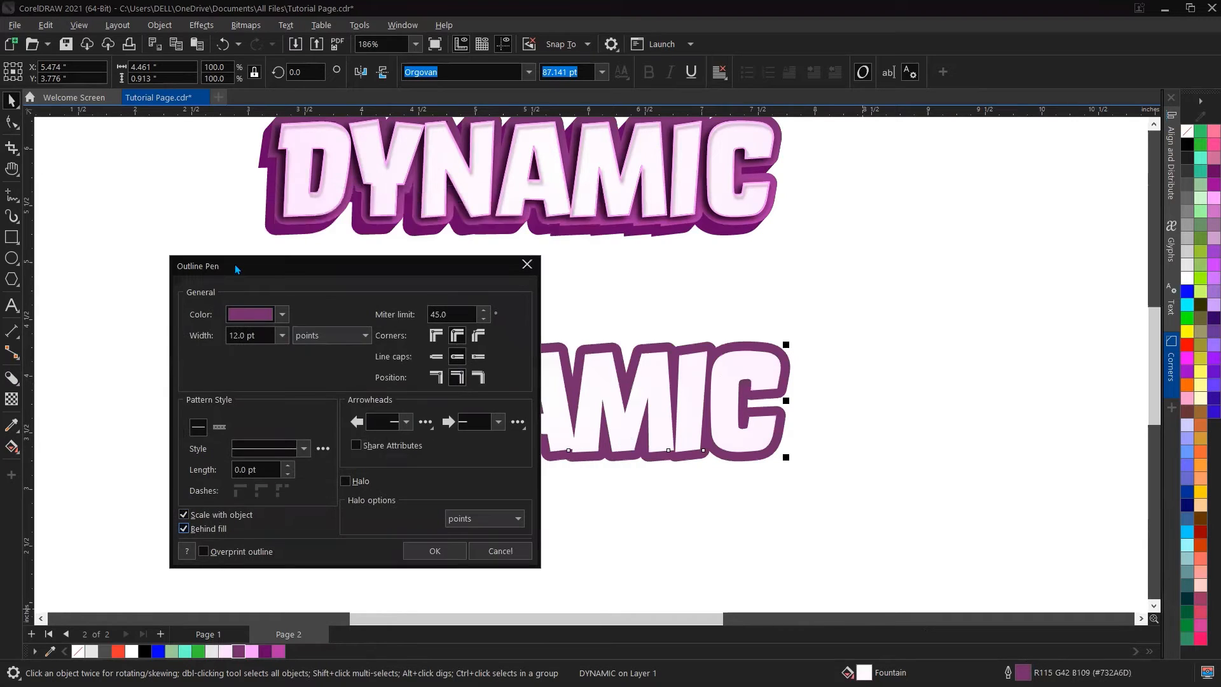
pyautogui.click(457, 337)
pyautogui.click(443, 557)
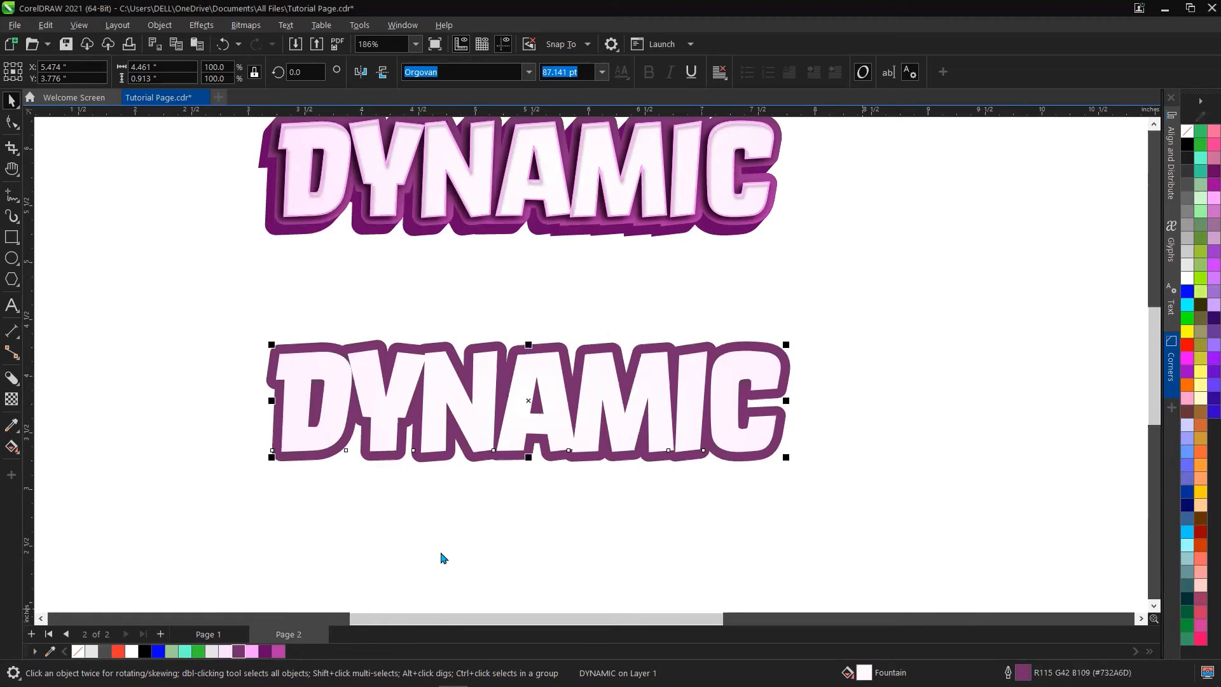
# Step: Convert the text's outline into a separate object, undoing an accidental move
pyautogui.click(591, 486)
pyautogui.click(609, 353)
pyautogui.hotkey('ctrl', 'shift', 'q')
pyautogui.click(196, 304)
pyautogui.moveTo(311, 346); pyautogui.dragTo(279, 334)
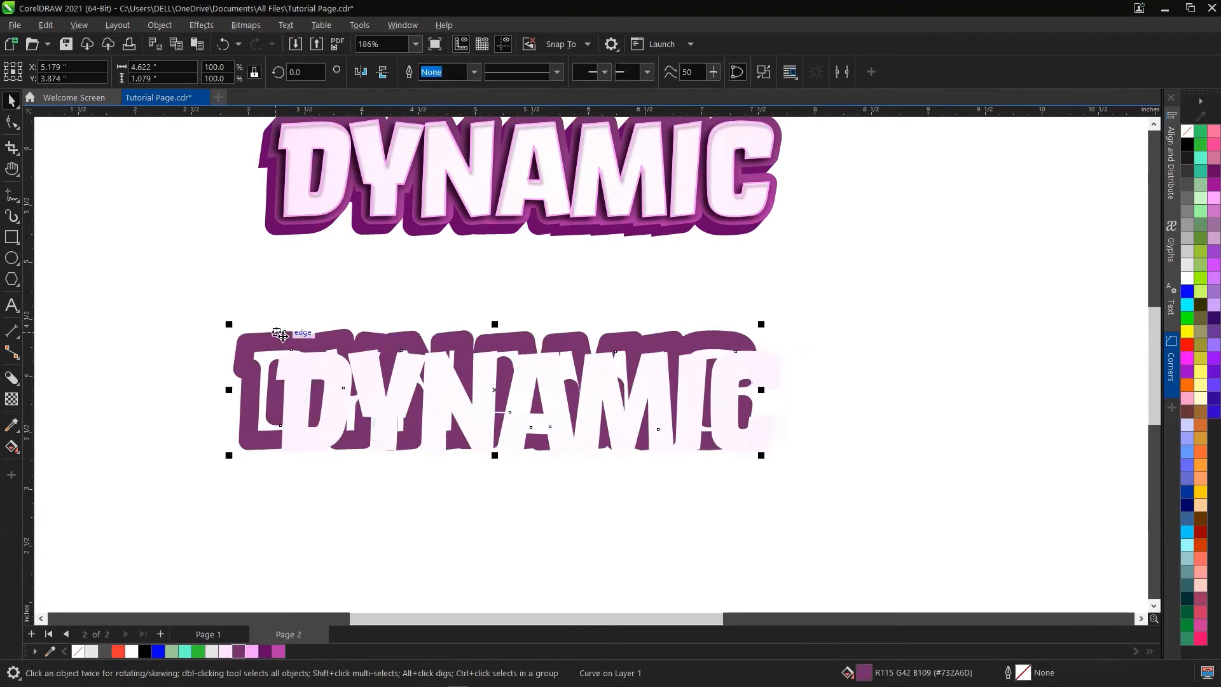
pyautogui.hotkey('ctrl', 'z')
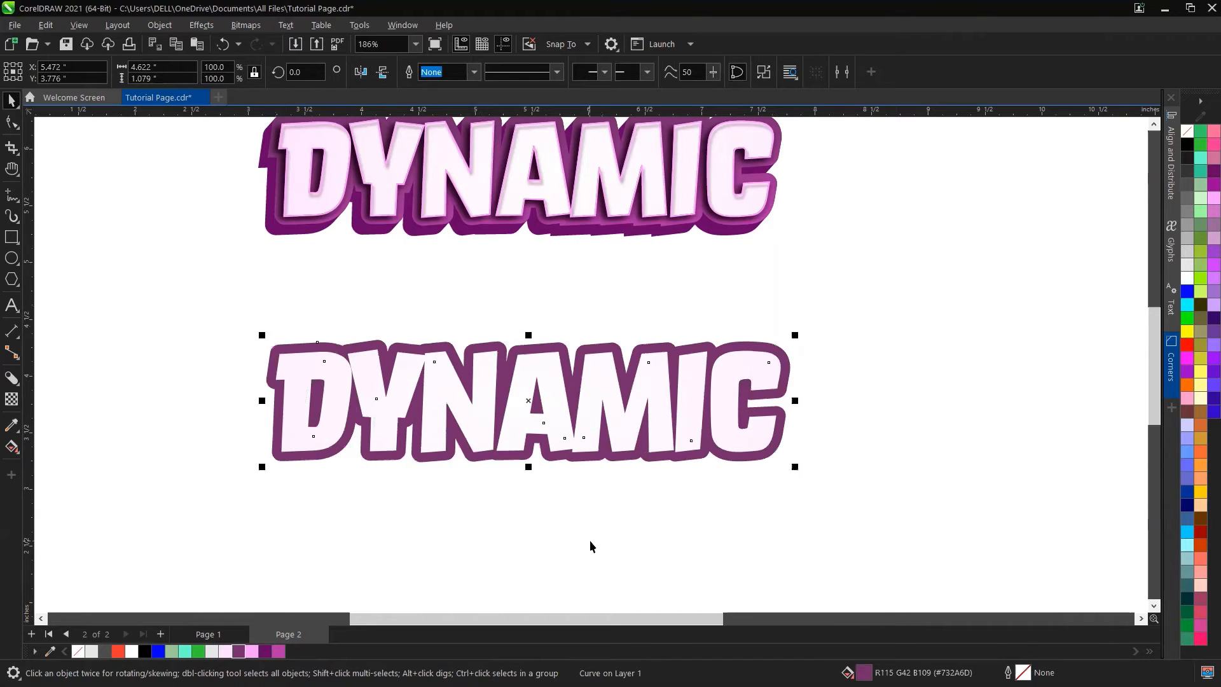
# Step: Move the text down off the outline shape and break the outline shape apart
pyautogui.click(591, 541)
pyautogui.moveTo(527, 371); pyautogui.dragTo(533, 496)
pyautogui.click(537, 355)
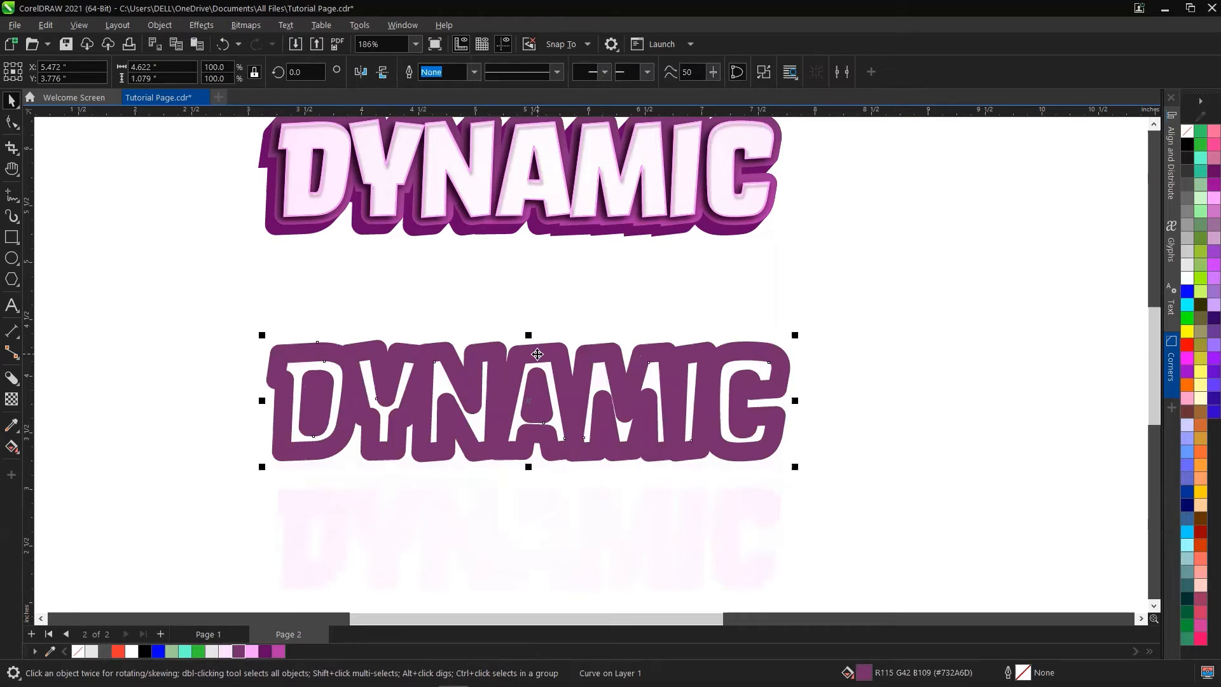
pyautogui.click(763, 72)
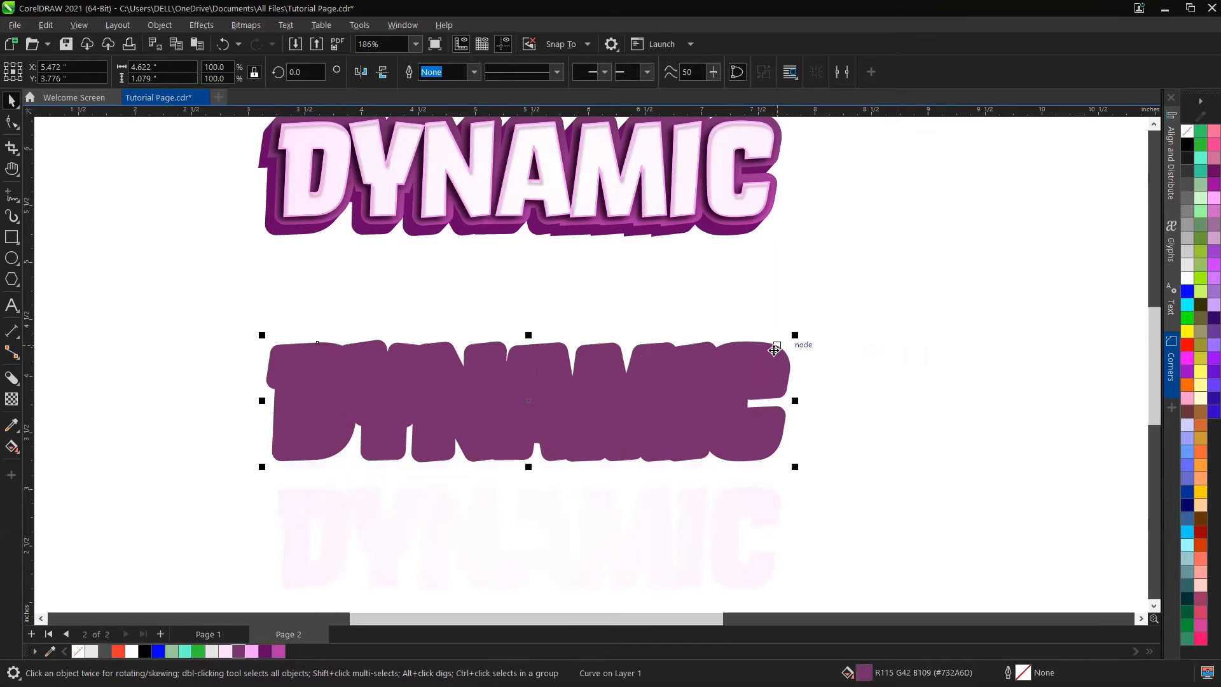
# Step: Move the outline shape aside and delete the leftover inner letter pieces
pyautogui.scroll(-3, 775, 350)
pyautogui.moveTo(774, 350); pyautogui.dragTo(800, 519)
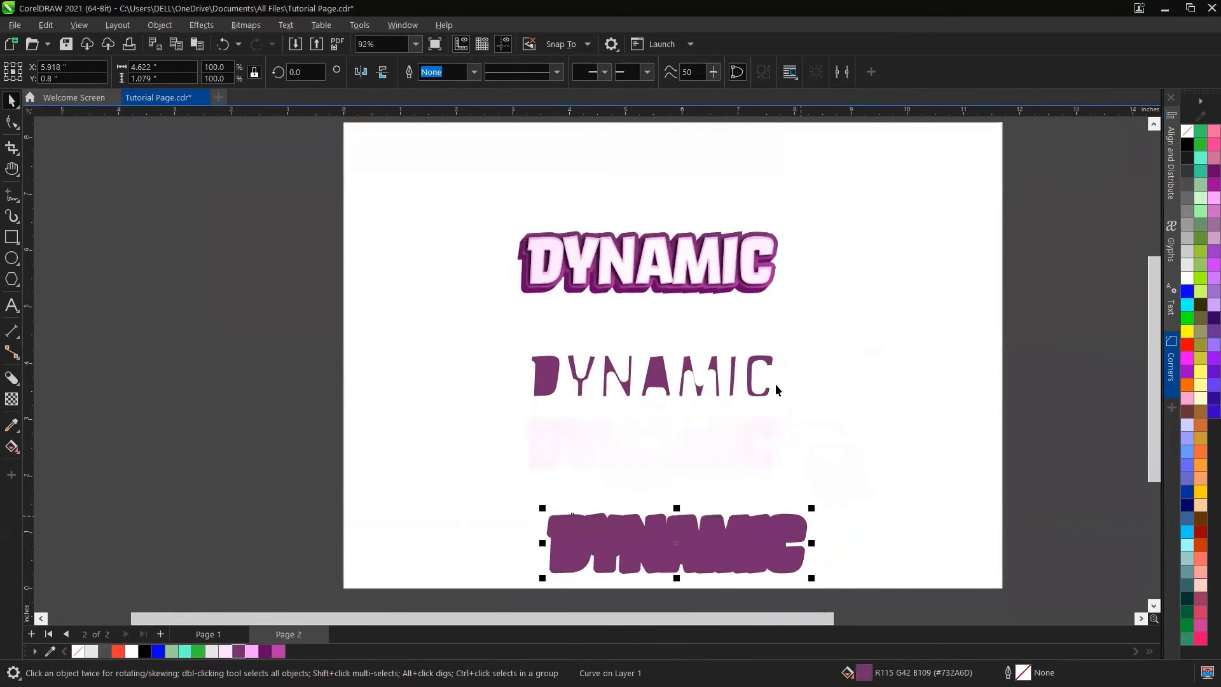
pyautogui.moveTo(440, 409); pyautogui.dragTo(440, 410)
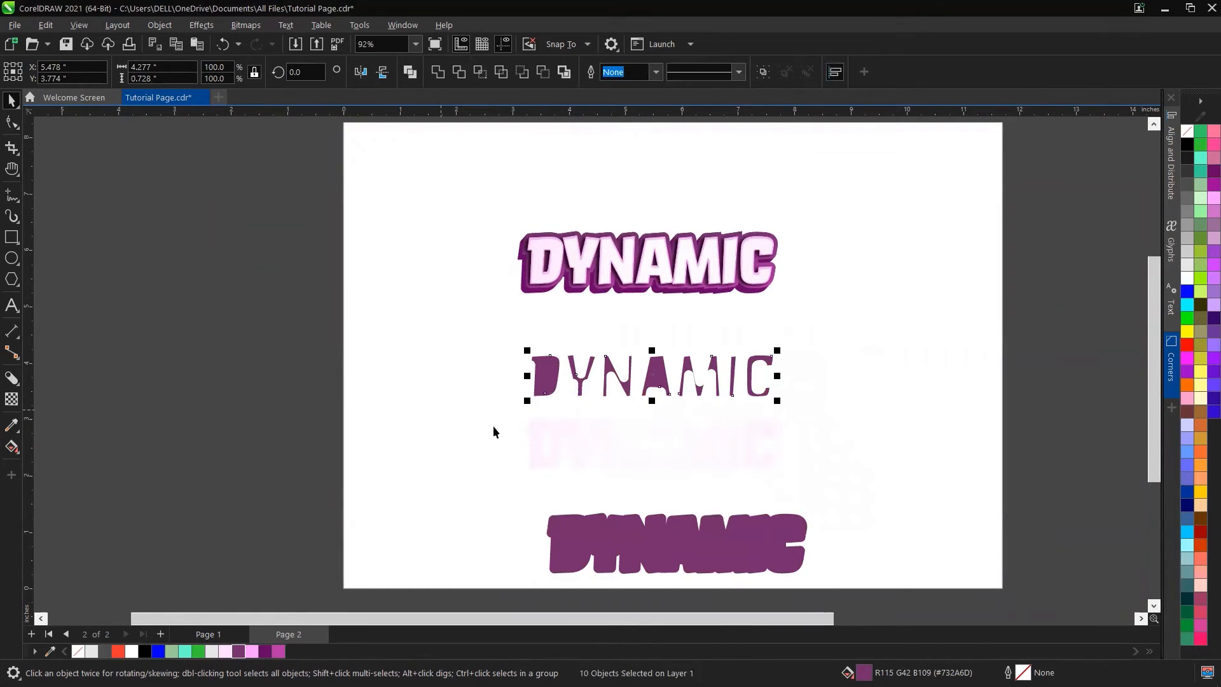
pyautogui.press('Delete')
# Step: Move the outline shape back behind the text and align both on their horizontal centres
pyautogui.click(690, 543)
pyautogui.moveTo(690, 543); pyautogui.dragTo(663, 376)
pyautogui.click(697, 438)
pyautogui.keyDown('shift'); pyautogui.click(697, 375); pyautogui.keyUp('shift')
pyautogui.press('e')
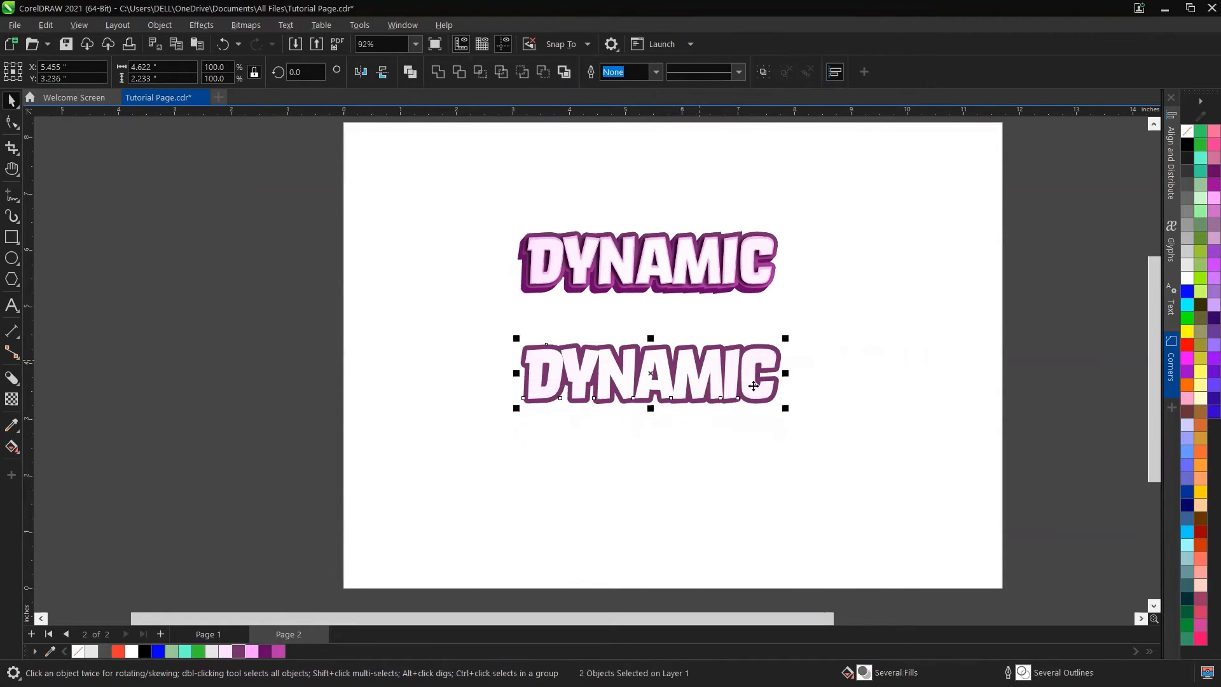
# Step: Realign the text and the outline shape on both their horizontal and vertical centres
pyautogui.press('Escape')
pyautogui.scroll(3, 691, 367)
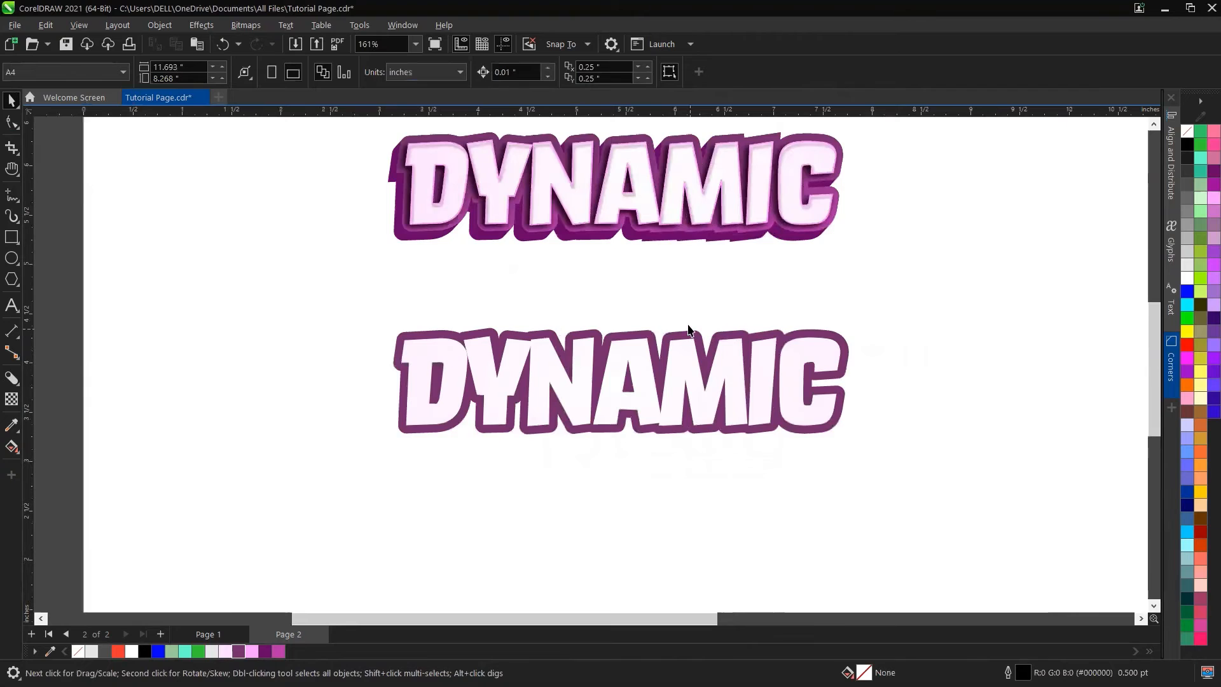
pyautogui.click(692, 334)
pyautogui.moveTo(695, 327); pyautogui.dragTo(678, 396)
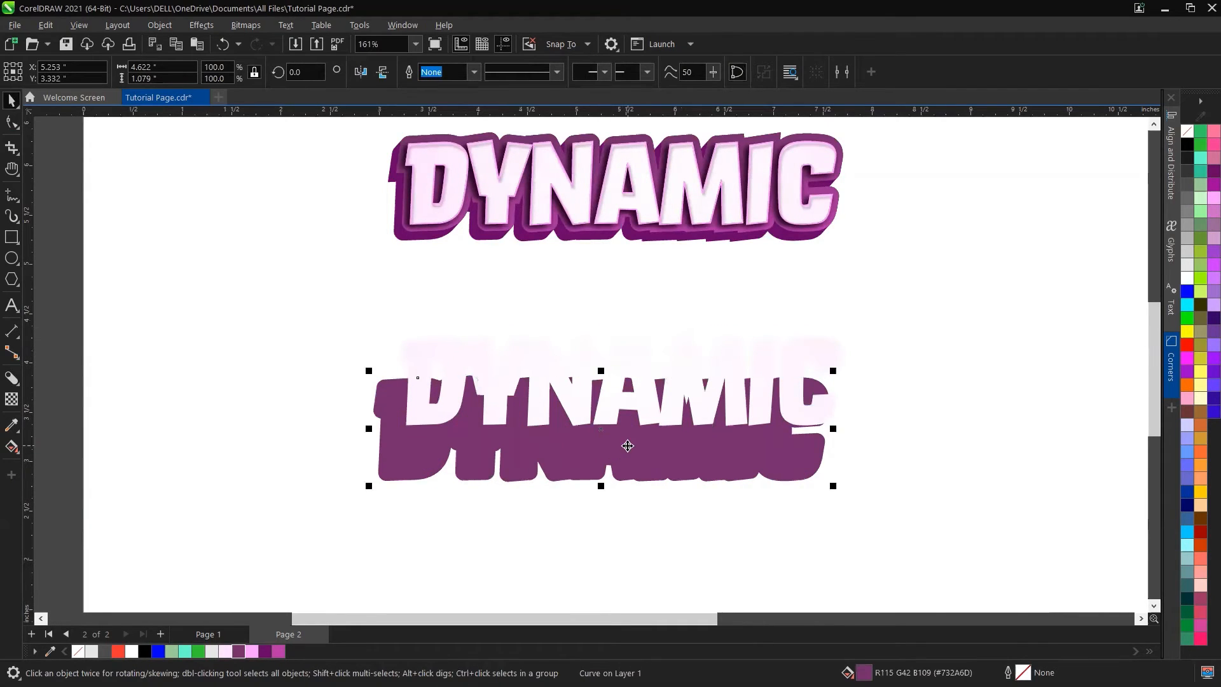
pyautogui.moveTo(628, 446); pyautogui.dragTo(638, 471)
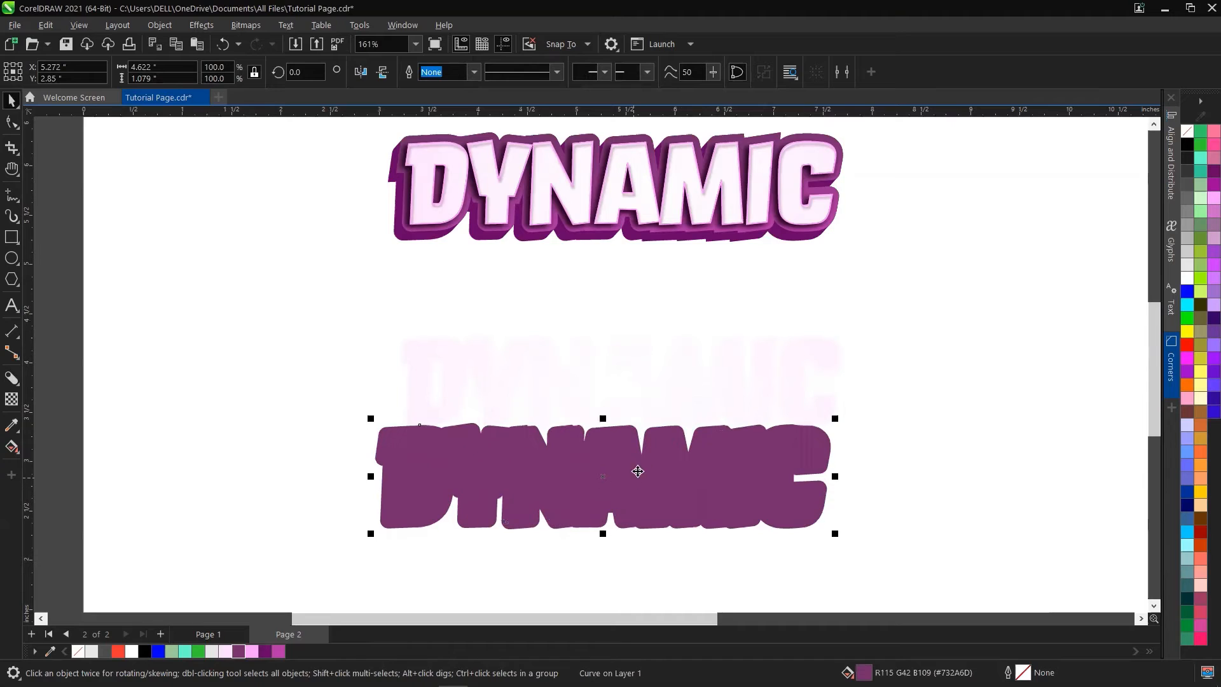
pyautogui.click(790, 374)
pyautogui.click(789, 479)
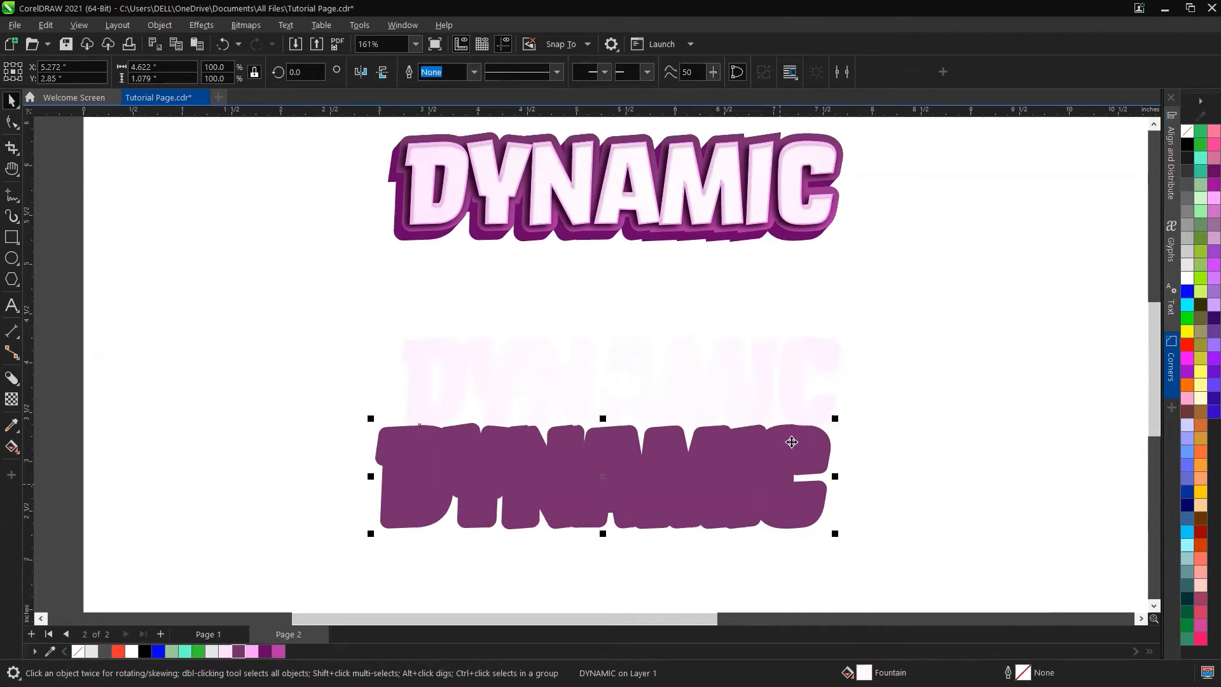
pyautogui.keyDown('shift'); pyautogui.click(792, 390); pyautogui.keyUp('shift')
pyautogui.press('e')
pyautogui.press('c')
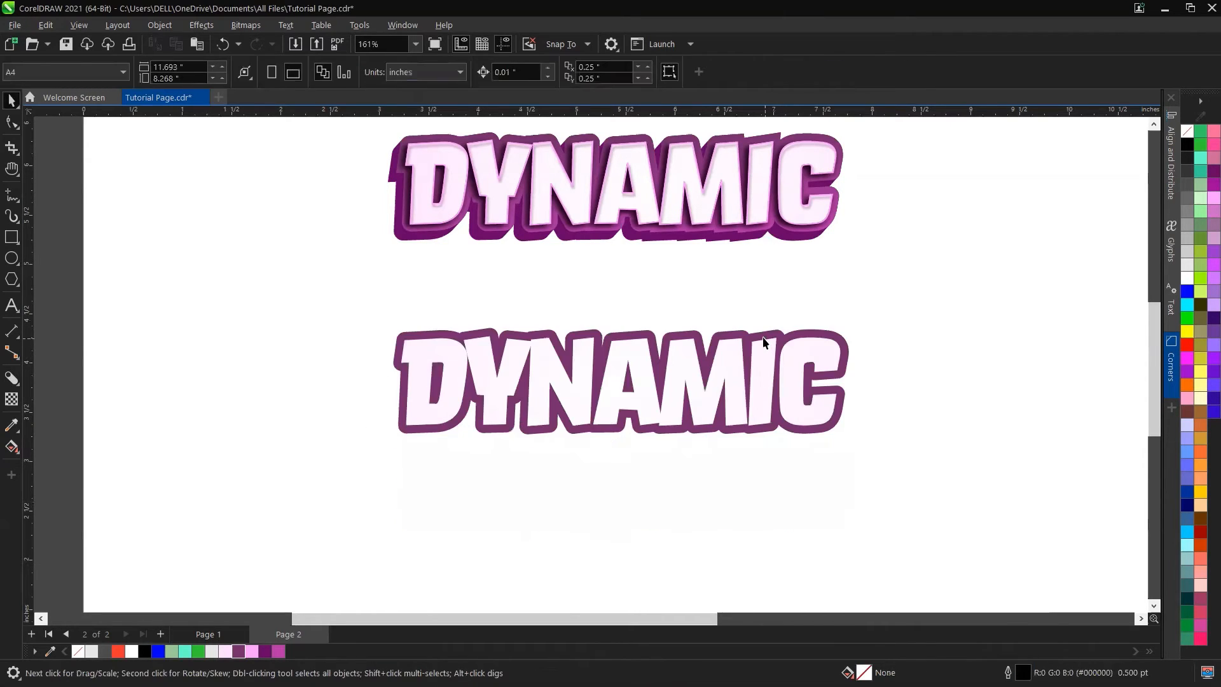
# Step: Add a block shadow to the outlined text with a depth of 0.14 in at 225°
pyautogui.click(766, 337)
pyautogui.click(11, 378)
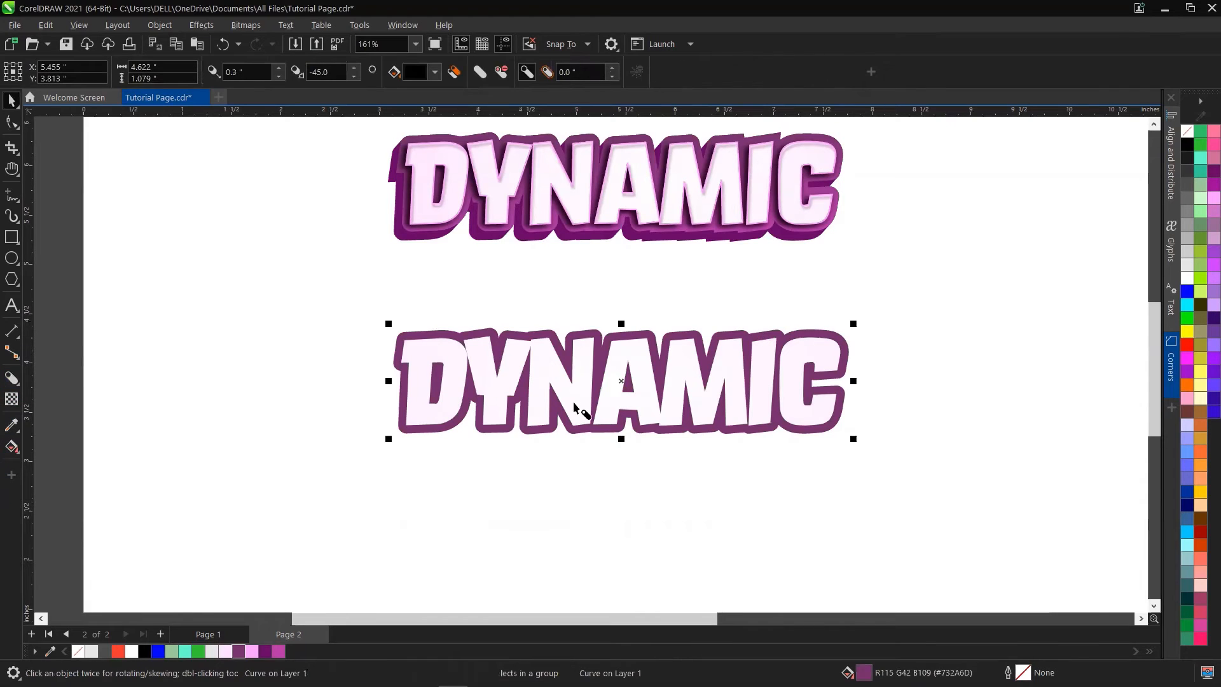
pyautogui.moveTo(636, 354); pyautogui.dragTo(612, 392)
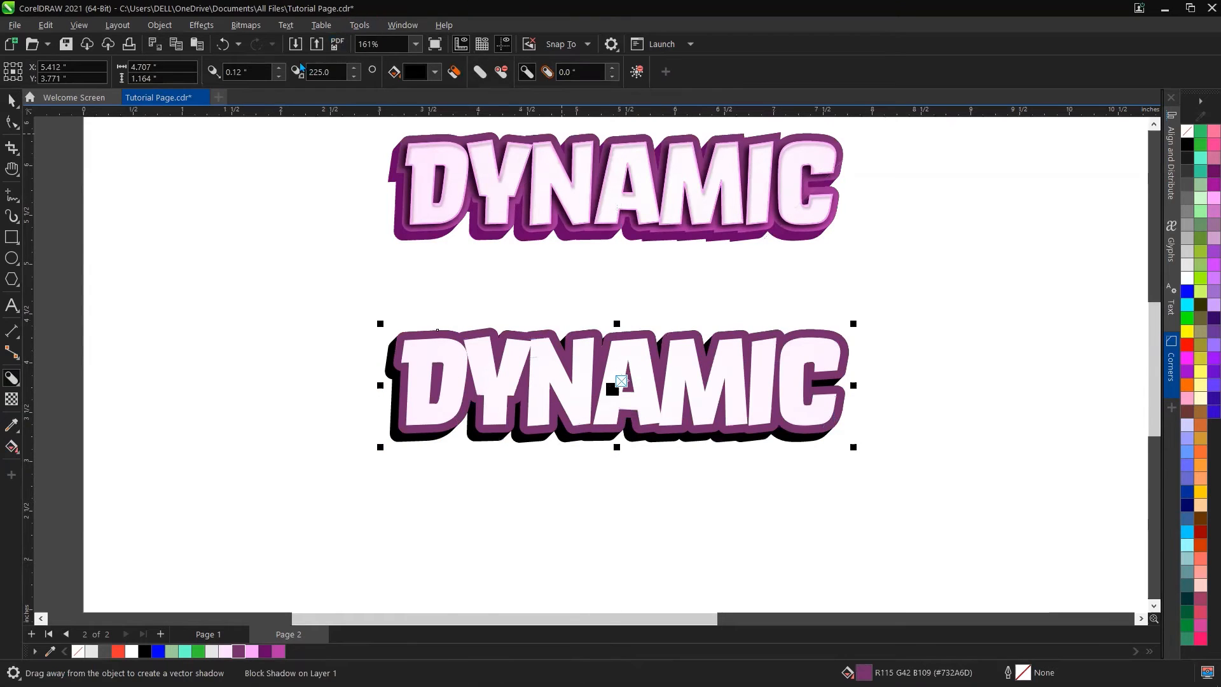
pyautogui.click(280, 68)
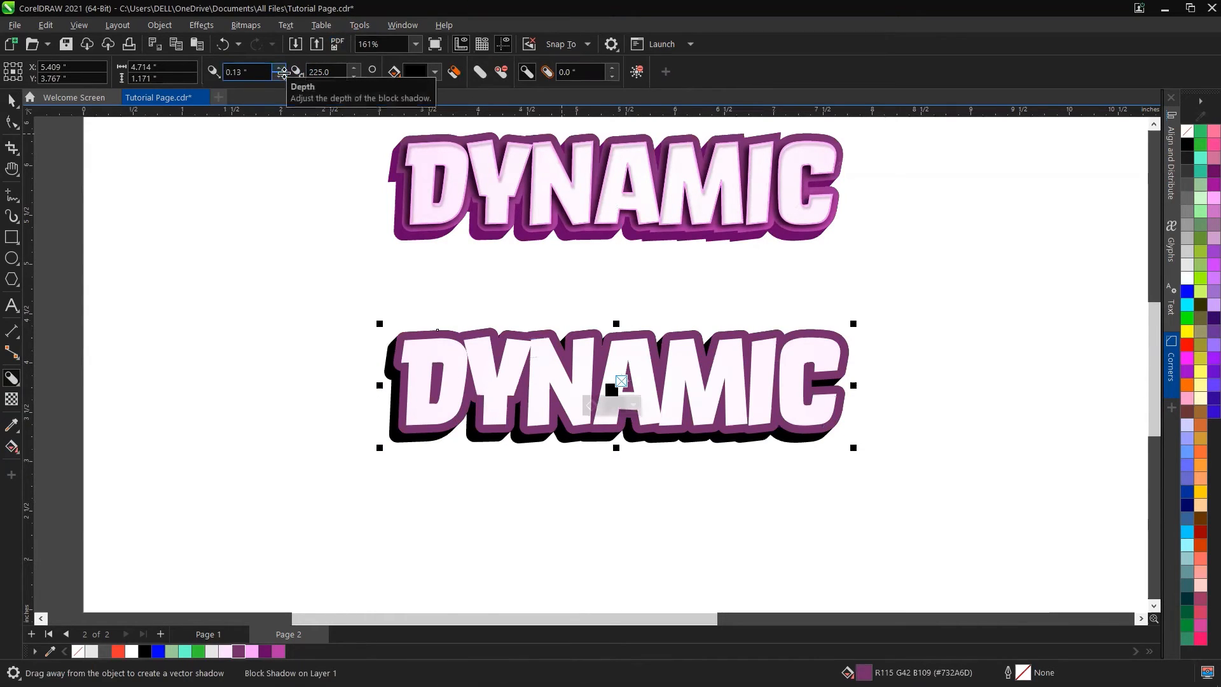
pyautogui.click(281, 77)
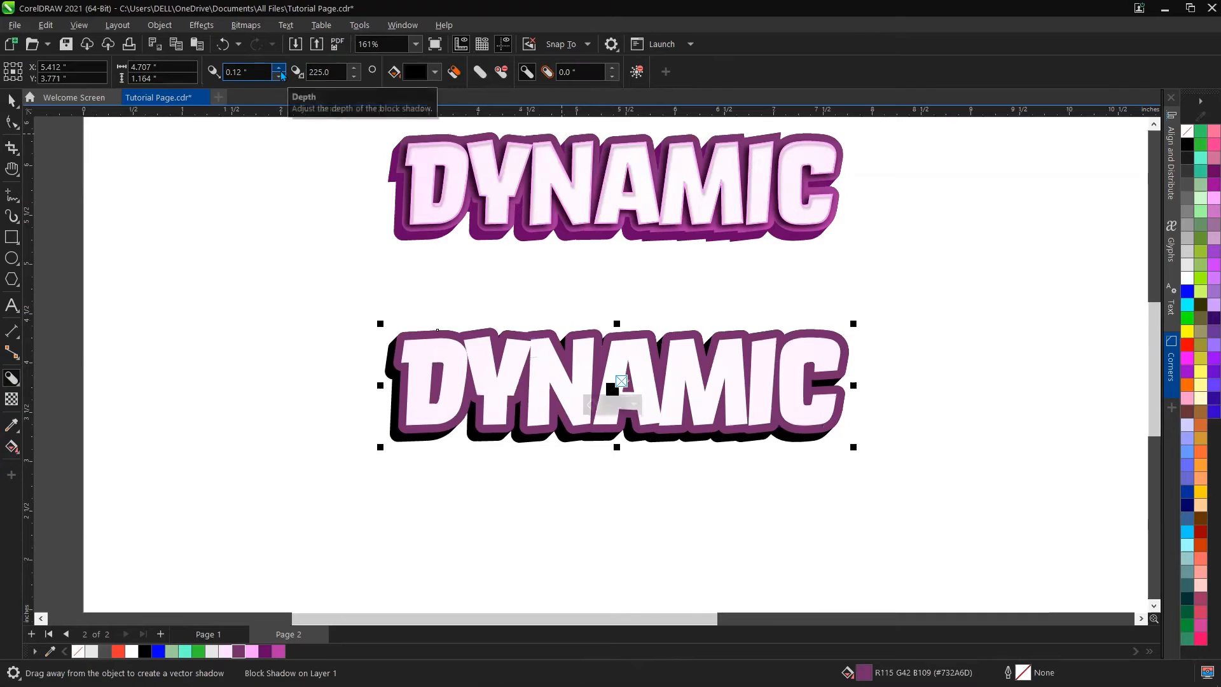
pyautogui.click(279, 68)
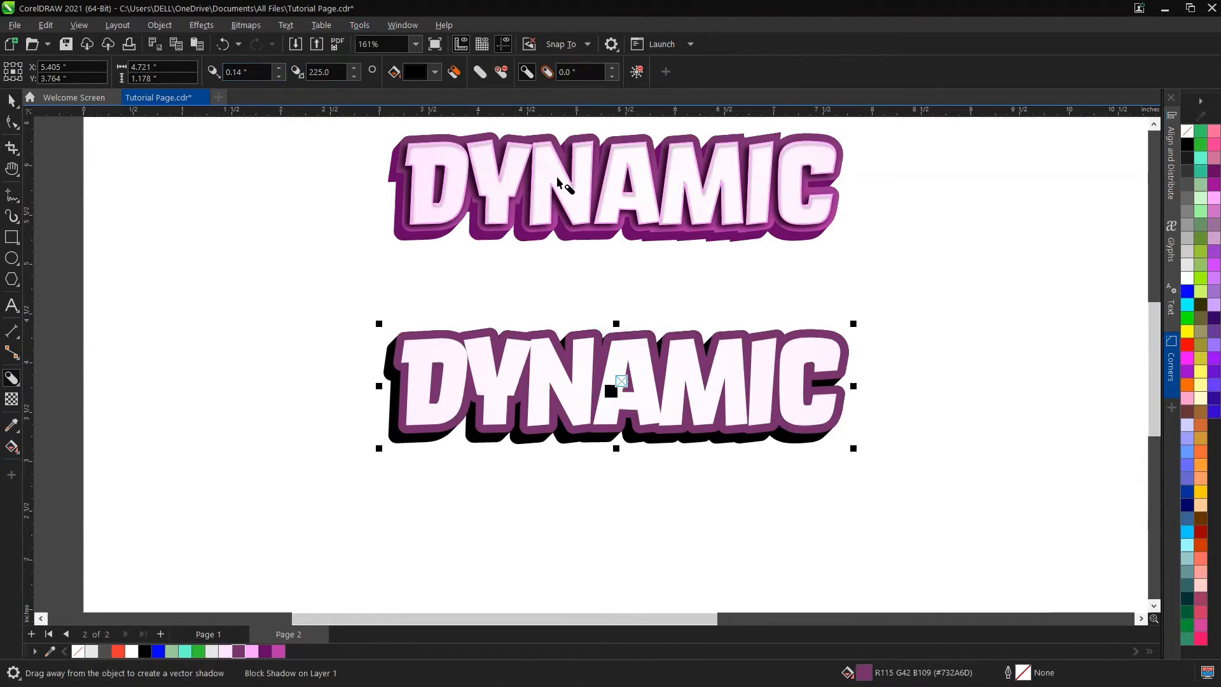
# Step: Set the block shadow colour to dark purple from the document palette
pyautogui.press('space')
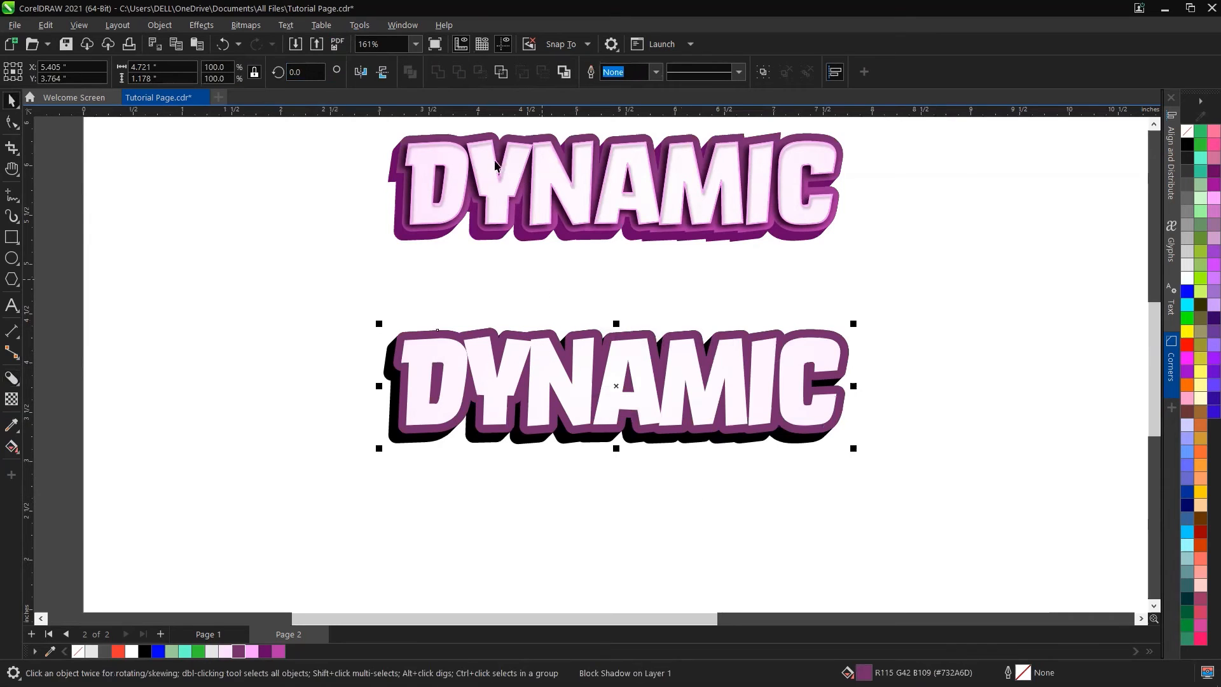
pyautogui.click(490, 441)
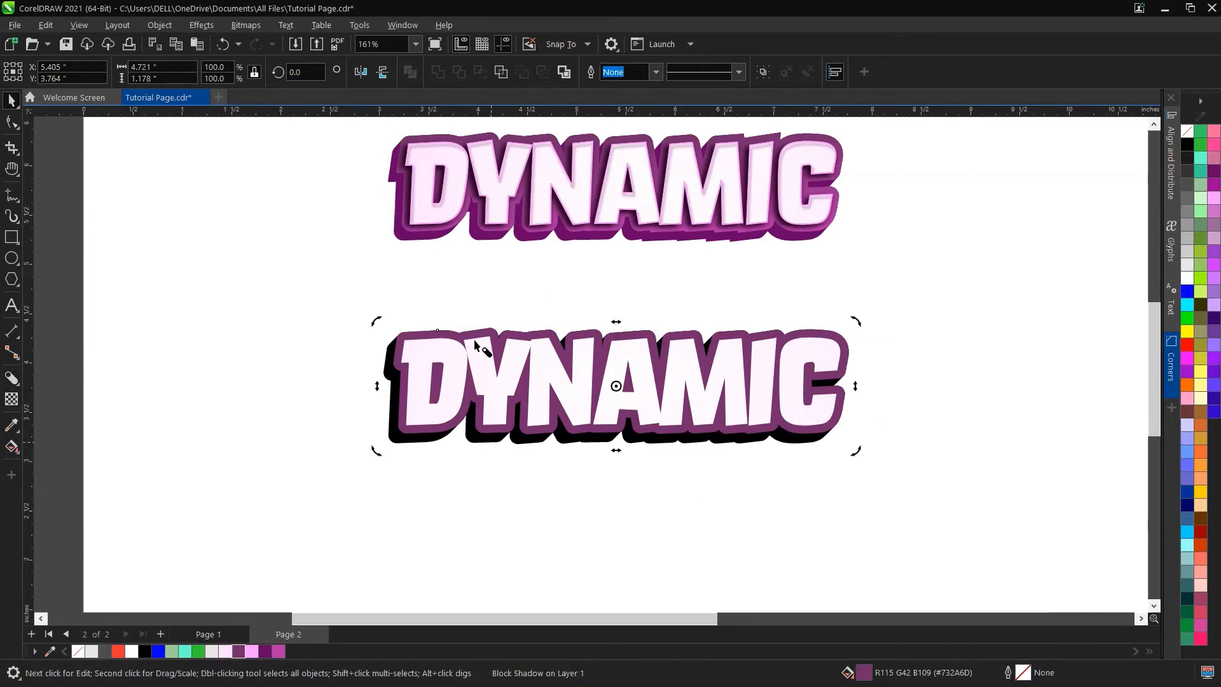
pyautogui.press('space')
pyautogui.click(435, 71)
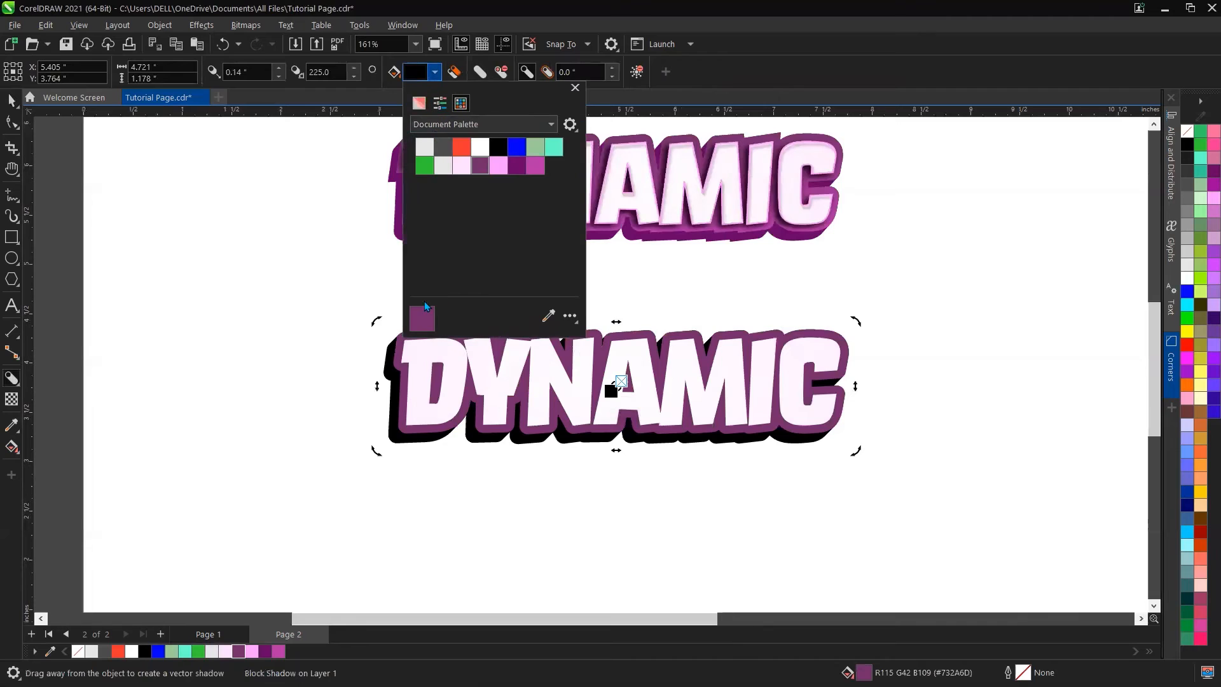
pyautogui.click(515, 166)
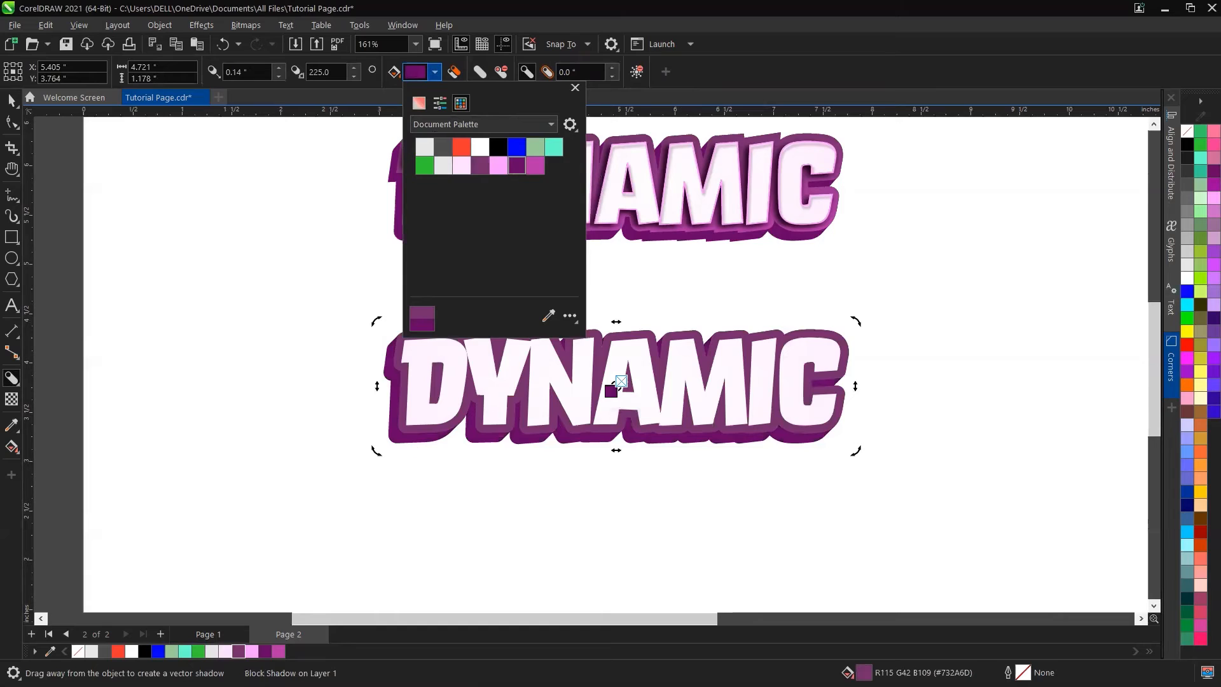
pyautogui.click(265, 652)
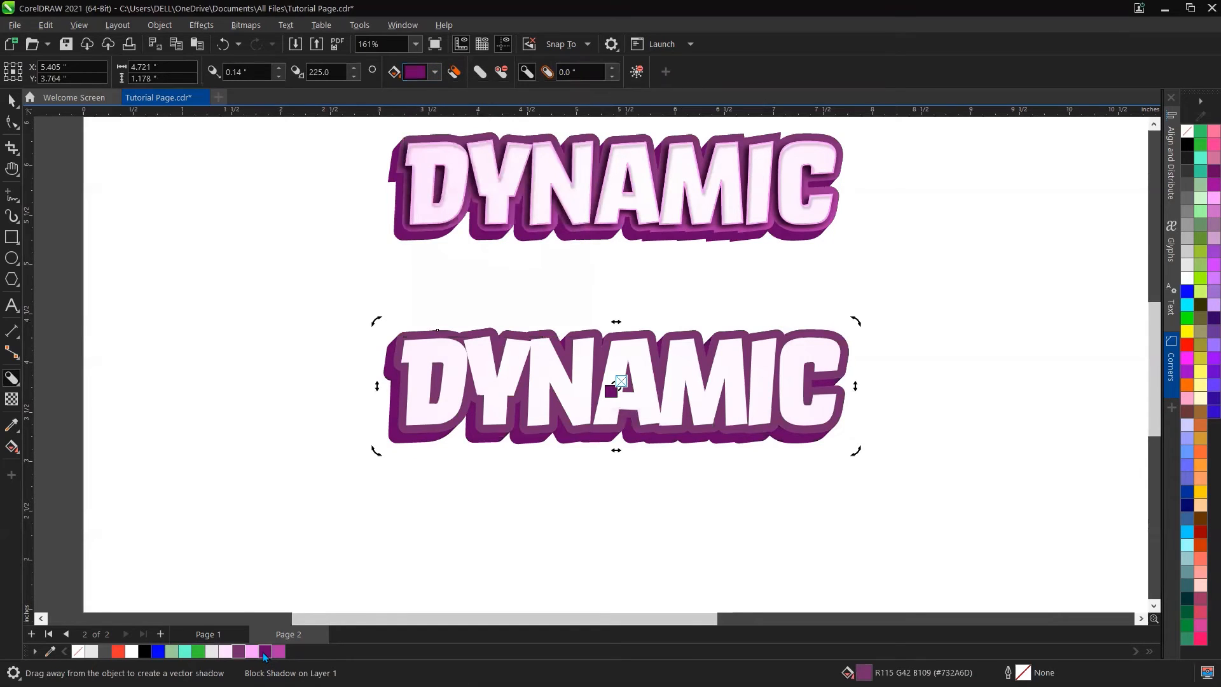
pyautogui.hotkey('ctrl', 'z')
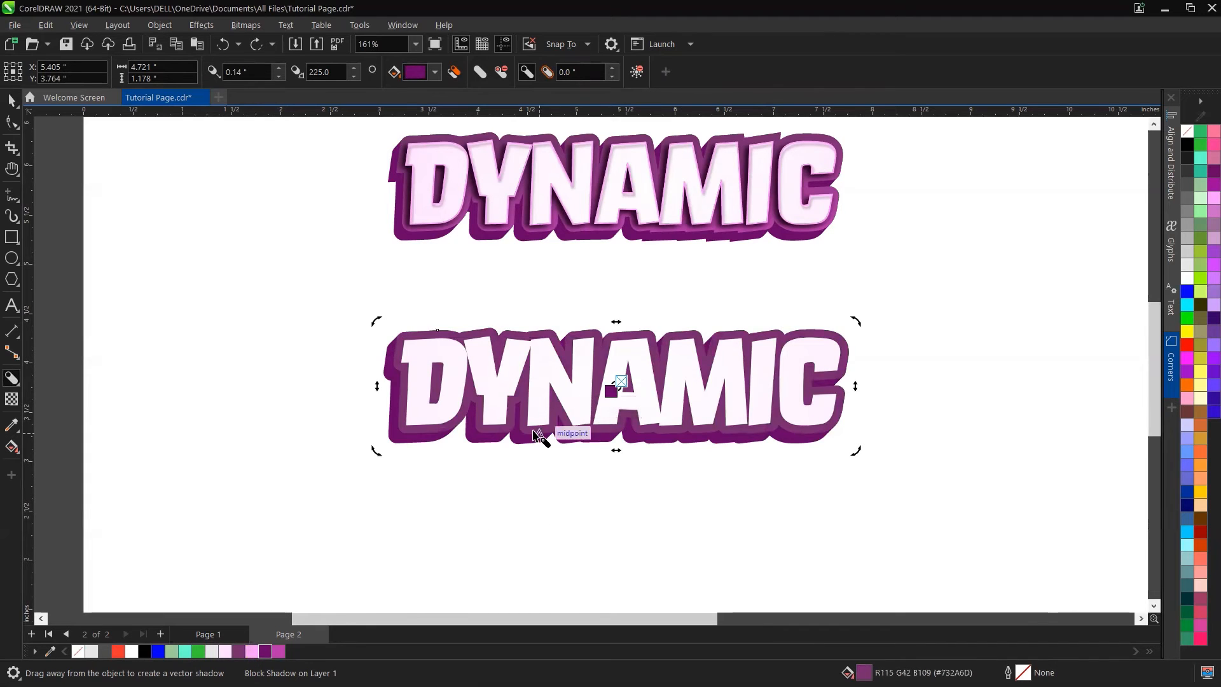
pyautogui.scroll(2, 528, 401)
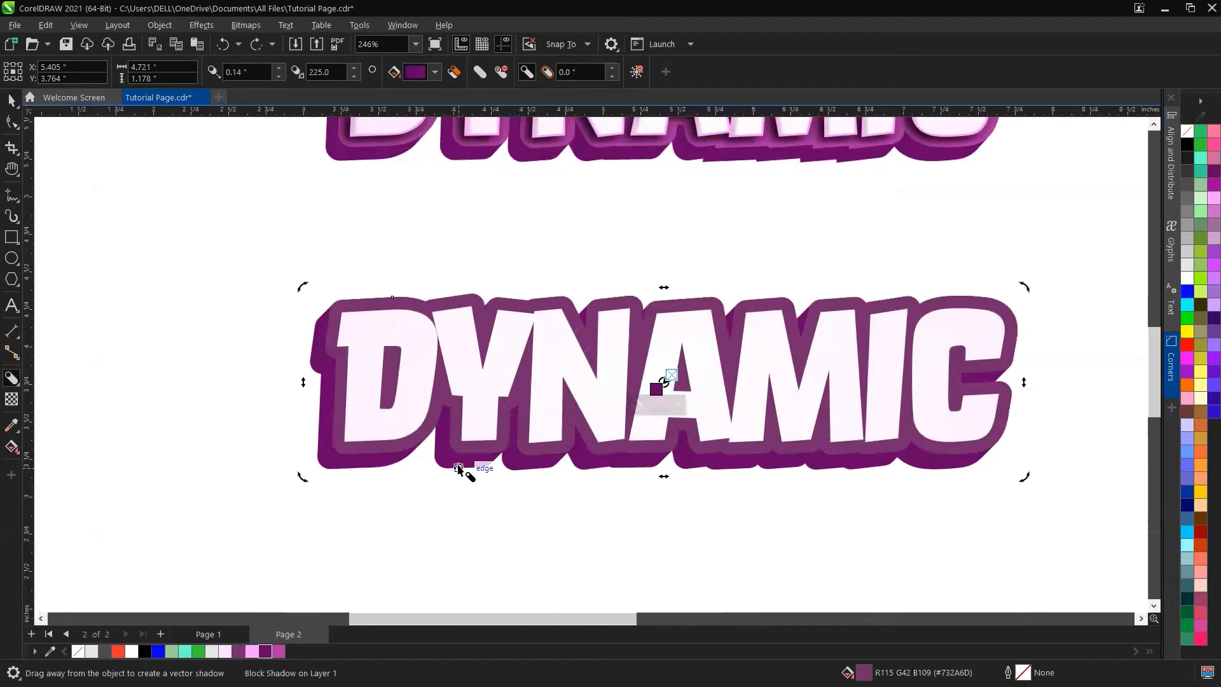
# Step: Break the block shadow apart from the outlined text
pyautogui.scroll(4, 459, 470)
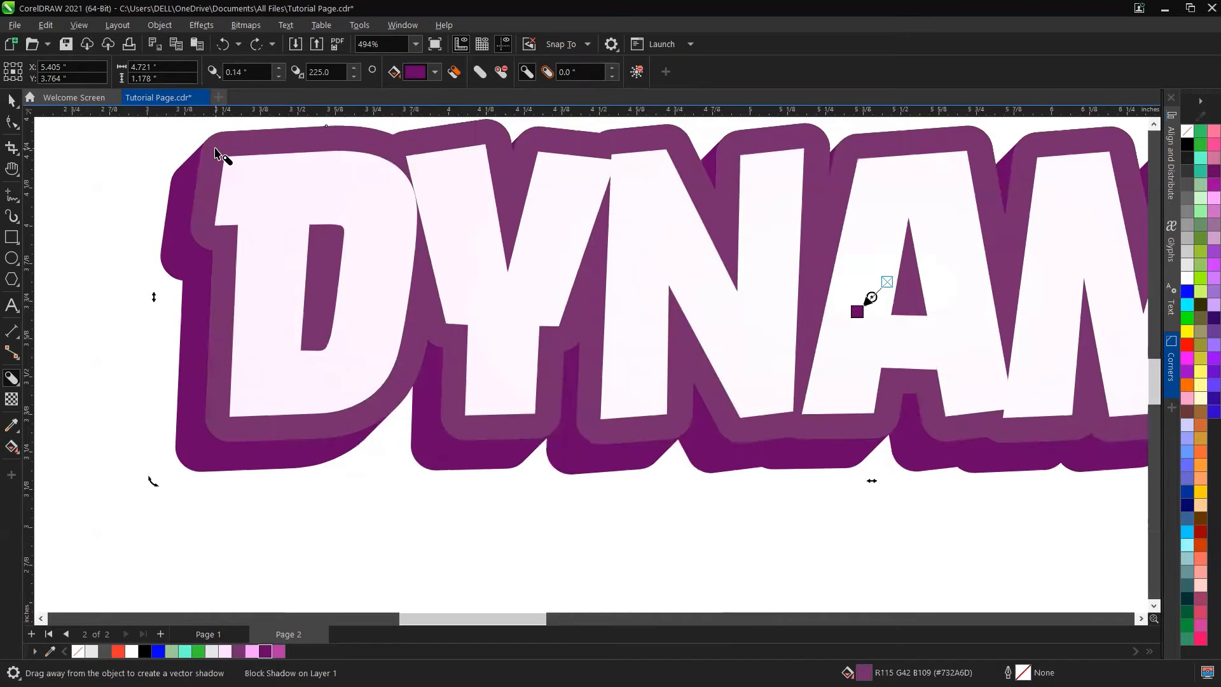
pyautogui.click(11, 99)
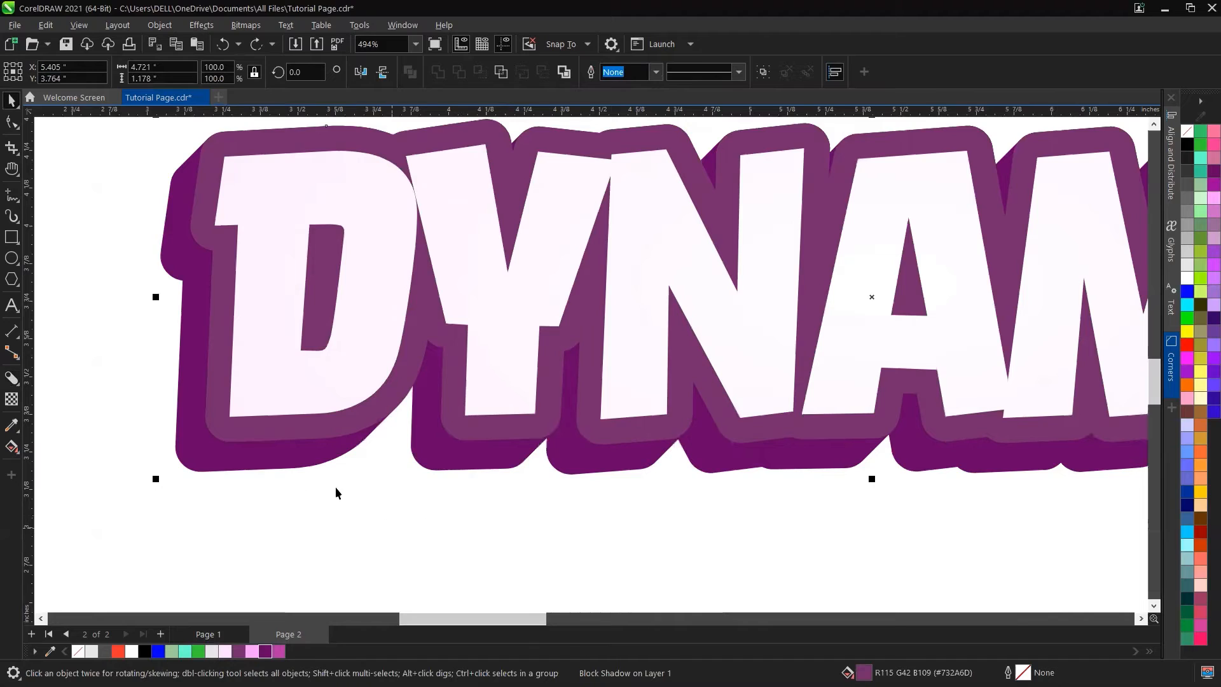
pyautogui.rightClick(254, 453)
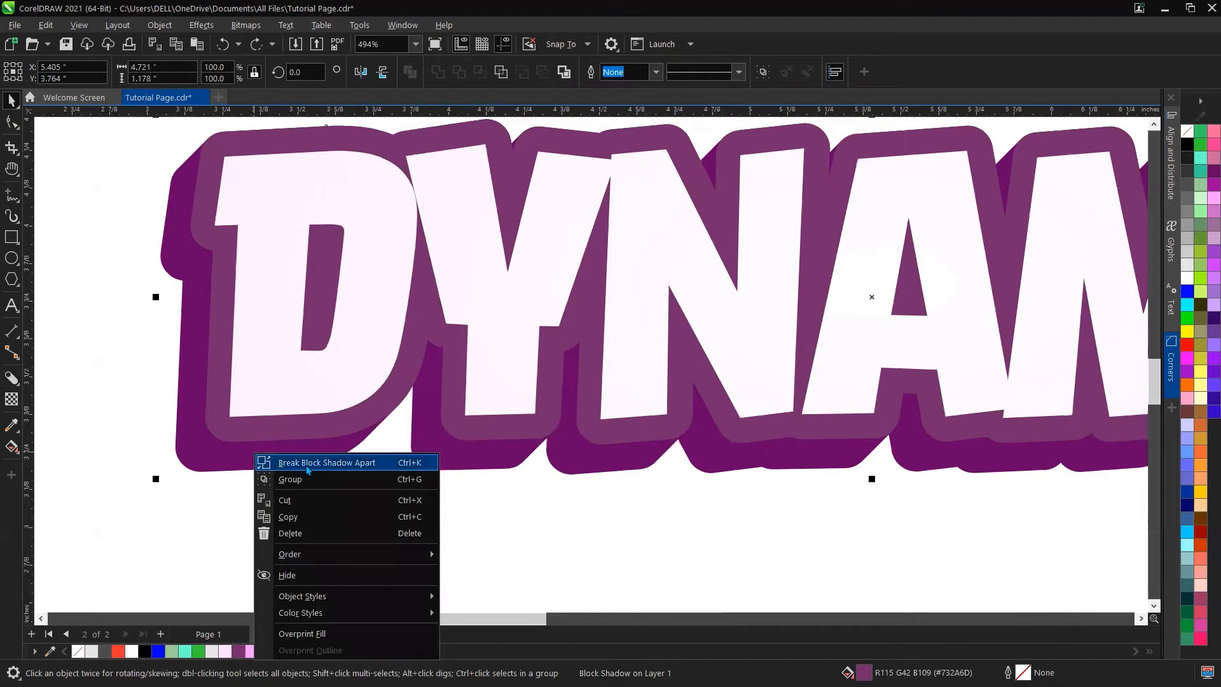
pyautogui.click(336, 463)
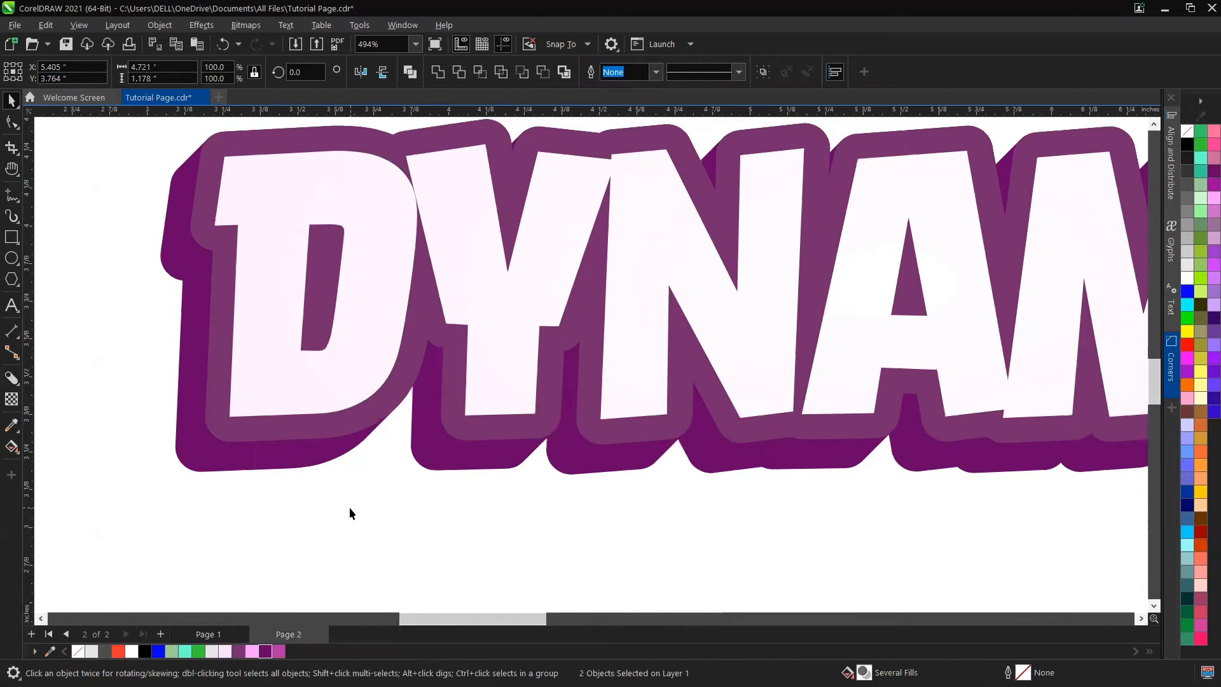
pyautogui.click(349, 507)
# Step: Examine the separated block shadow and outline shapes up close
pyautogui.scroll(-3, 296, 465)
pyautogui.moveTo(285, 467); pyautogui.dragTo(284, 491)
pyautogui.scroll(-2, 283, 491)
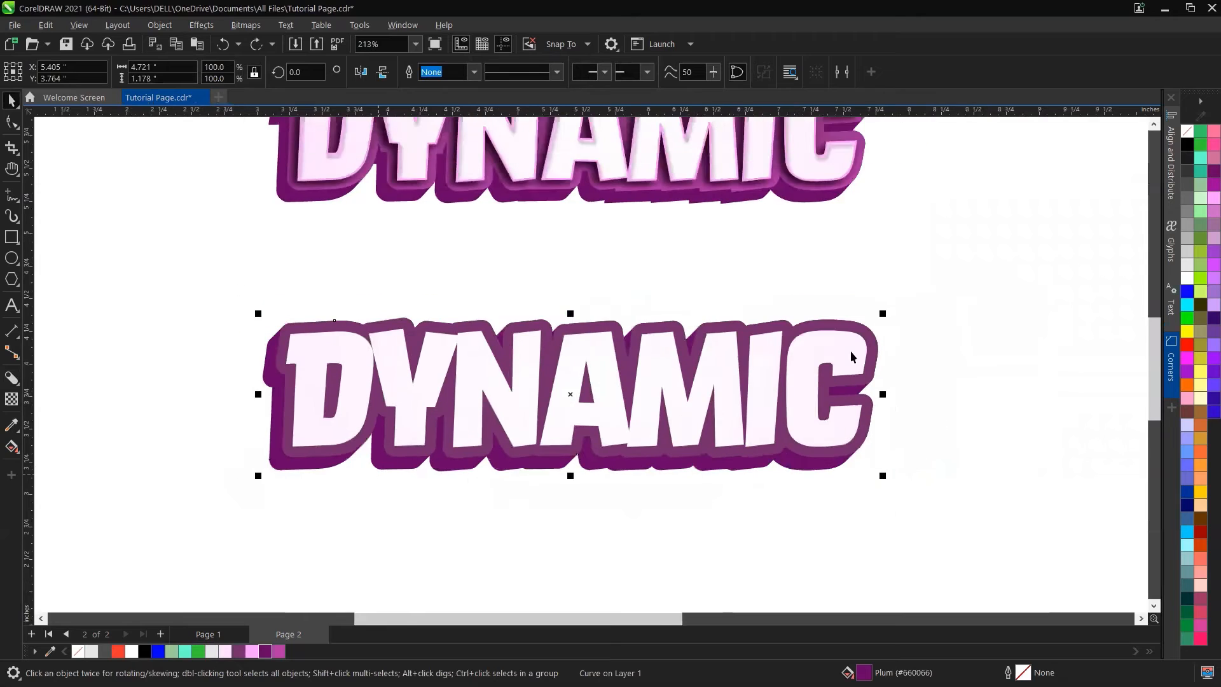
pyautogui.scroll(2, 850, 350)
pyautogui.scroll(-2, 654, 383)
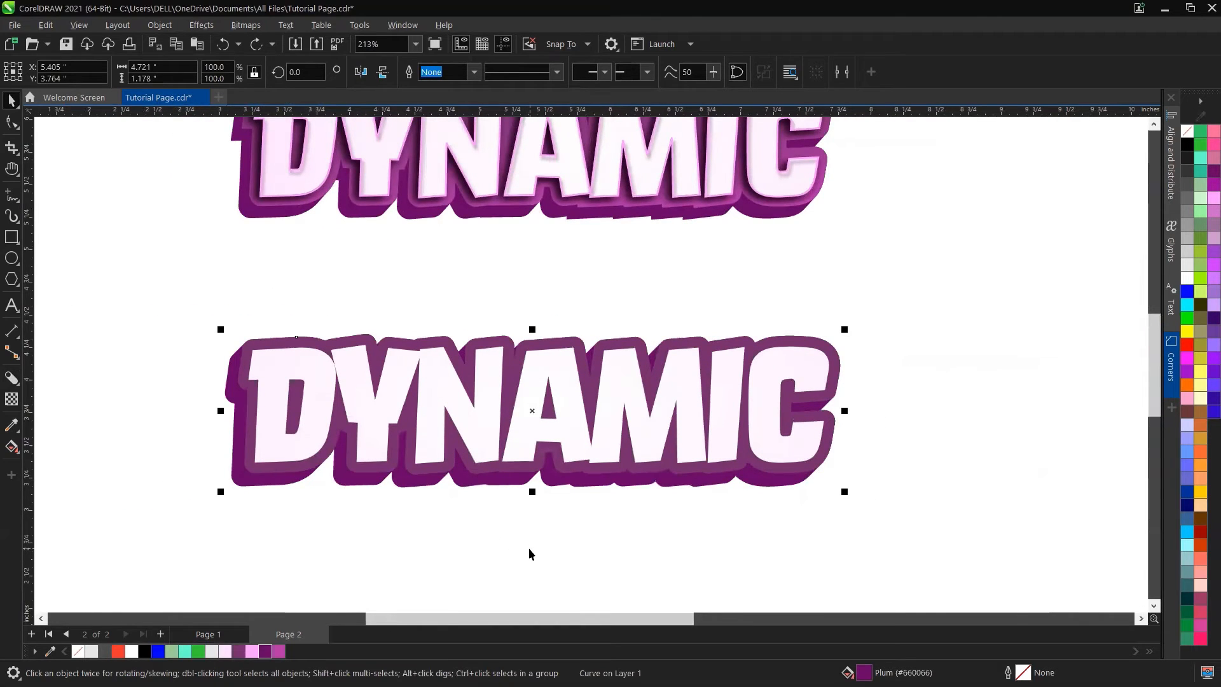
pyautogui.scroll(-1, 528, 547)
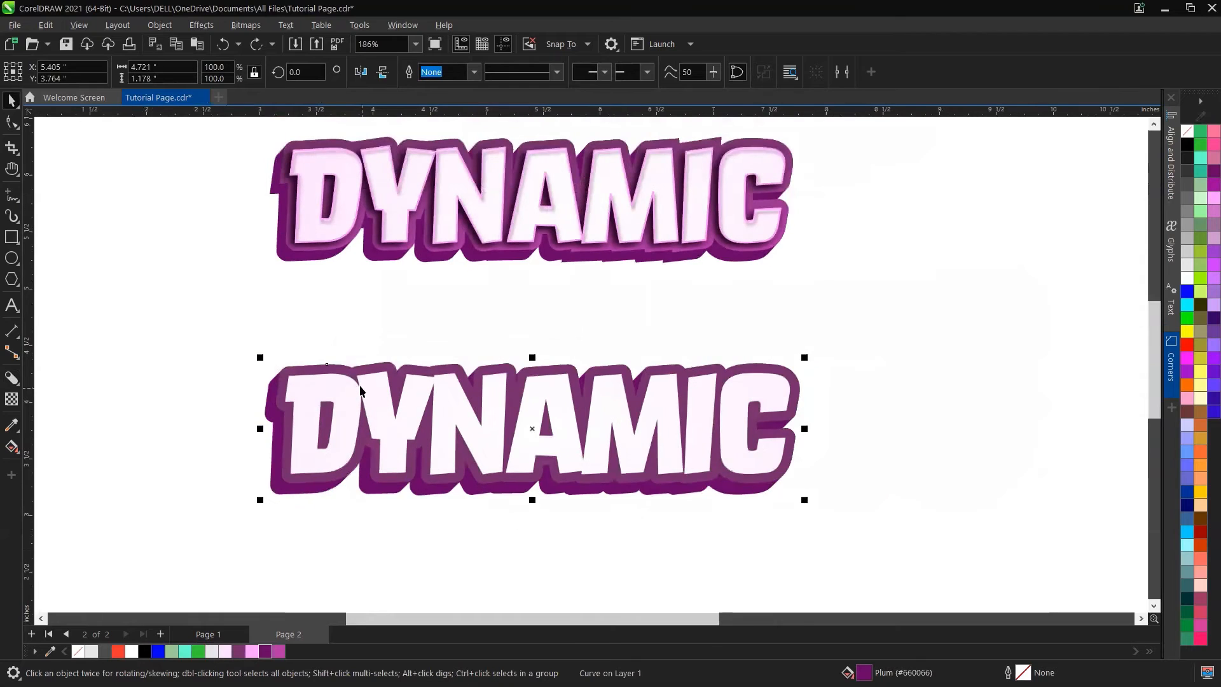
pyautogui.scroll(1, 330, 304)
pyautogui.click(330, 304)
pyautogui.scroll(6, 298, 368)
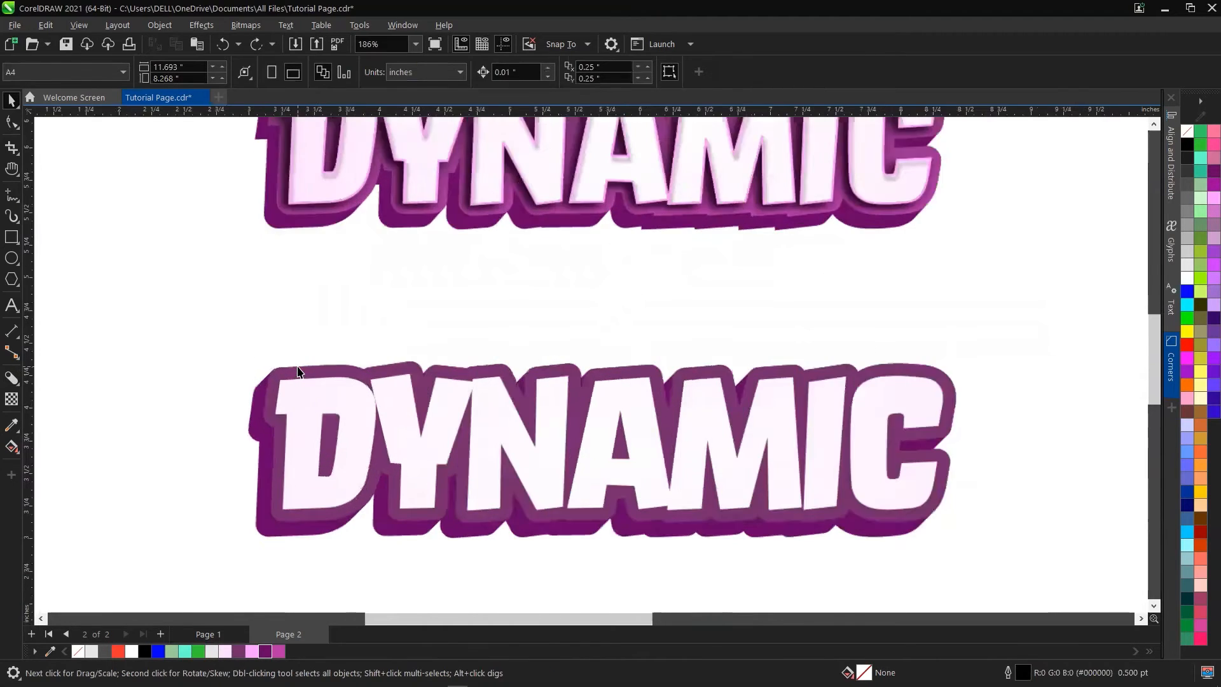
# Step: Try an angled fountain fill on the outline shape ending in dark purple, then revert it to its uniform purple fill
pyautogui.click(298, 367)
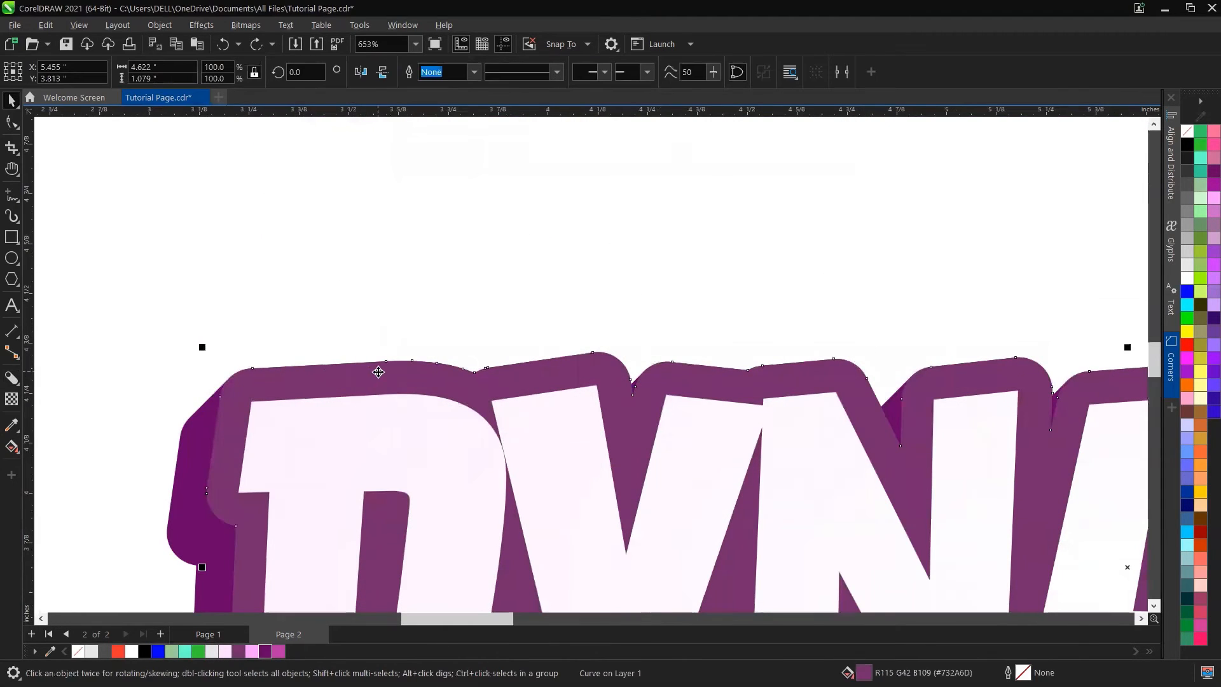
pyautogui.scroll(-4, 412, 309)
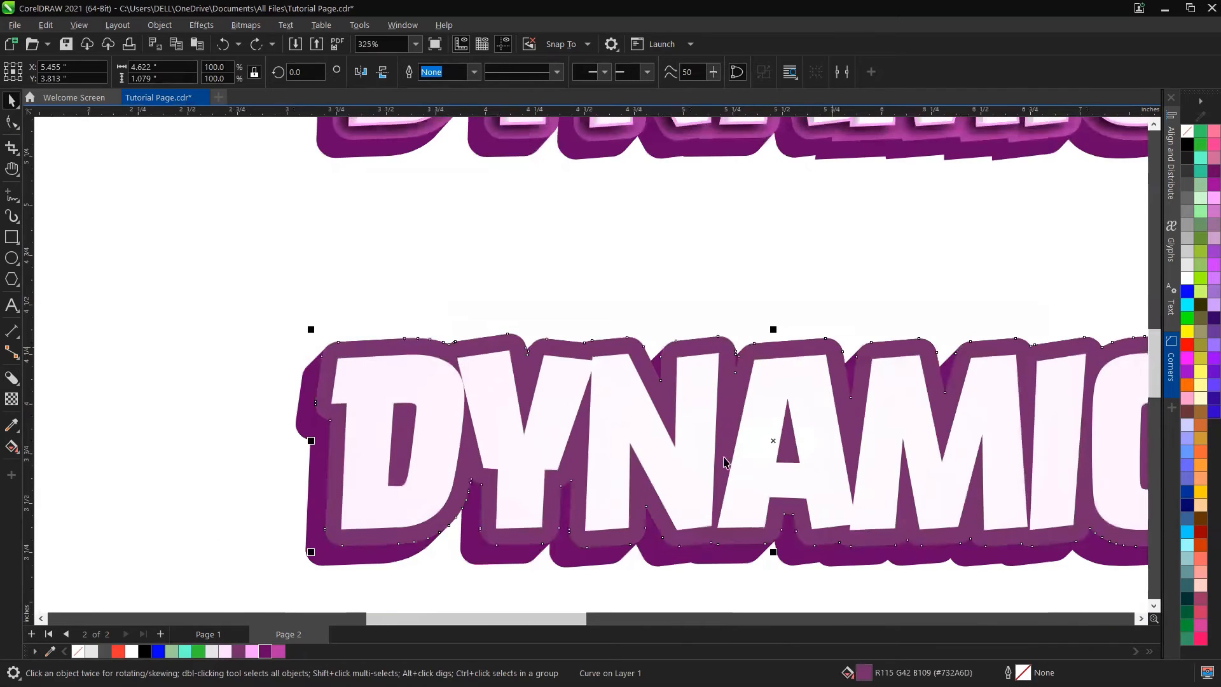
pyautogui.press('g')
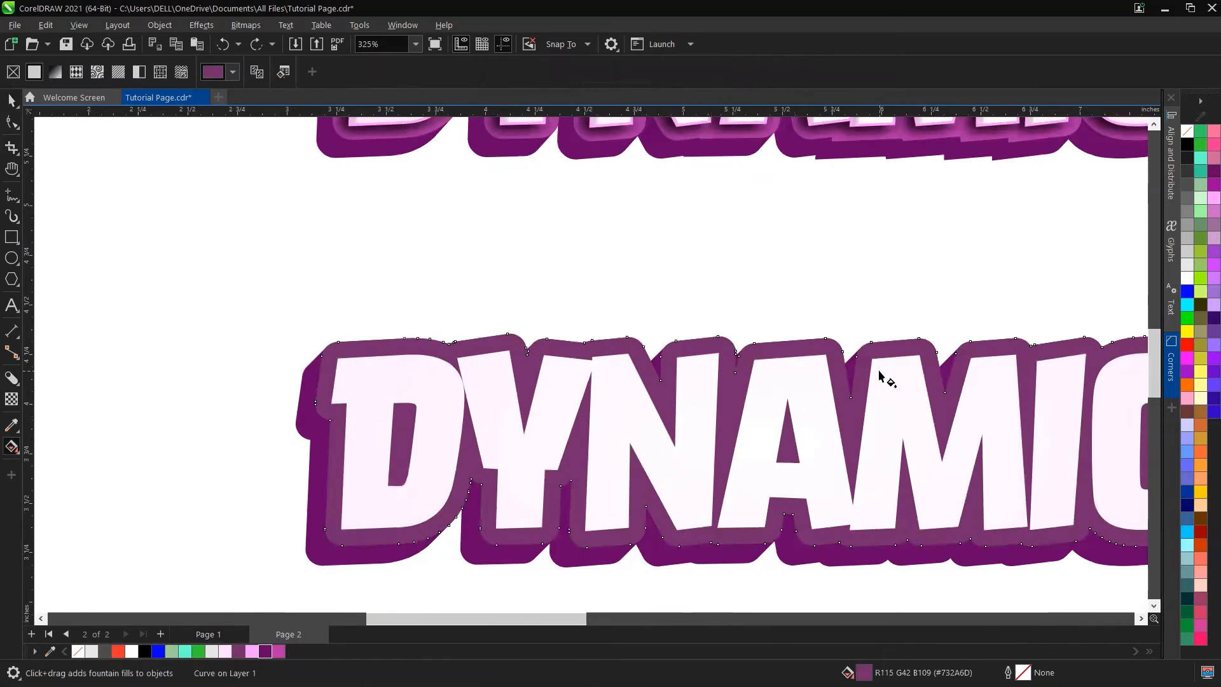
pyautogui.moveTo(880, 371); pyautogui.dragTo(834, 540)
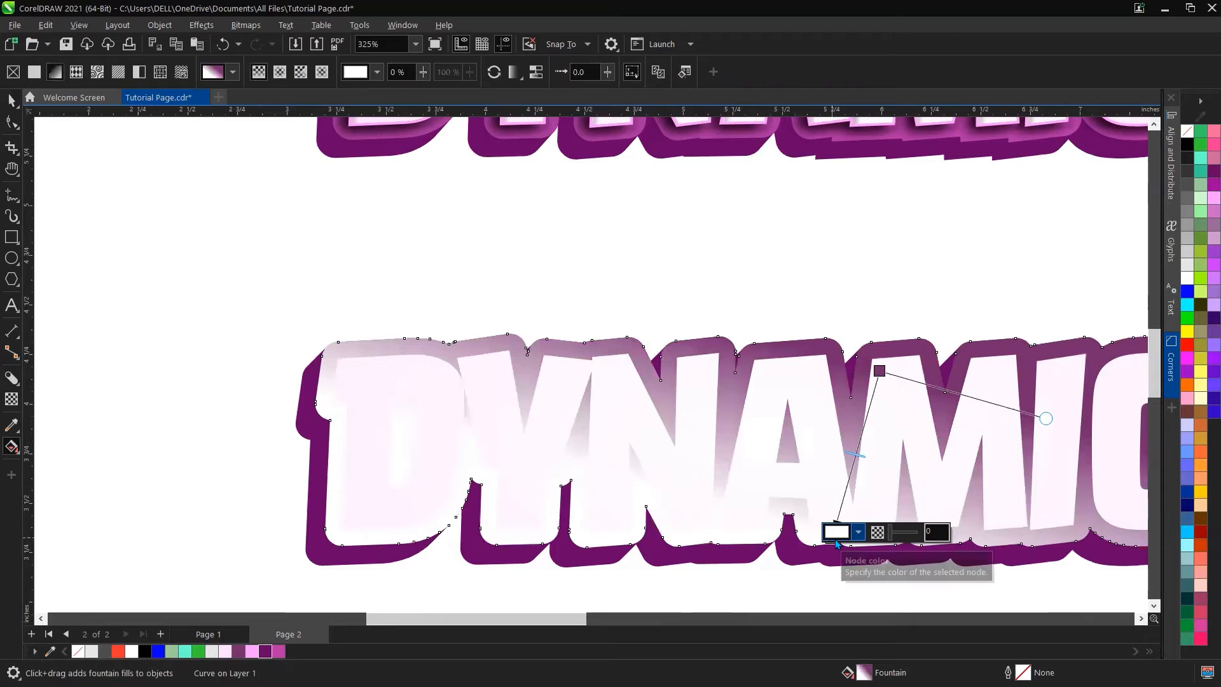
pyautogui.click(266, 652)
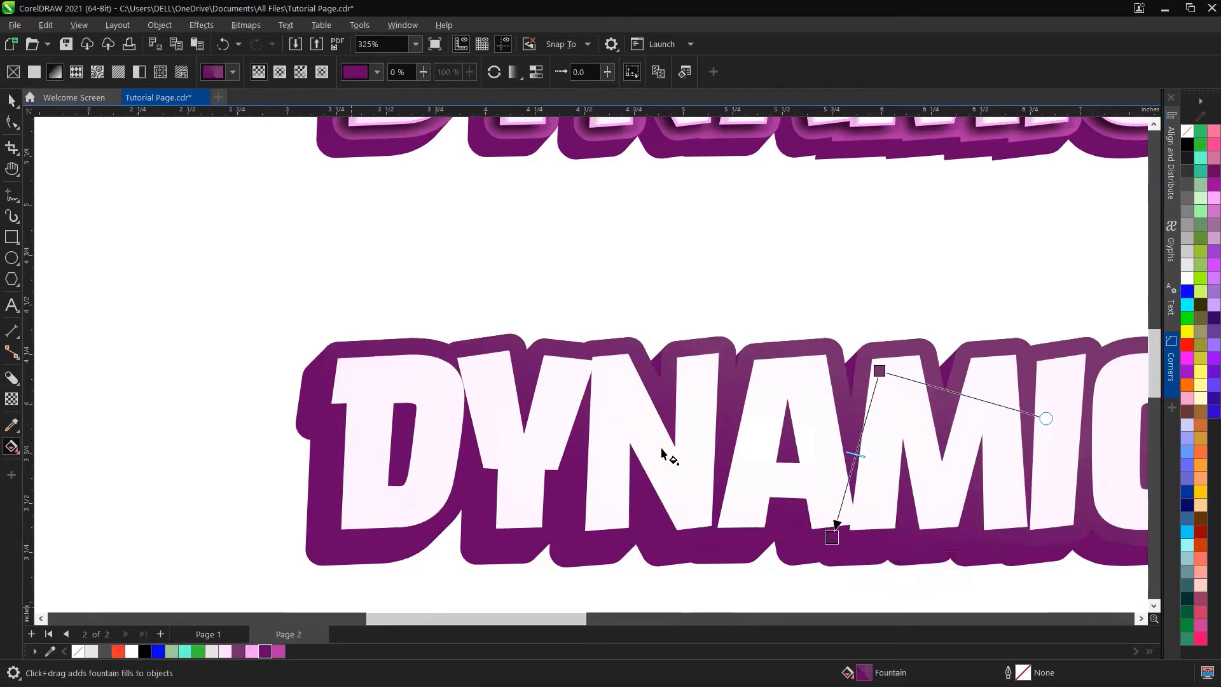
pyautogui.moveTo(880, 371); pyautogui.dragTo(691, 561)
pyautogui.moveTo(836, 547); pyautogui.dragTo(806, 353)
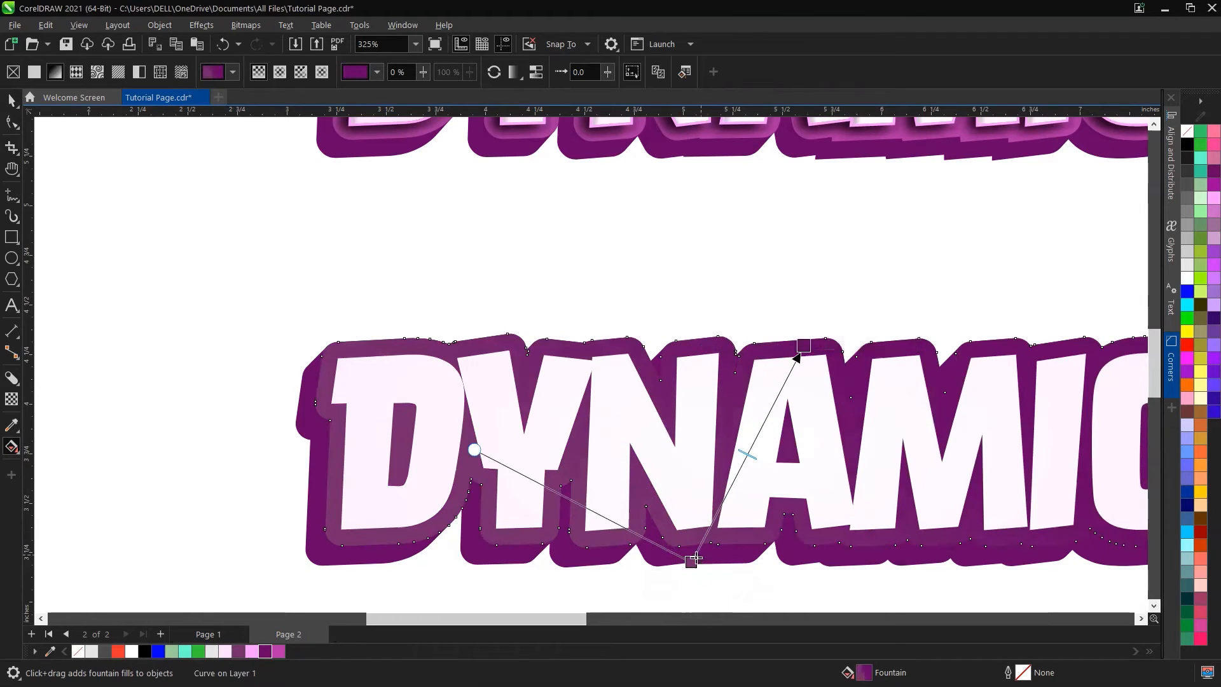
pyautogui.moveTo(692, 562); pyautogui.dragTo(741, 521)
pyautogui.moveTo(805, 346); pyautogui.dragTo(782, 379)
pyautogui.scroll(-2, 779, 378)
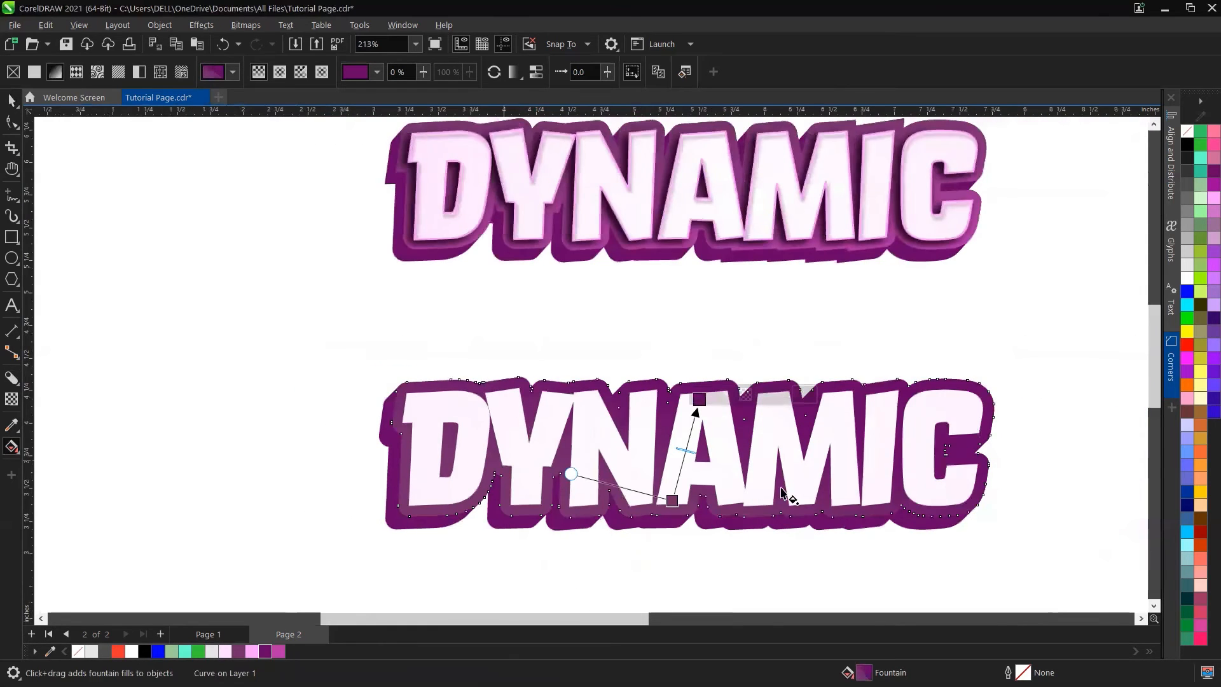
pyautogui.press('space')
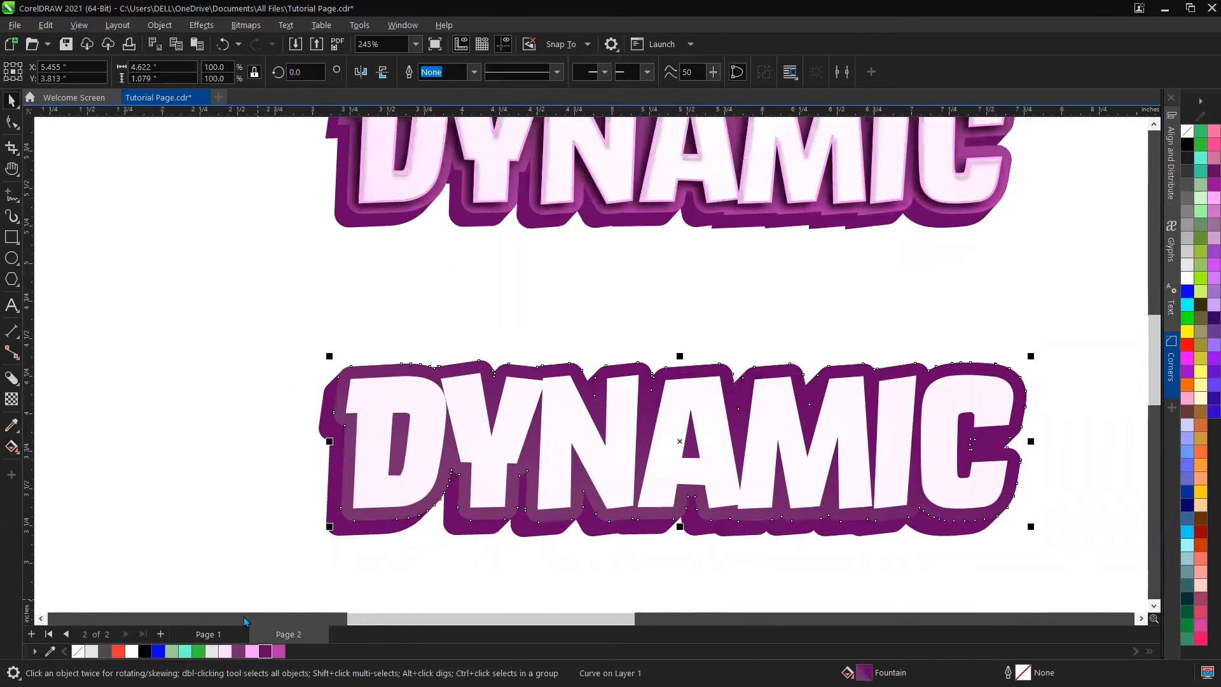
pyautogui.click(238, 651)
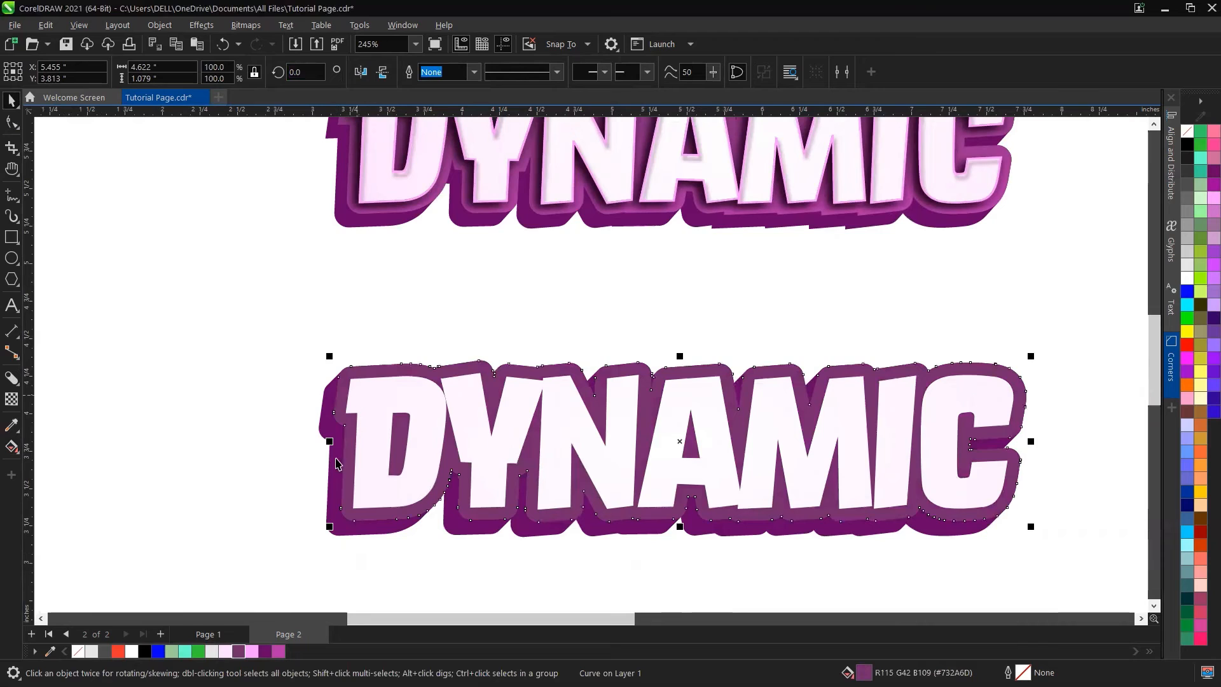
# Step: Apply a bottom-to-top fountain fill to the outline shape with dark purple as one node colour
pyautogui.press('g')
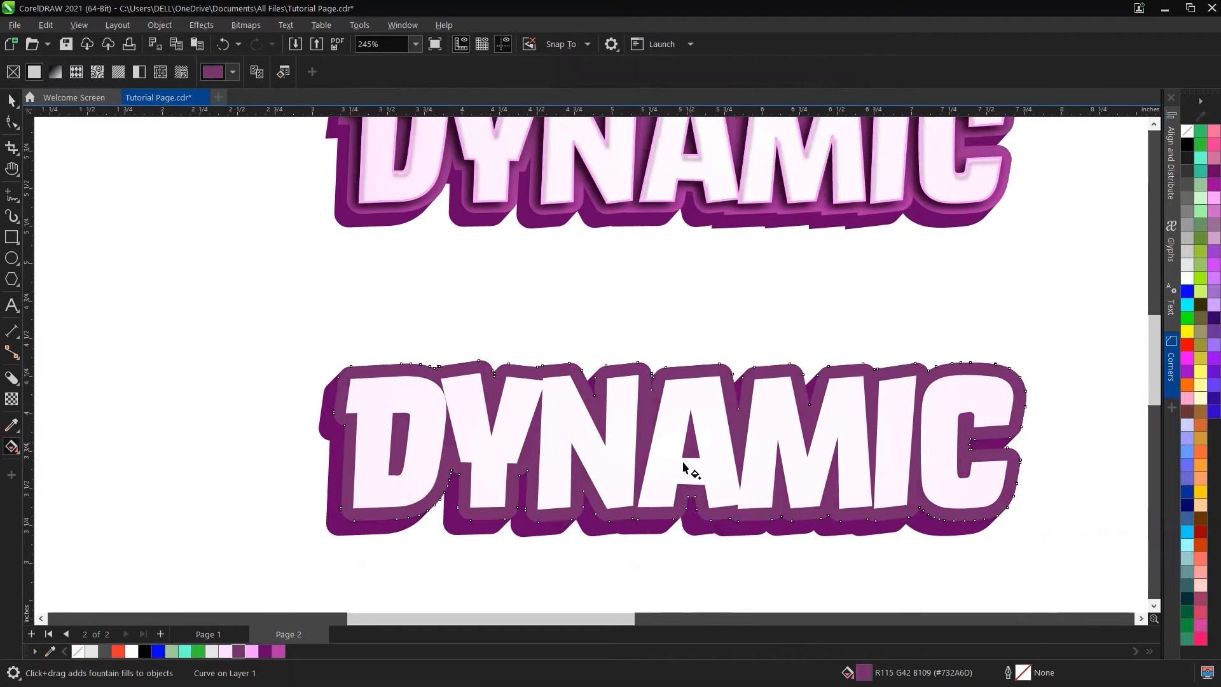
pyautogui.moveTo(662, 506); pyautogui.dragTo(677, 375)
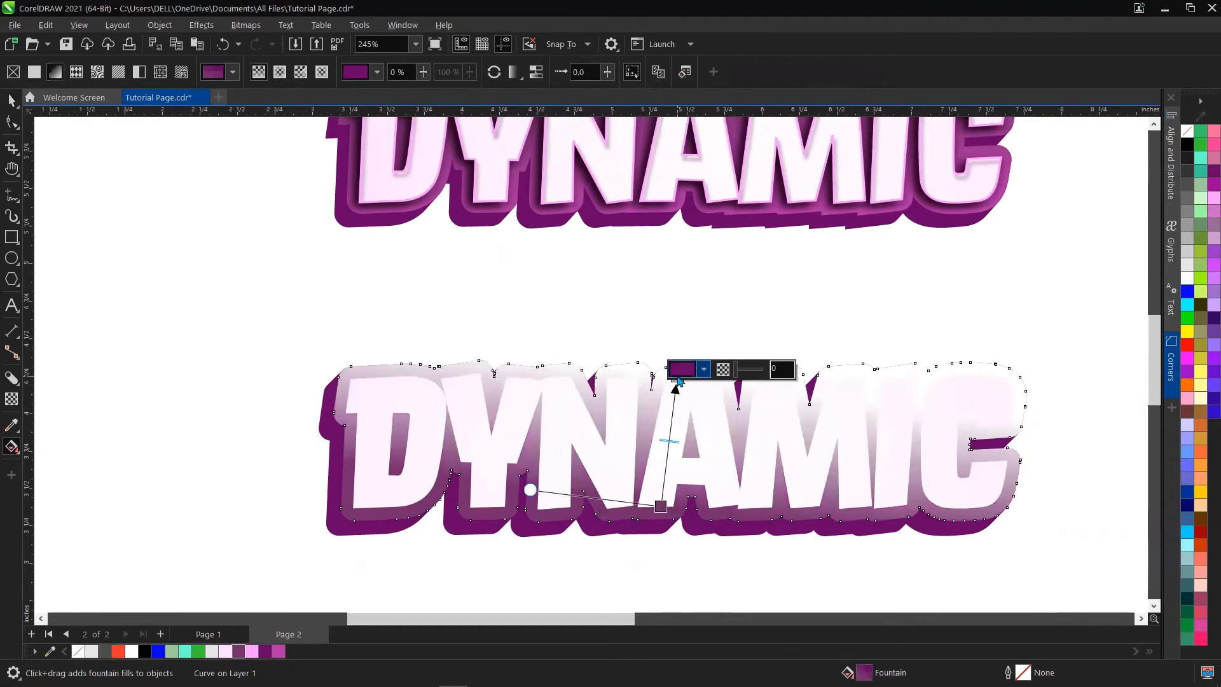
pyautogui.click(264, 652)
pyautogui.press('space')
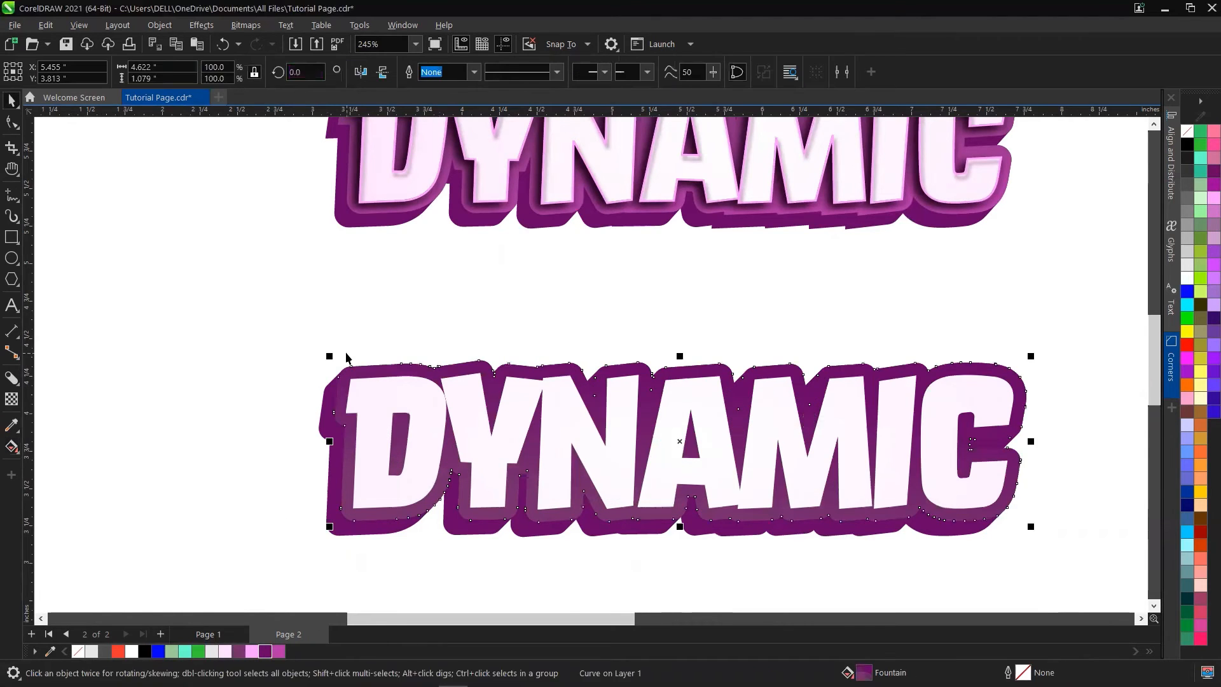
# Step: Compare the rebuilt DYNAMIC text with the original sample above it
pyautogui.click(348, 354)
pyautogui.scroll(-1, 311, 498)
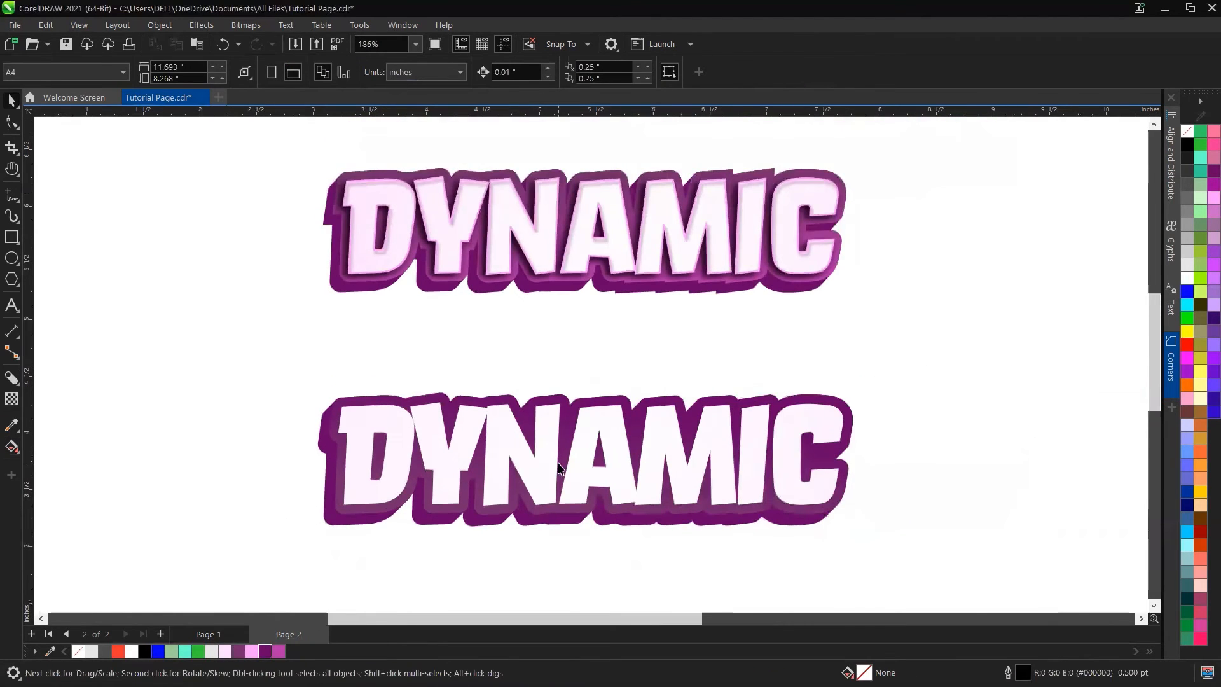
pyautogui.scroll(1, 368, 189)
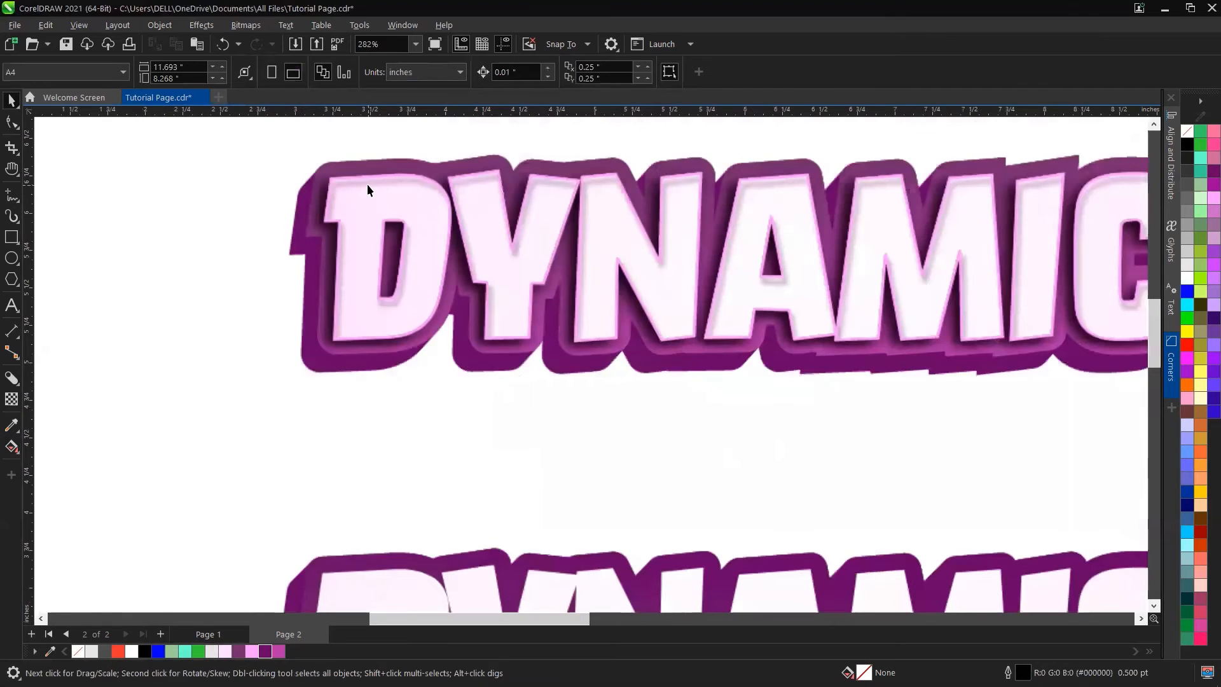
pyautogui.scroll(1, 367, 184)
pyautogui.scroll(-3, 368, 191)
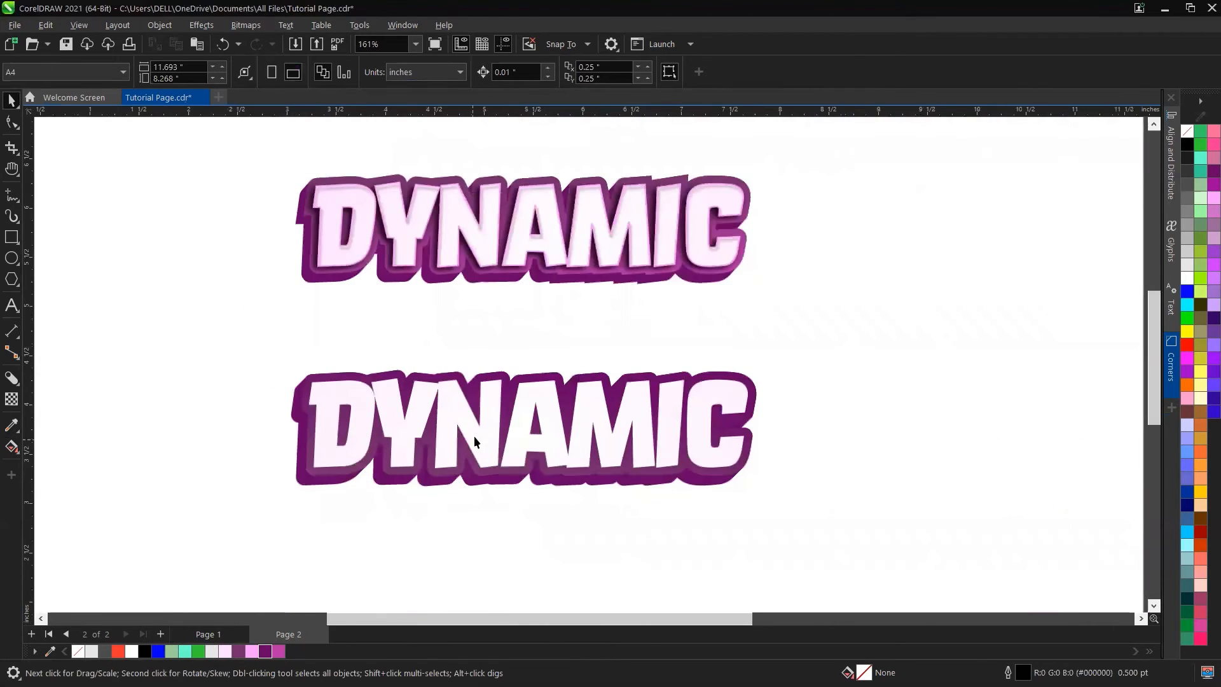
pyautogui.scroll(1, 483, 426)
pyautogui.scroll(3, 490, 422)
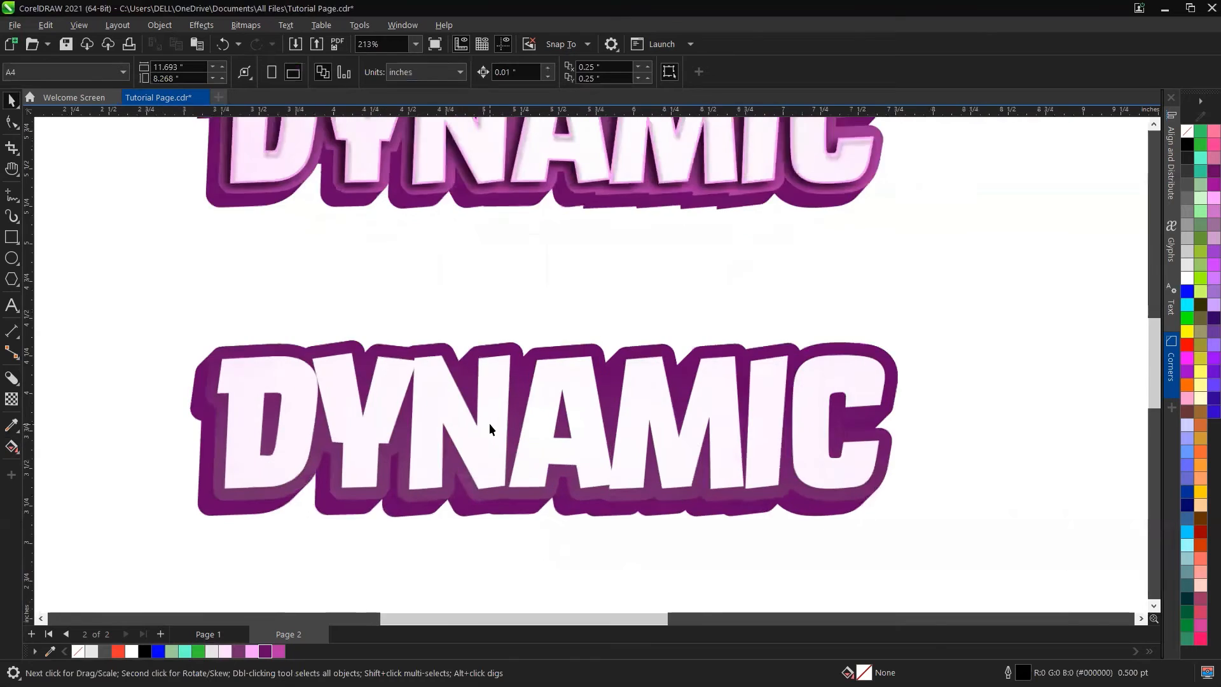
pyautogui.click(490, 398)
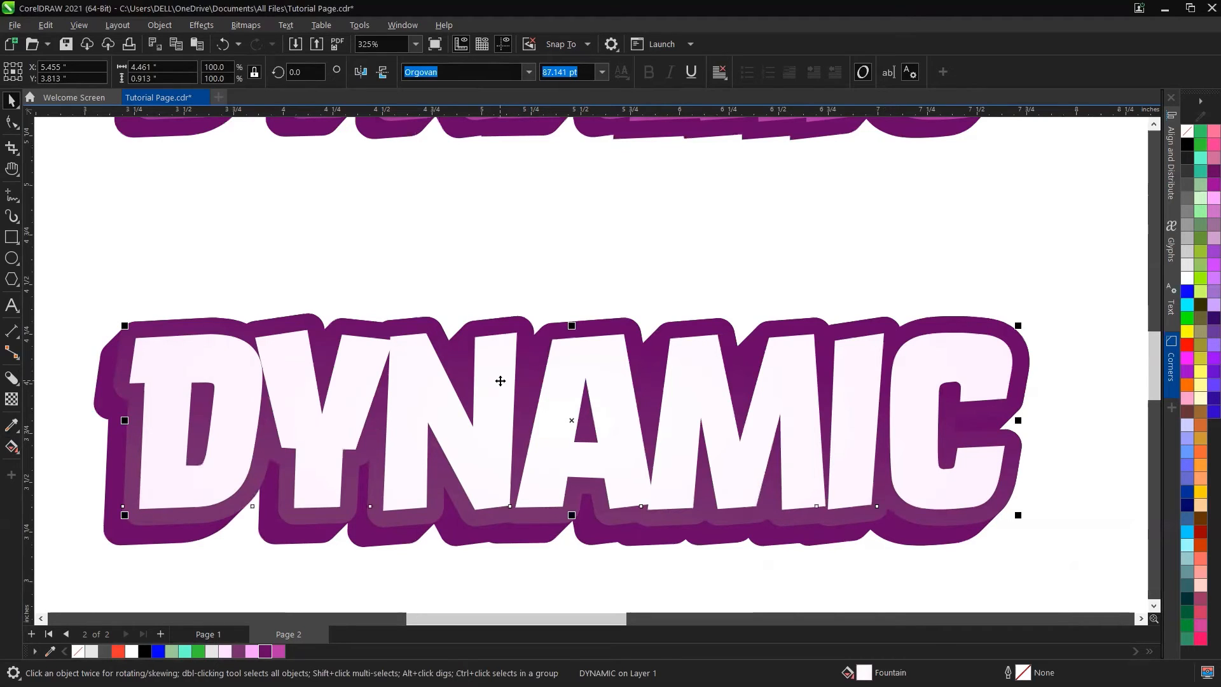
pyautogui.hotkey('ctrl', 'd')
pyautogui.hotkey('ctrl', 'z')
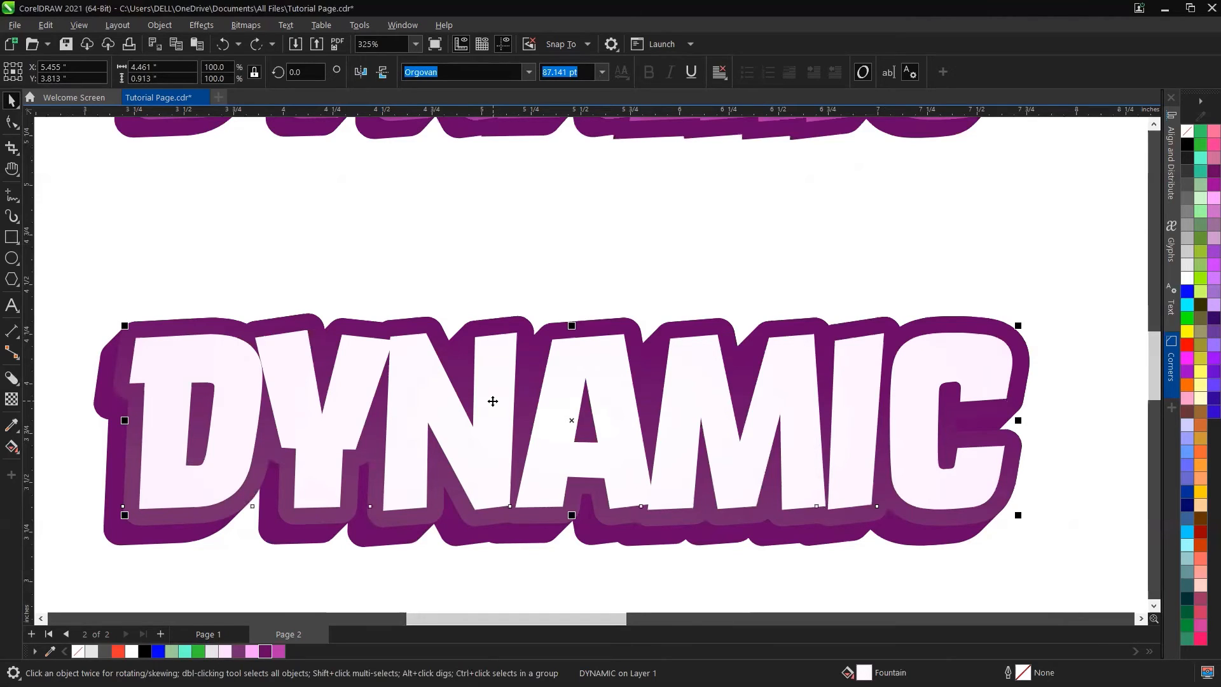
pyautogui.moveTo(548, 401); pyautogui.dragTo(560, 365)
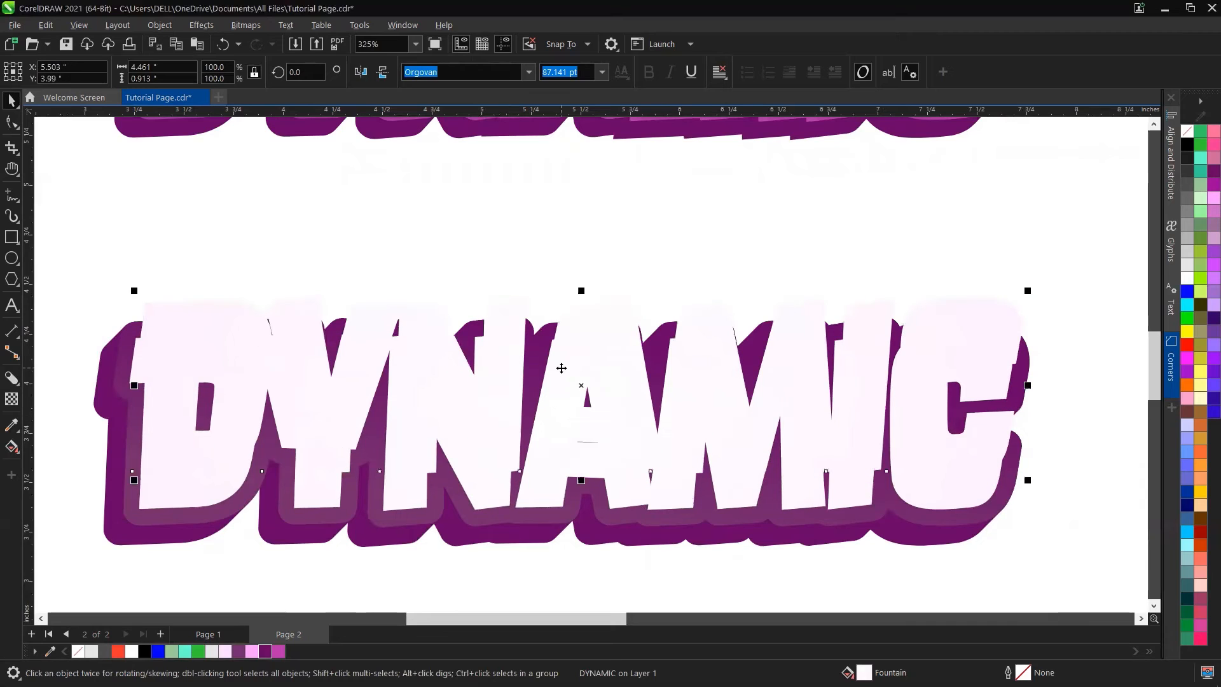
pyautogui.hotkey('ctrl', 'z')
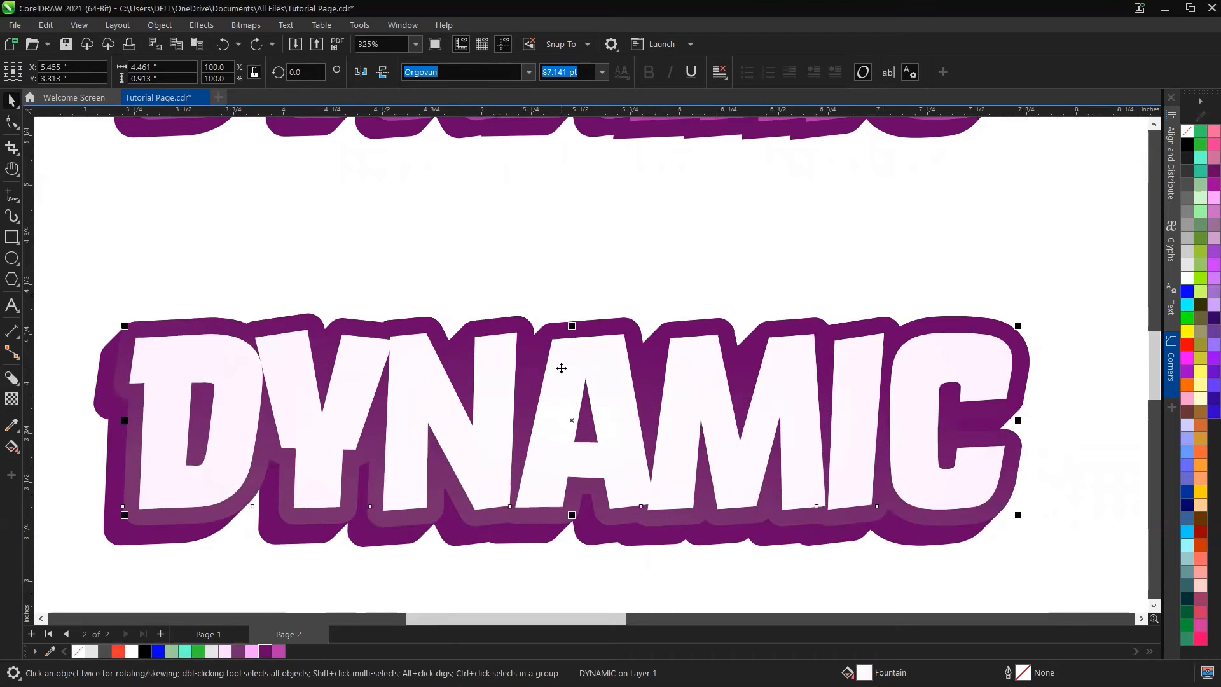
# Step: Give the selected DYNAMIC text a Light Violet outline and remove its fill
pyautogui.rightClick(250, 657)
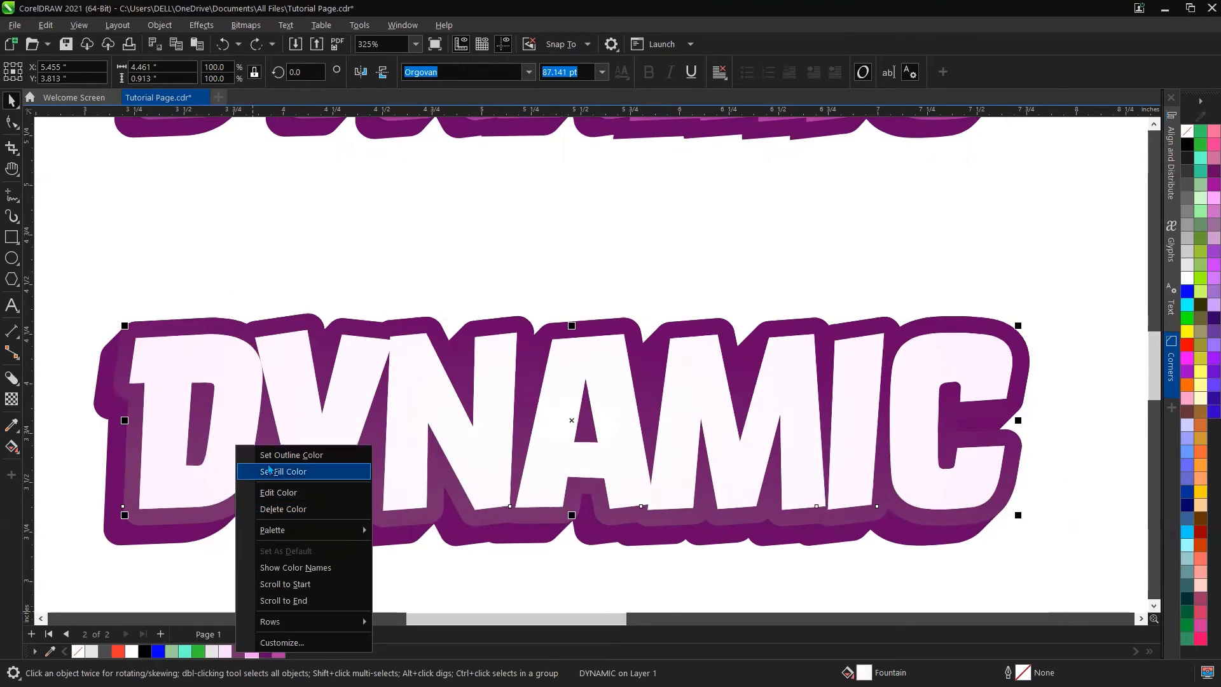
pyautogui.click(270, 462)
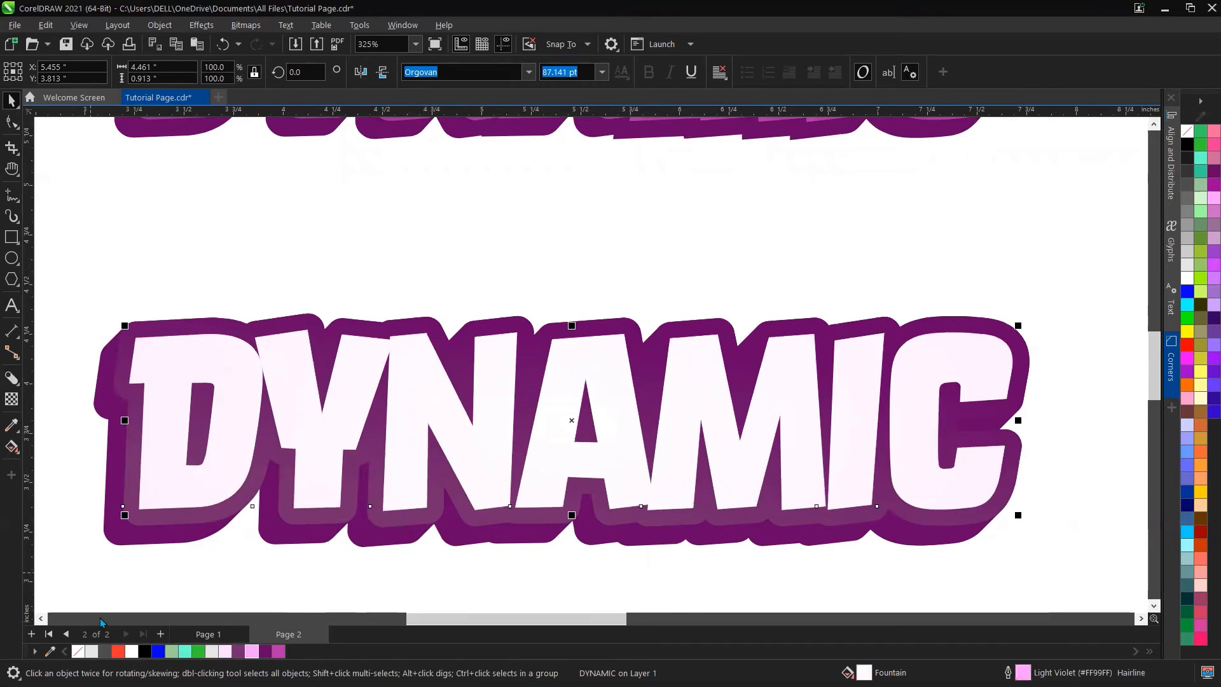
pyautogui.click(78, 652)
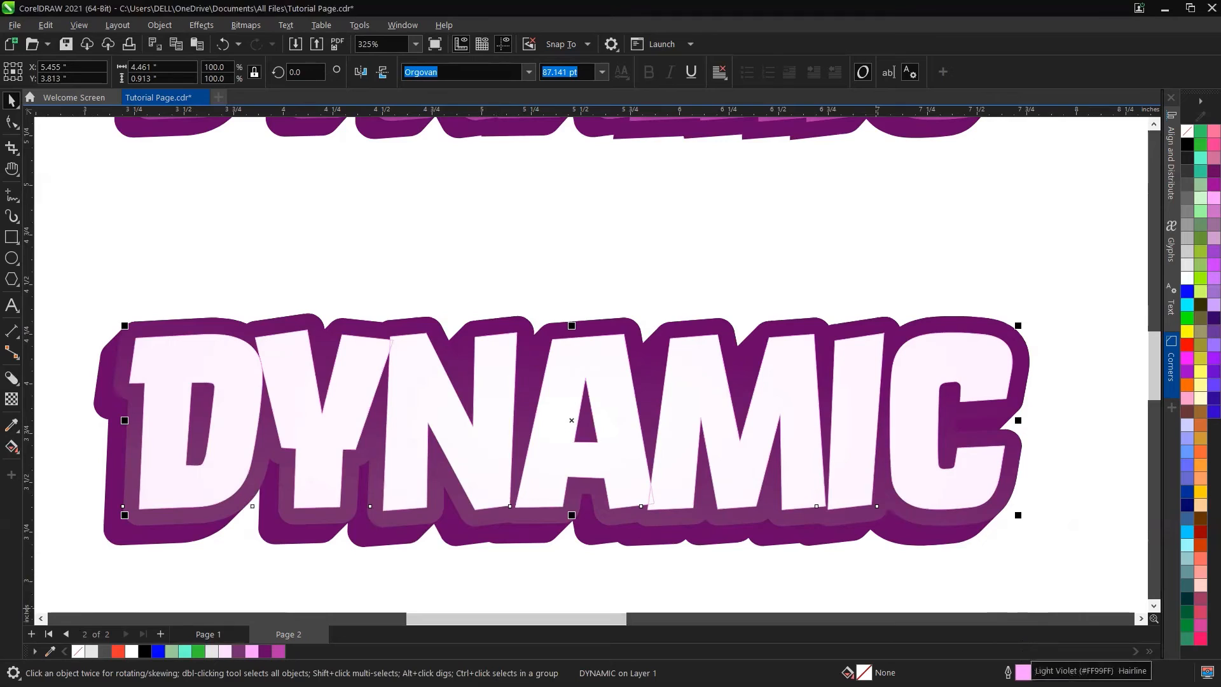
# Step: Set the text's outline width to 0.75 pt in the Outline Pen settings
pyautogui.doubleClick(1023, 672)
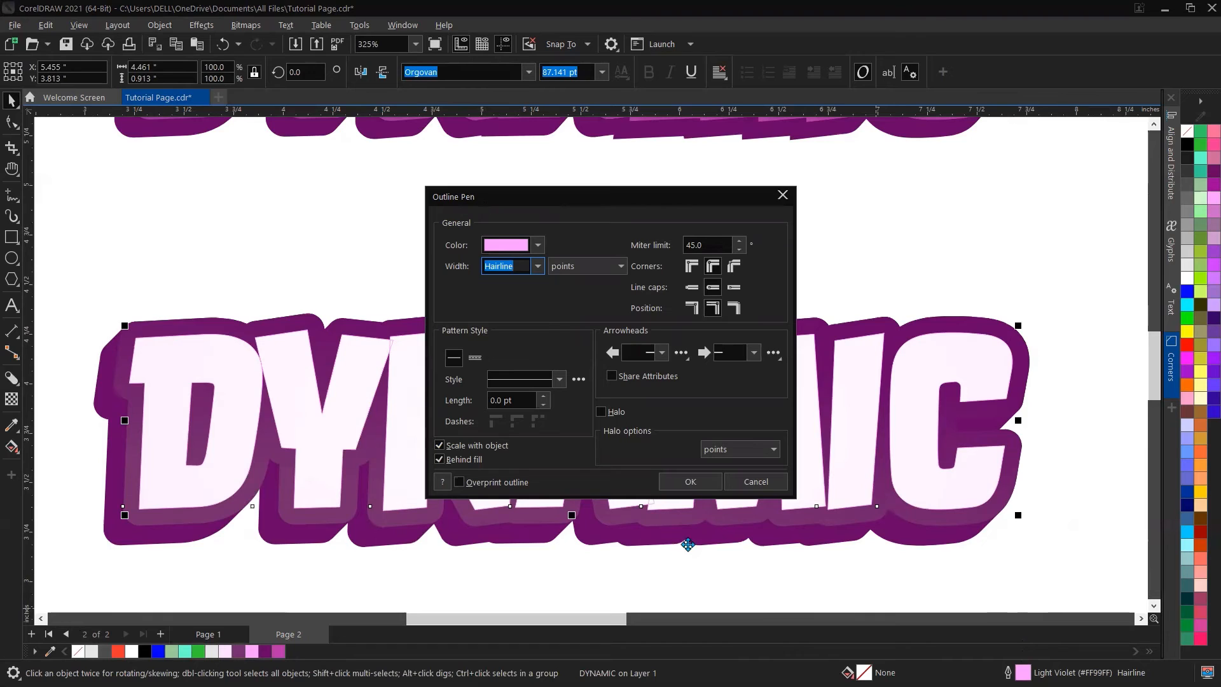
pyautogui.click(538, 266)
pyautogui.click(503, 325)
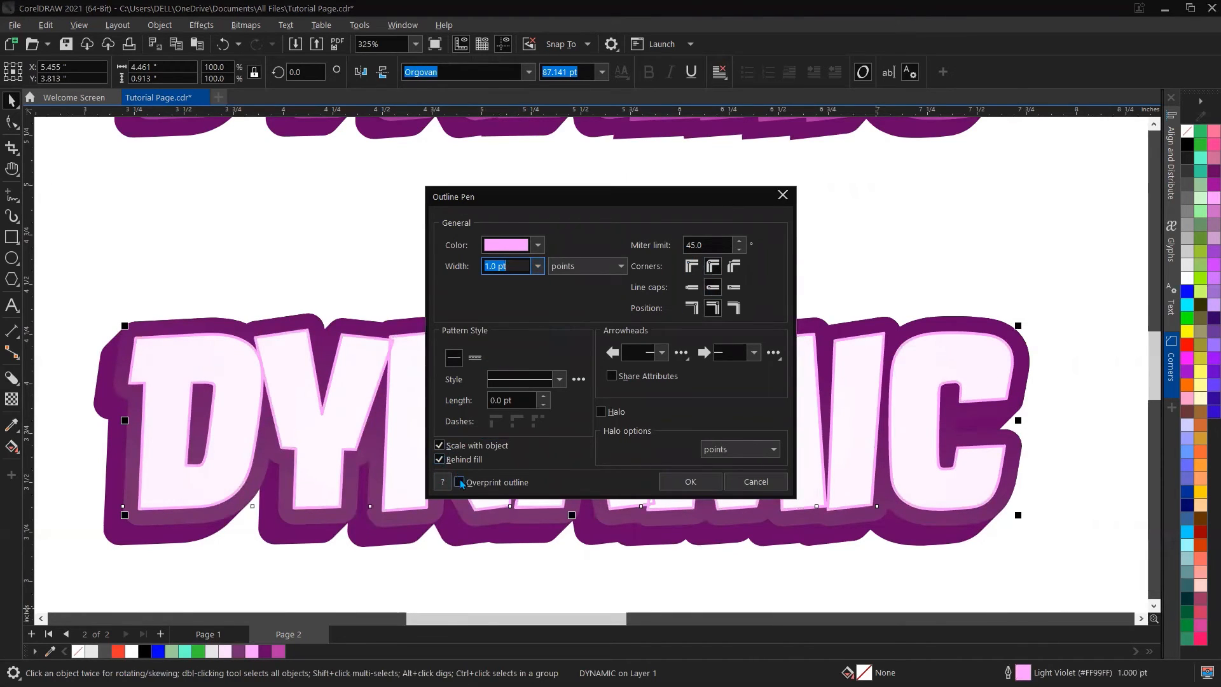
pyautogui.click(538, 268)
pyautogui.click(509, 314)
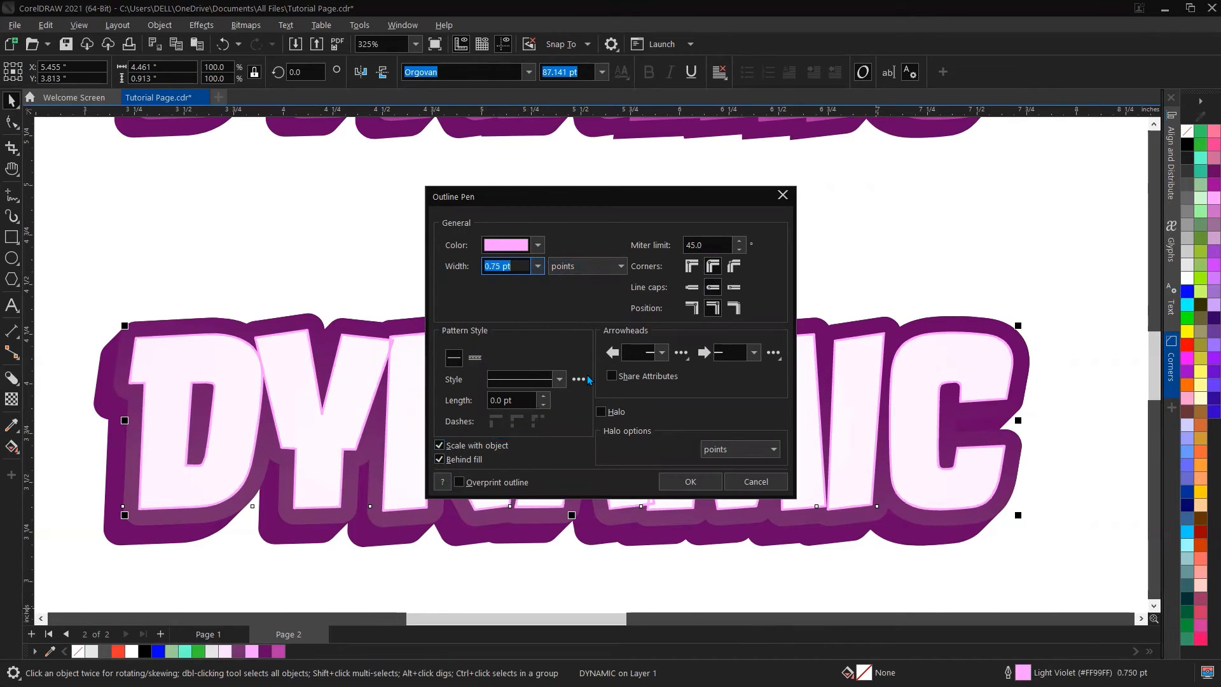
pyautogui.click(703, 482)
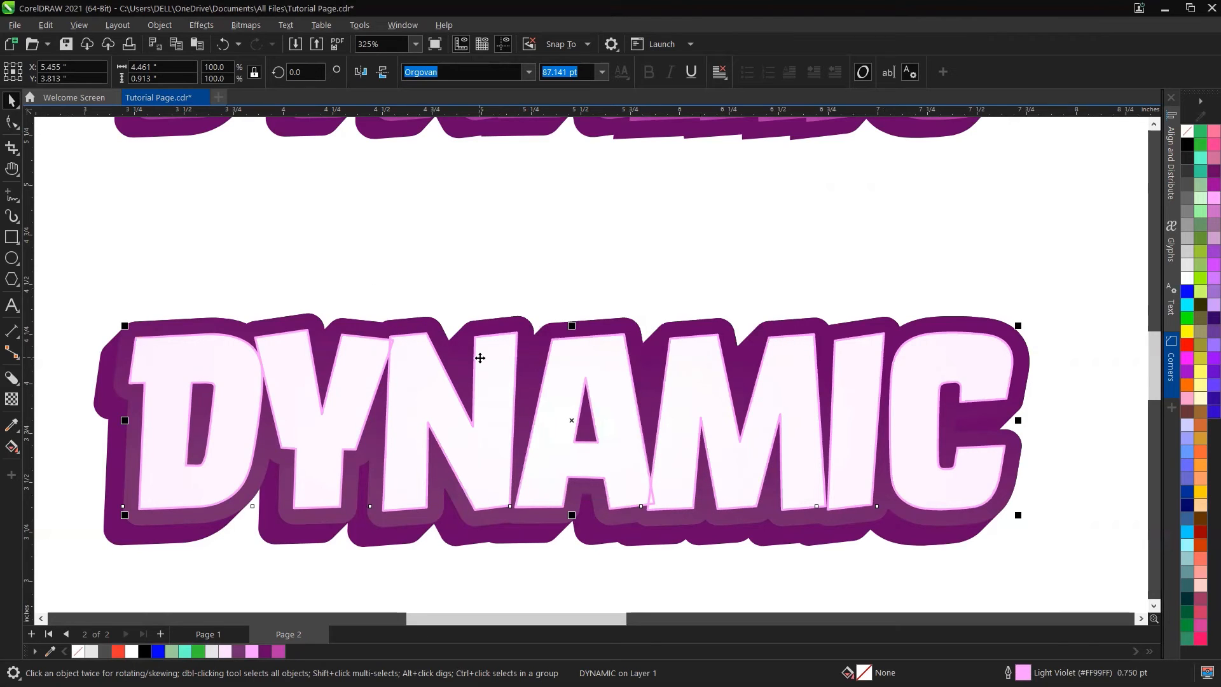
# Step: Delete the stray nodes where the Y meets the N in the light violet outline curve
pyautogui.click(398, 340)
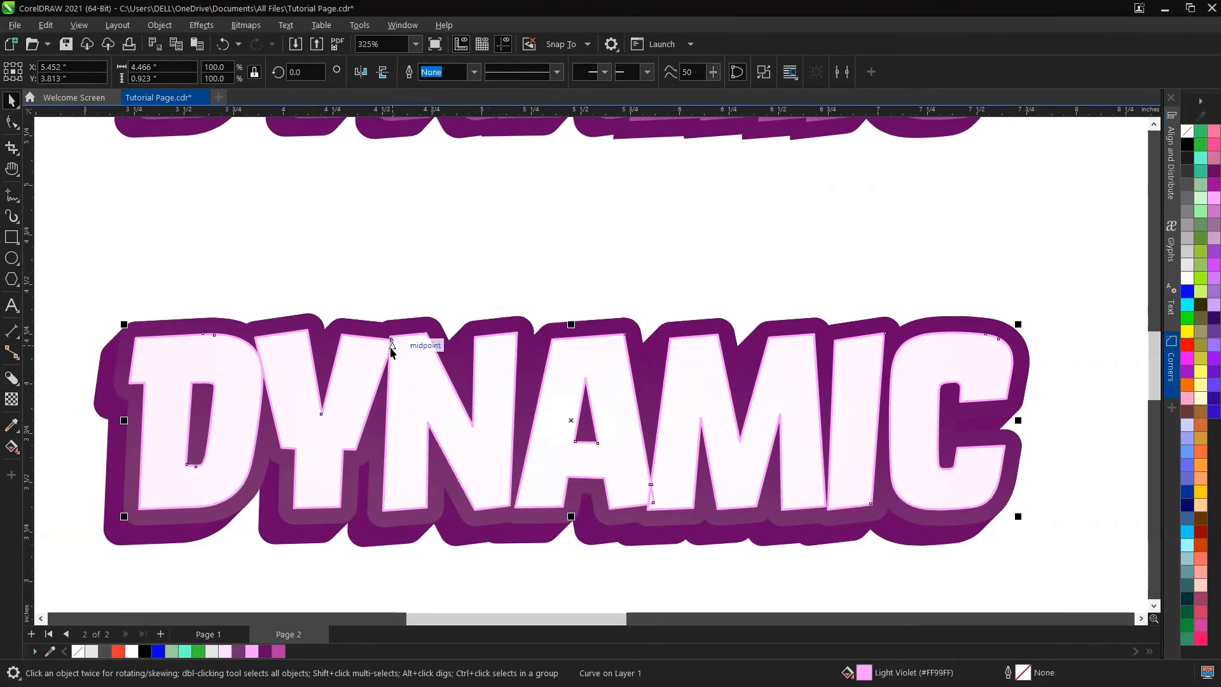
pyautogui.scroll(3, 388, 338)
pyautogui.scroll(2, 388, 340)
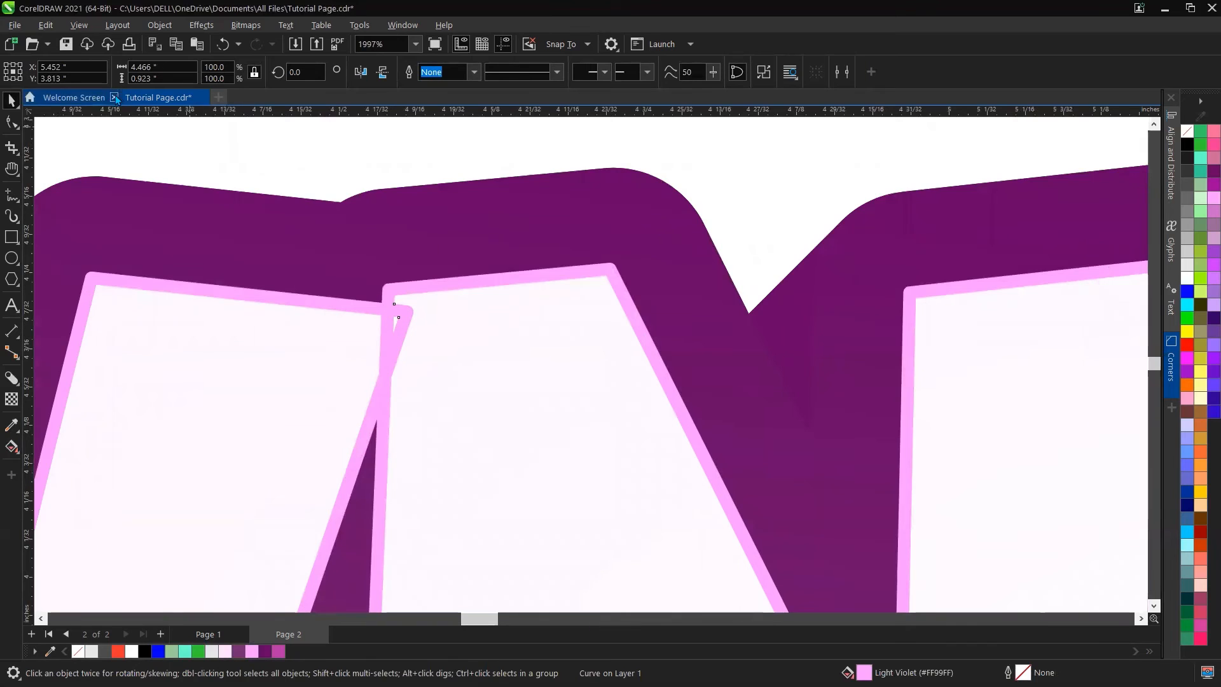
pyautogui.click(11, 122)
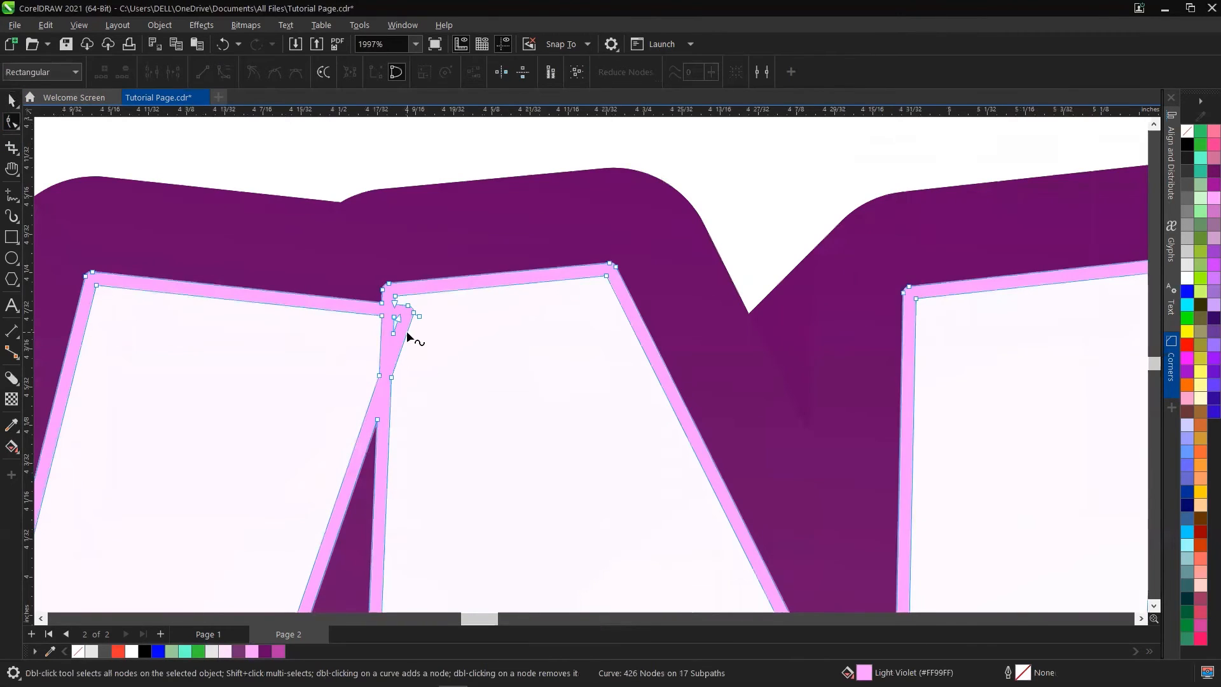
pyautogui.scroll(2, 423, 278)
pyautogui.scroll(2, 423, 278)
pyautogui.press('Delete')
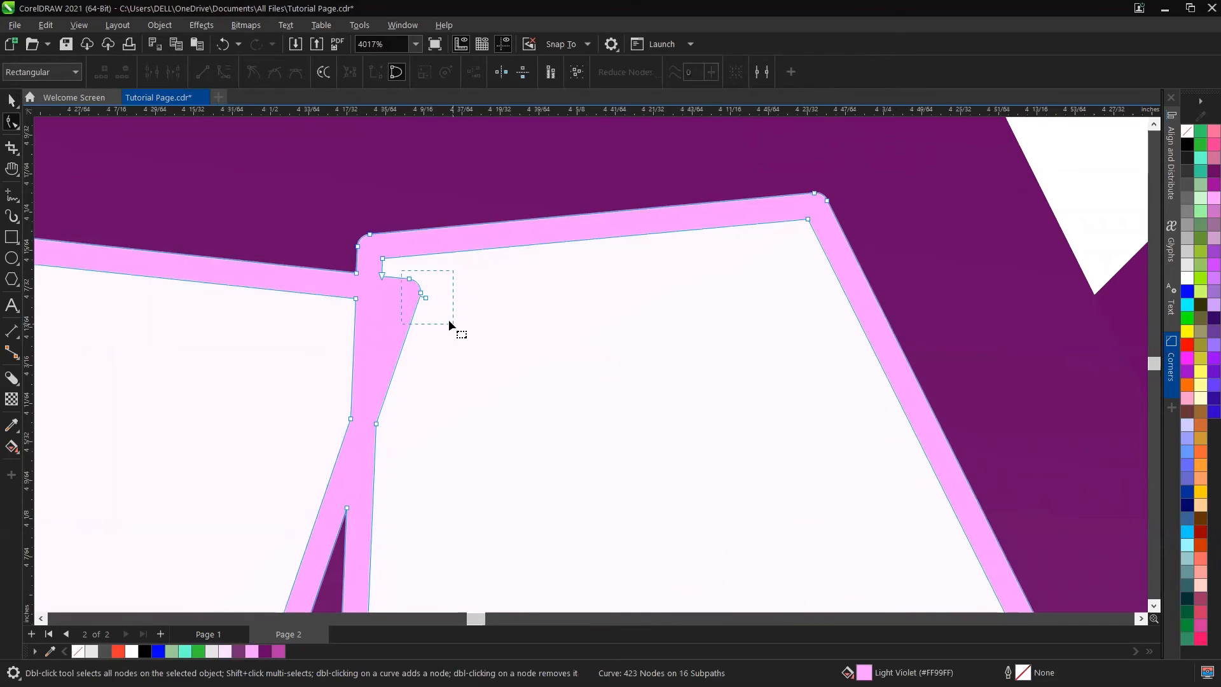
pyautogui.moveTo(448, 319); pyautogui.dragTo(448, 320)
pyautogui.press('Delete')
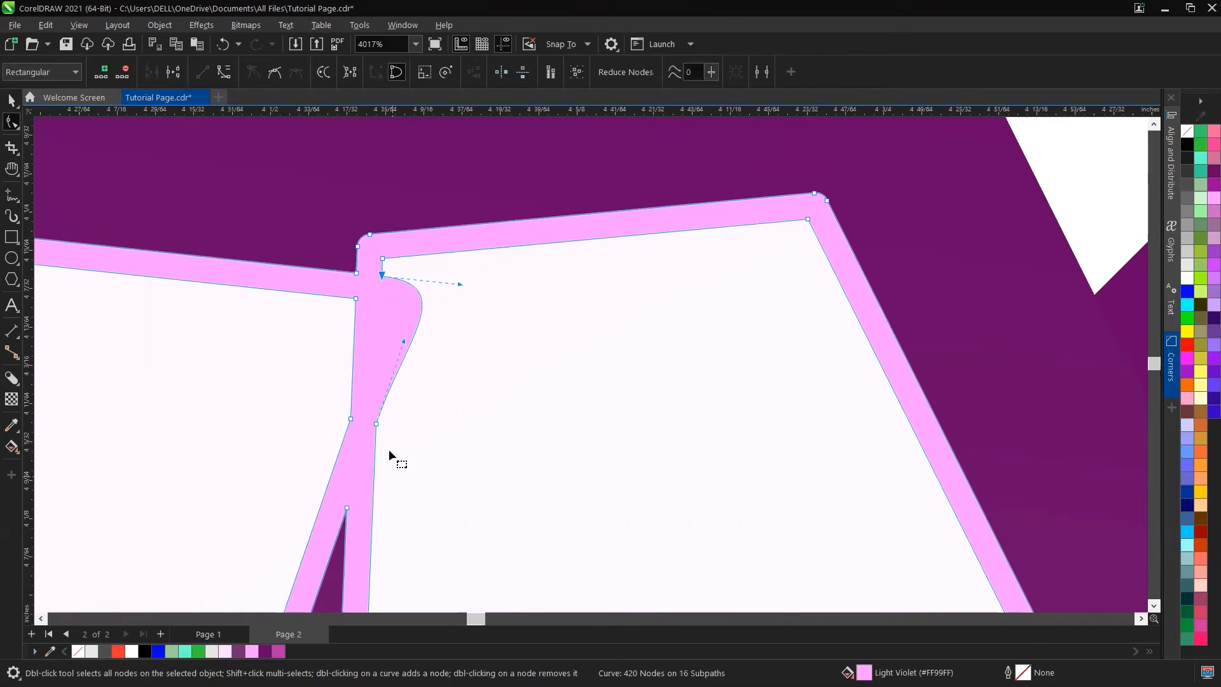
pyautogui.click(376, 423)
pyautogui.scroll(-10, 388, 299)
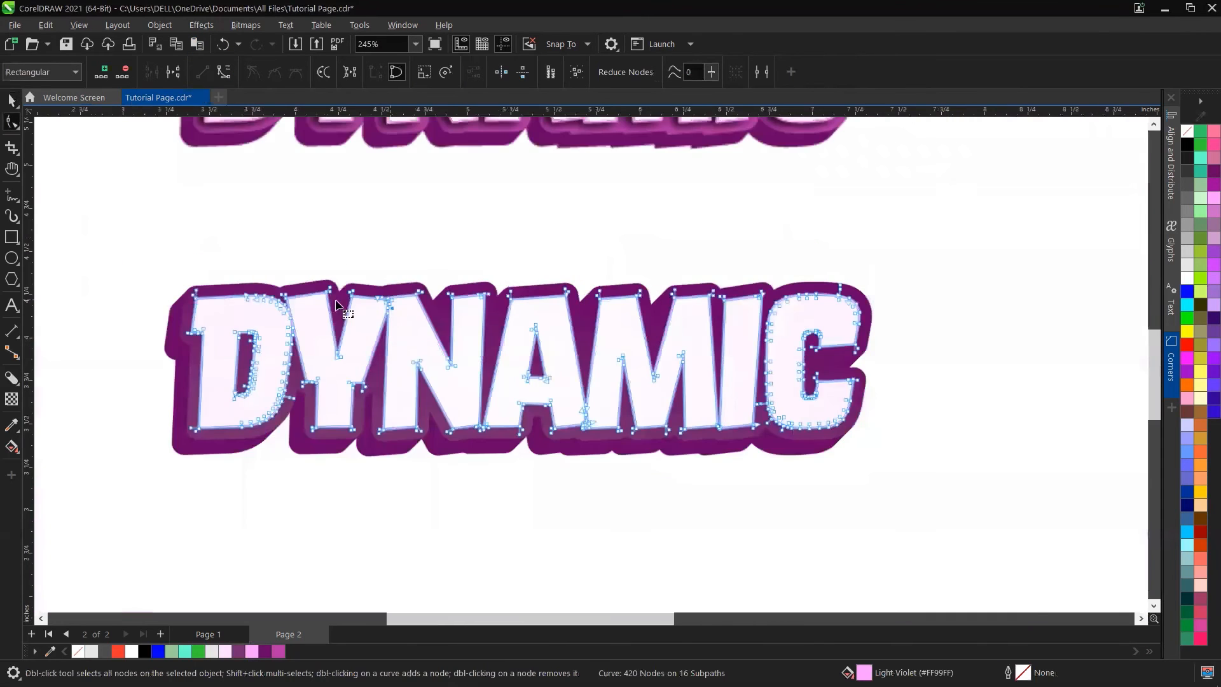
# Step: Delete the stray nodes between the M and the I in the outline curve and tidy the remaining node
pyautogui.scroll(2, 250, 297)
pyautogui.scroll(-2, 467, 429)
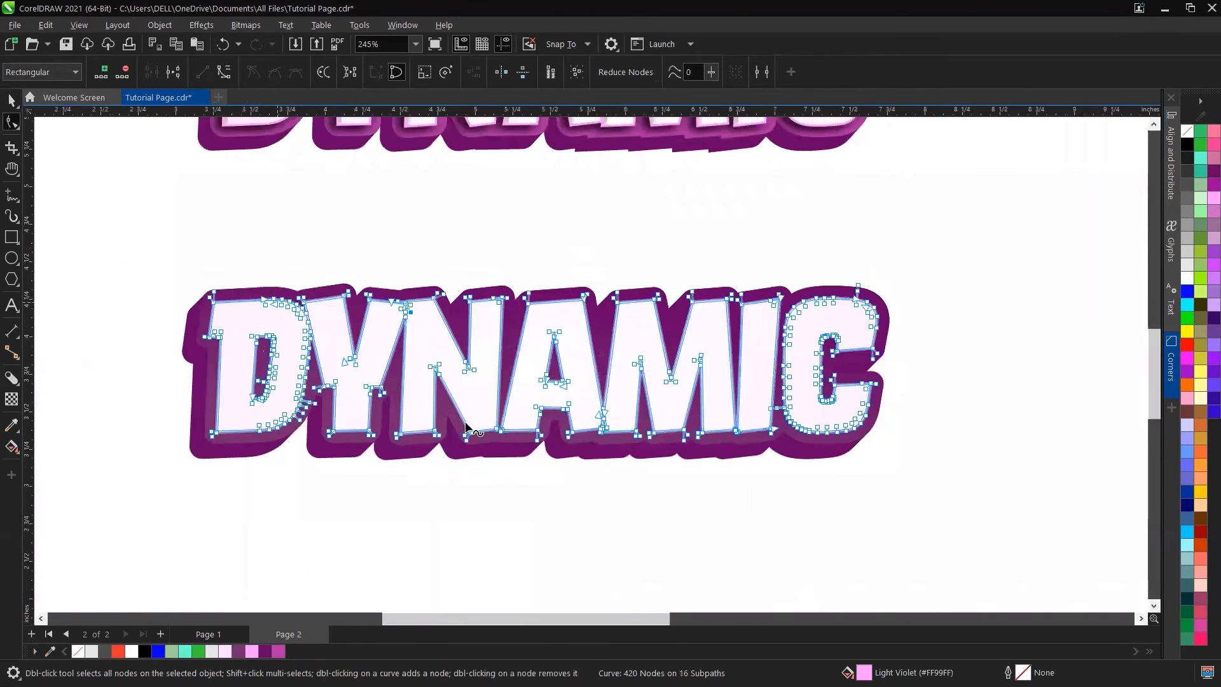
pyautogui.scroll(5, 547, 363)
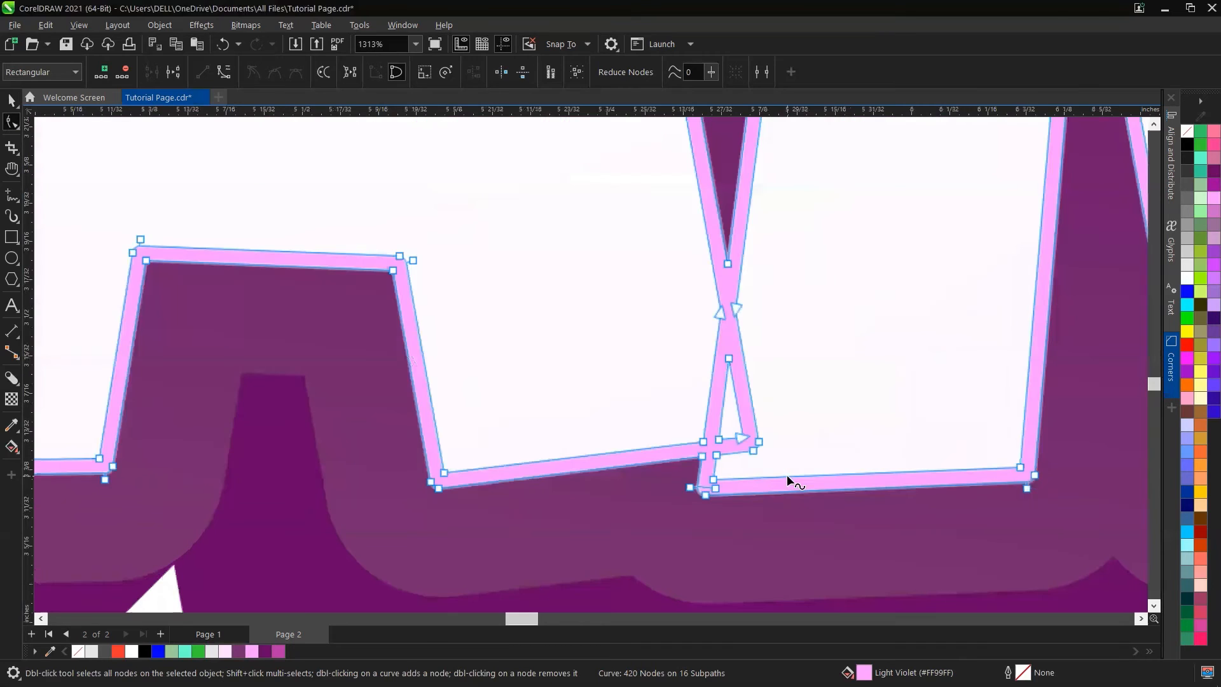
pyautogui.scroll(3, 779, 425)
pyautogui.moveTo(734, 453); pyautogui.dragTo(731, 454)
pyautogui.press('Delete')
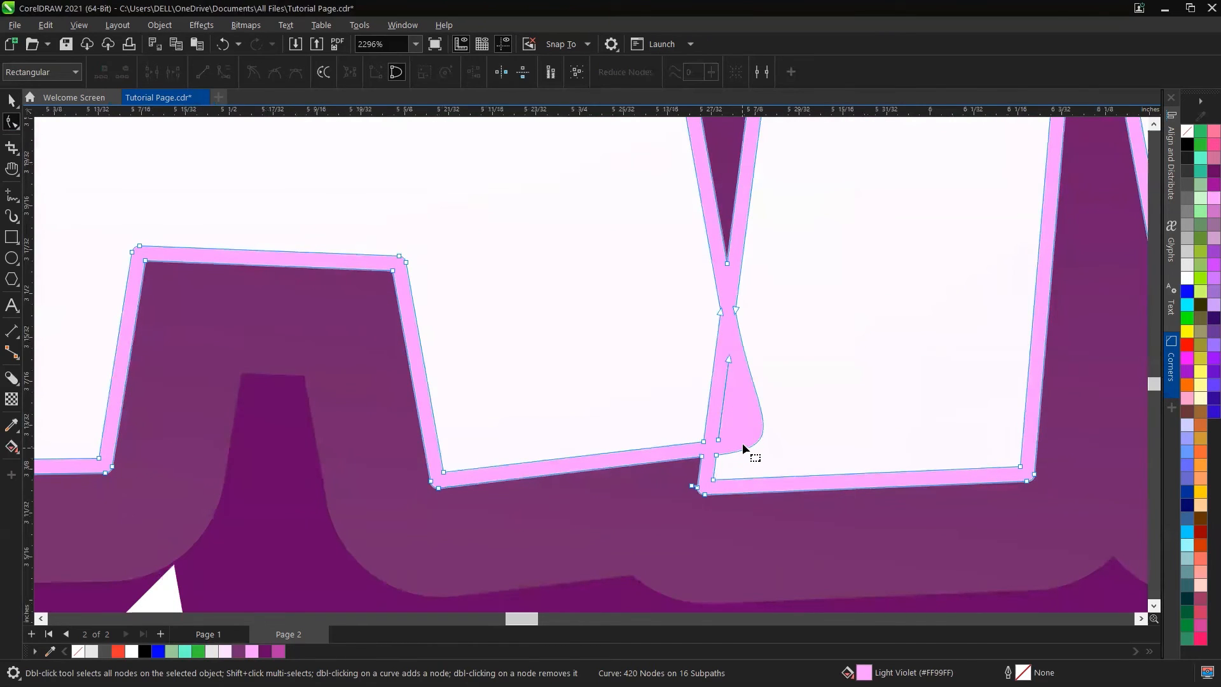
pyautogui.click(729, 360)
pyautogui.press('Delete')
pyautogui.click(735, 310)
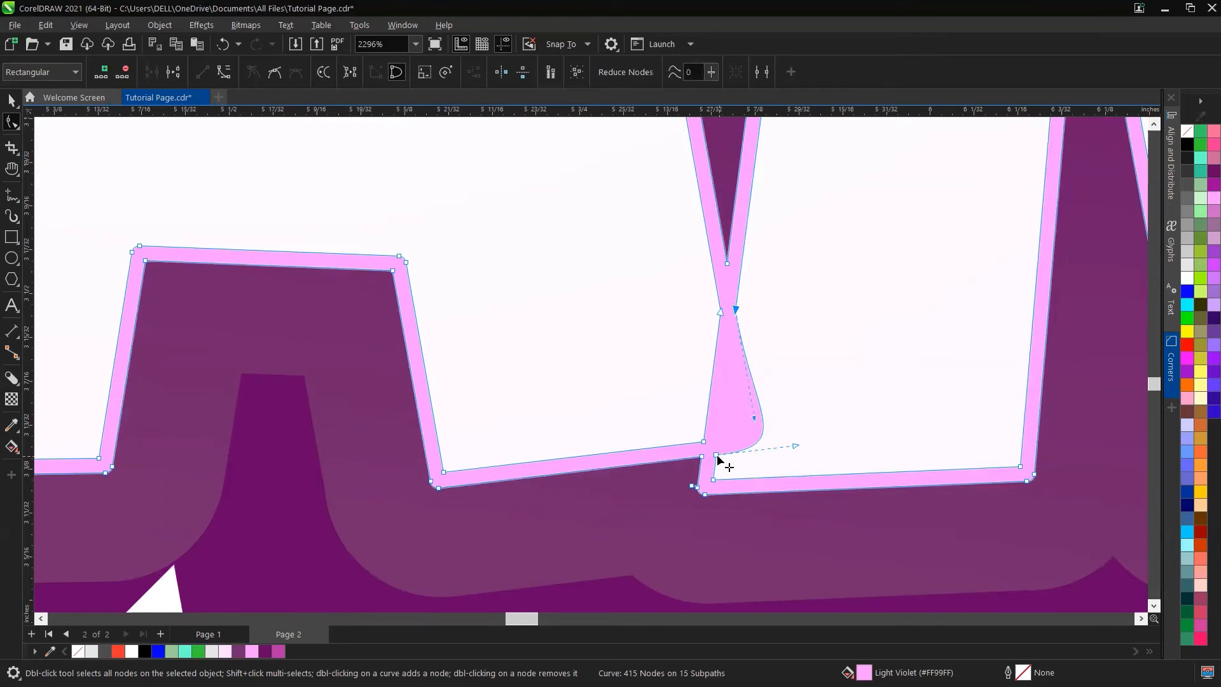
pyautogui.click(717, 455)
pyautogui.click(202, 72)
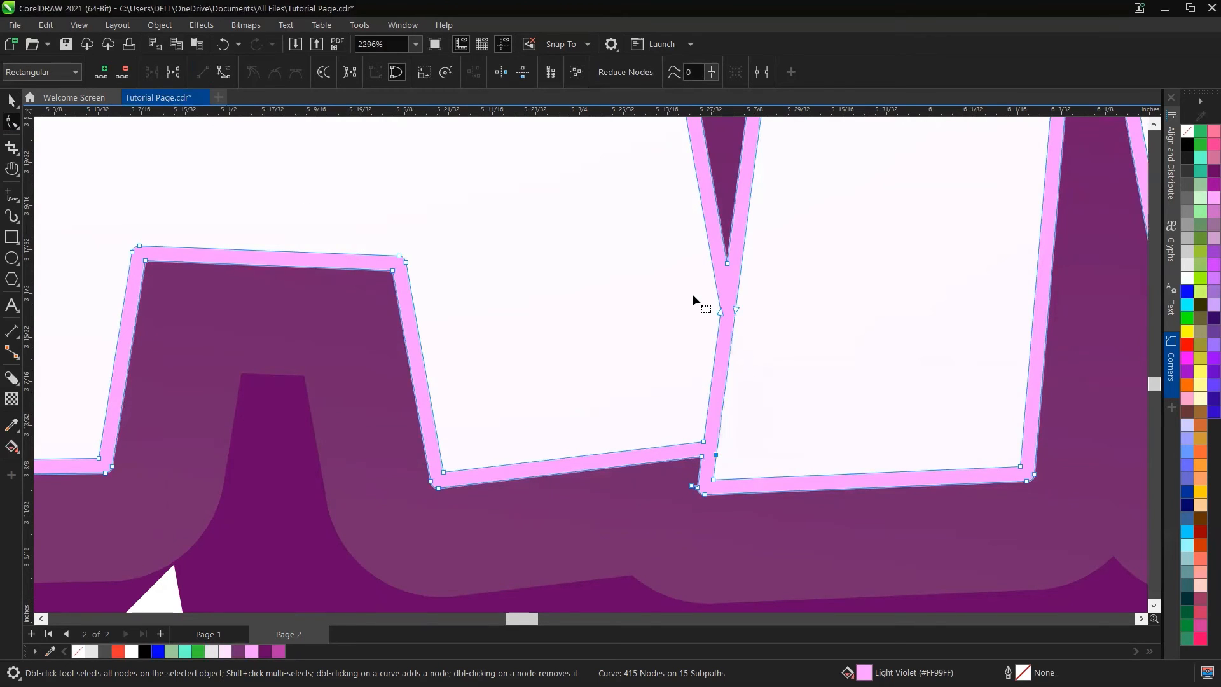
# Step: Inspect the cleaned-up outline curve across the whole DYNAMIC word
pyautogui.scroll(-3, 566, 388)
pyautogui.scroll(-2, 569, 375)
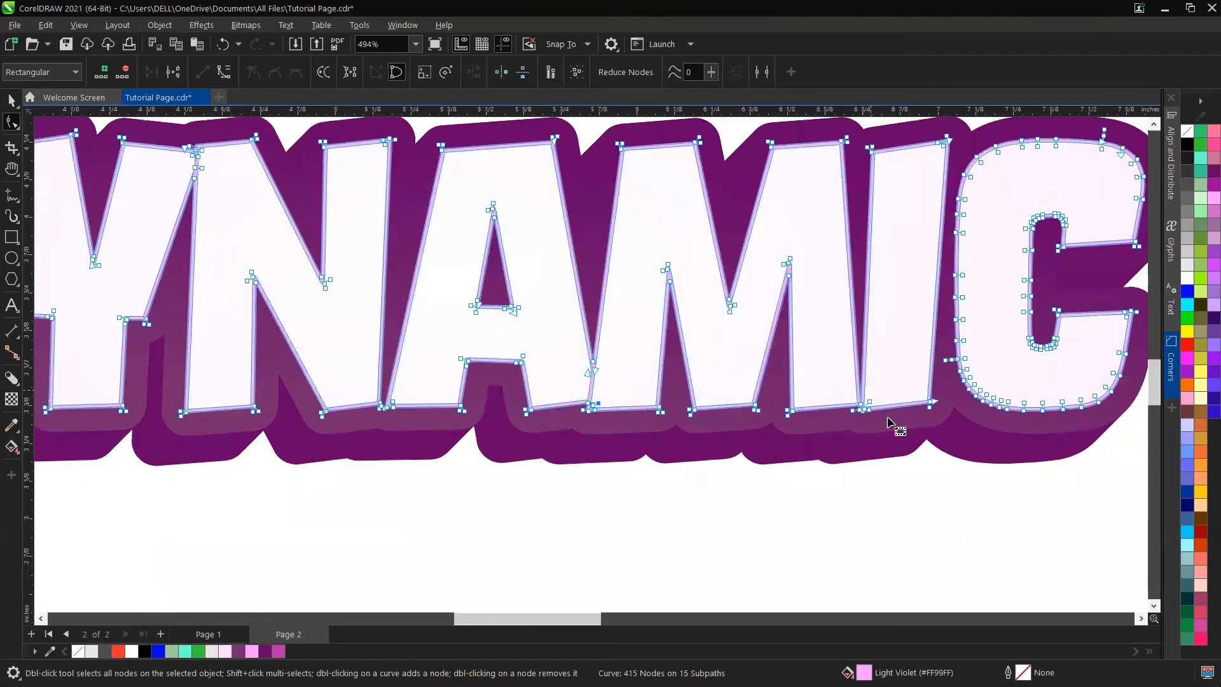
pyautogui.click(836, 366)
pyautogui.scroll(-1, 834, 361)
pyautogui.press('space')
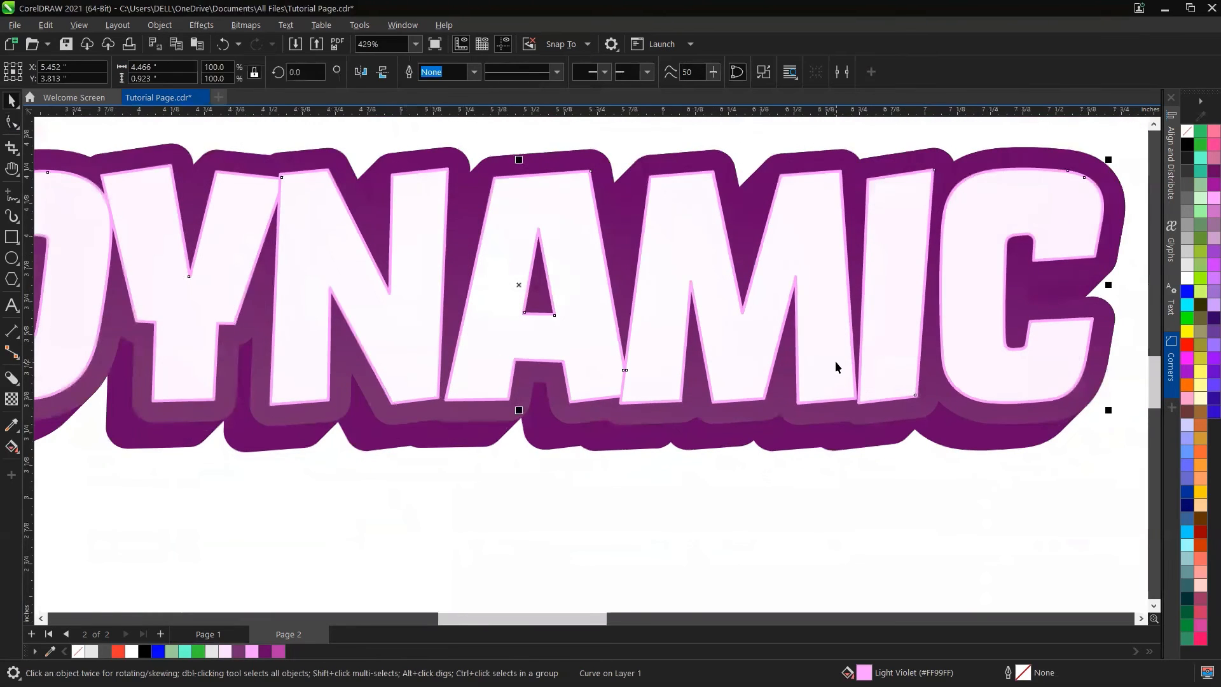
pyautogui.scroll(-2, 834, 360)
pyautogui.scroll(1, 661, 279)
pyautogui.scroll(-1, 660, 280)
pyautogui.scroll(2, 879, 383)
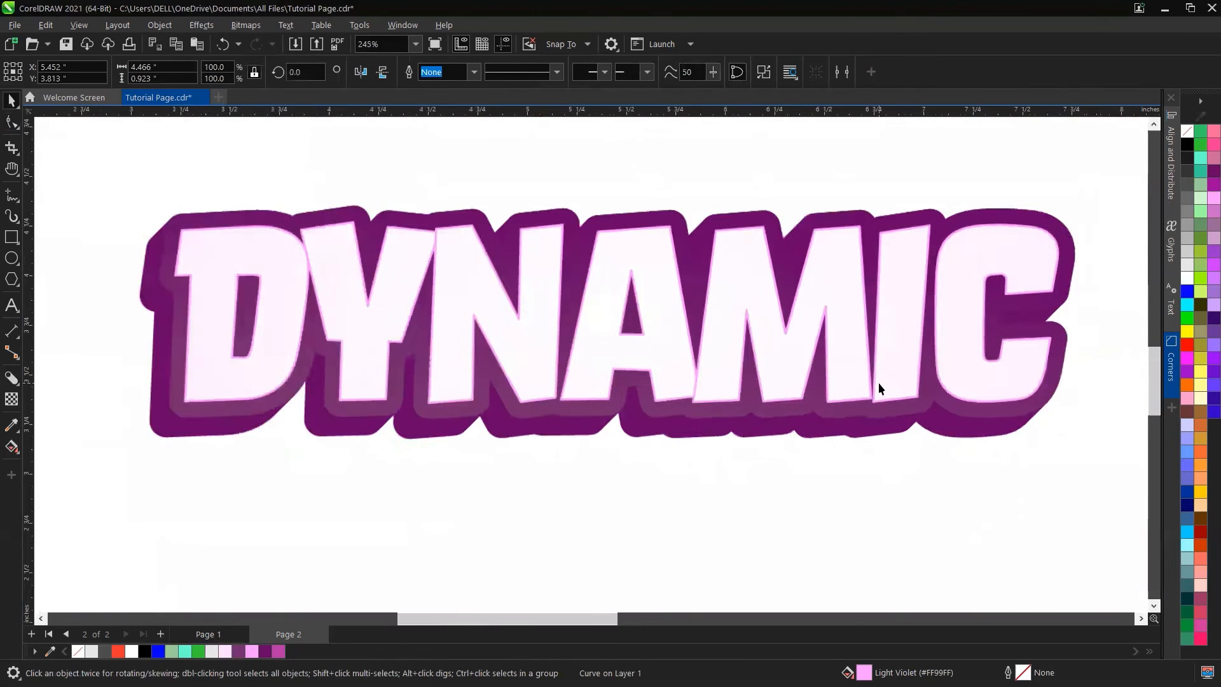
pyautogui.scroll(-2, 776, 375)
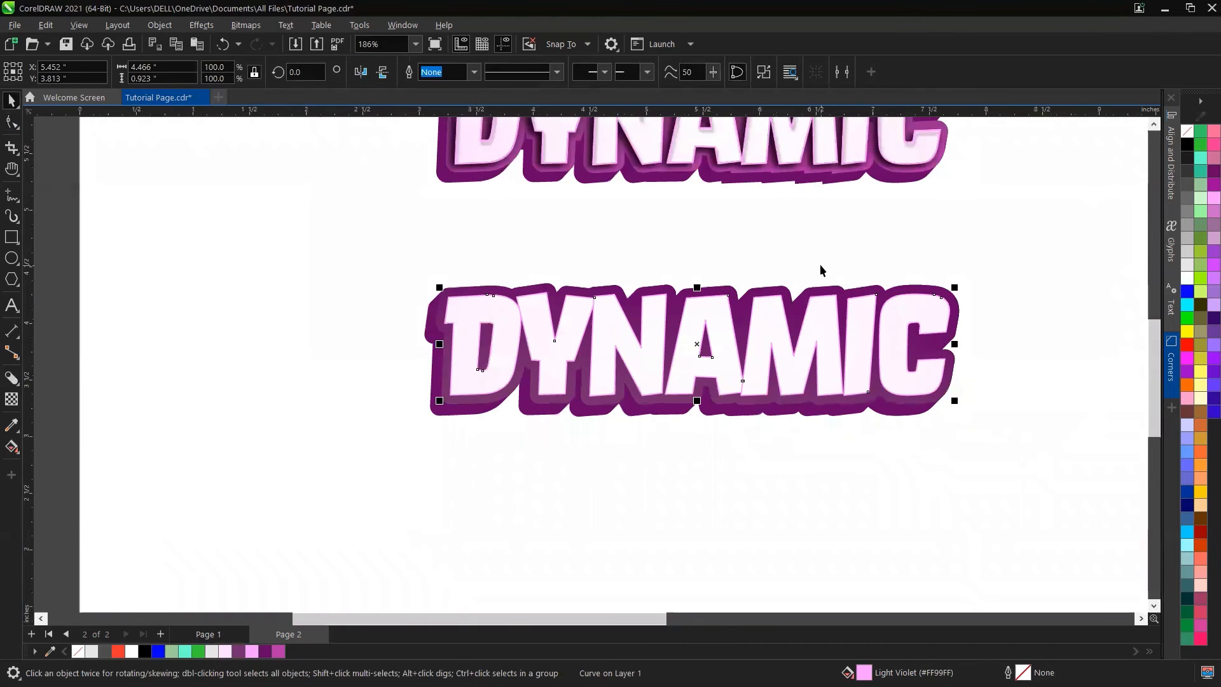
pyautogui.press('h')
pyautogui.moveTo(811, 262); pyautogui.dragTo(643, 327)
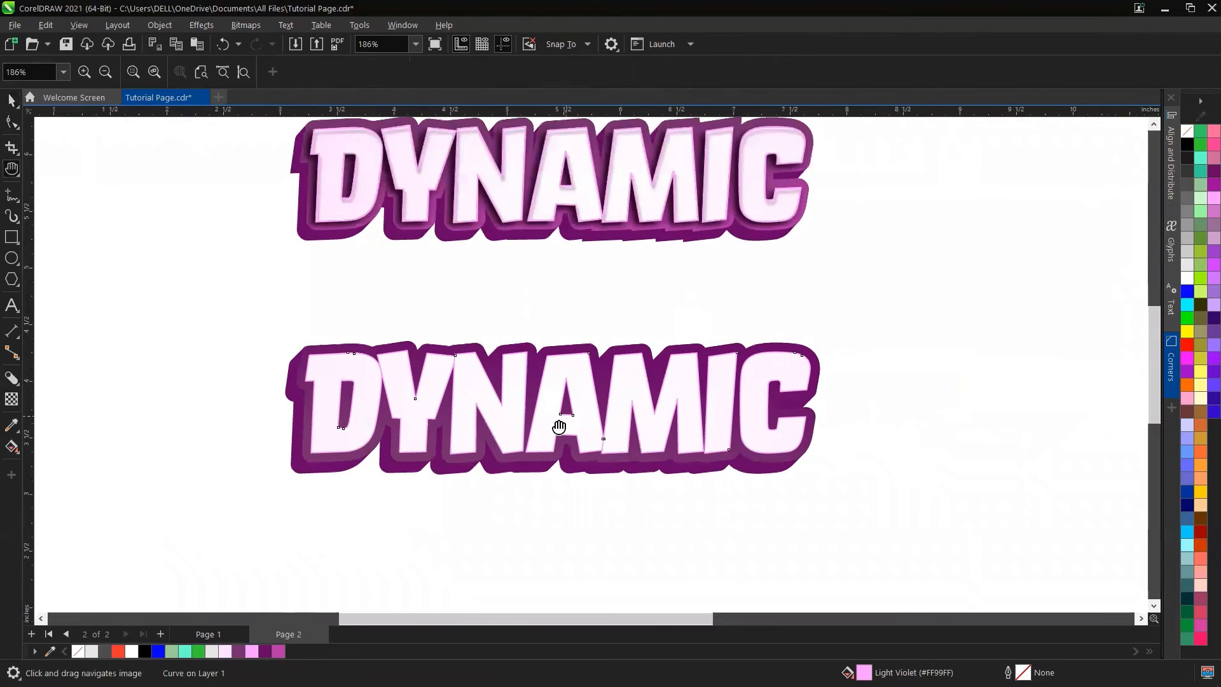
pyautogui.scroll(1, 560, 428)
pyautogui.scroll(3, 559, 428)
pyautogui.press('space')
pyautogui.click(570, 216)
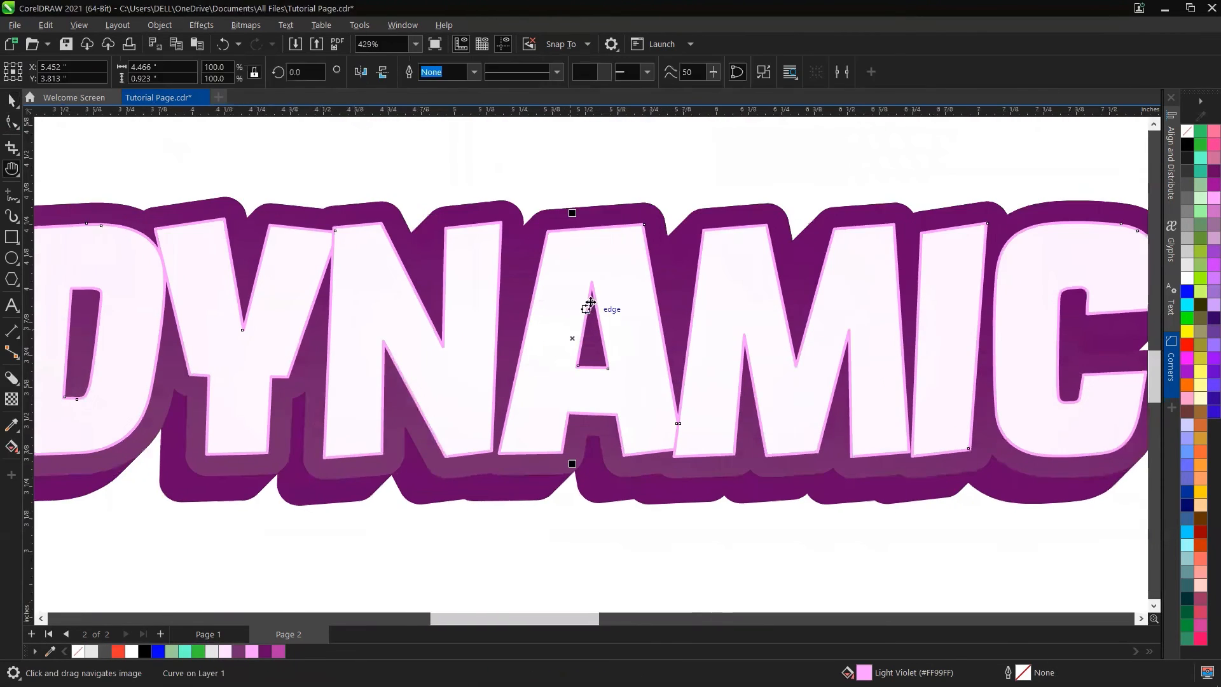
# Step: Move the outline-only DYNAMIC text copy down below the filled text
pyautogui.click(610, 190)
pyautogui.click(612, 226)
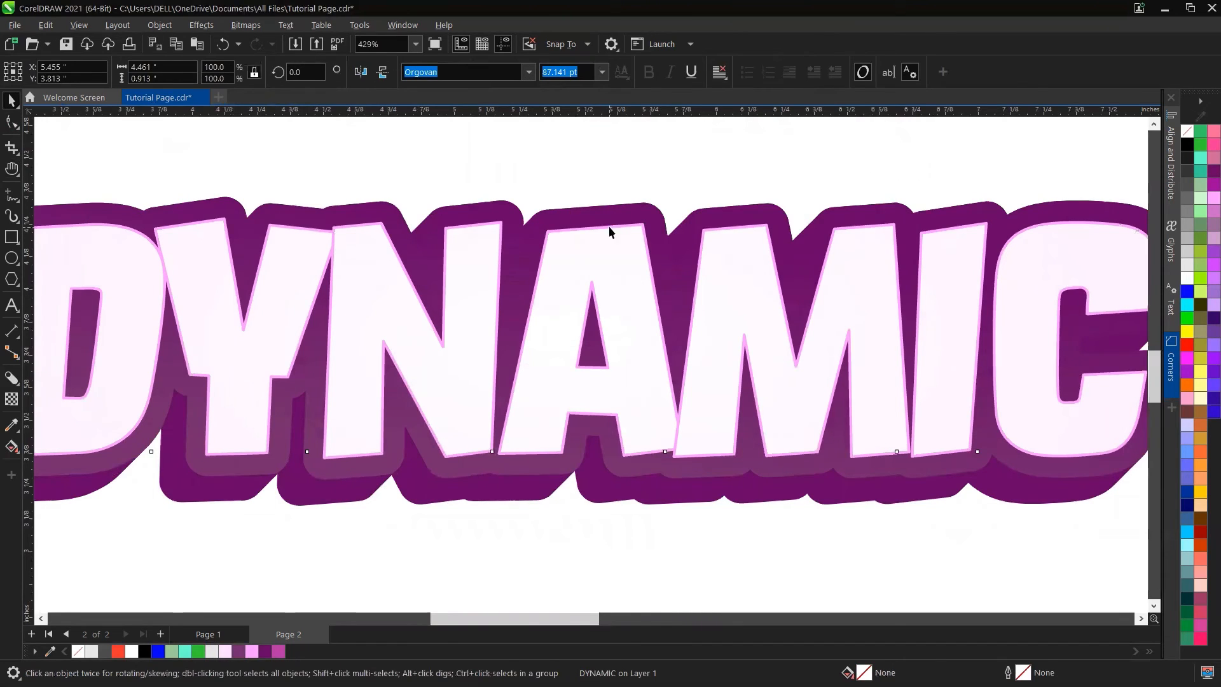
pyautogui.click(601, 312)
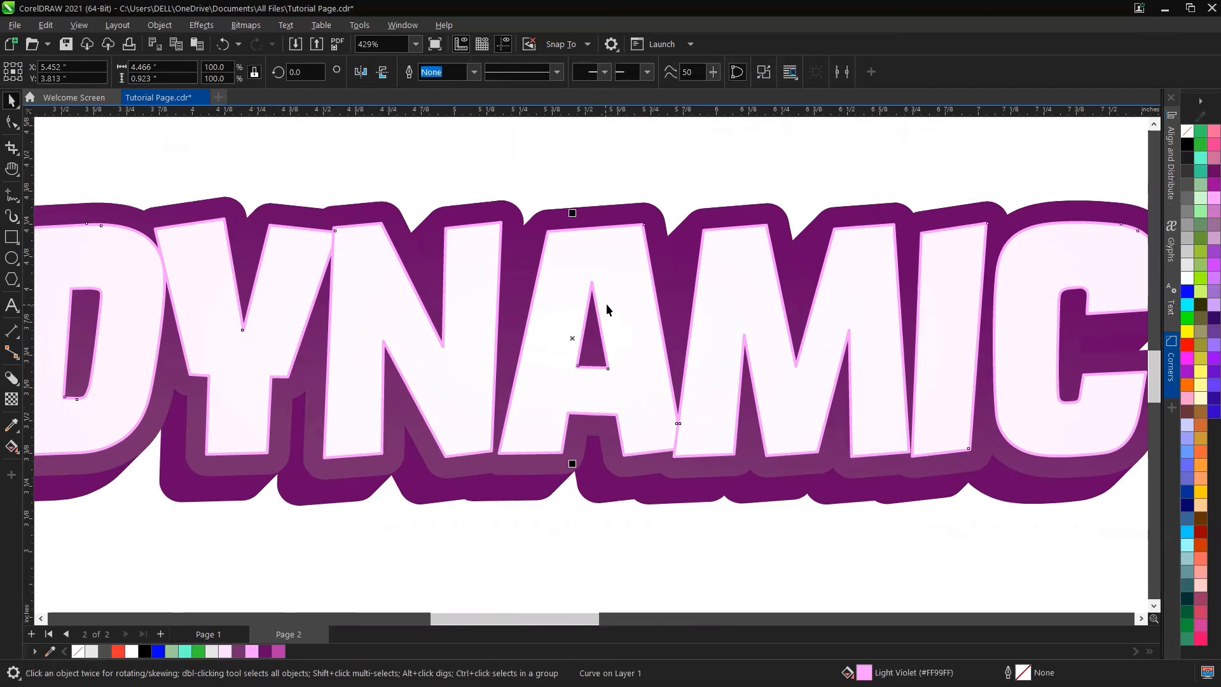
pyautogui.click(608, 413)
pyautogui.scroll(-3, 617, 307)
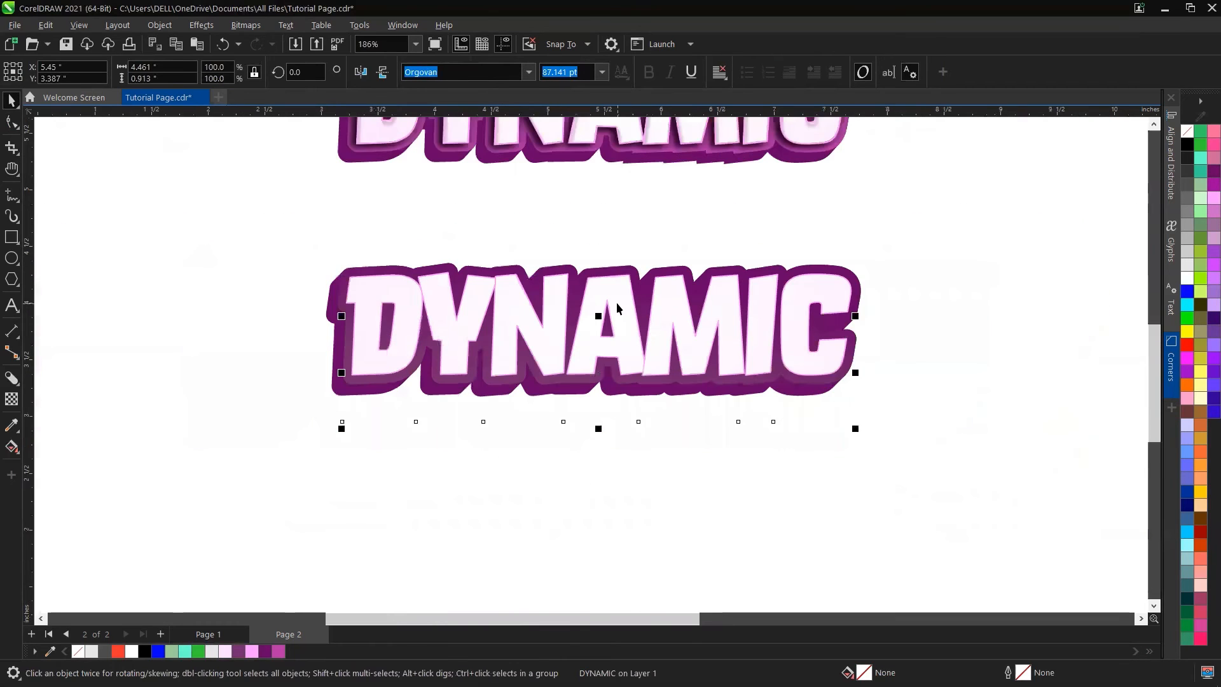
pyautogui.click(617, 317)
pyautogui.click(610, 299)
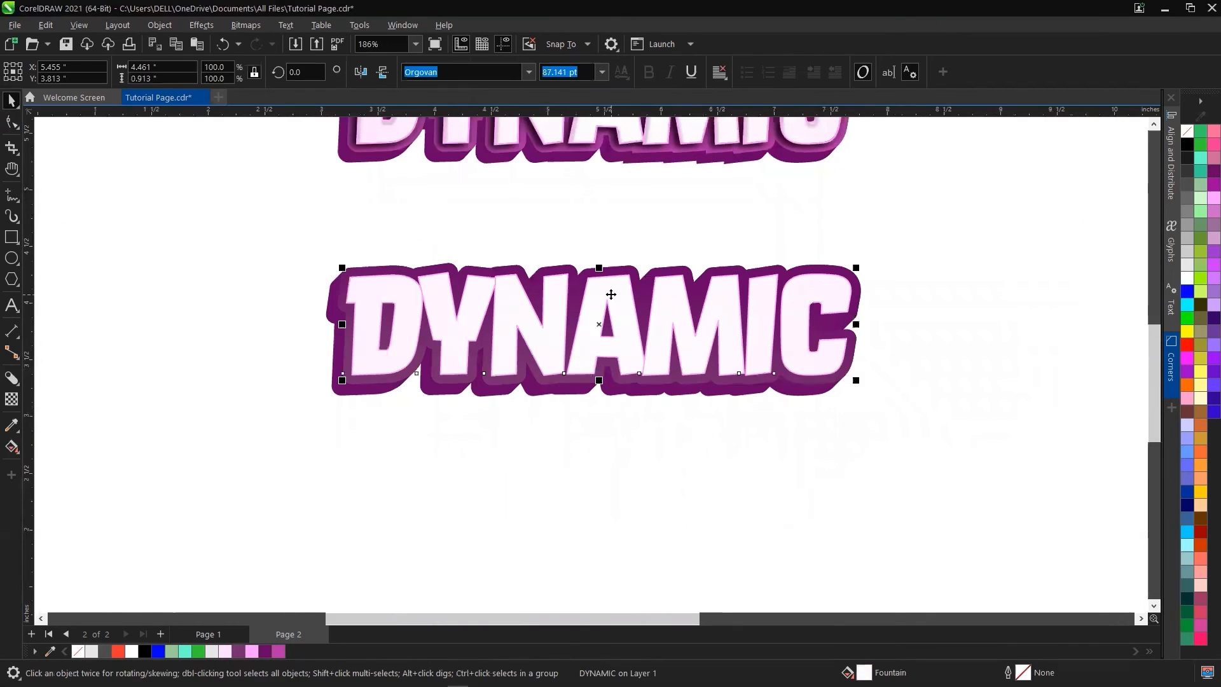
pyautogui.moveTo(610, 294); pyautogui.dragTo(603, 471)
pyautogui.hotkey('ctrl', 'z')
pyautogui.click(607, 312)
pyautogui.click(554, 315)
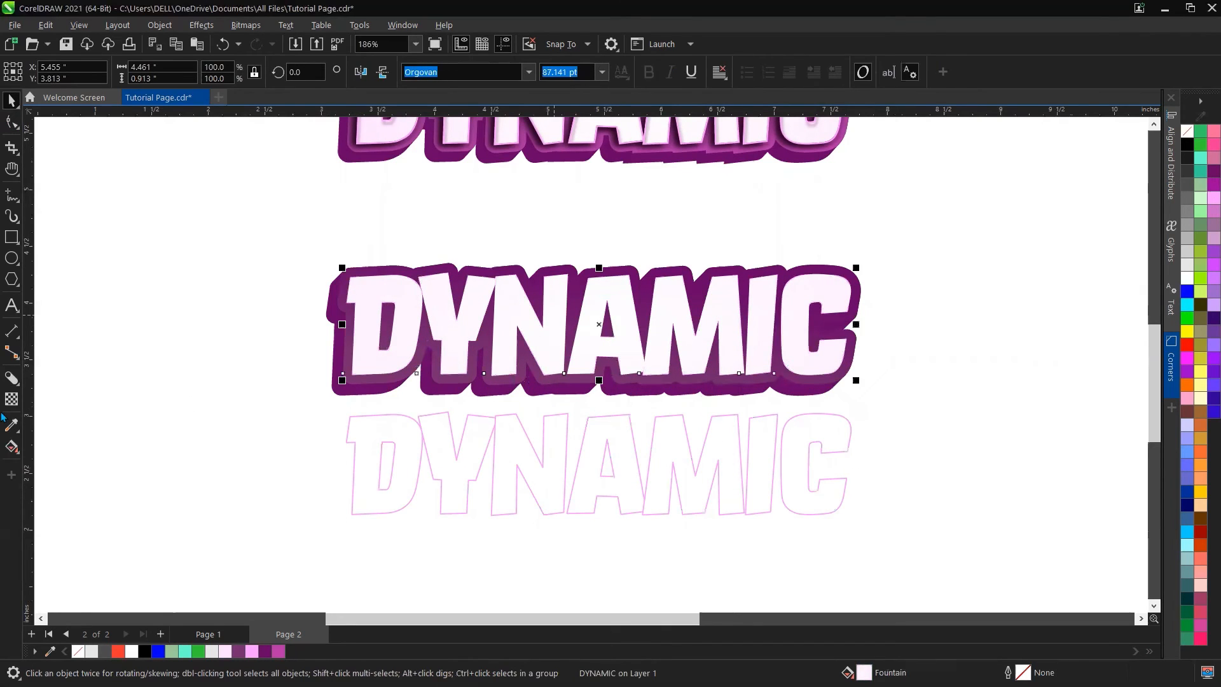
# Step: Add a drop shadow to the DYNAMIC text and set its shadow colour to dark purple #732A6D
pyautogui.click(13, 380)
pyautogui.click(57, 376)
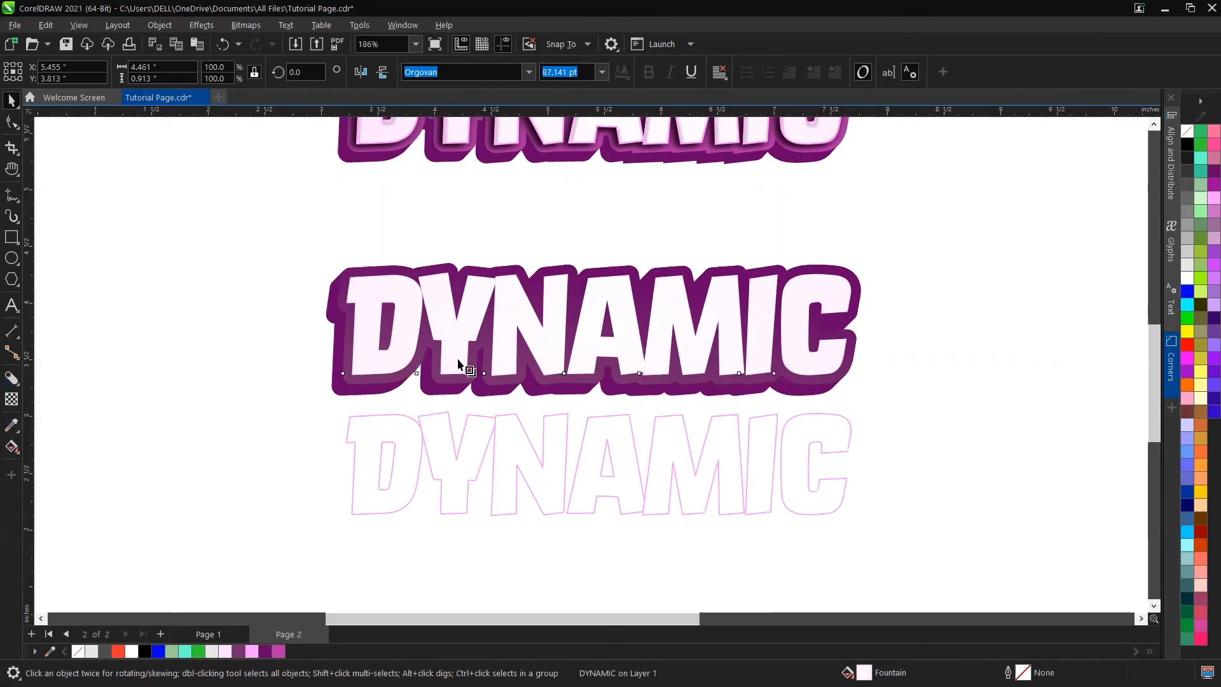
pyautogui.moveTo(599, 325); pyautogui.dragTo(572, 385)
pyautogui.scroll(2, 549, 379)
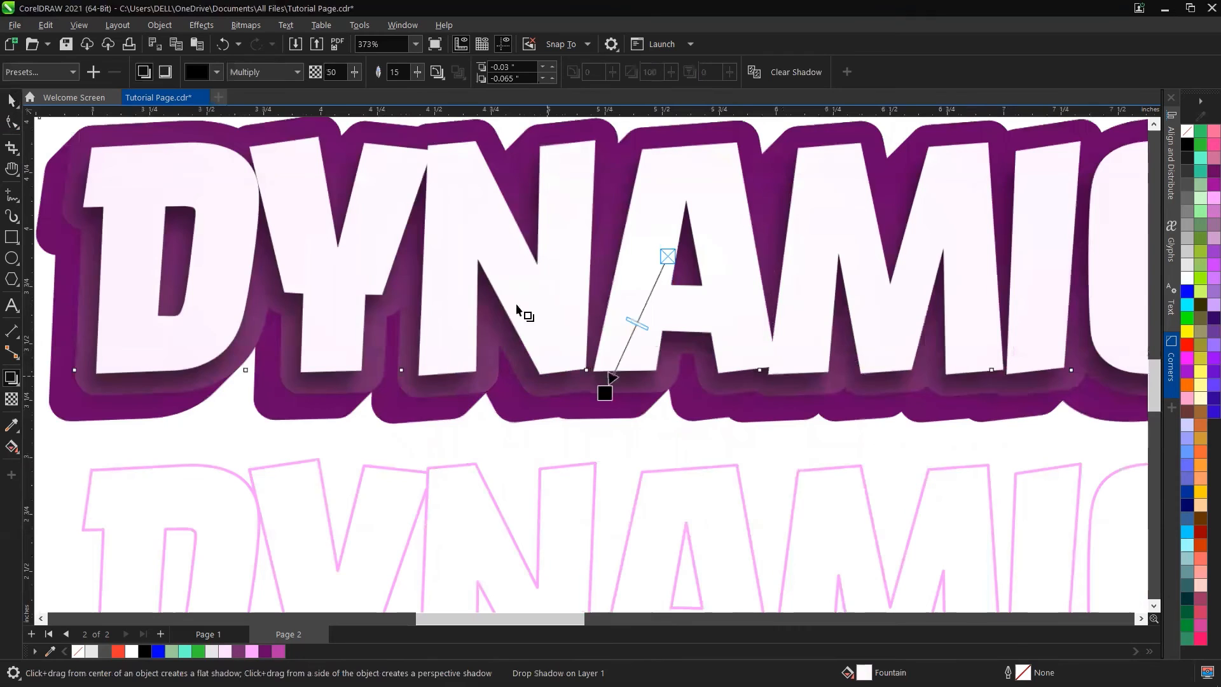
pyautogui.click(217, 72)
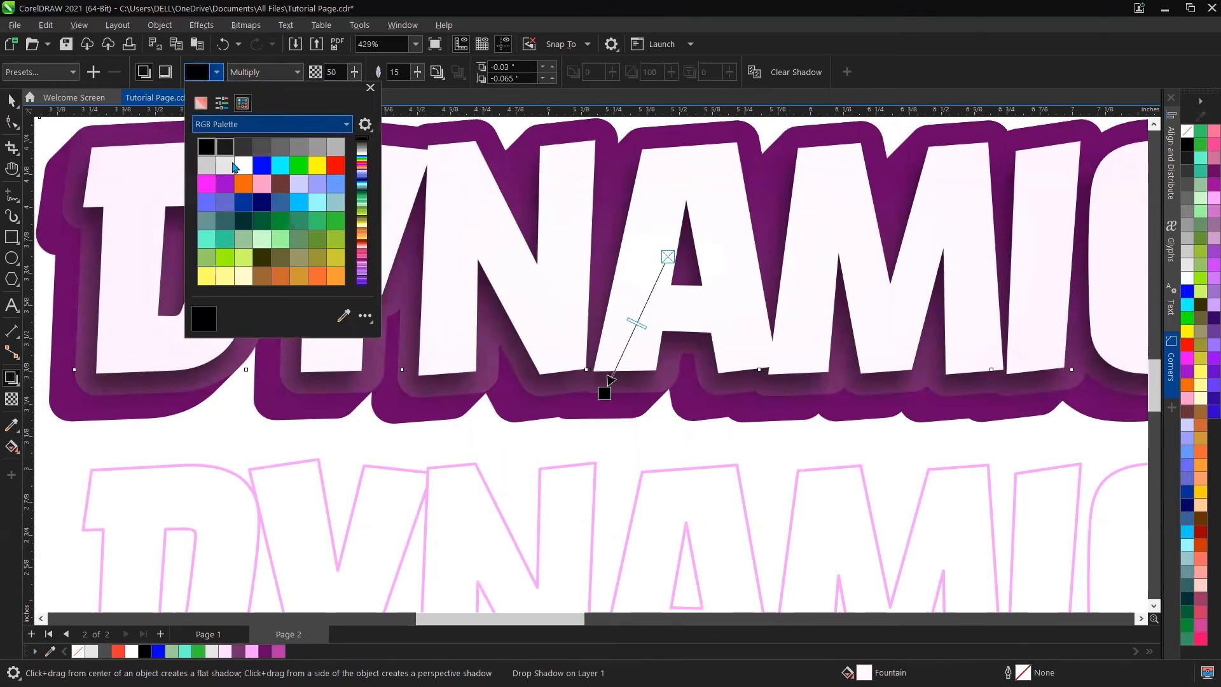
pyautogui.click(239, 651)
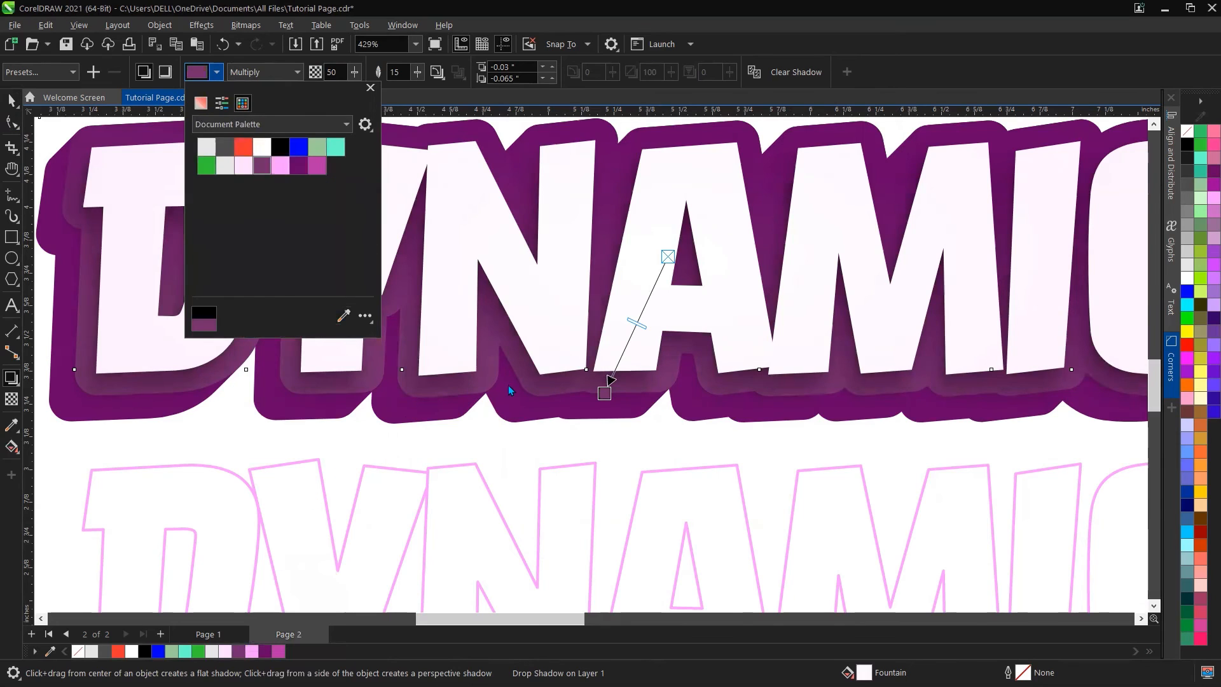
# Step: Set the drop shadow's opacity to 100
pyautogui.click(13, 100)
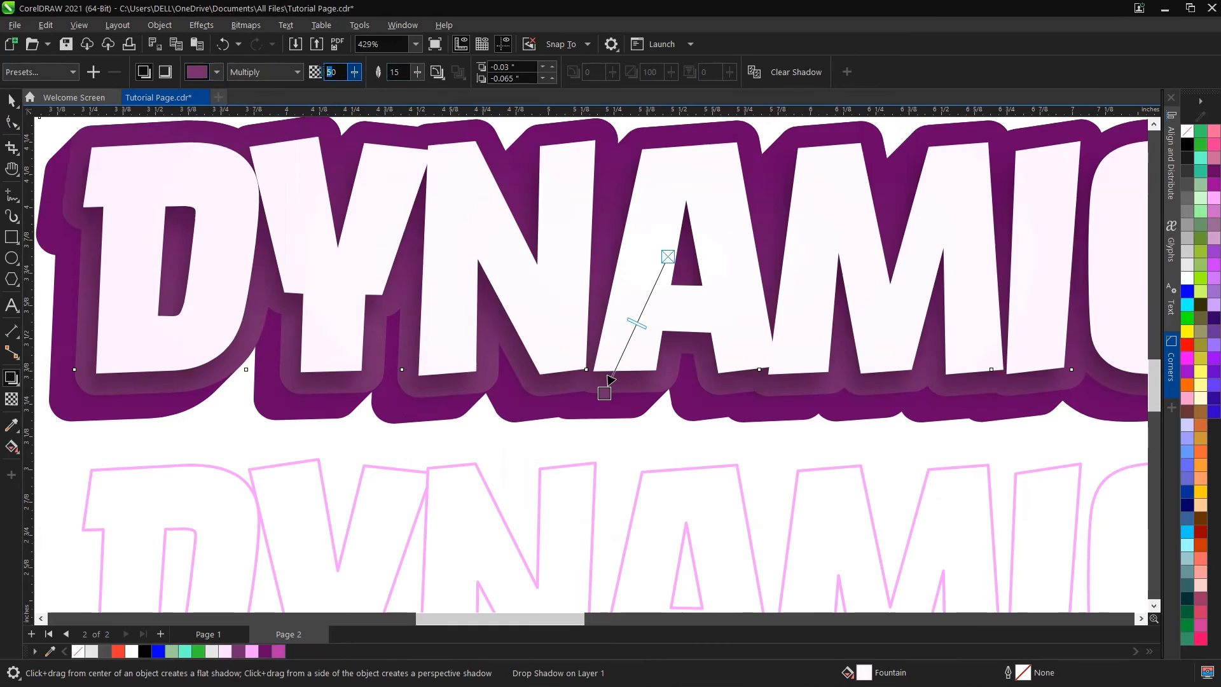
pyautogui.press('BackSpace')
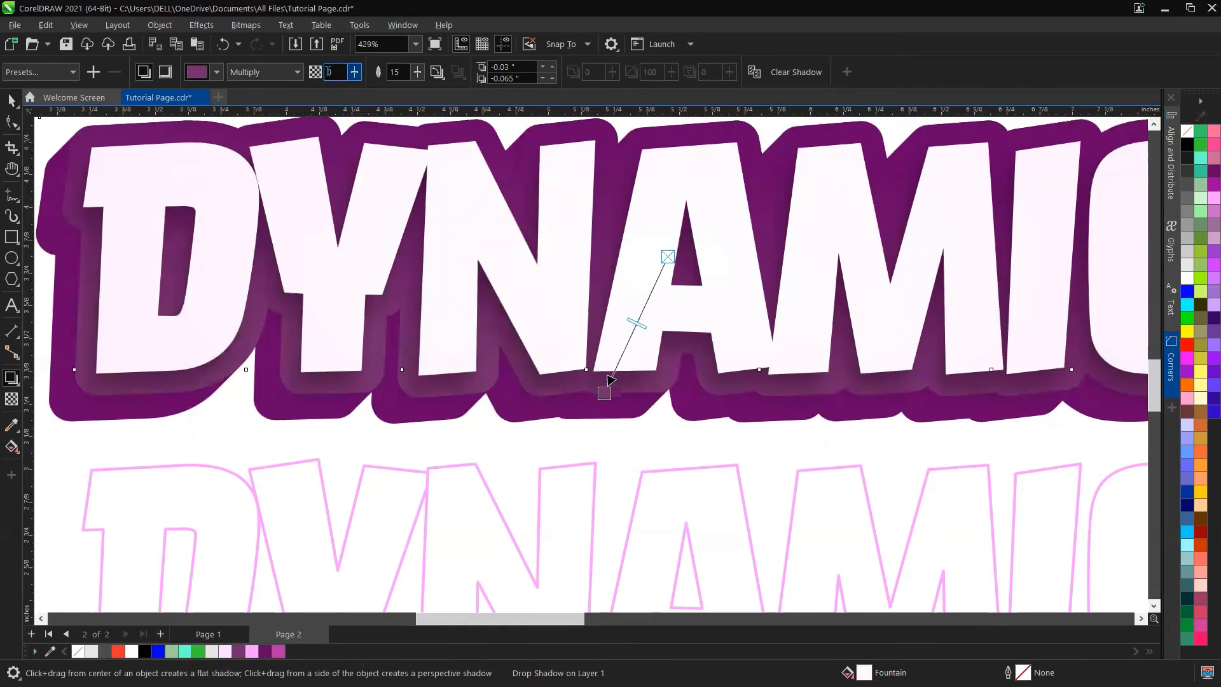
pyautogui.write('100')
pyautogui.click(398, 73)
pyautogui.scroll(-2, 542, 318)
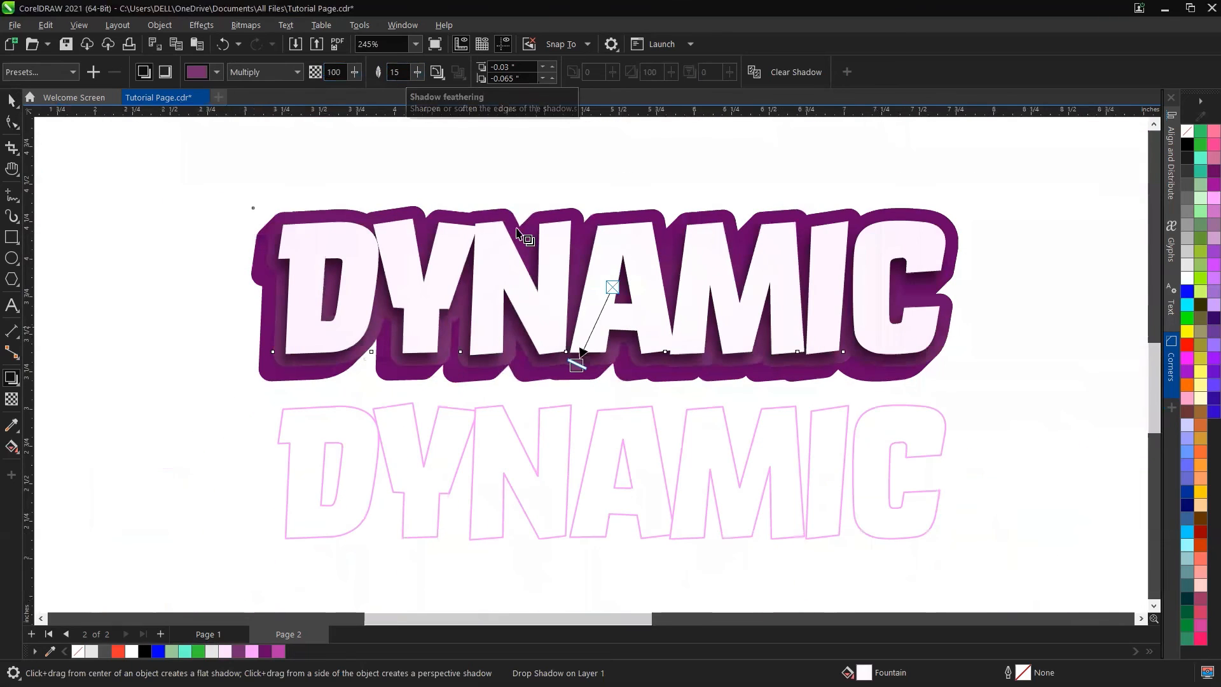
# Step: Move the outline-only DYNAMIC copy up so it sits exactly over the filled text
pyautogui.press('space')
pyautogui.click(734, 166)
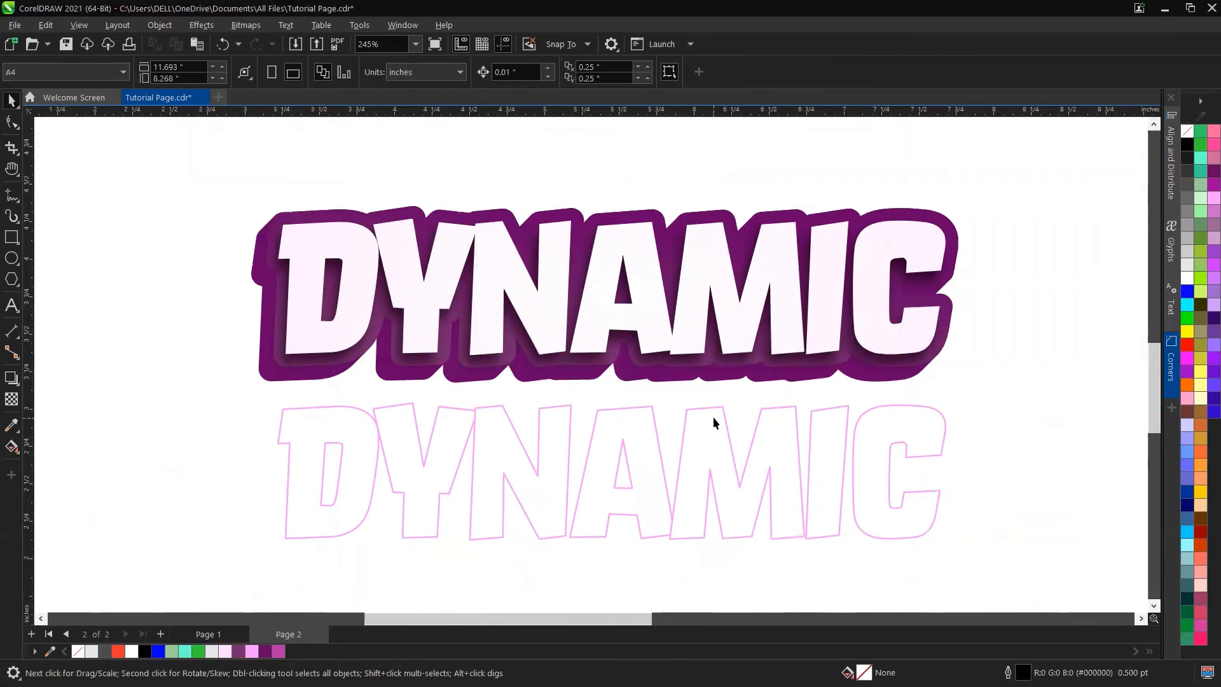
pyautogui.moveTo(723, 417); pyautogui.dragTo(723, 315)
pyautogui.click(736, 156)
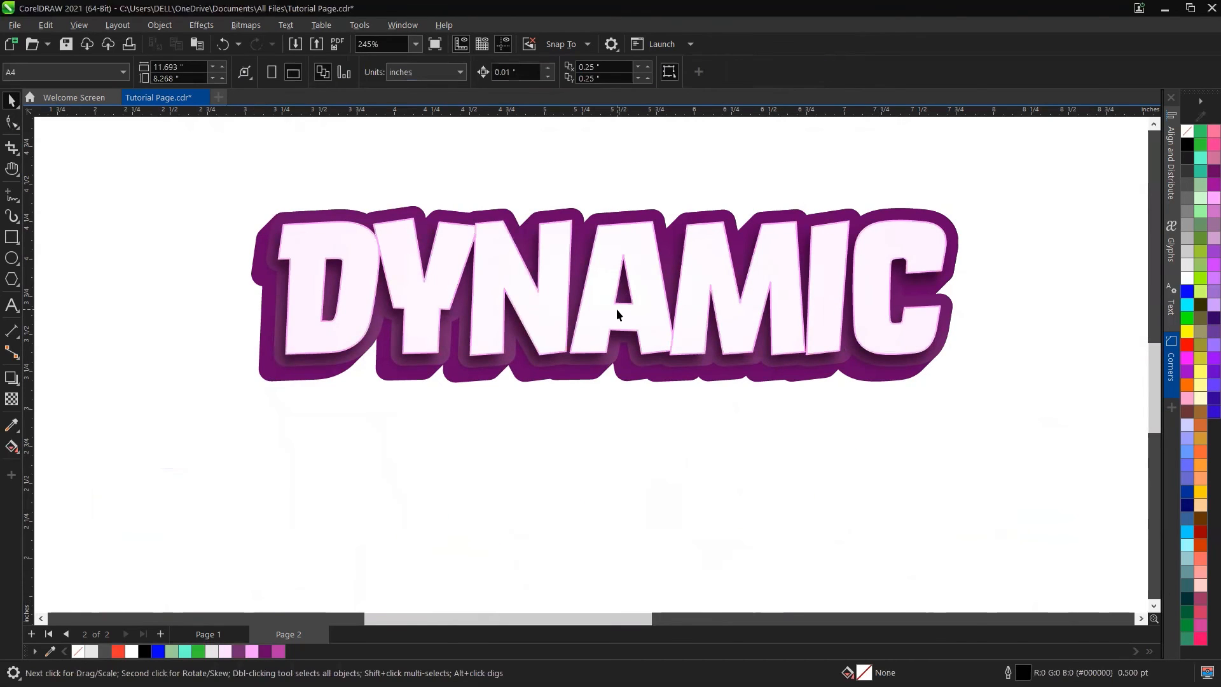
pyautogui.scroll(2, 617, 307)
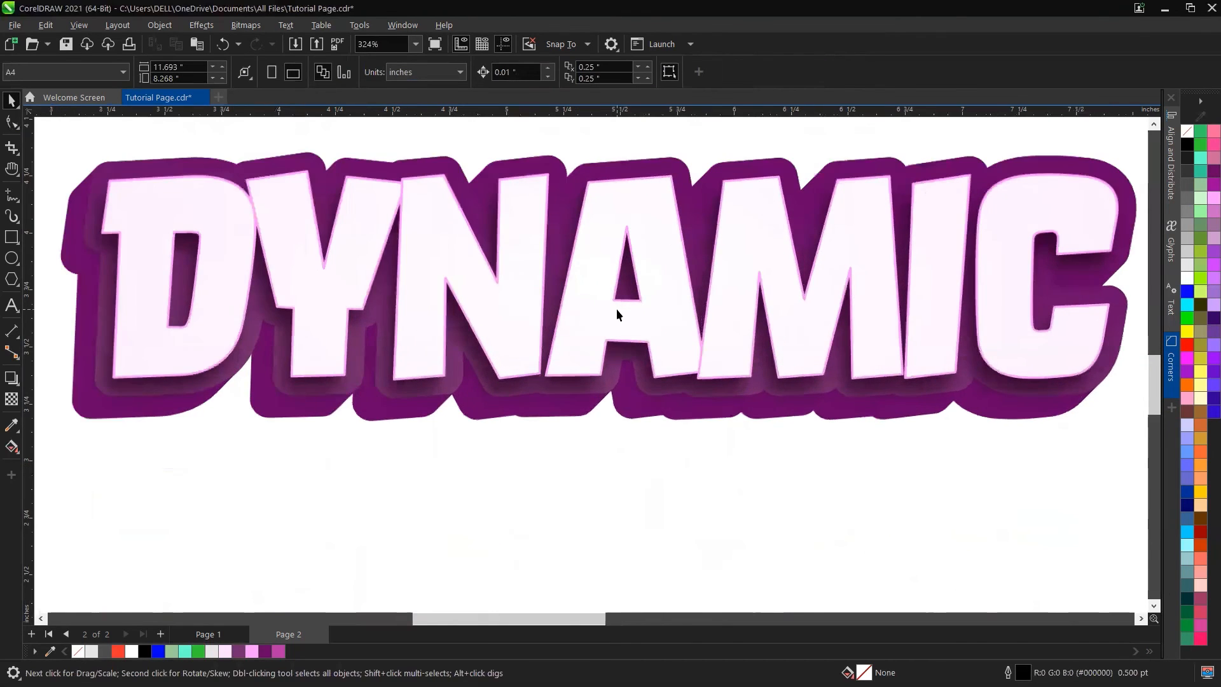
# Step: Add a drop shadow to the outline copy, angled down and to the right, with feathering 5
pyautogui.click(12, 377)
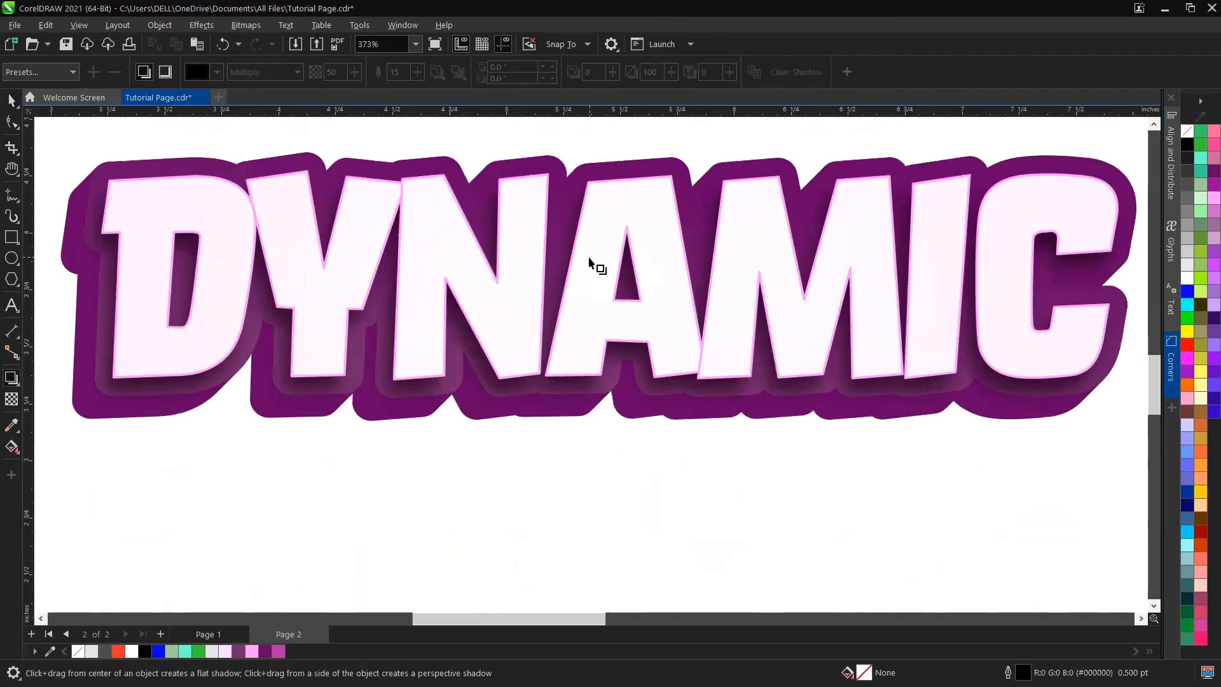
pyautogui.moveTo(641, 351); pyautogui.dragTo(616, 278)
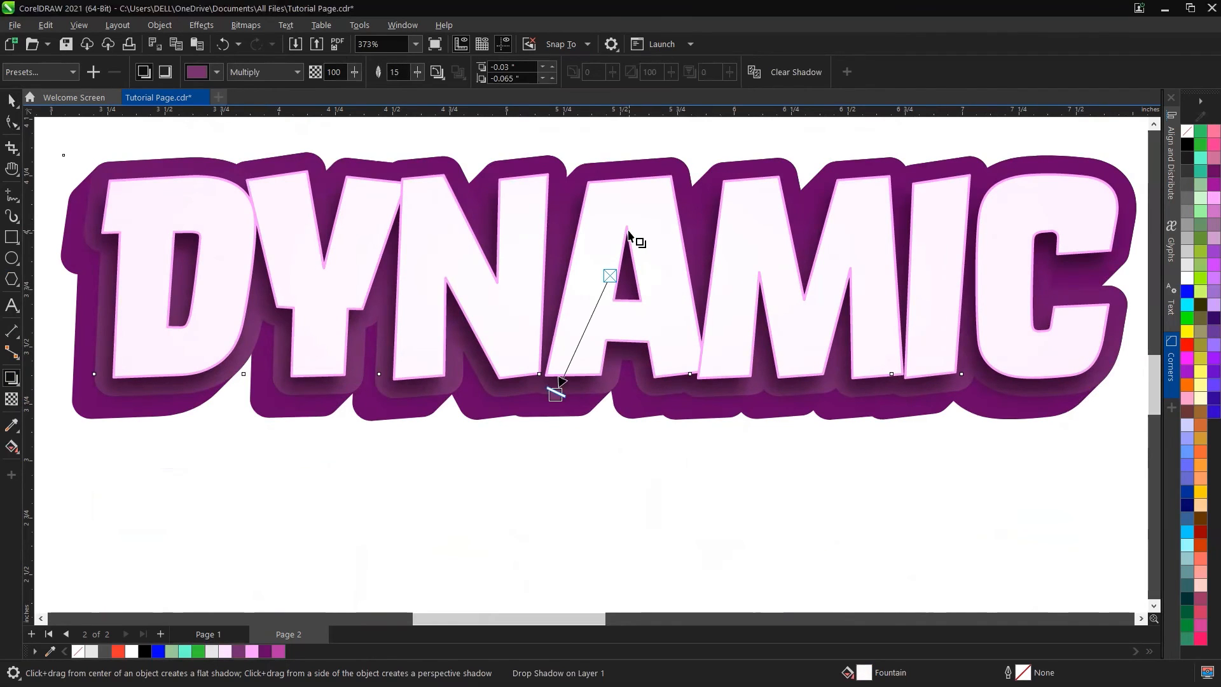
pyautogui.click(628, 234)
pyautogui.moveTo(628, 234); pyautogui.dragTo(701, 390)
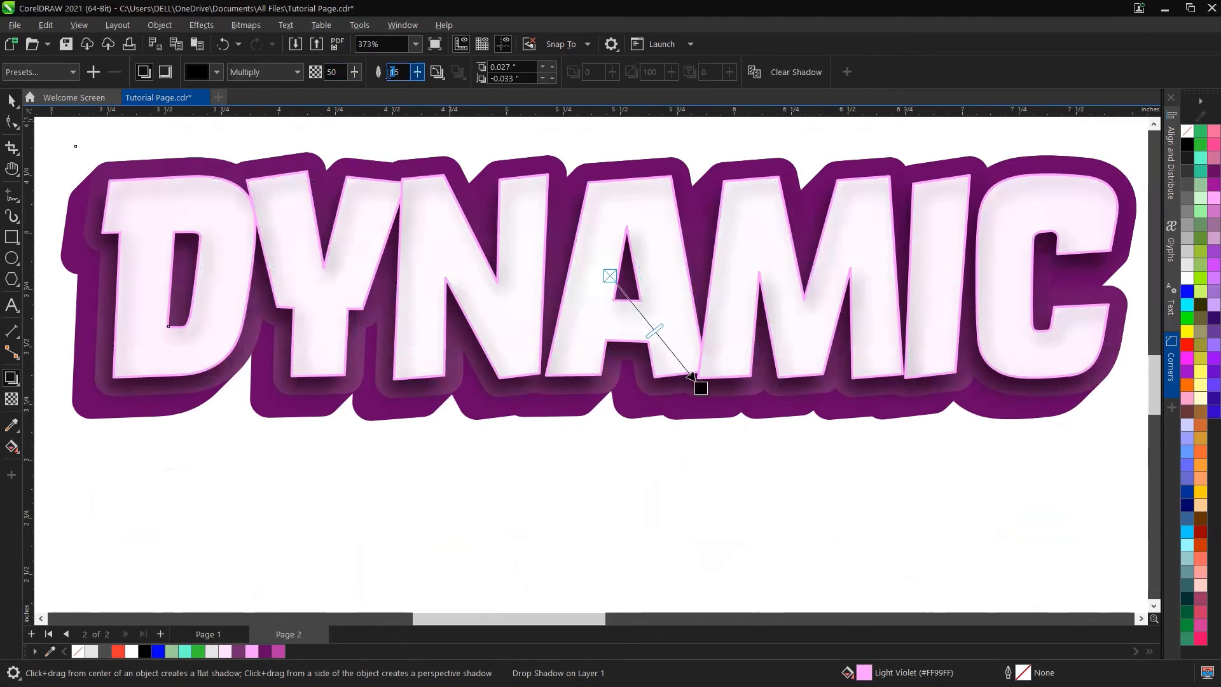
pyautogui.press('Return')
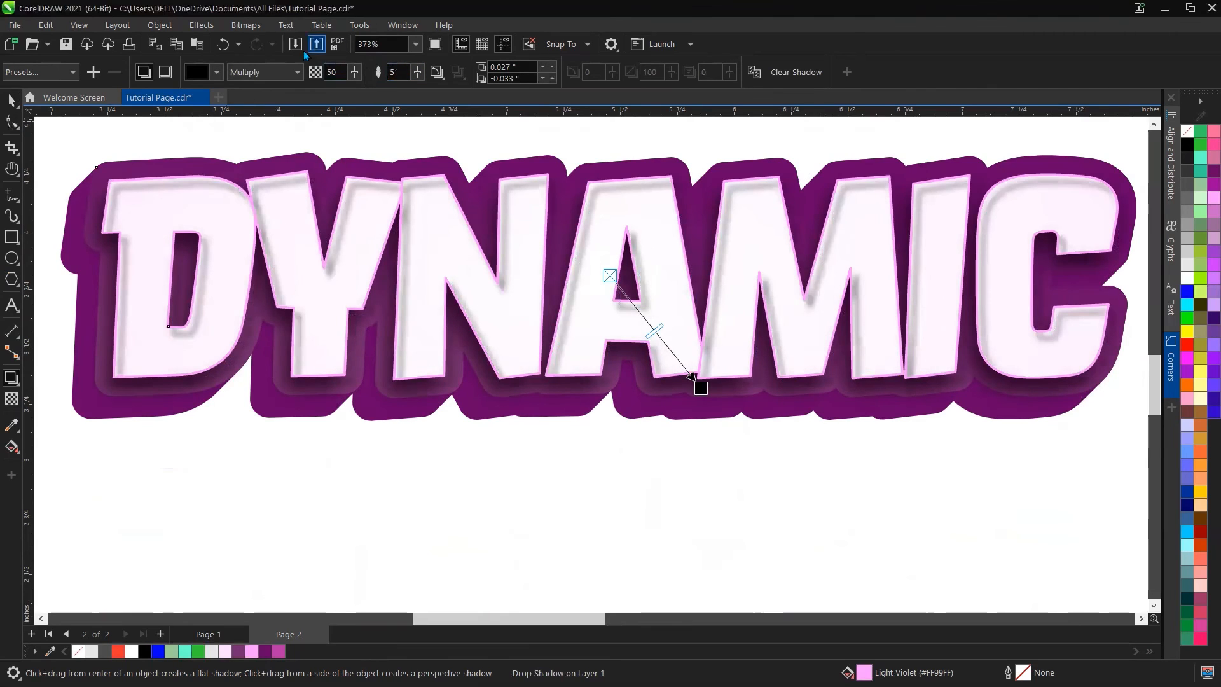
# Step: Set the outline copy's shadow colour to a purple sampled from the document palette and nudge the shadow end
pyautogui.click(216, 72)
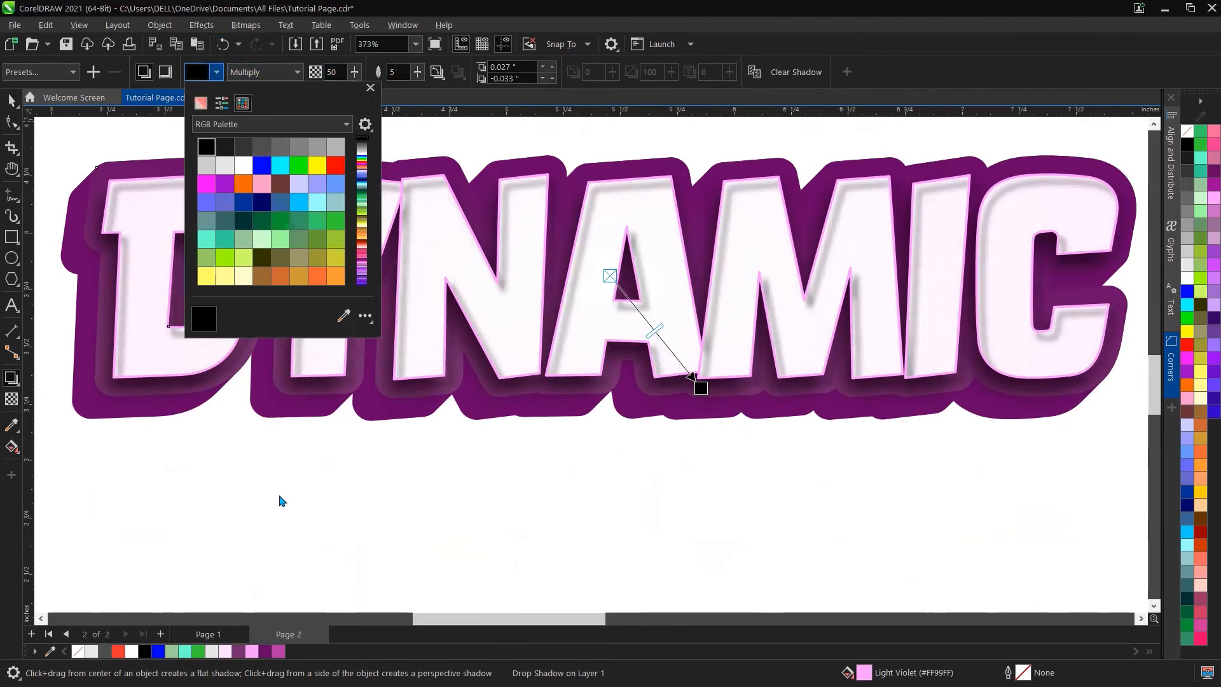
pyautogui.click(216, 74)
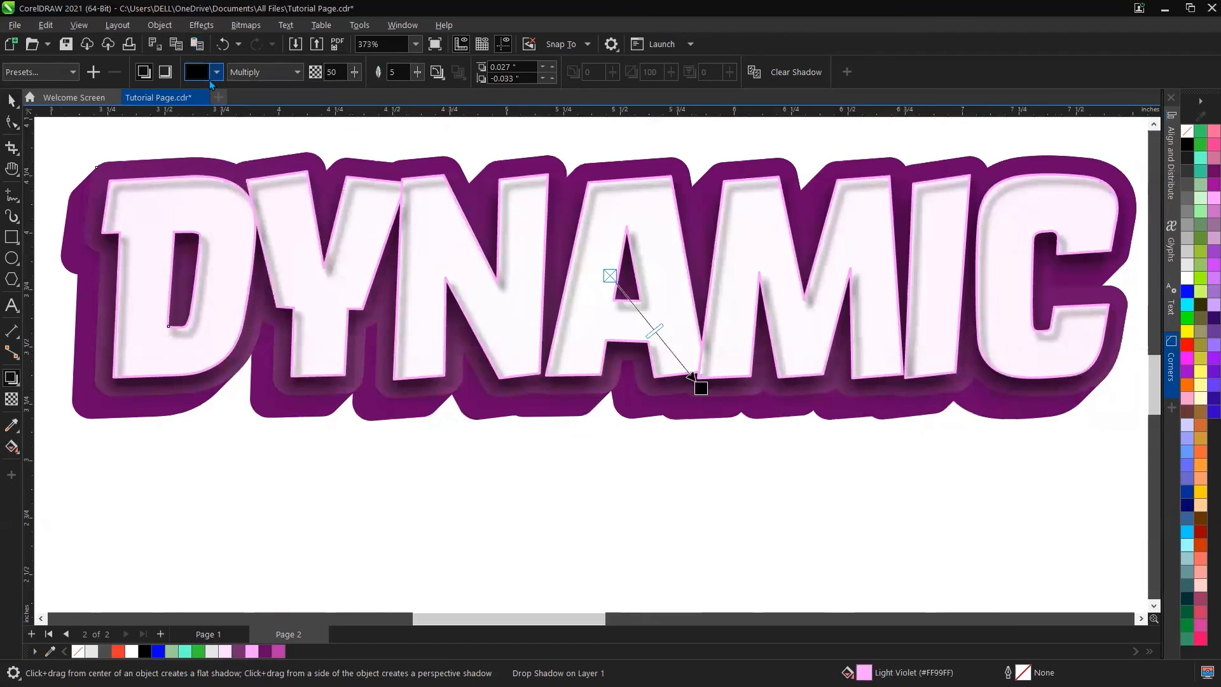
pyautogui.click(216, 72)
pyautogui.click(343, 316)
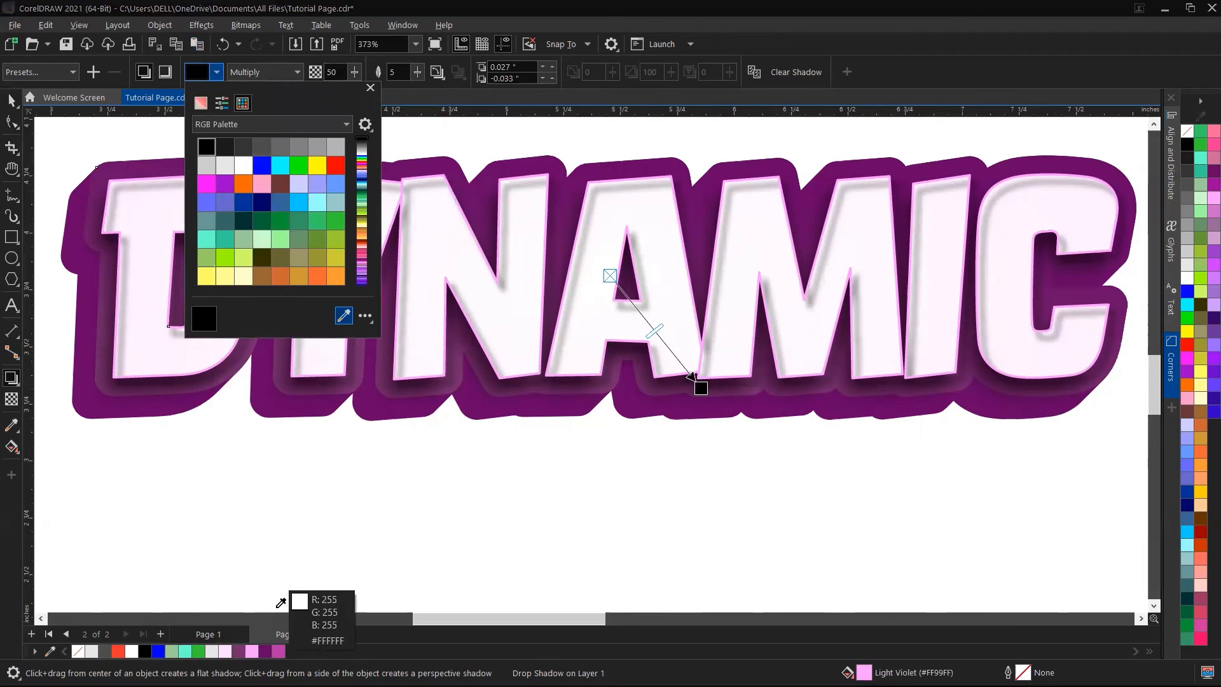
pyautogui.click(254, 635)
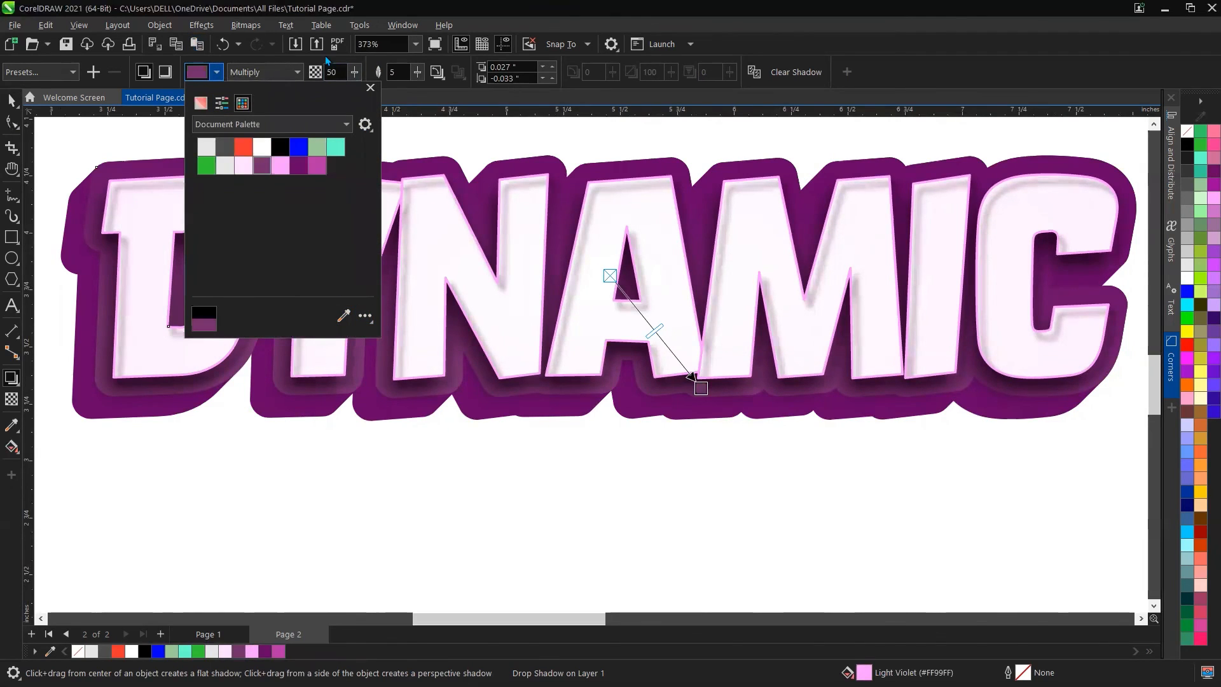
pyautogui.click(332, 72)
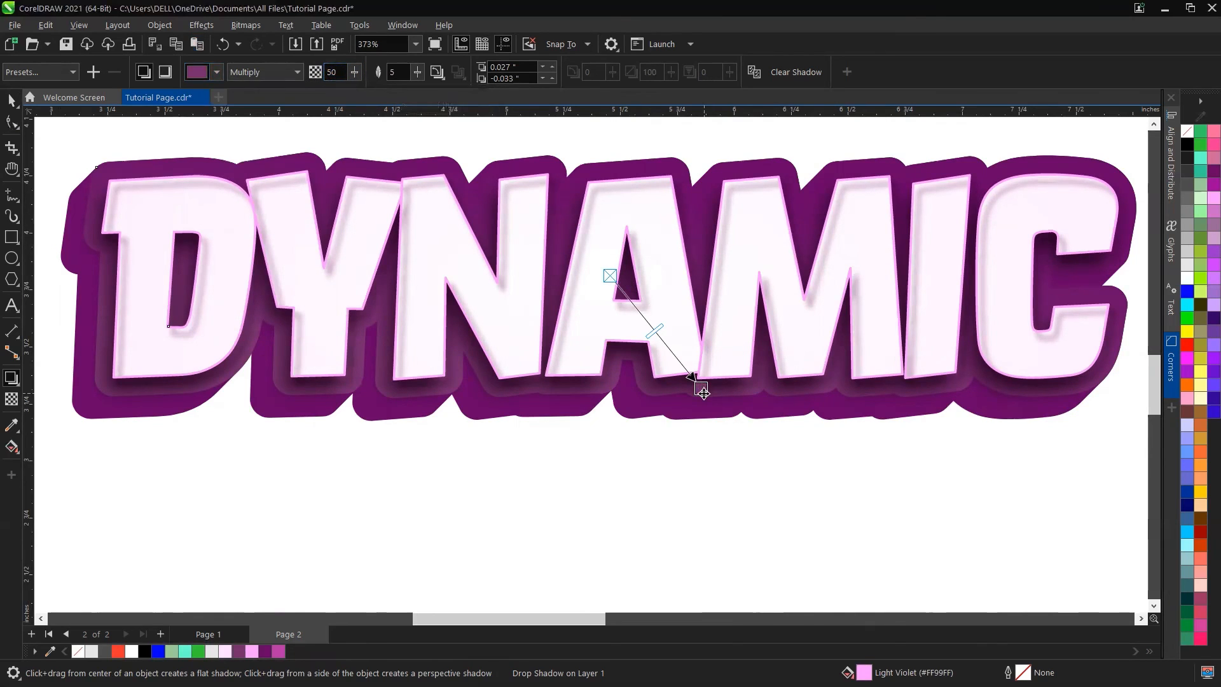
pyautogui.moveTo(703, 393); pyautogui.dragTo(703, 394)
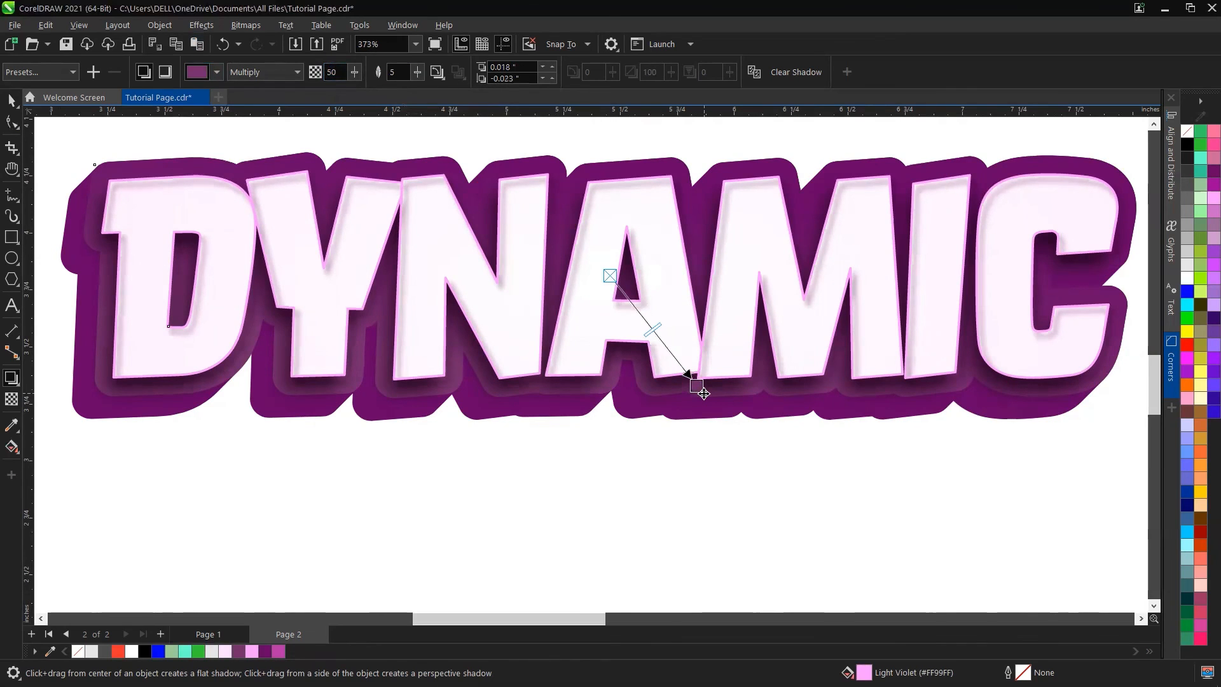
# Step: Zoom out and pan to compare the rebuilt DYNAMIC text with the original sample
pyautogui.scroll(-1, 513, 353)
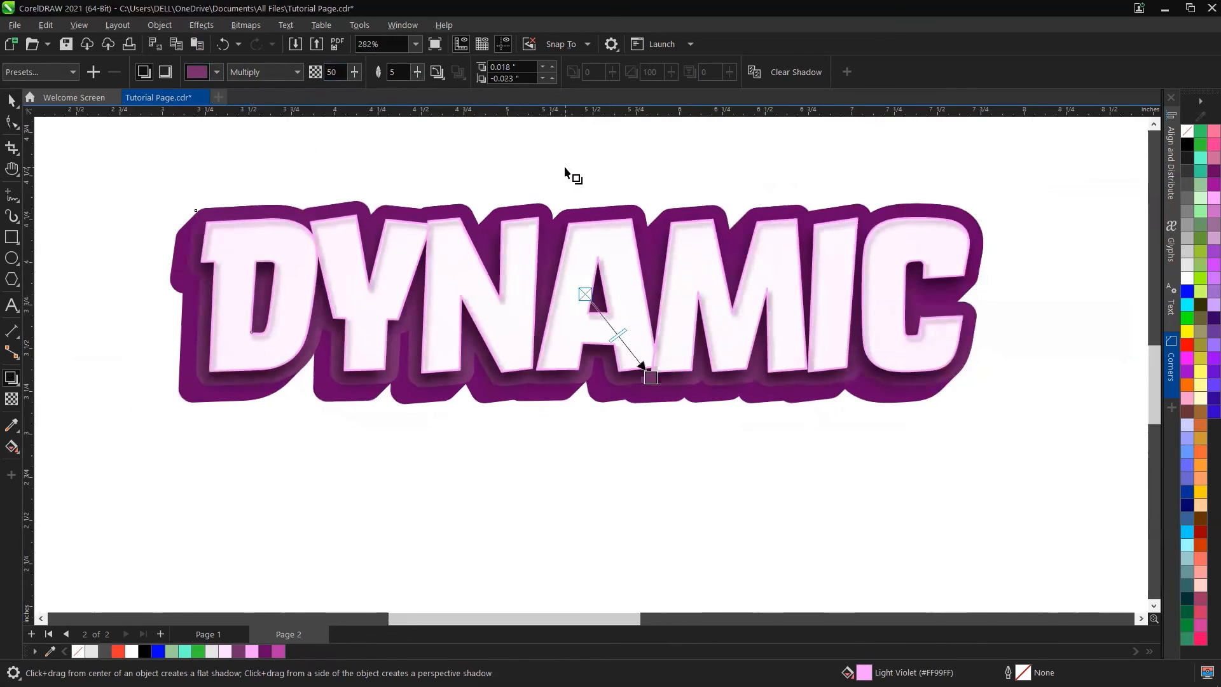
pyautogui.press('space')
pyautogui.click(545, 186)
pyautogui.scroll(-1, 463, 351)
pyautogui.scroll(-2, 646, 290)
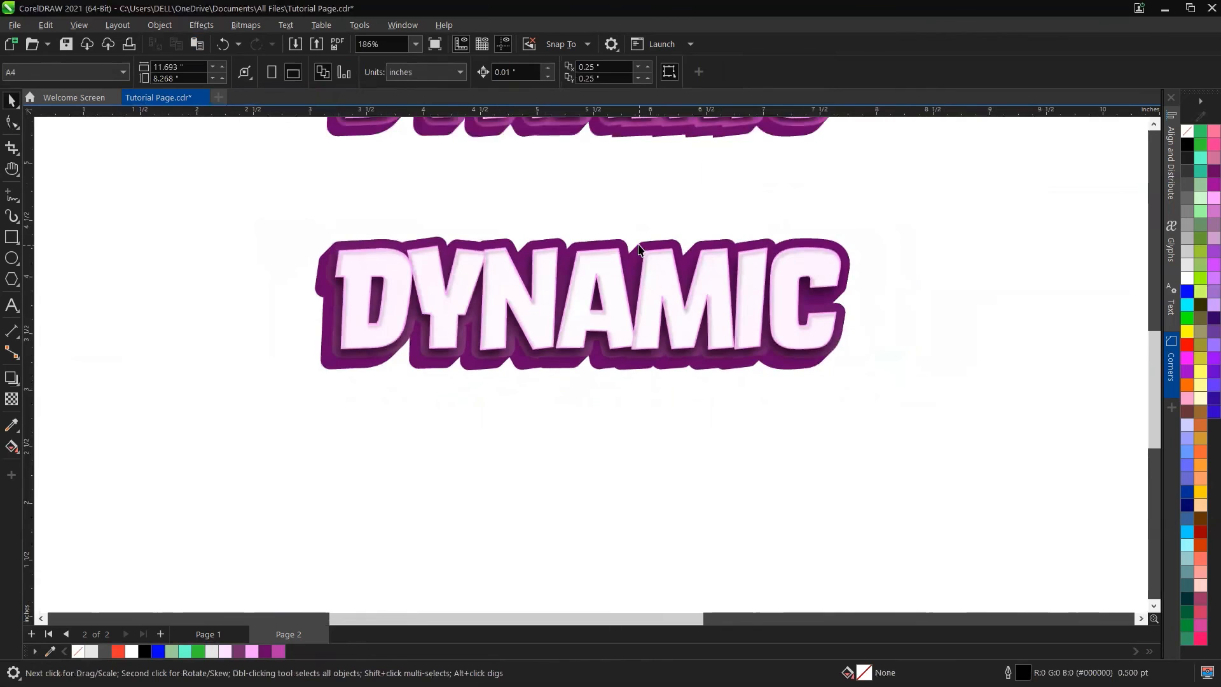
pyautogui.scroll(-2, 639, 248)
pyautogui.scroll(4, 639, 248)
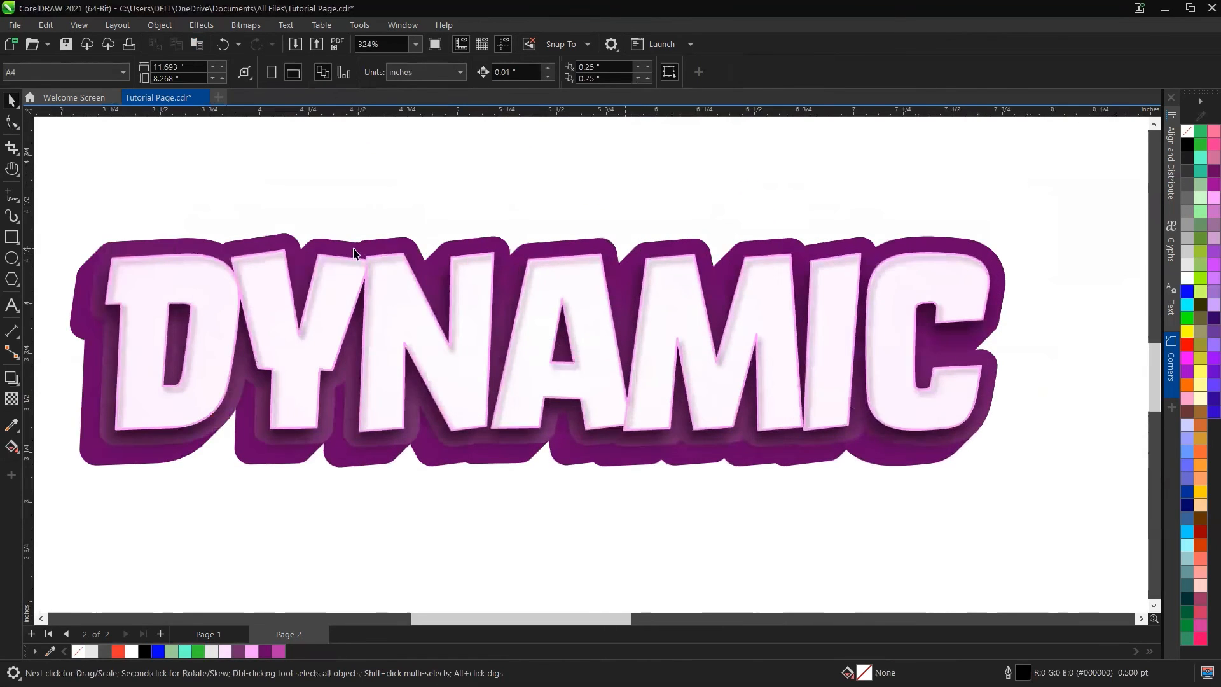
pyautogui.scroll(-1, 373, 218)
pyautogui.press('h')
pyautogui.moveTo(560, 222); pyautogui.dragTo(608, 330)
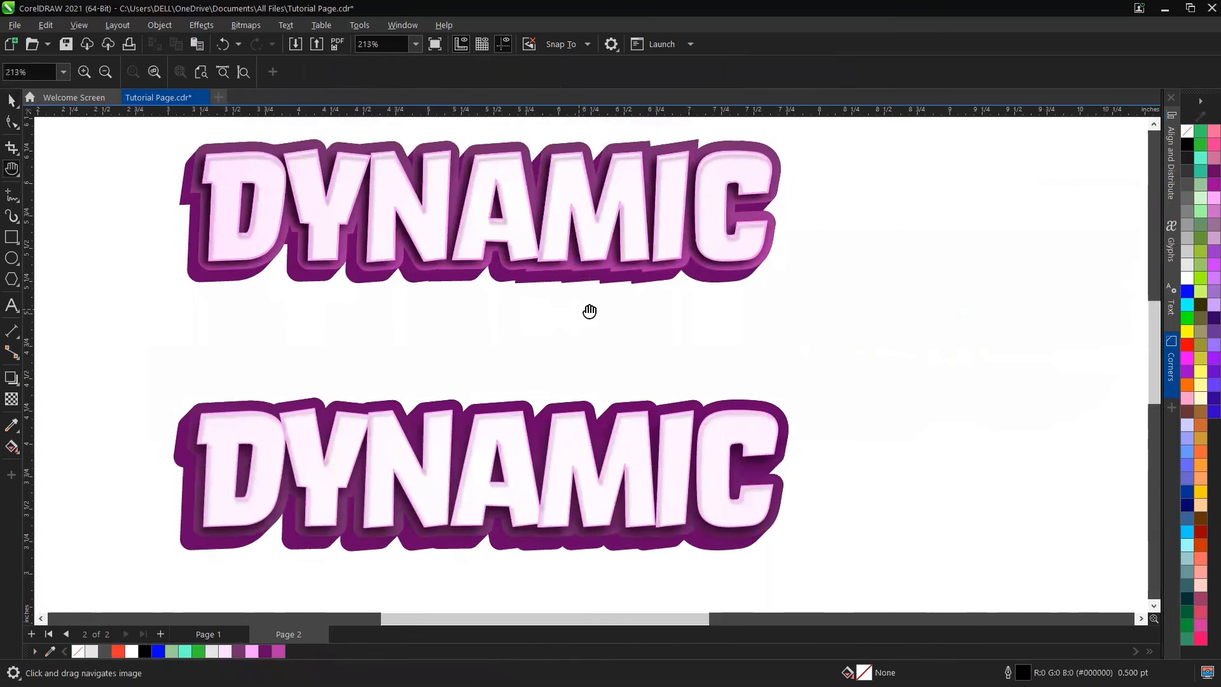
pyautogui.scroll(-1, 616, 303)
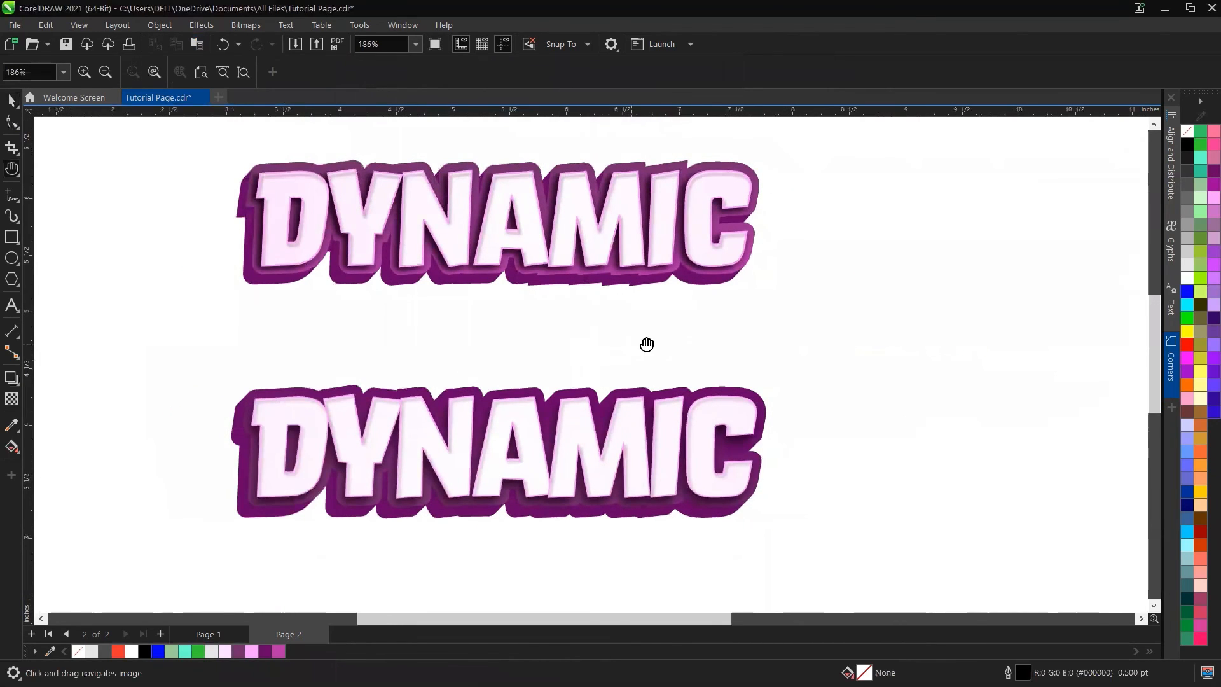
pyautogui.press('space')
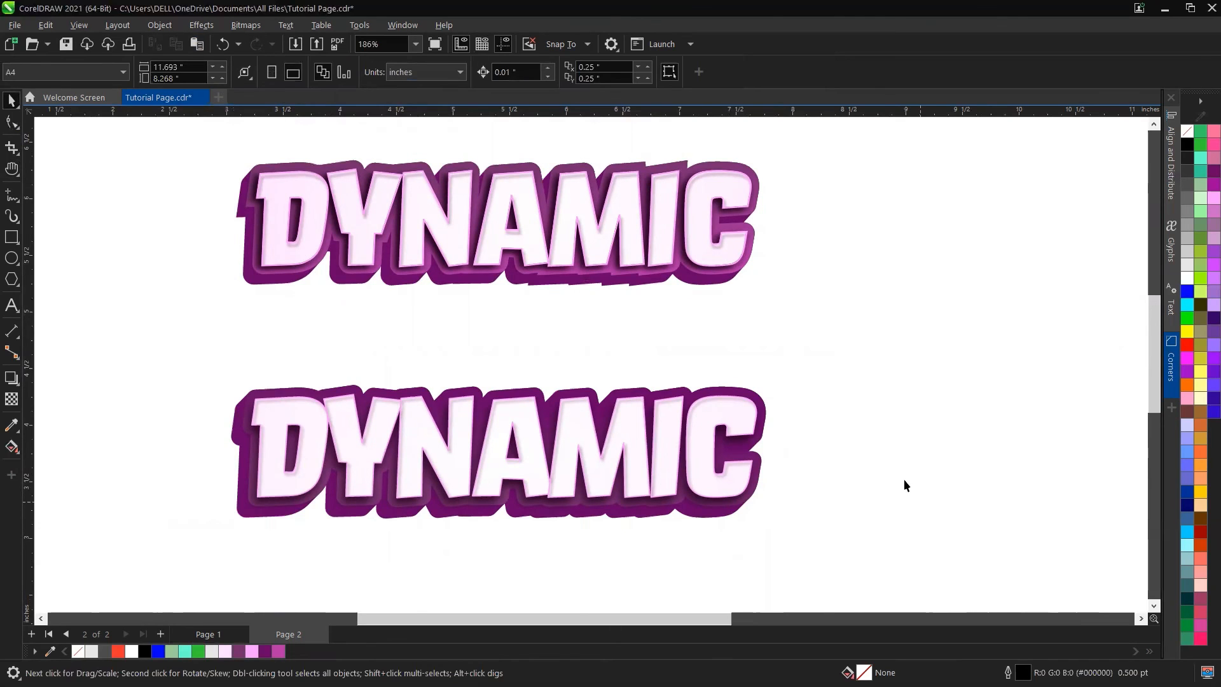
pyautogui.moveTo(886, 381); pyautogui.dragTo(179, 547)
pyautogui.click(242, 514)
pyautogui.moveTo(242, 514)
pyautogui.mouseDown()
pyautogui.moveTo(175, 518)
pyautogui.moveTo(246, 510)
pyautogui.mouseUp()
pyautogui.hotkey('ctrl', 'z')
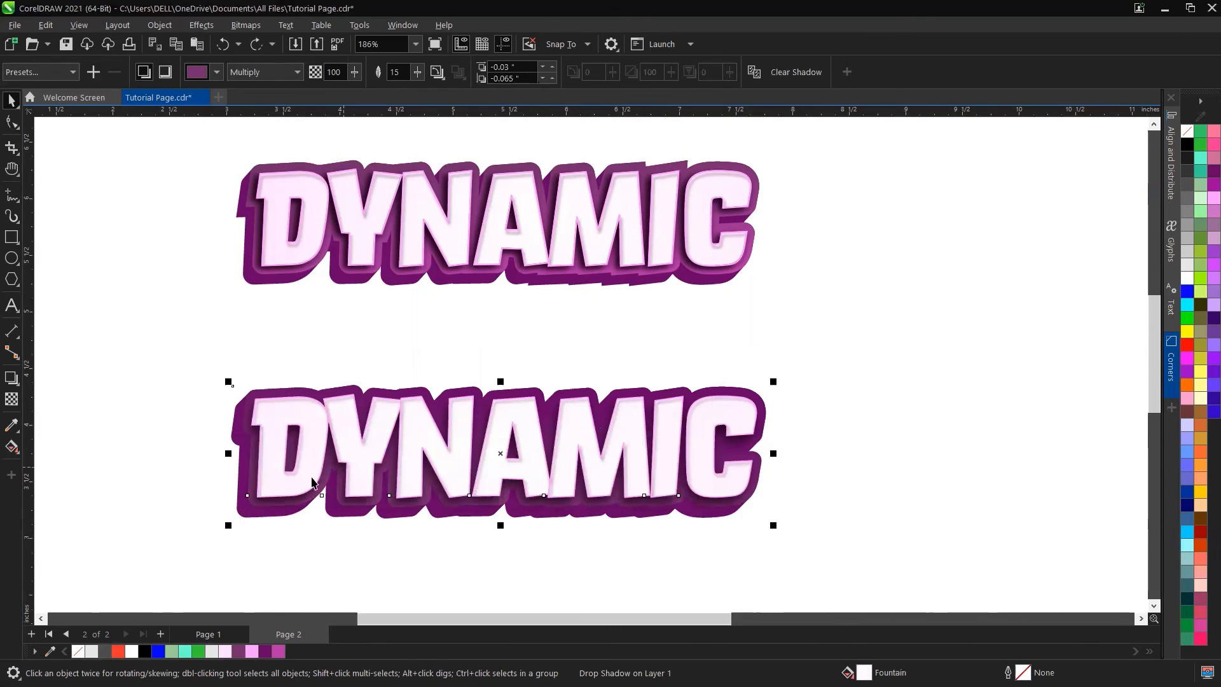
pyautogui.click(429, 450)
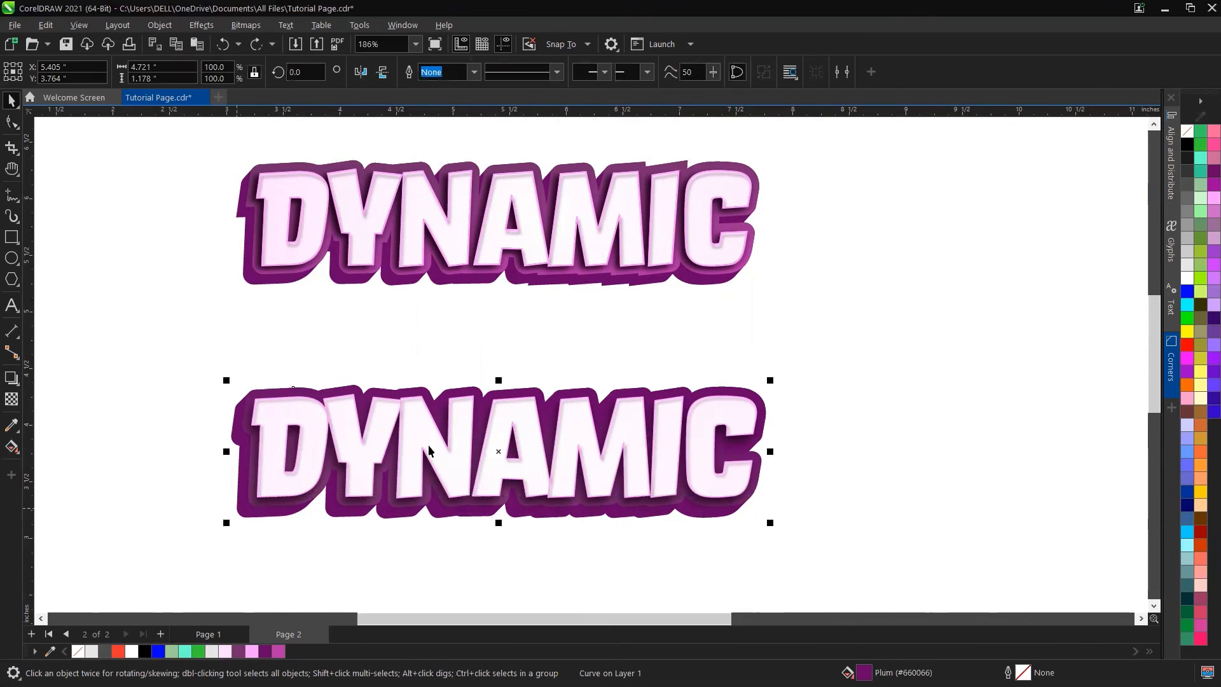
pyautogui.moveTo(501, 452); pyautogui.dragTo(445, 481)
pyautogui.hotkey('ctrl', 'z')
pyautogui.click(268, 656)
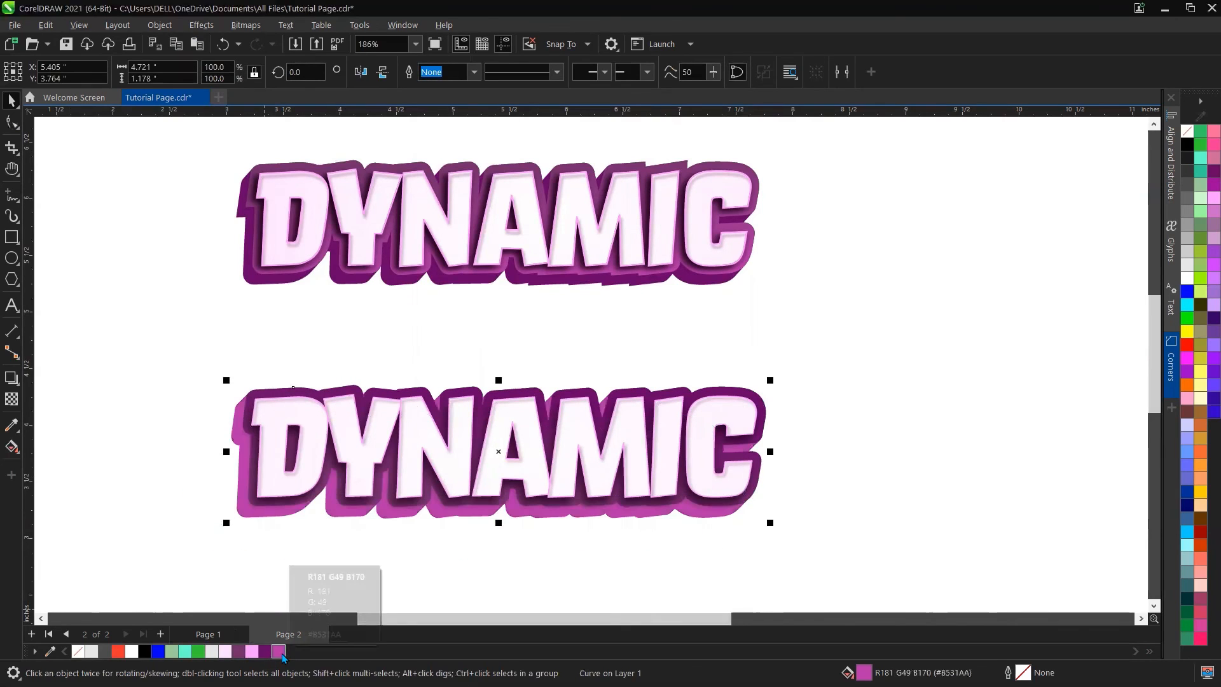
pyautogui.hotkey('ctrl', 'z')
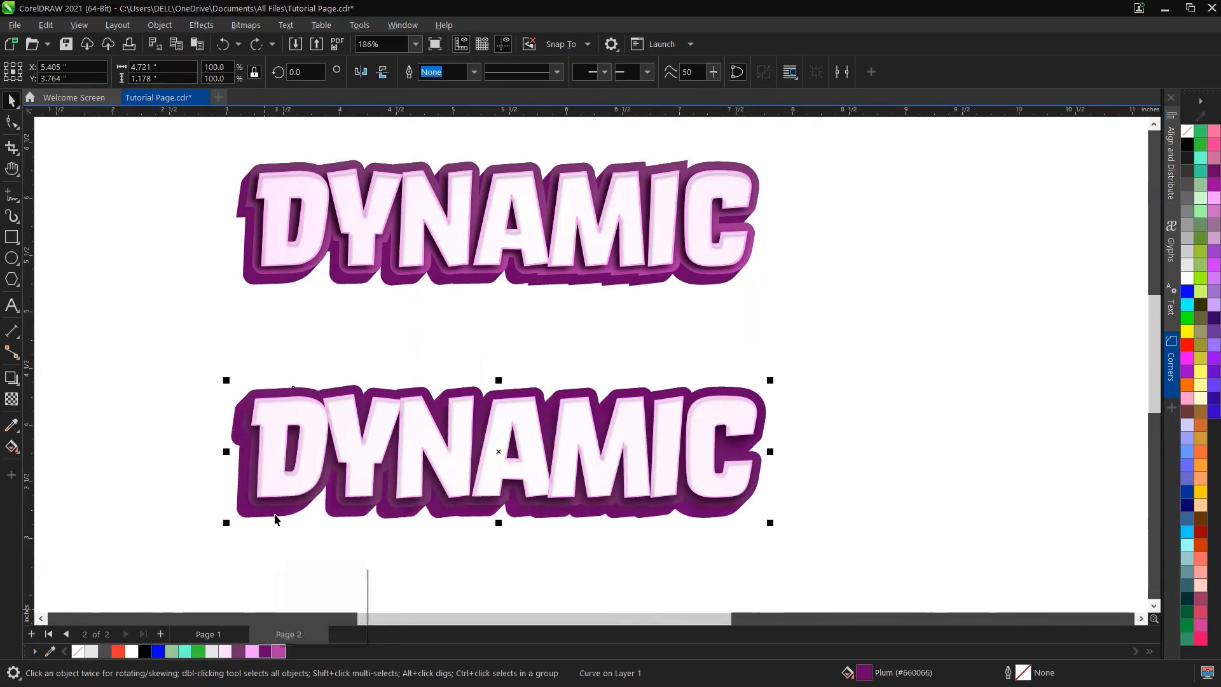
# Step: Recolour one node of the purple outline shape's gradient fill with the magenta swatch and adjust the gradient handles
pyautogui.click(259, 391)
pyautogui.click(259, 389)
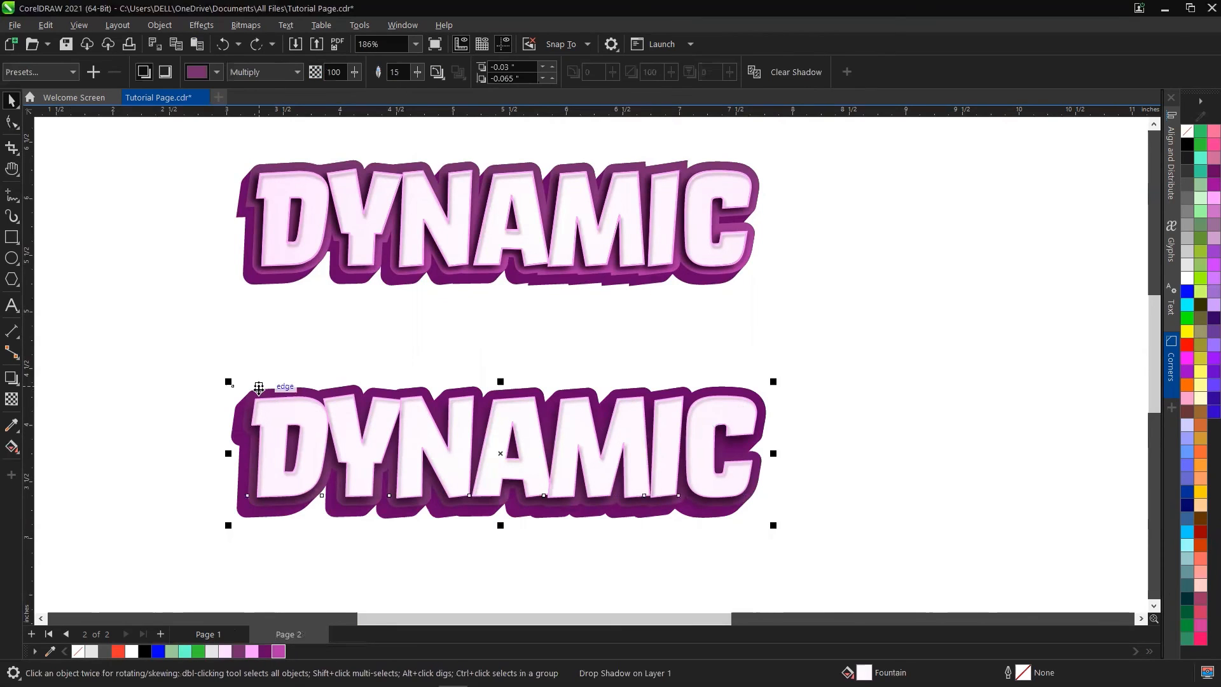
pyautogui.press('g')
pyautogui.click(446, 406)
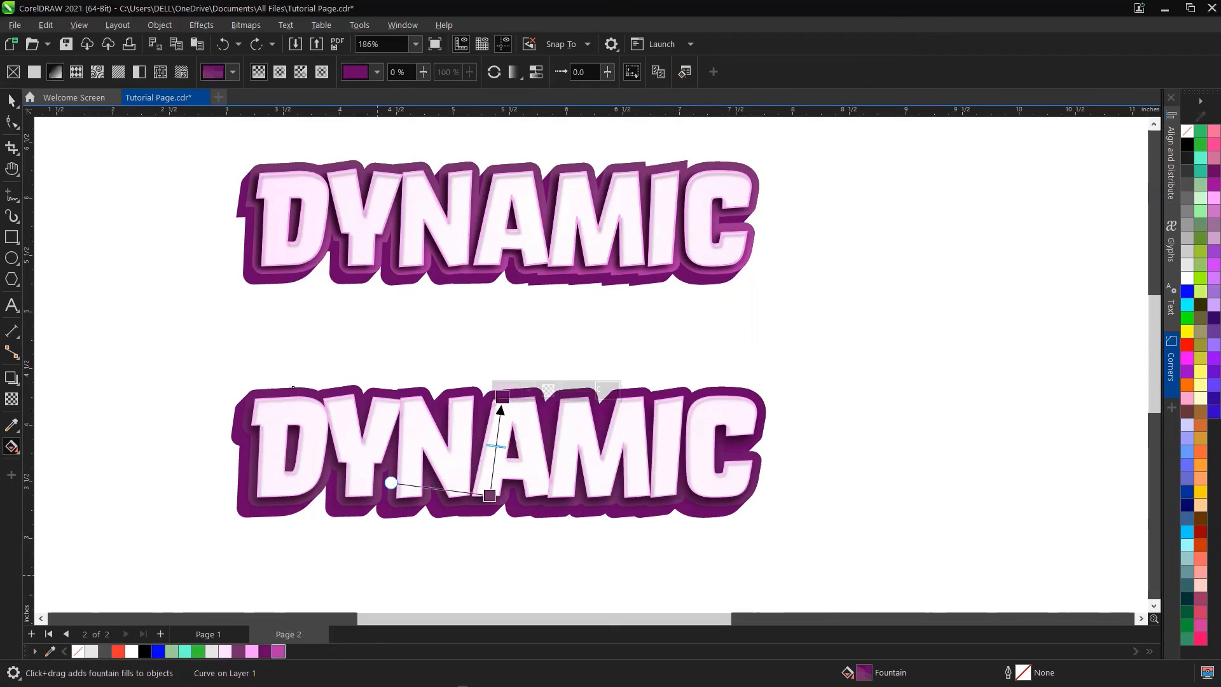
pyautogui.click(489, 495)
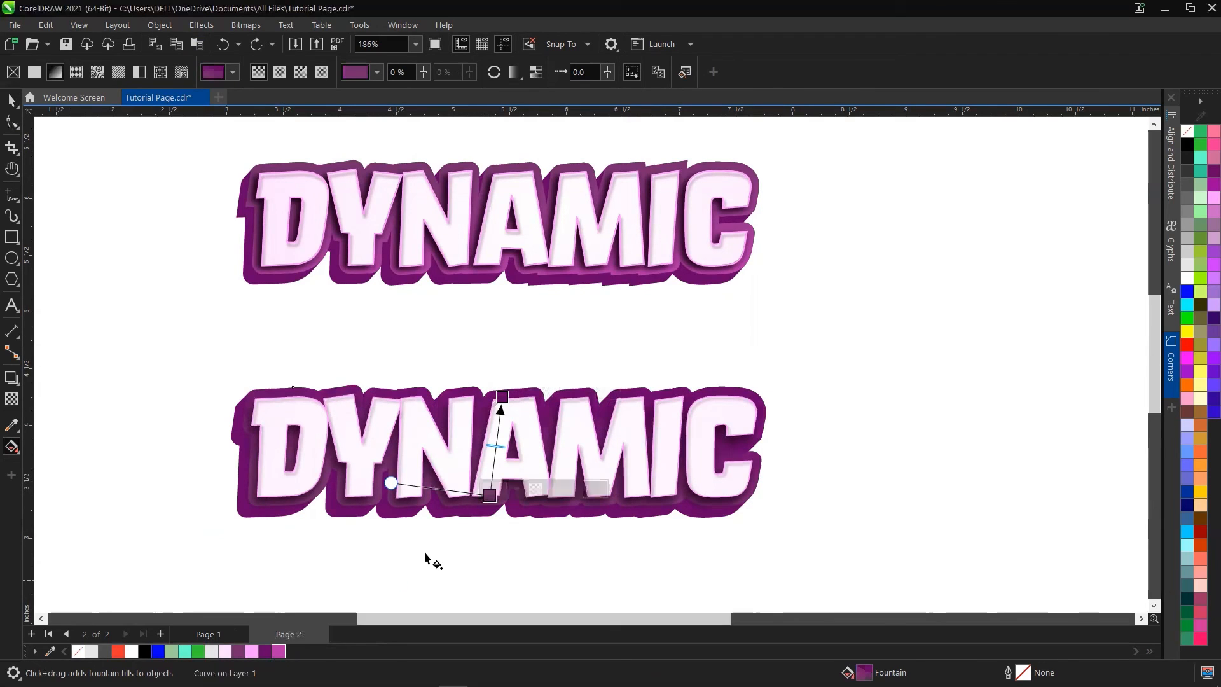
pyautogui.click(277, 655)
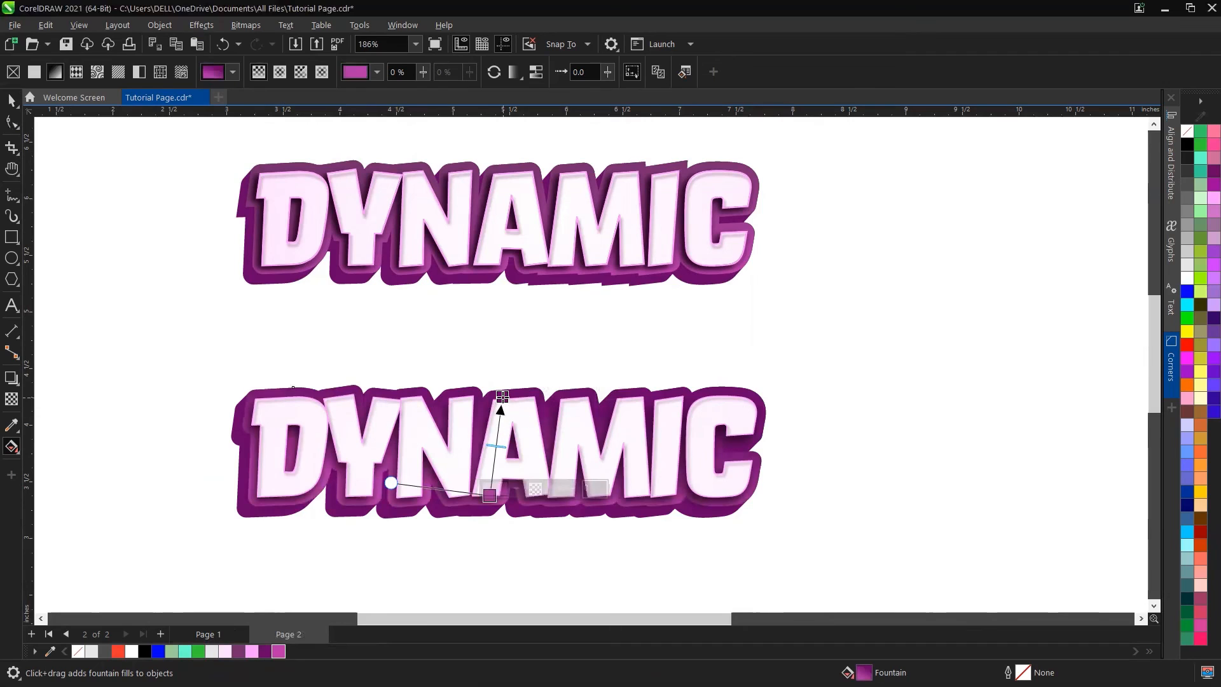
pyautogui.moveTo(489, 498); pyautogui.dragTo(486, 505)
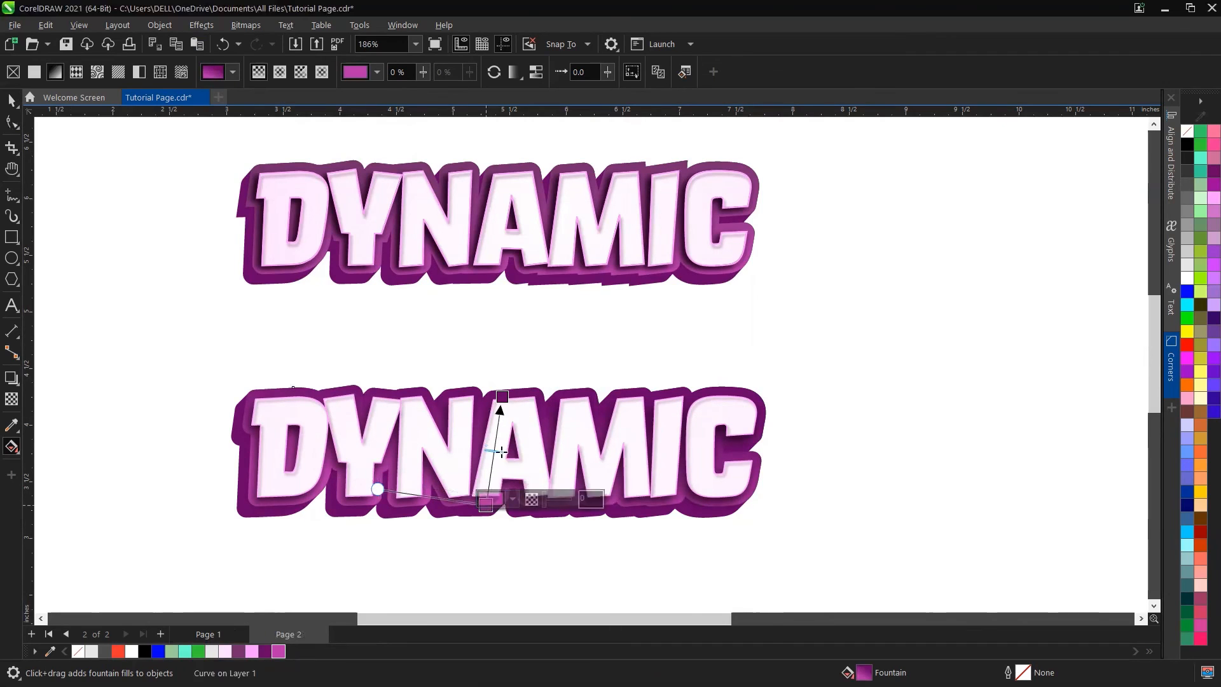
pyautogui.moveTo(502, 397); pyautogui.dragTo(500, 391)
pyautogui.press('space')
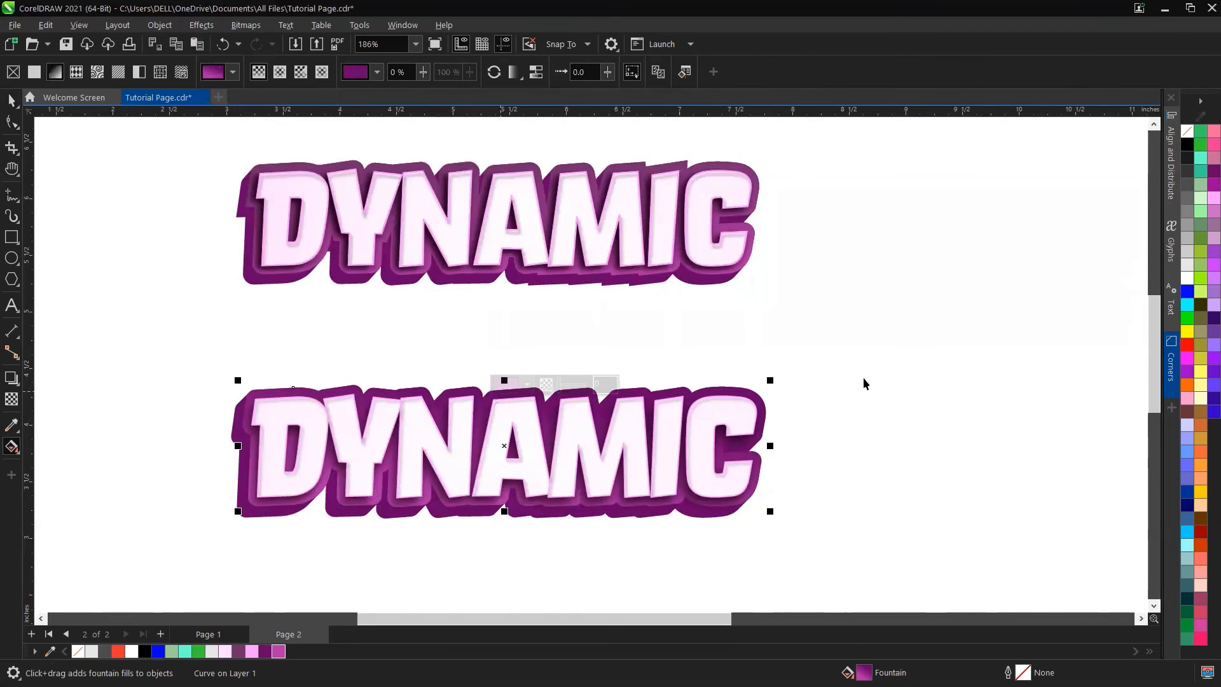
pyautogui.click(867, 382)
# Step: Zoom in and out to compare the two DYNAMIC text effects
pyautogui.scroll(-1, 567, 430)
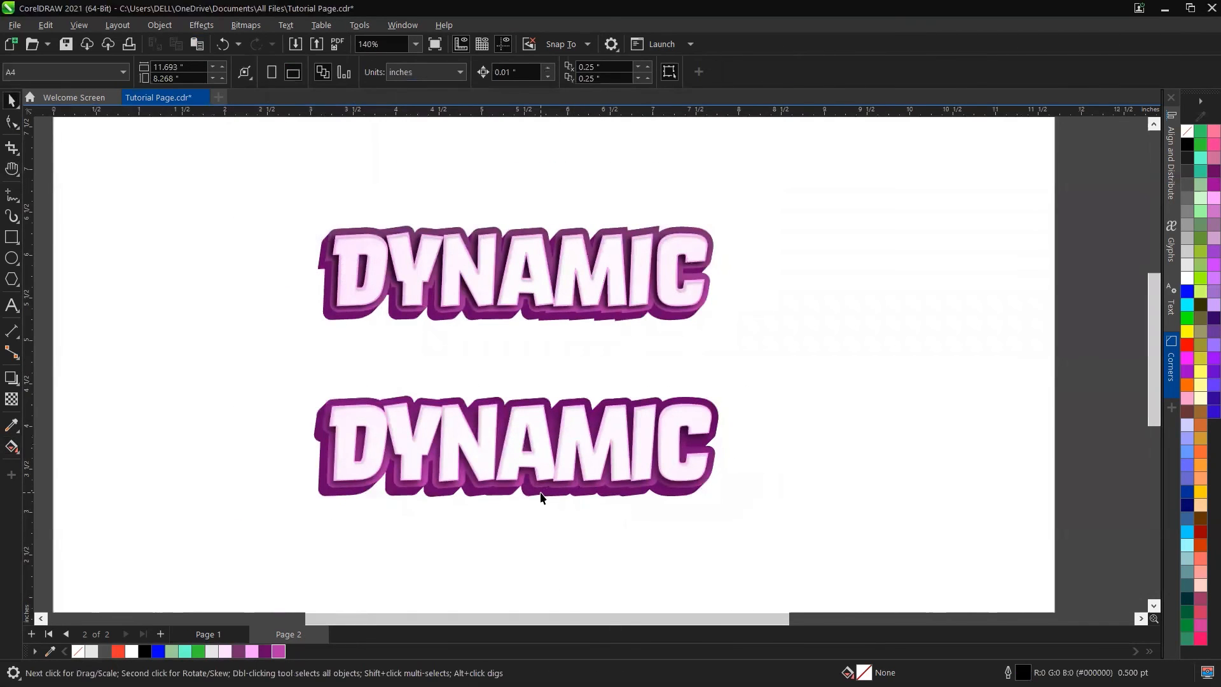
pyautogui.scroll(1, 560, 477)
pyautogui.scroll(1, 576, 460)
pyautogui.scroll(-1, 575, 459)
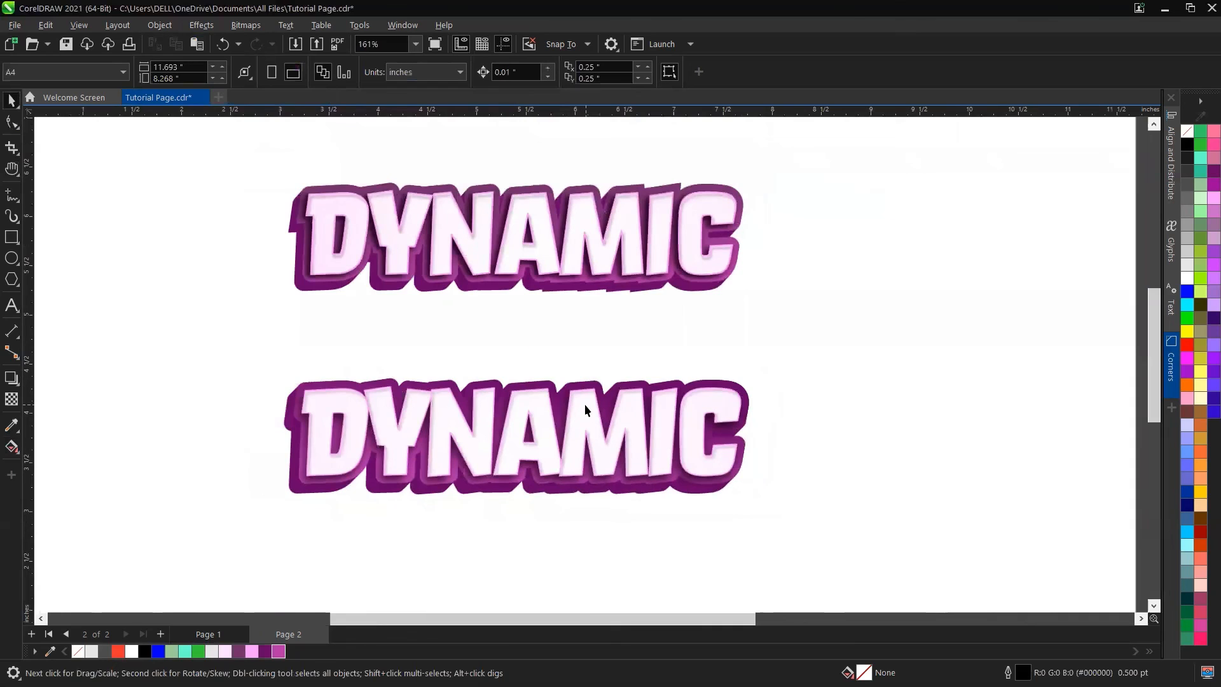
pyautogui.scroll(-1, 586, 403)
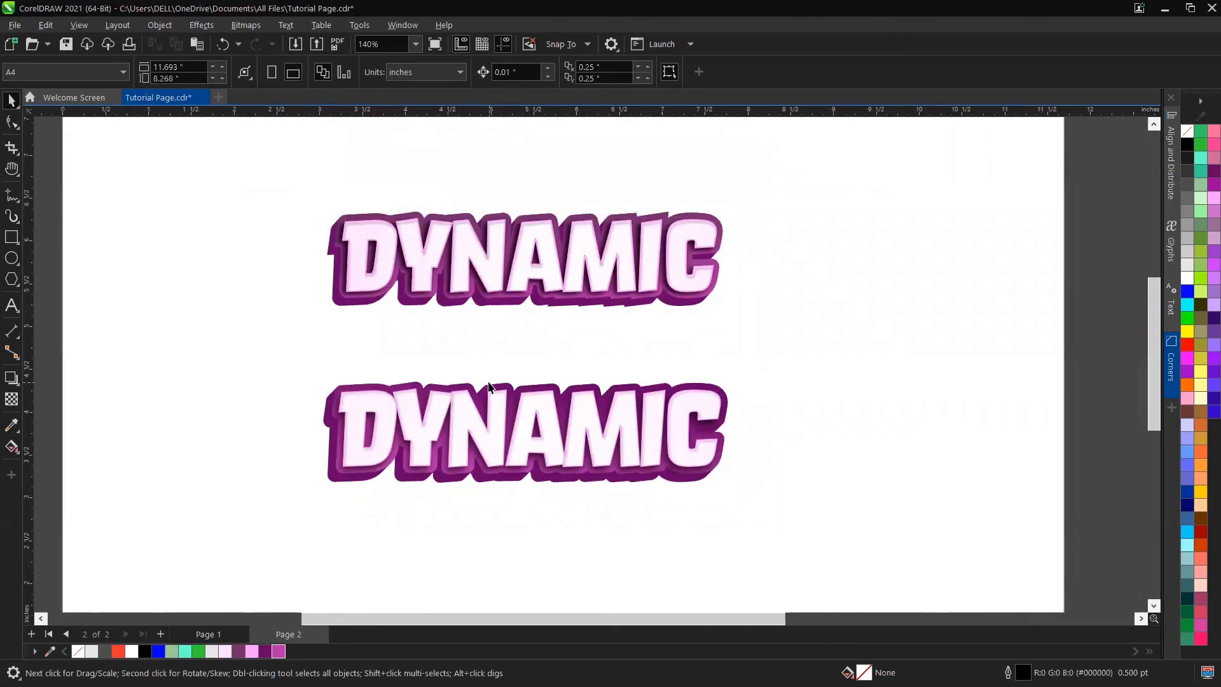
pyautogui.scroll(3, 489, 384)
pyautogui.scroll(-5, 481, 386)
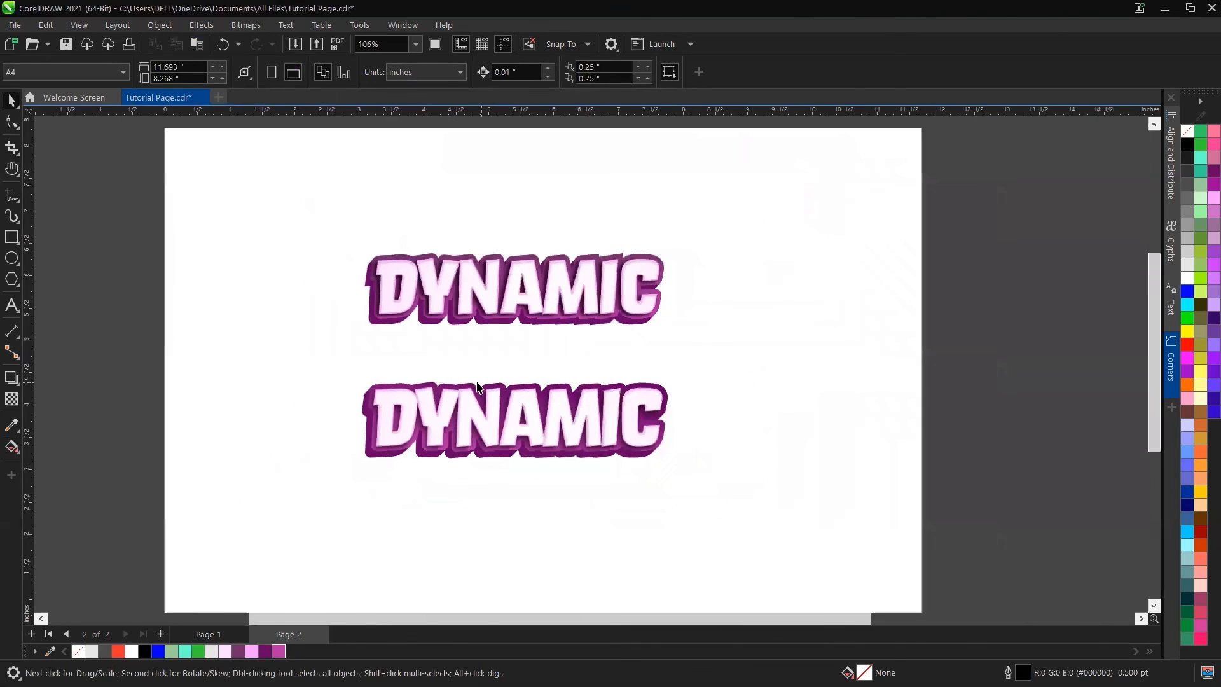
pyautogui.scroll(1, 478, 386)
pyautogui.scroll(4, 475, 388)
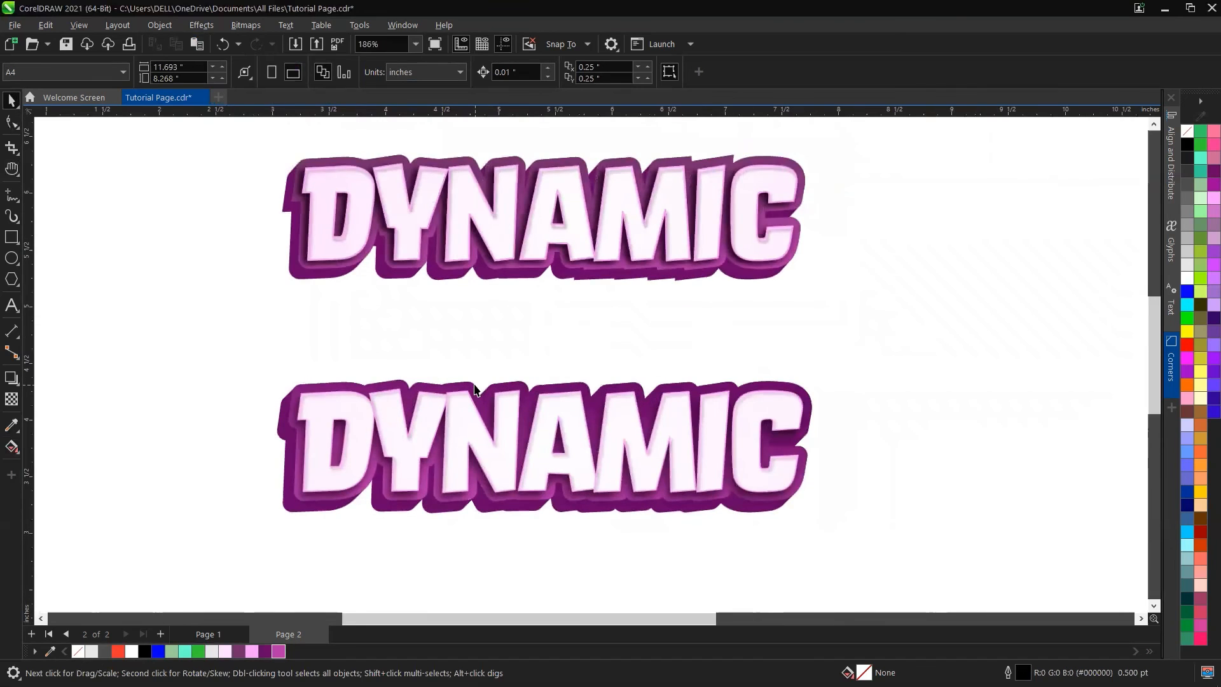